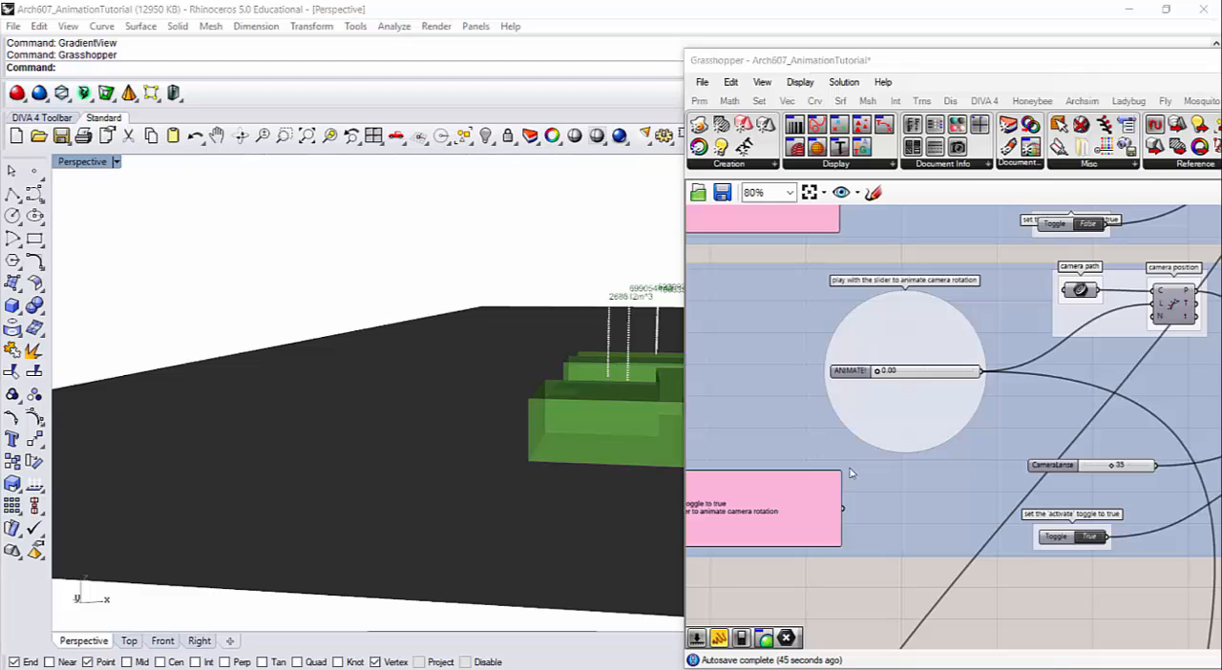
# Open the animation controls for the ANIMATE! slider that drives the camera rotation.
pyautogui.moveTo(925, 400); pyautogui.dragTo(729, 394)
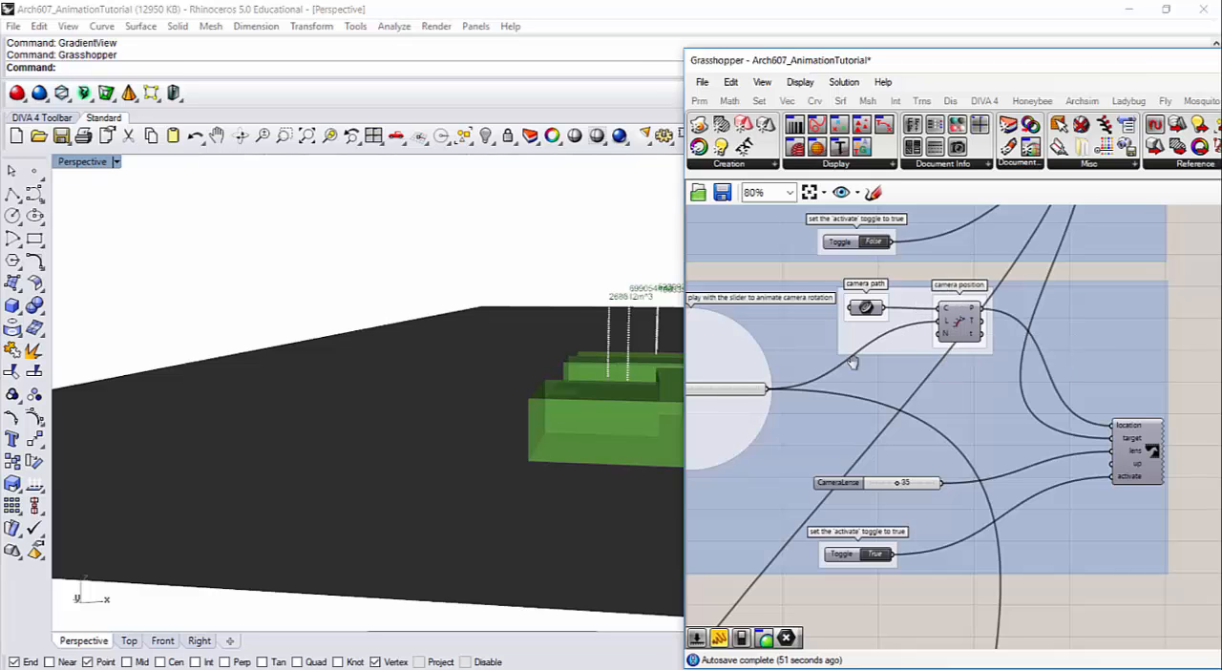
pyautogui.moveTo(854, 364); pyautogui.dragTo(935, 327)
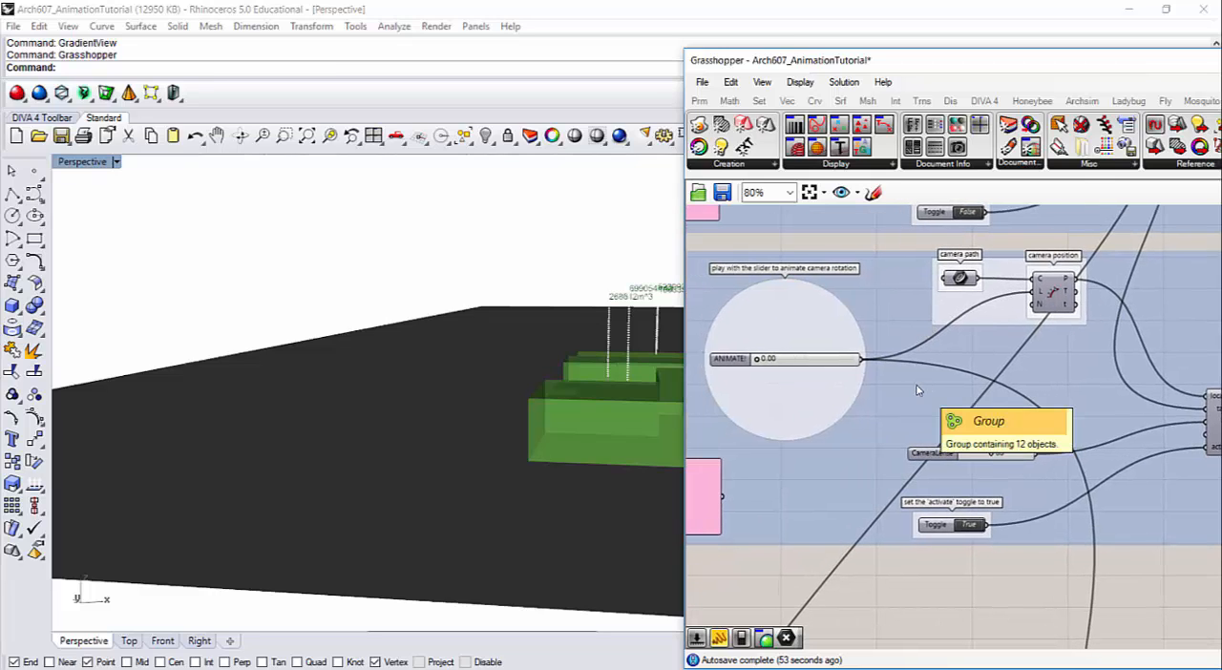
pyautogui.scroll(2, 754, 360)
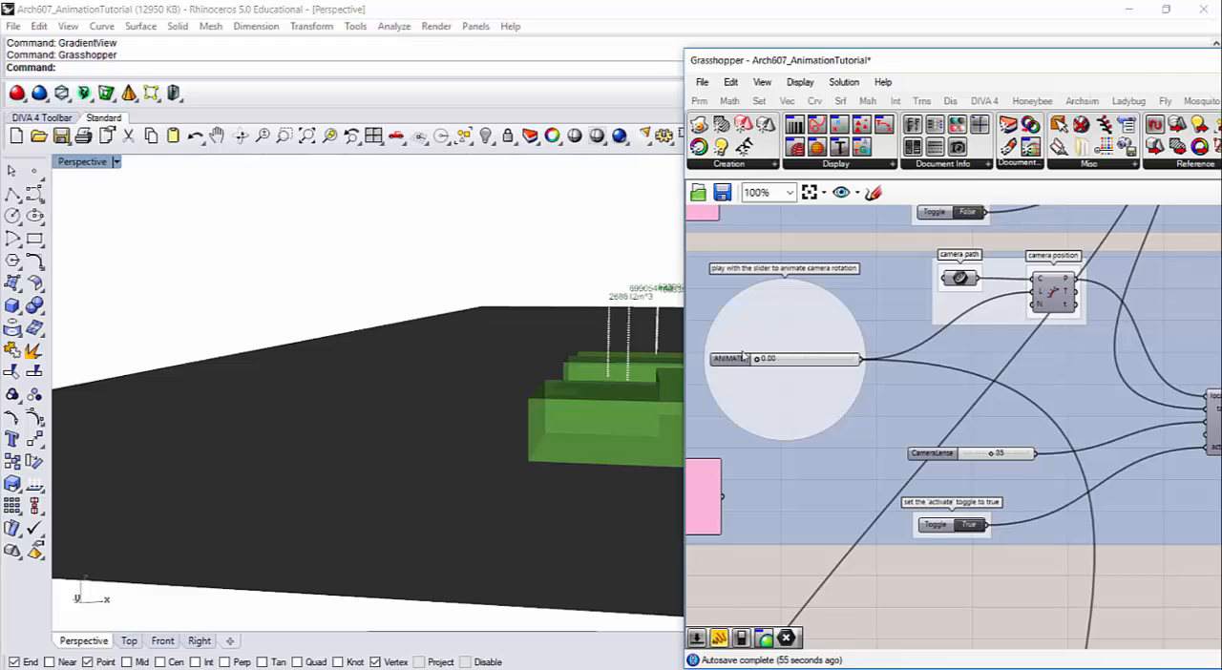
pyautogui.moveTo(841, 355); pyautogui.dragTo(865, 371)
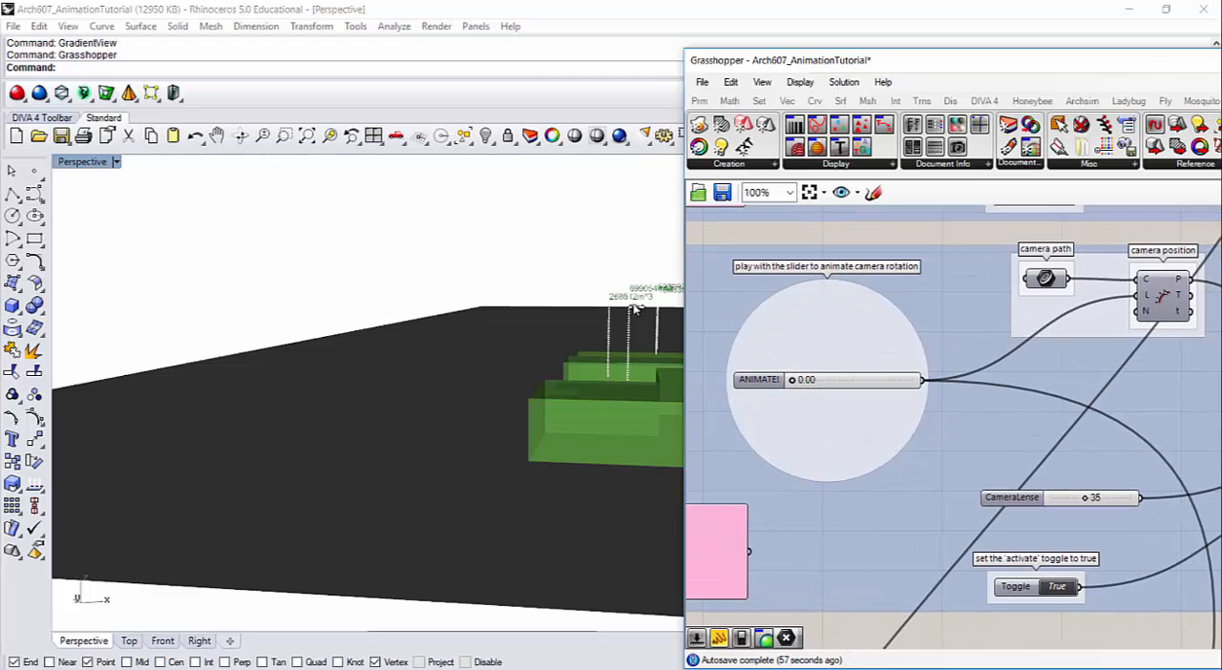
pyautogui.moveTo(794, 381)
pyautogui.mouseDown()
pyautogui.moveTo(924, 402)
pyautogui.moveTo(792, 381)
pyautogui.mouseUp()
pyautogui.scroll(1, 874, 368)
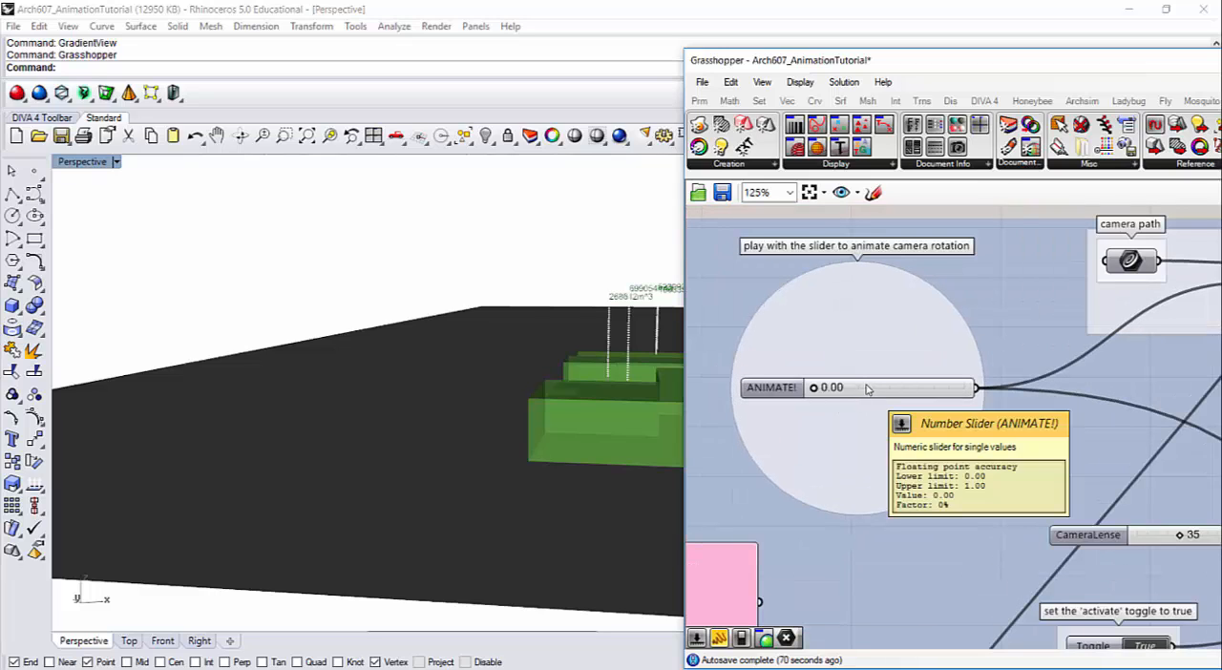
pyautogui.rightClick(868, 388)
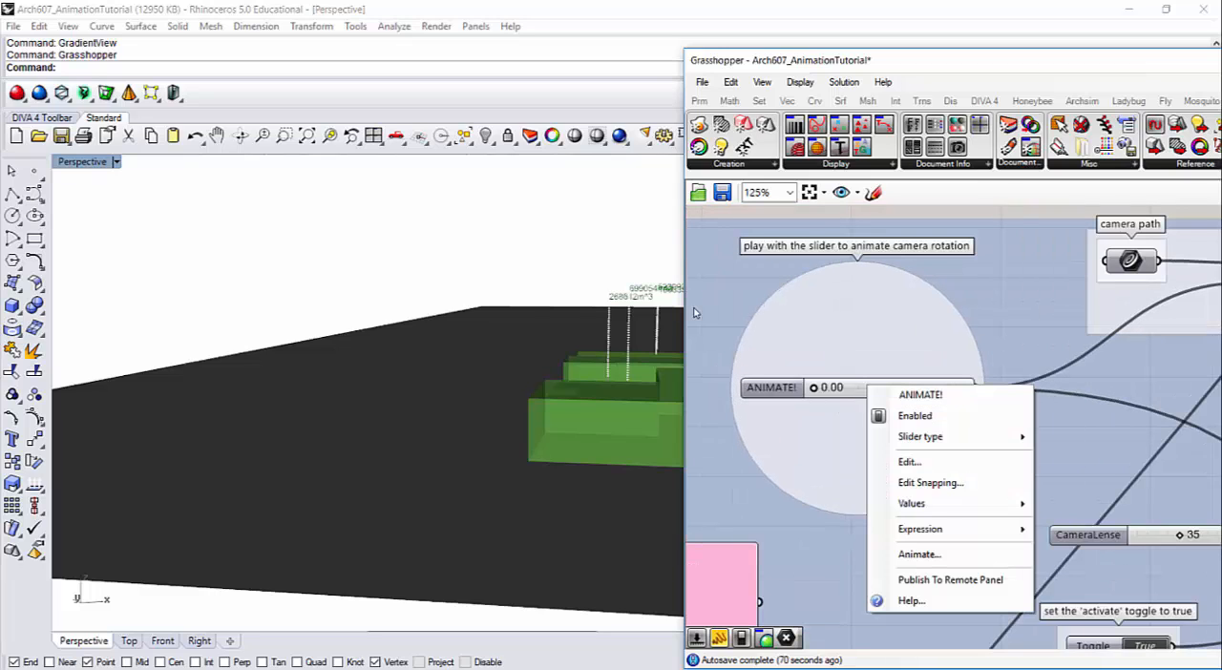
pyautogui.click(920, 561)
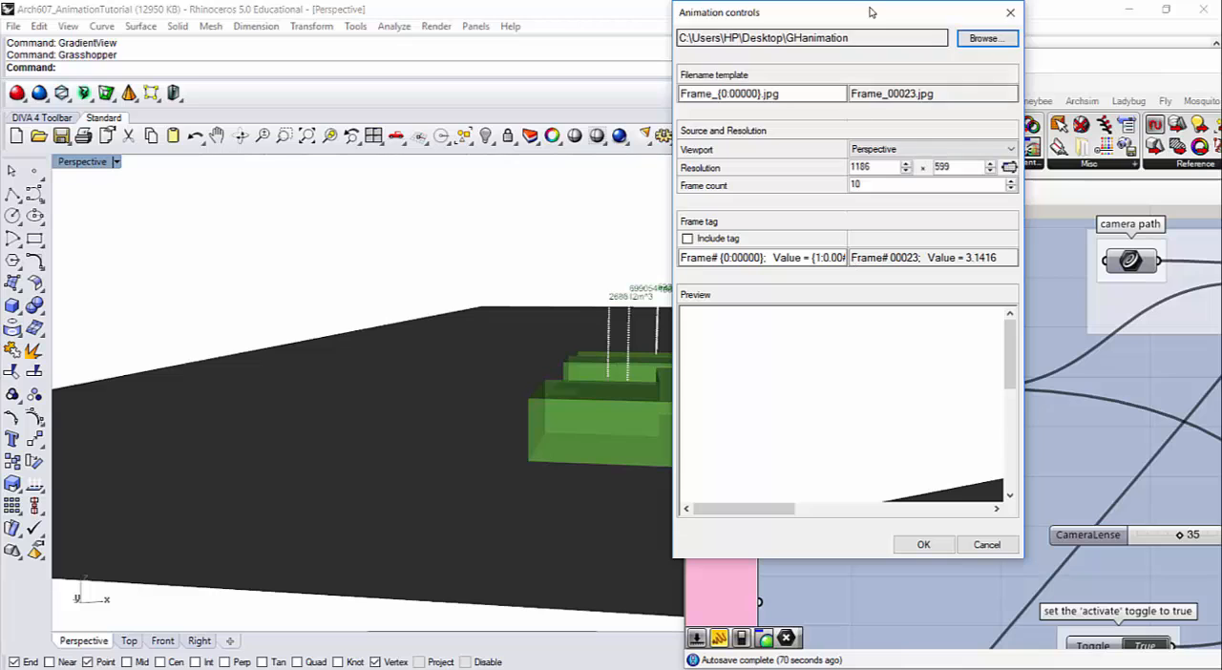
pyautogui.moveTo(860, 14); pyautogui.dragTo(570, 60)
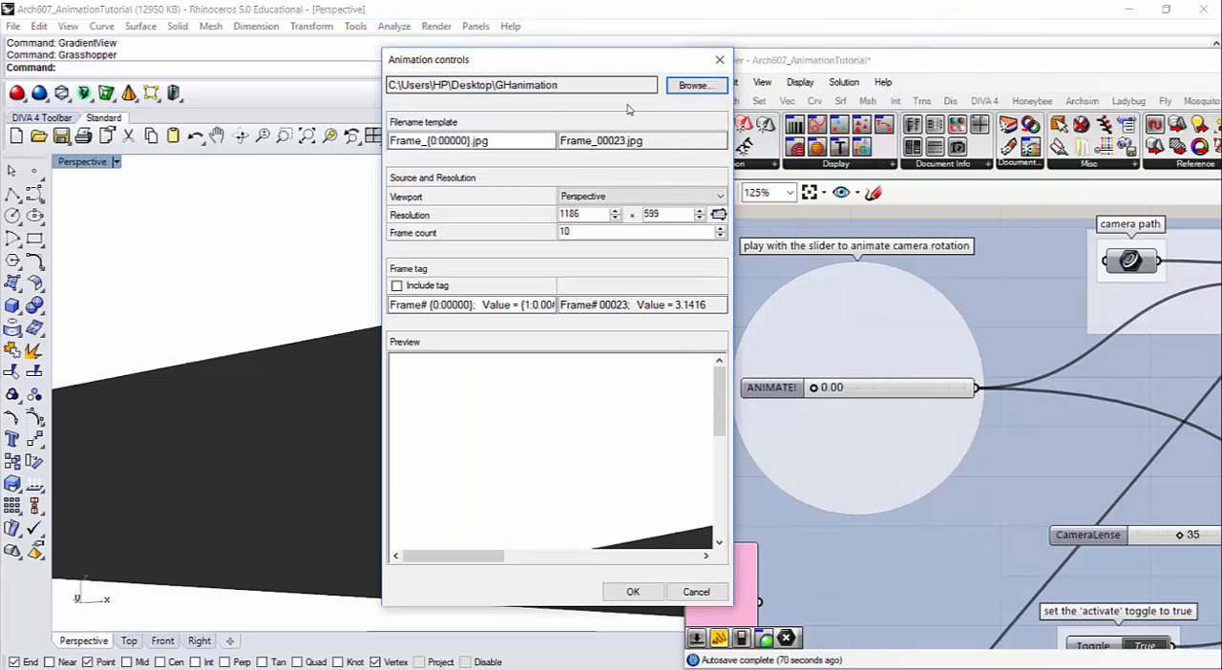
# Create a folder named GHanimation on the Desktop and choose it as the animation output folder.
pyautogui.click(684, 90)
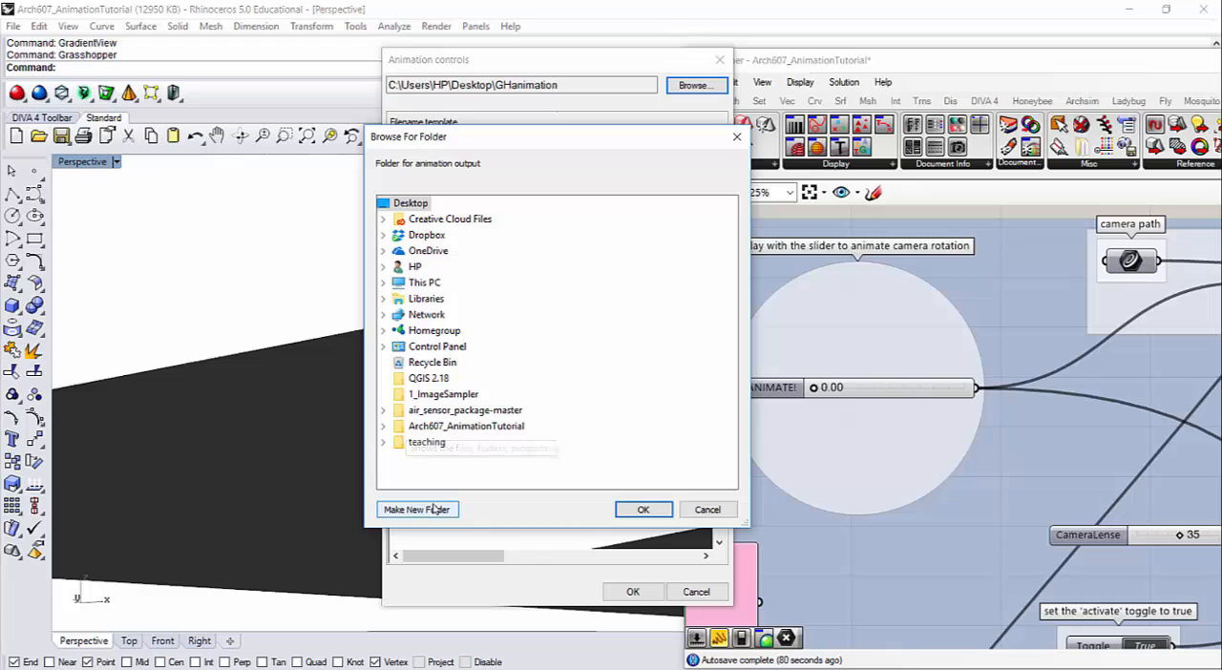
pyautogui.click(435, 509)
pyautogui.write('GH')
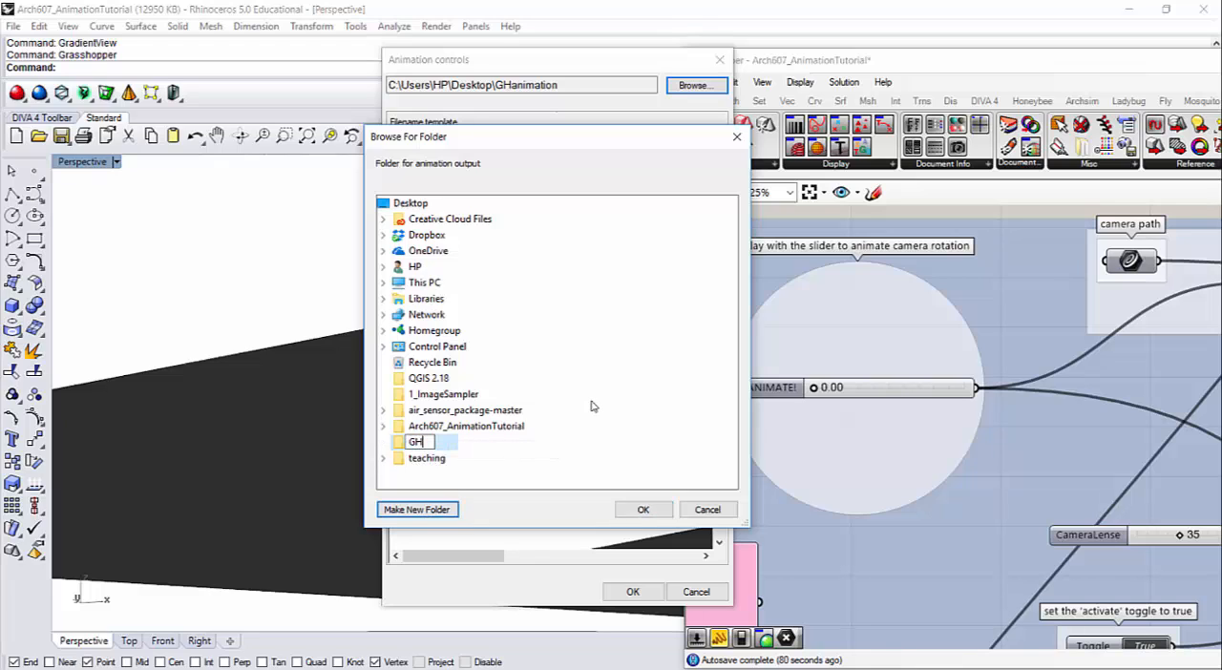
pyautogui.write('animation')
pyautogui.press('Return')
pyautogui.click(643, 510)
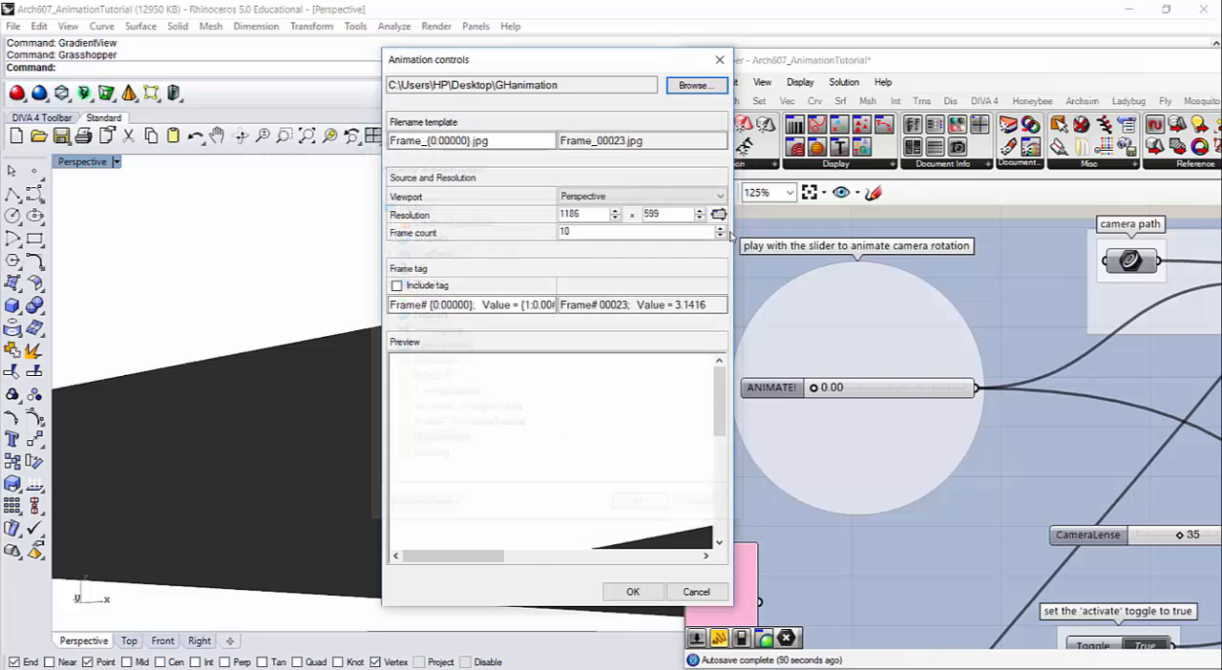
# Change the frame filename template's extension to png so it reads Frame_{0:00000}.png.
pyautogui.click(490, 141)
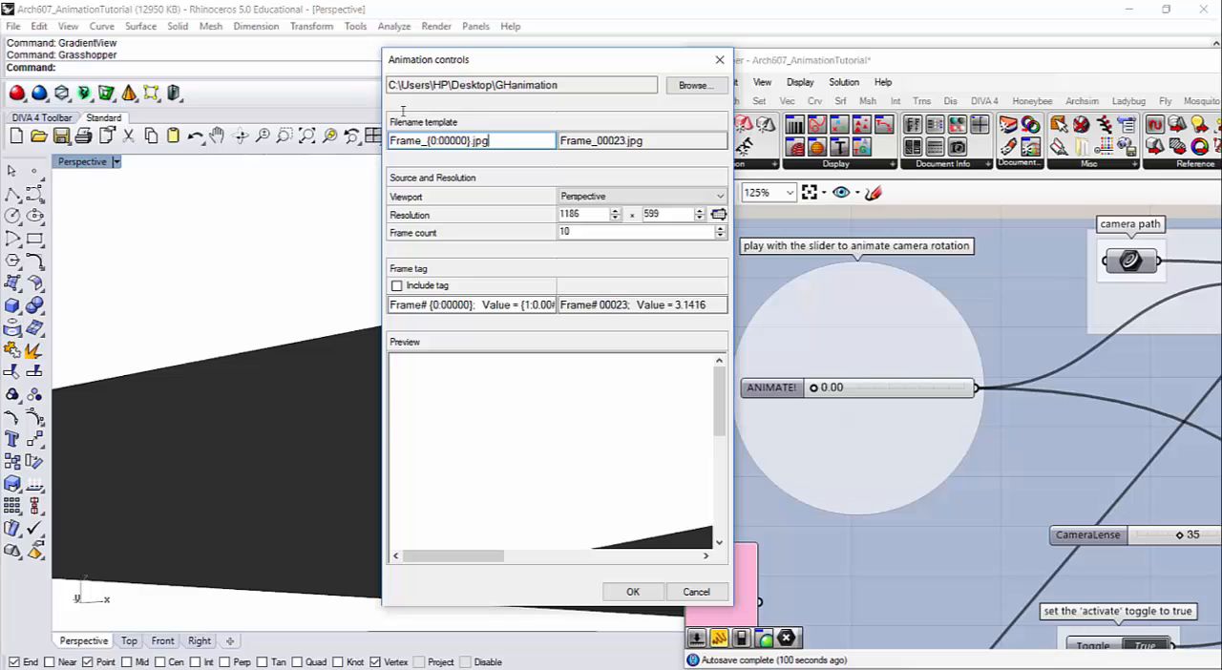
pyautogui.press('BackSpace')
pyautogui.press('BackSpace')
pyautogui.press('BackSpace')
pyautogui.write('png')
# Set the frame count to 200 and export the animation frames from the Perspective viewport.
pyautogui.doubleClick(578, 231)
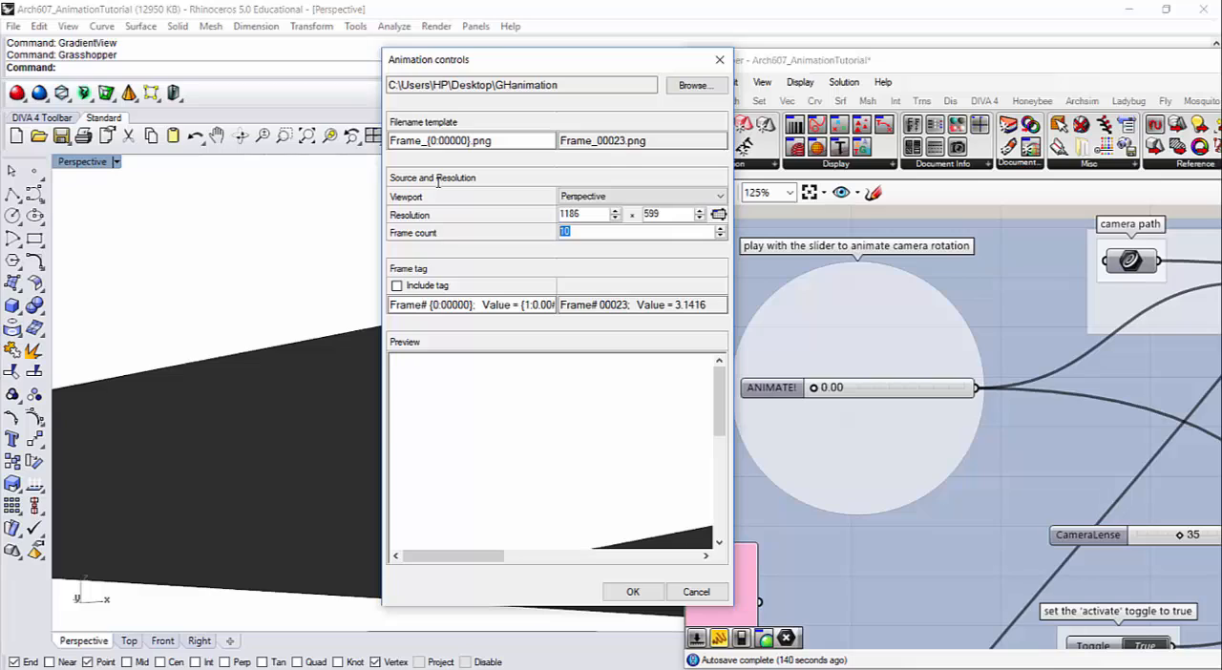
pyautogui.write('200')
pyautogui.click(635, 593)
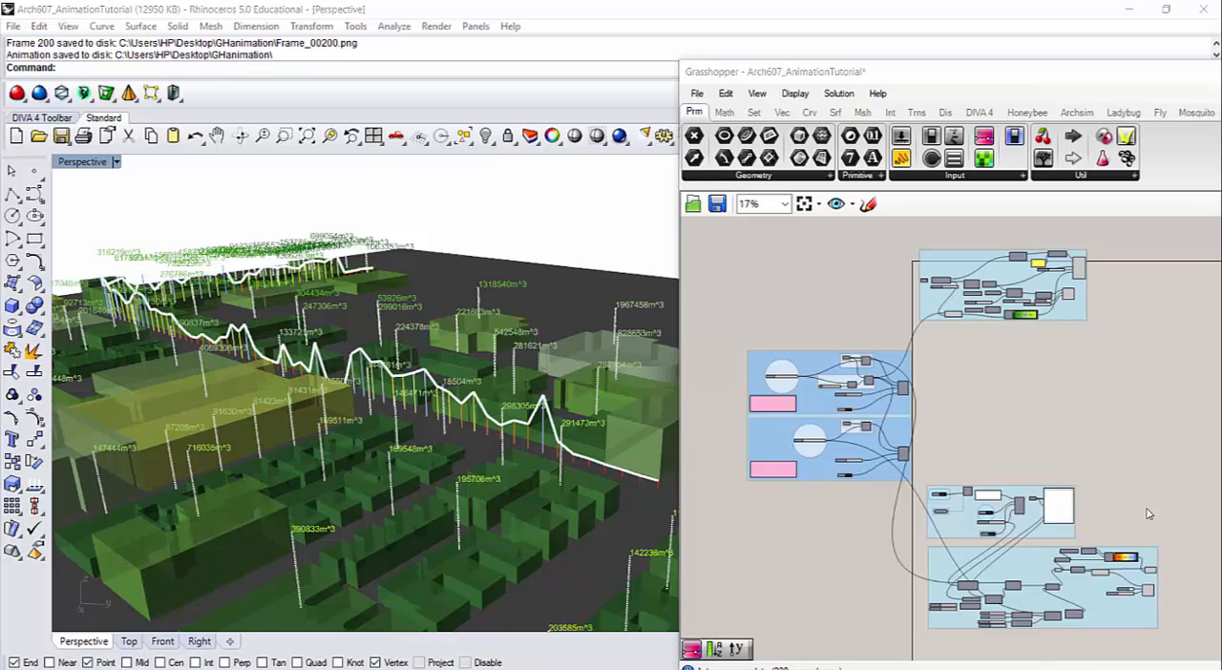
# Open the GHanimation folder on the desktop and check the exported frames.
pyautogui.click(1129, 9)
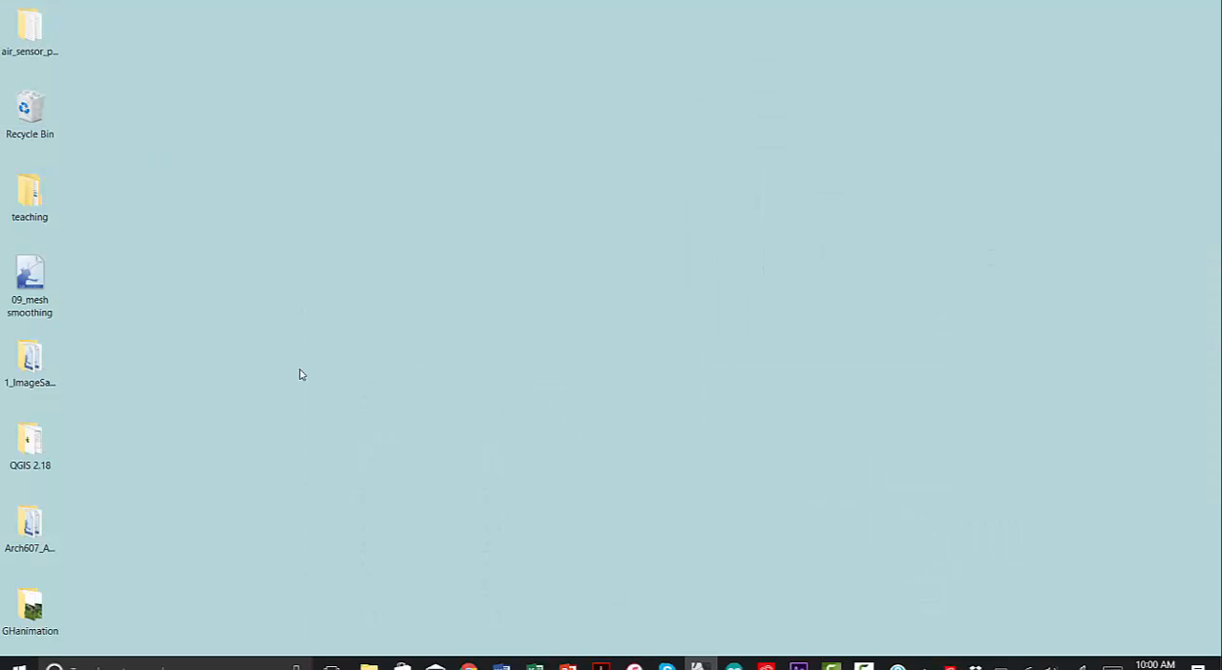
pyautogui.doubleClick(29, 611)
pyautogui.scroll(-5, 505, 371)
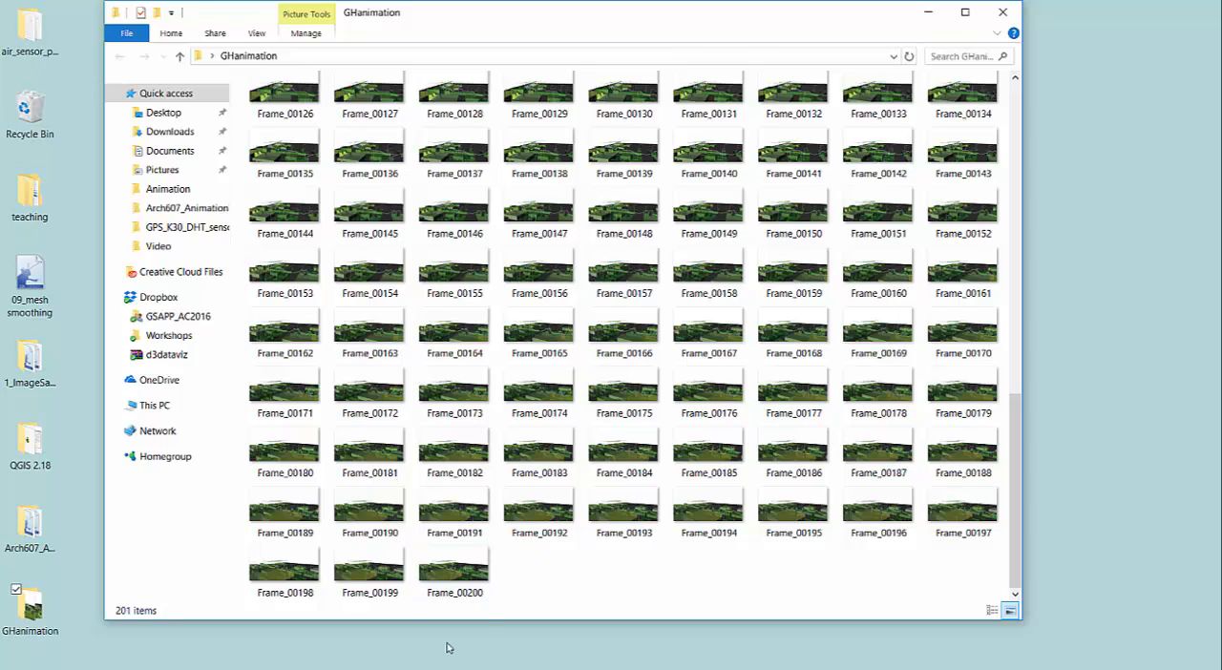
pyautogui.click(928, 12)
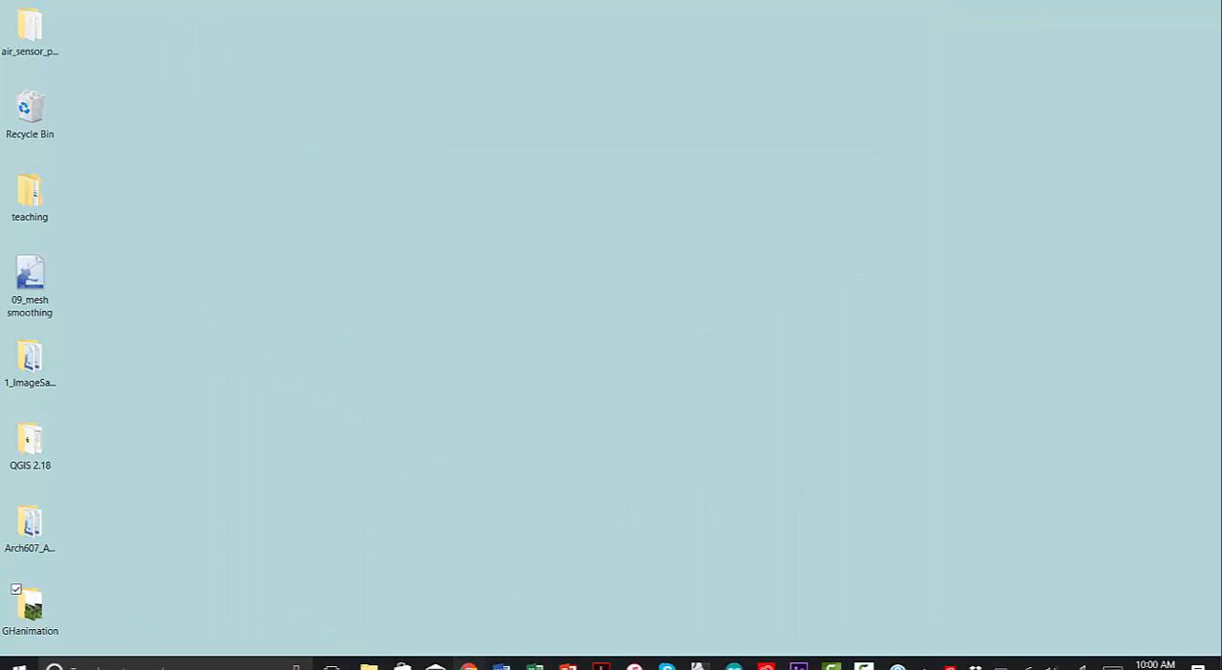
# Switch to the After Effects product page in Chrome and look through the installed and additional apps in Creative Cloud.
pyautogui.click(469, 665)
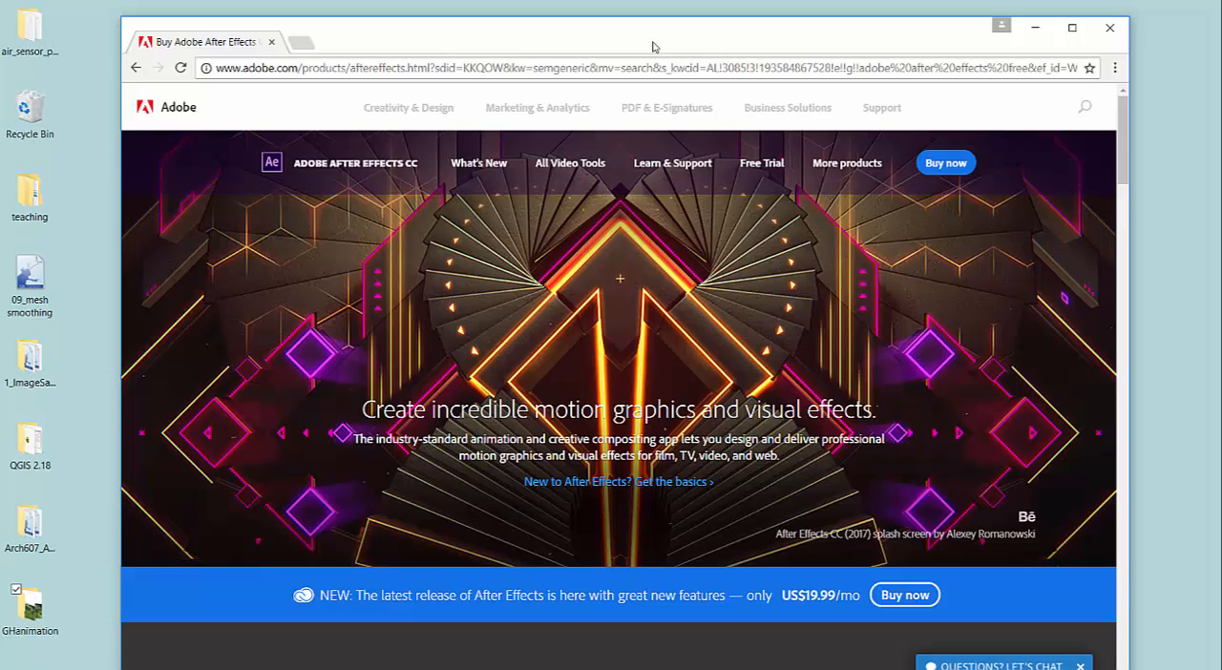
pyautogui.moveTo(964, 669)
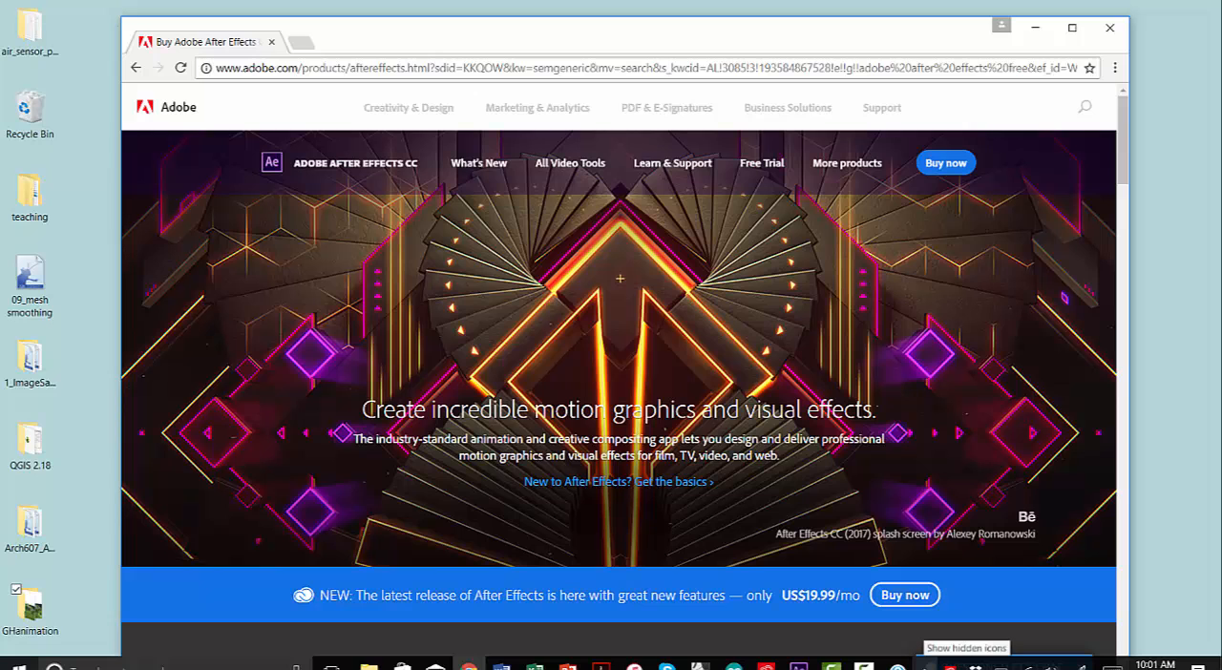
pyautogui.click(958, 661)
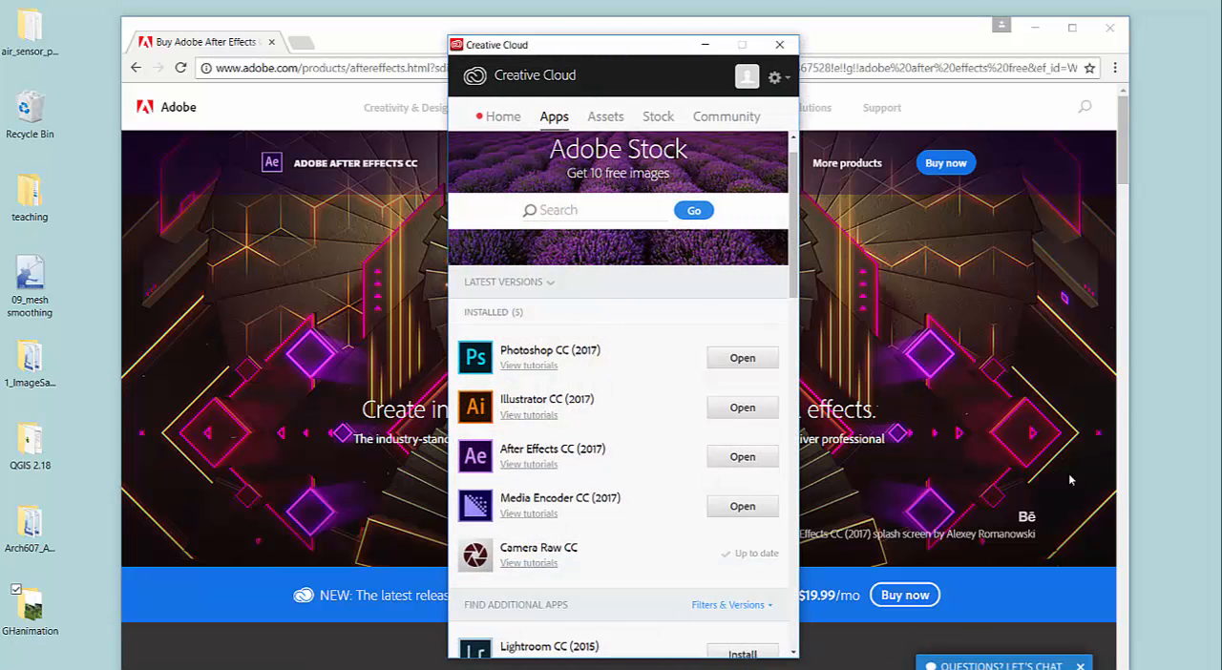
pyautogui.moveTo(666, 45); pyautogui.dragTo(759, 17)
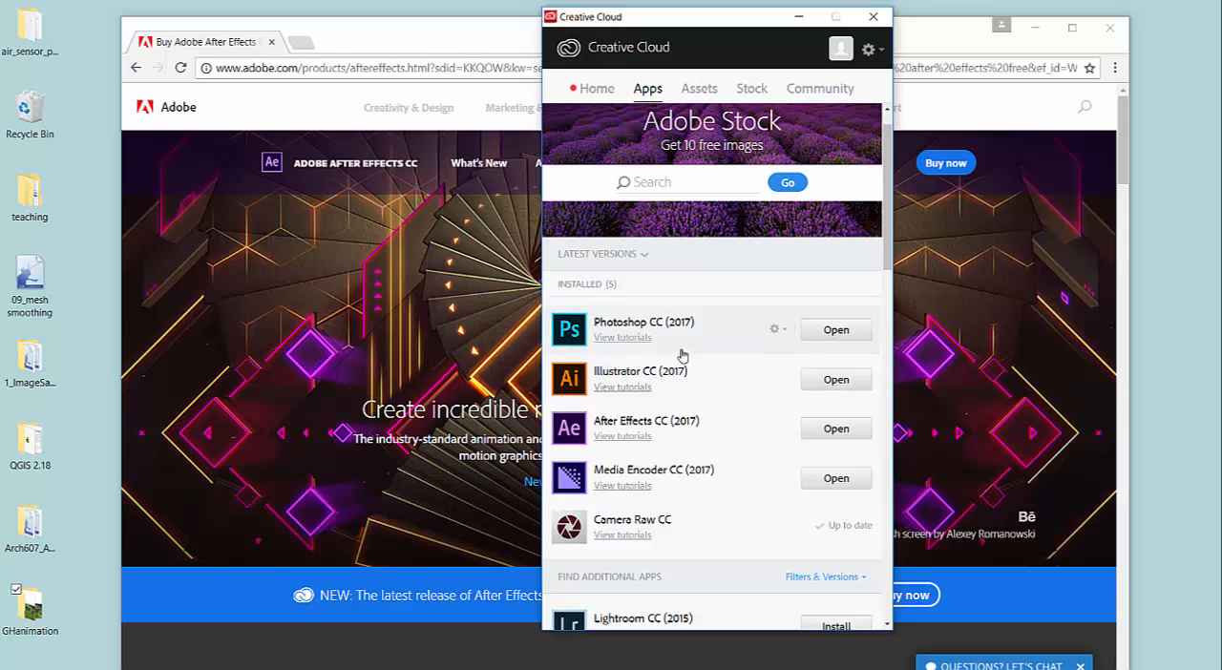
pyautogui.scroll(-1, 682, 355)
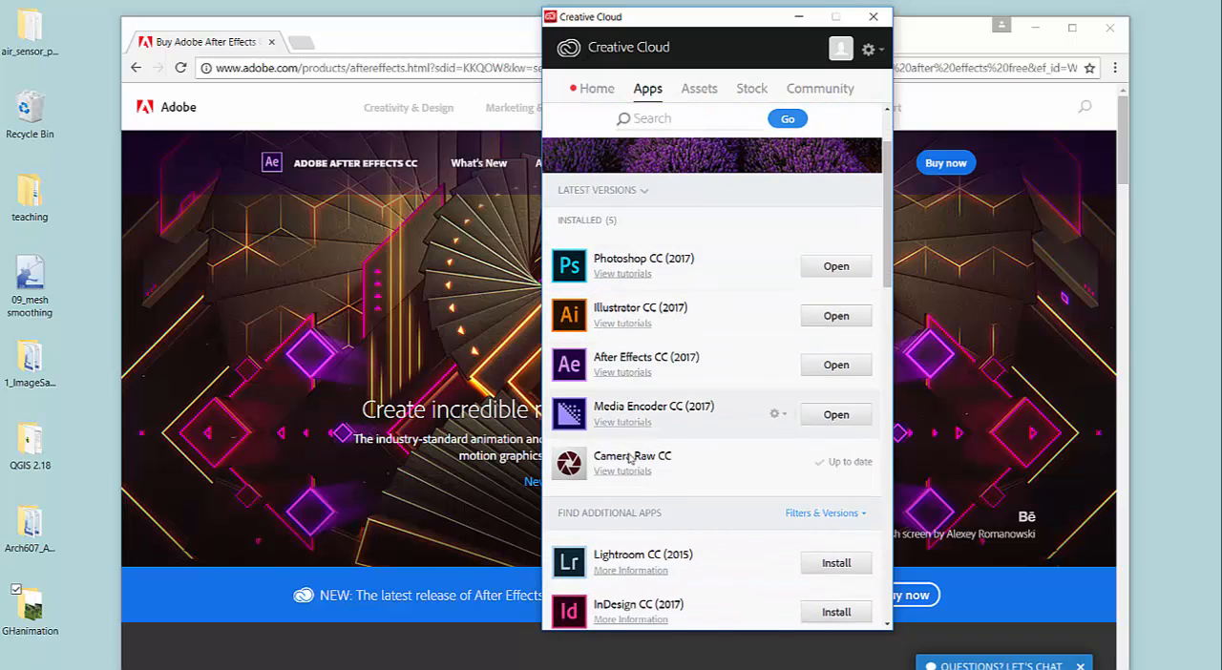
pyautogui.scroll(-2, 669, 398)
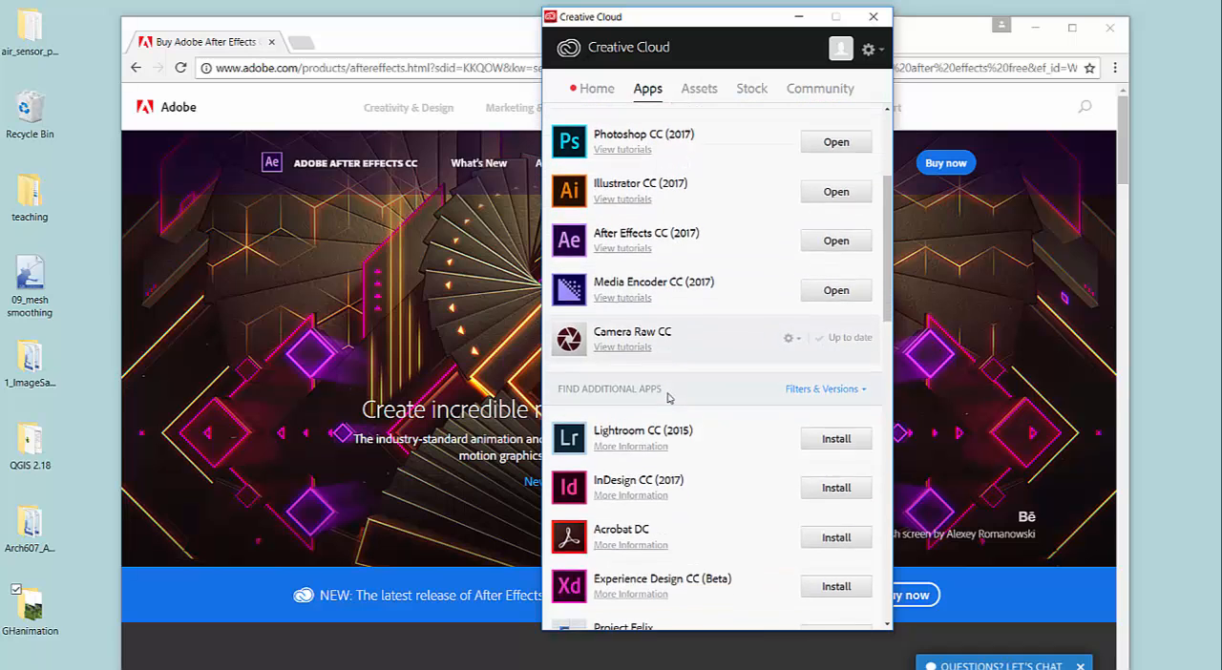
pyautogui.scroll(-2, 669, 399)
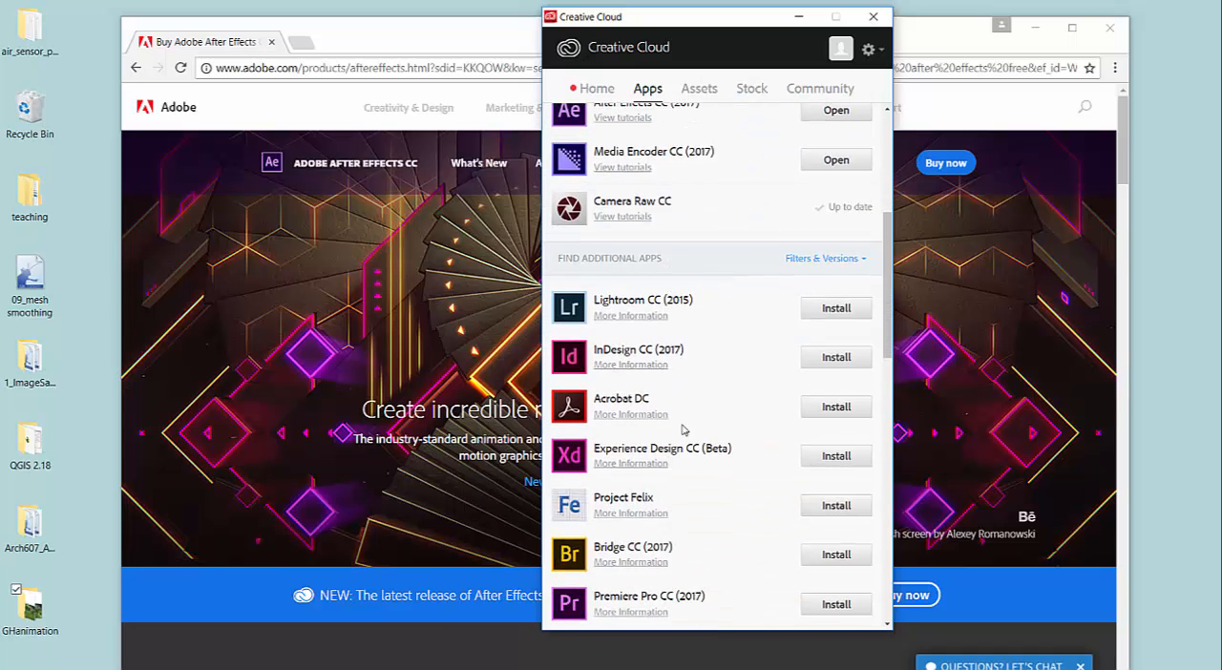
pyautogui.scroll(6, 682, 429)
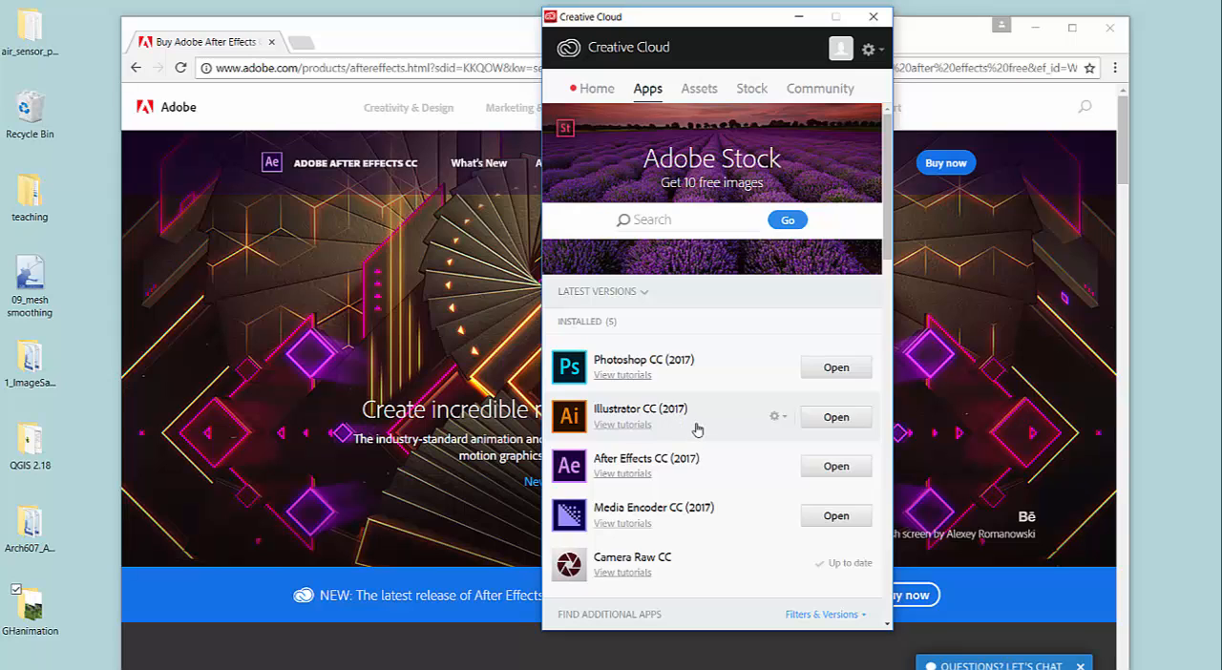
pyautogui.click(799, 16)
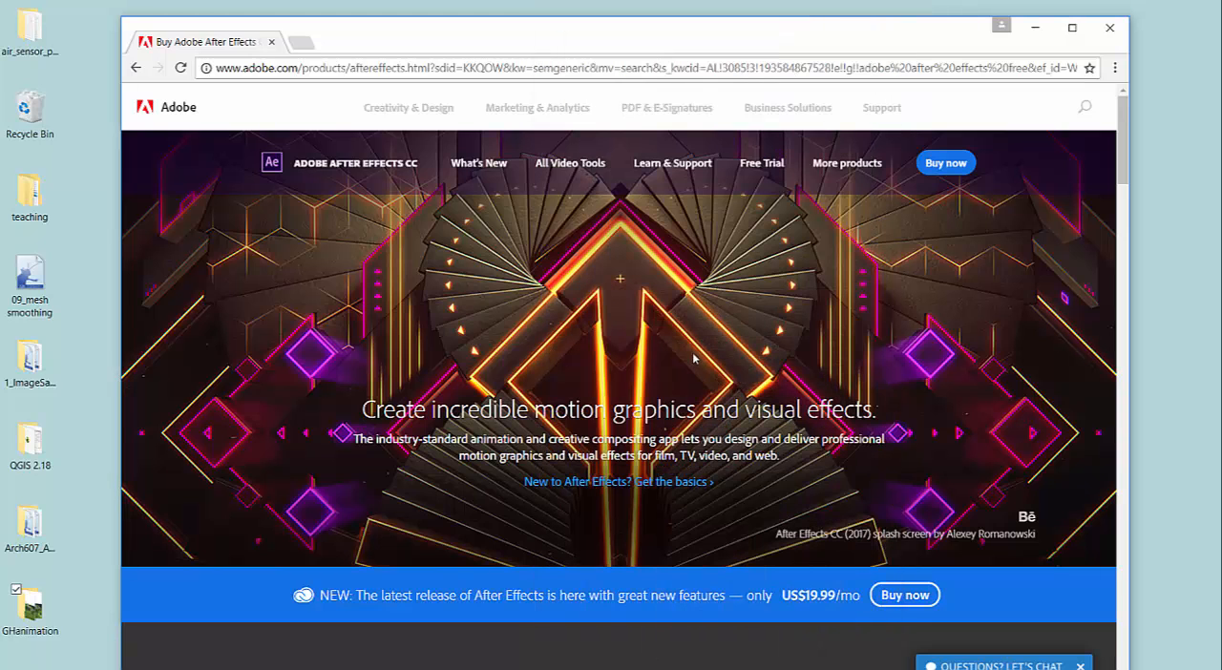
# View the After Effects free trial download page, decline launching Creative Cloud from it, and minimize the browser.
pyautogui.click(780, 165)
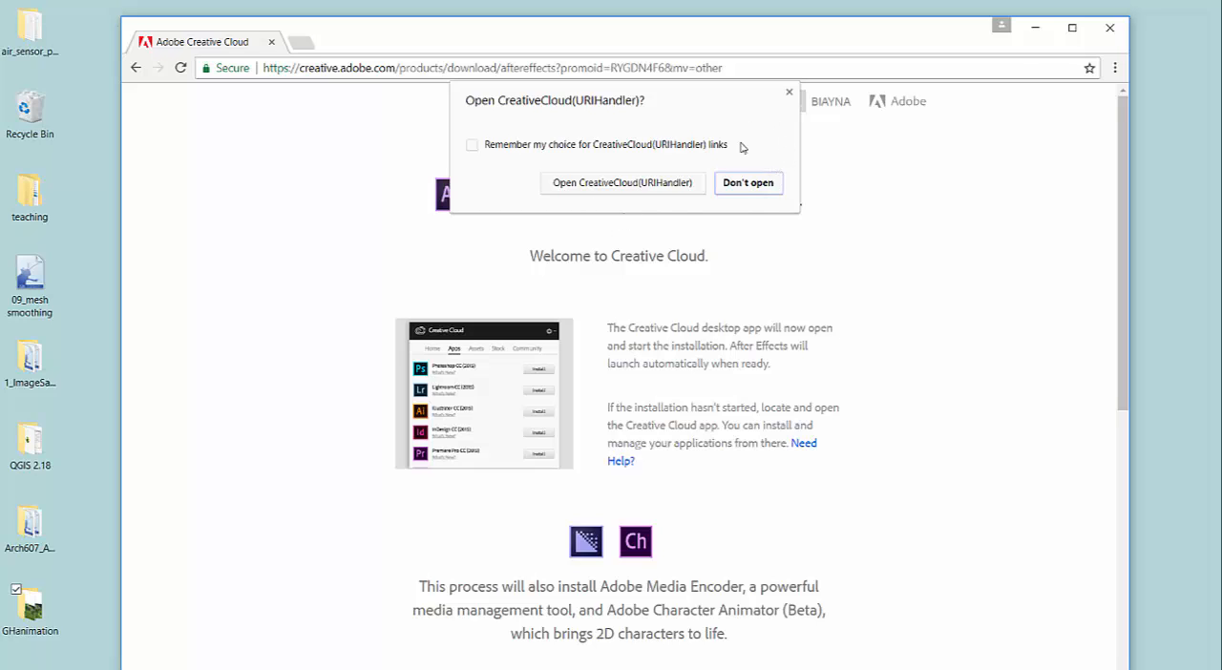
pyautogui.click(740, 182)
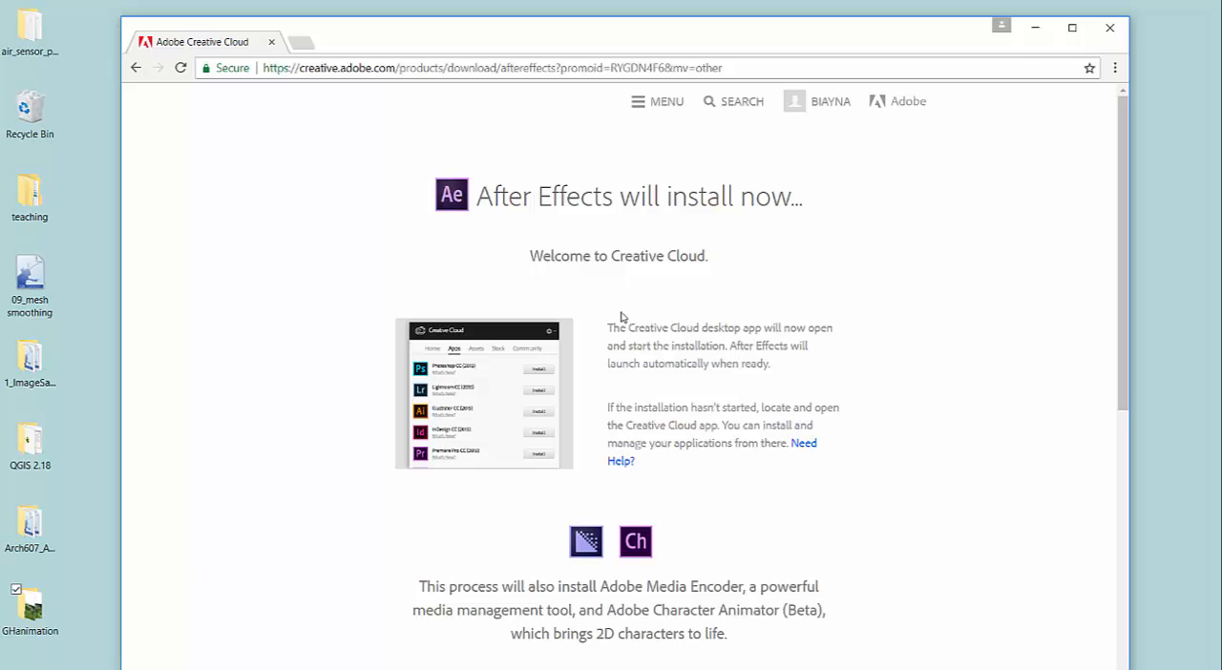
pyautogui.click(1035, 28)
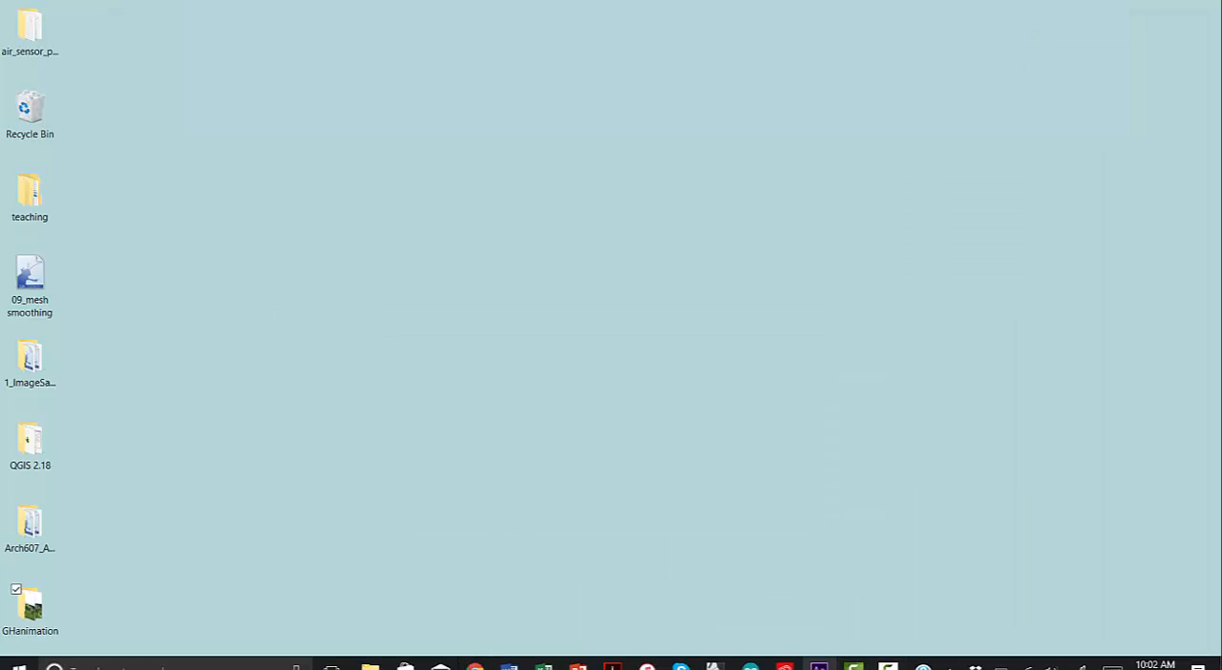
# Switch to Adobe After Effects and start a new project.
pyautogui.click(818, 666)
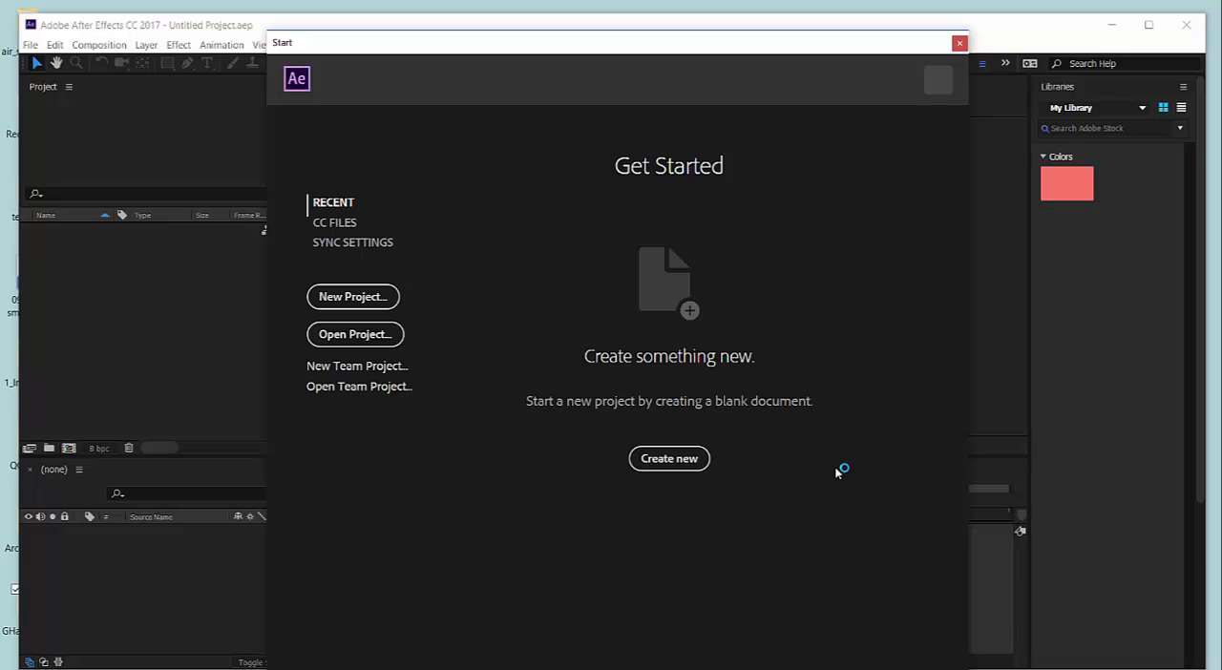
pyautogui.click(353, 298)
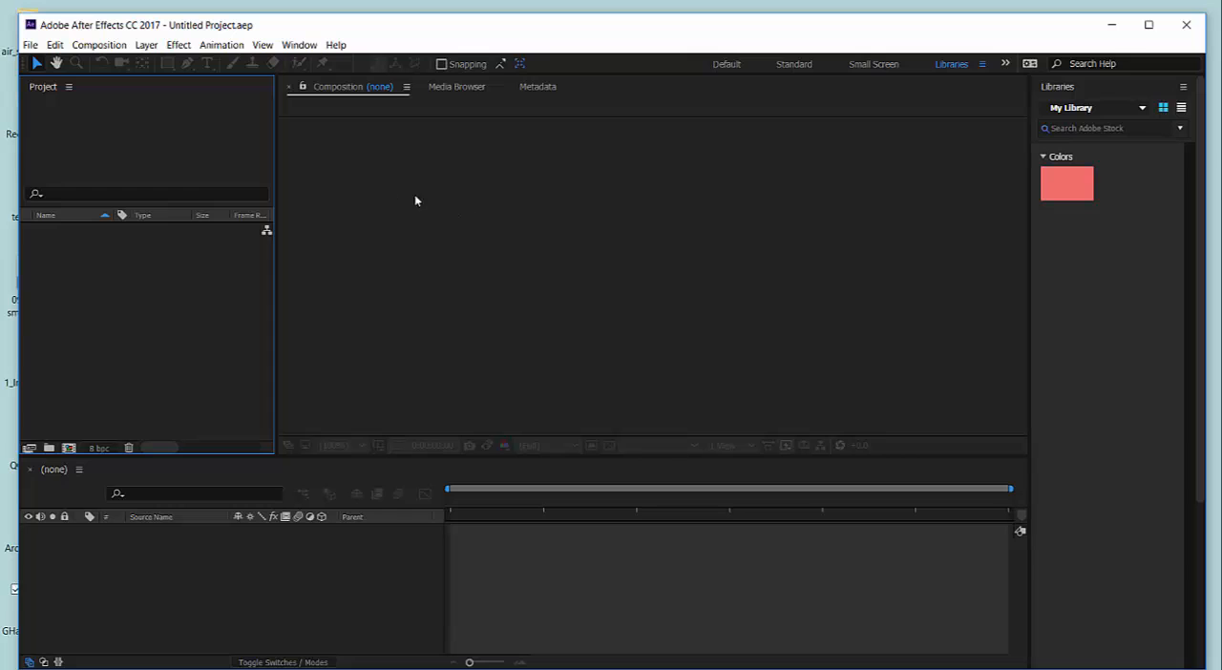
# Start a new composition and name it GrasshopperAnimation.
pyautogui.click(112, 51)
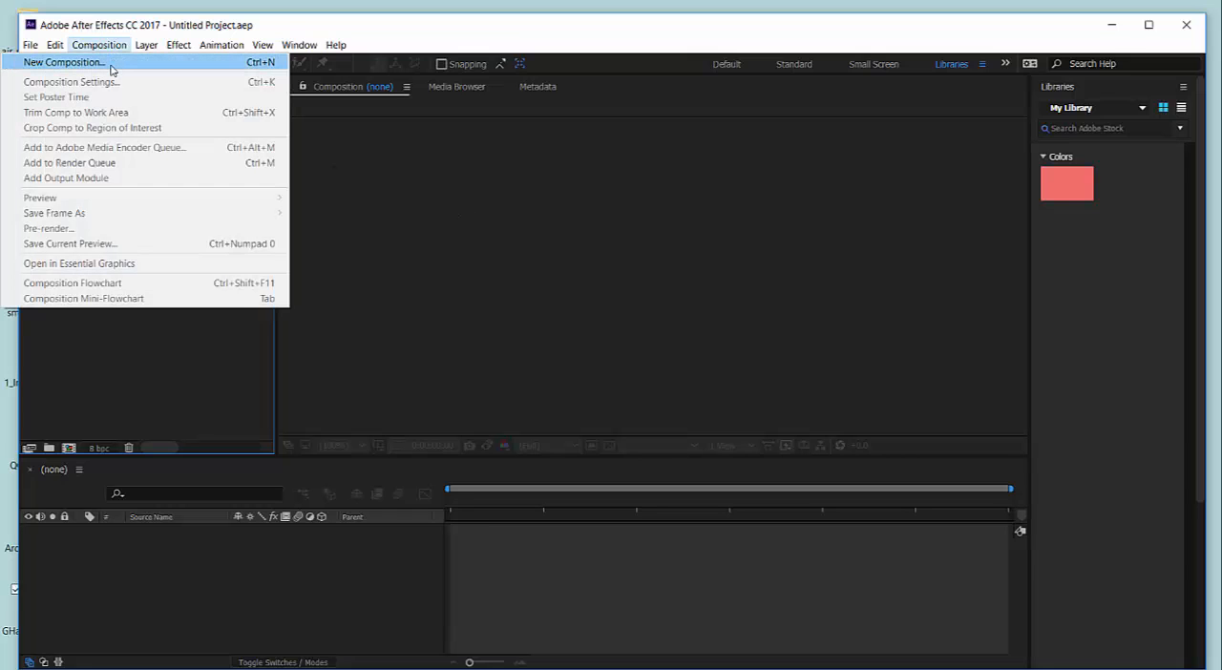
pyautogui.click(112, 66)
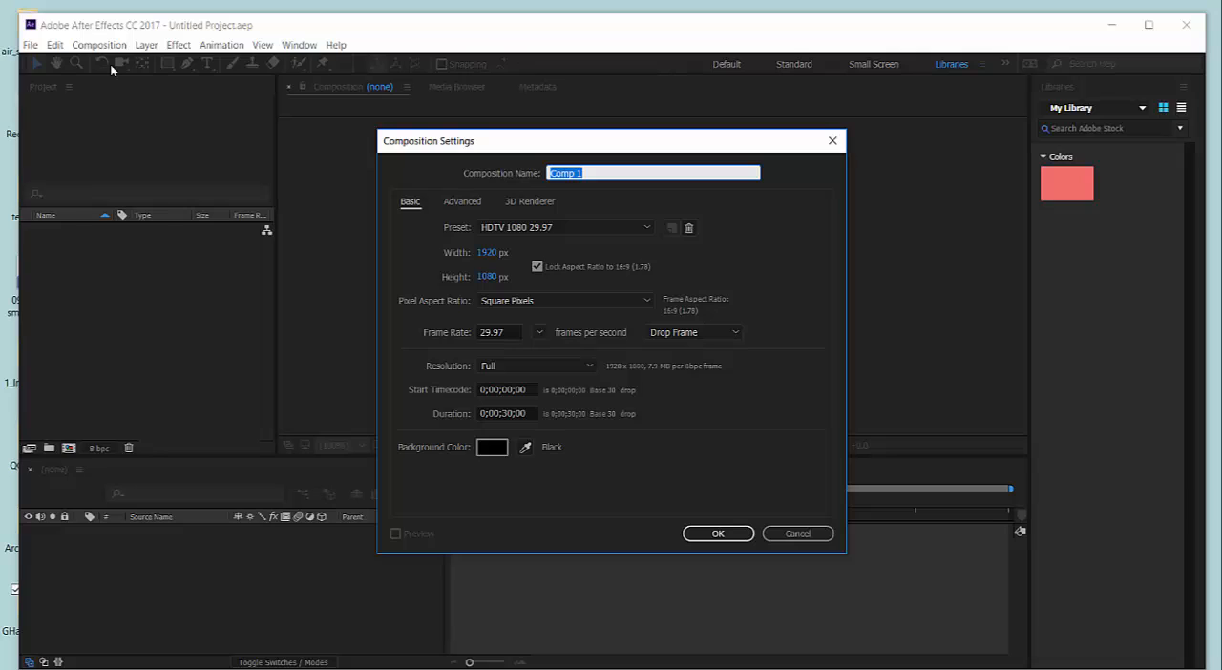
pyautogui.write('GrasshopperAnimation')
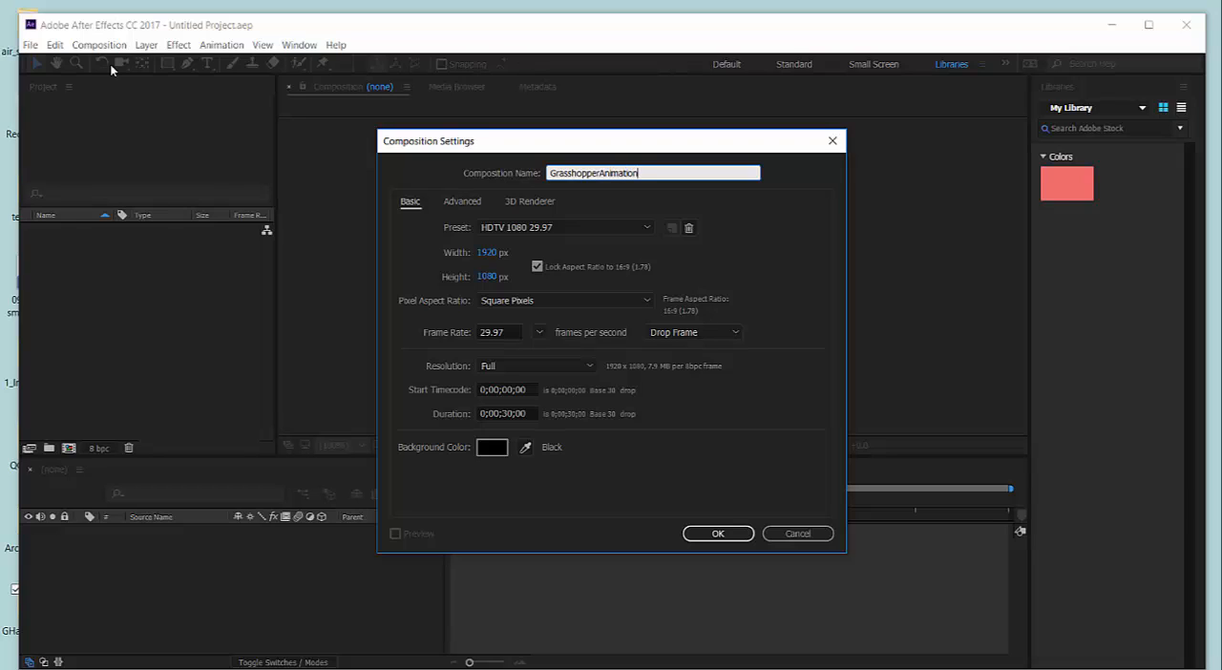
pyautogui.click(592, 258)
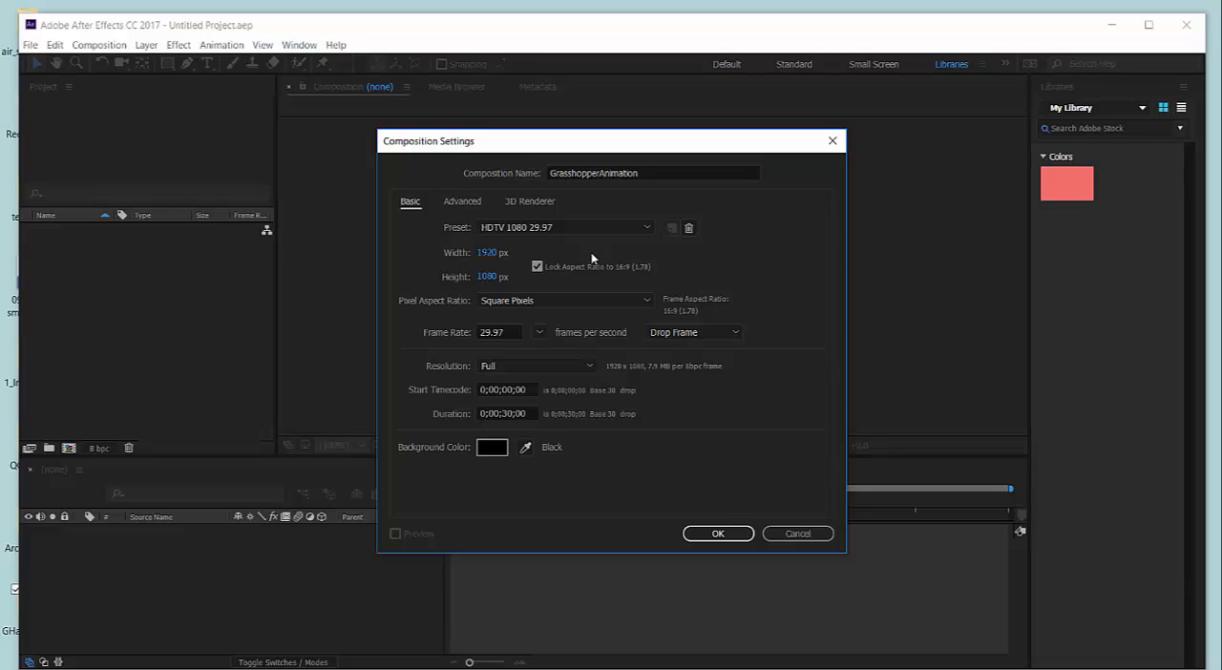
# Set the composition size to 1280 × 720 px with the aspect ratio locked to 16:9.
pyautogui.click(489, 254)
pyautogui.write('1280')
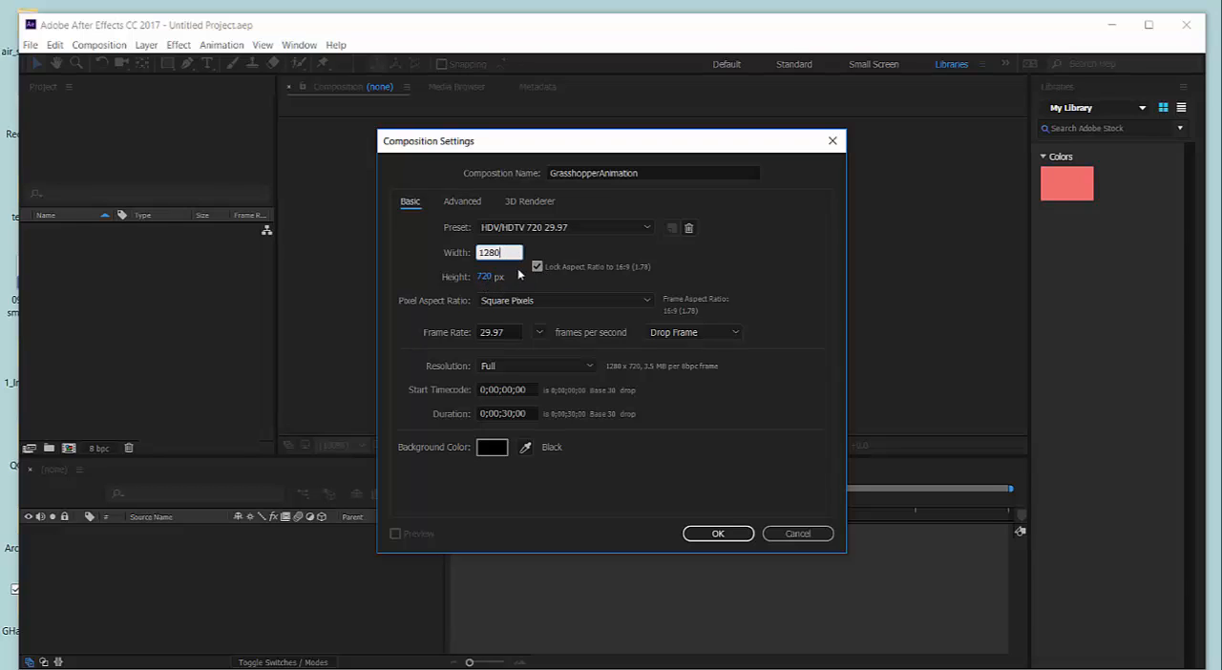
pyautogui.click(538, 268)
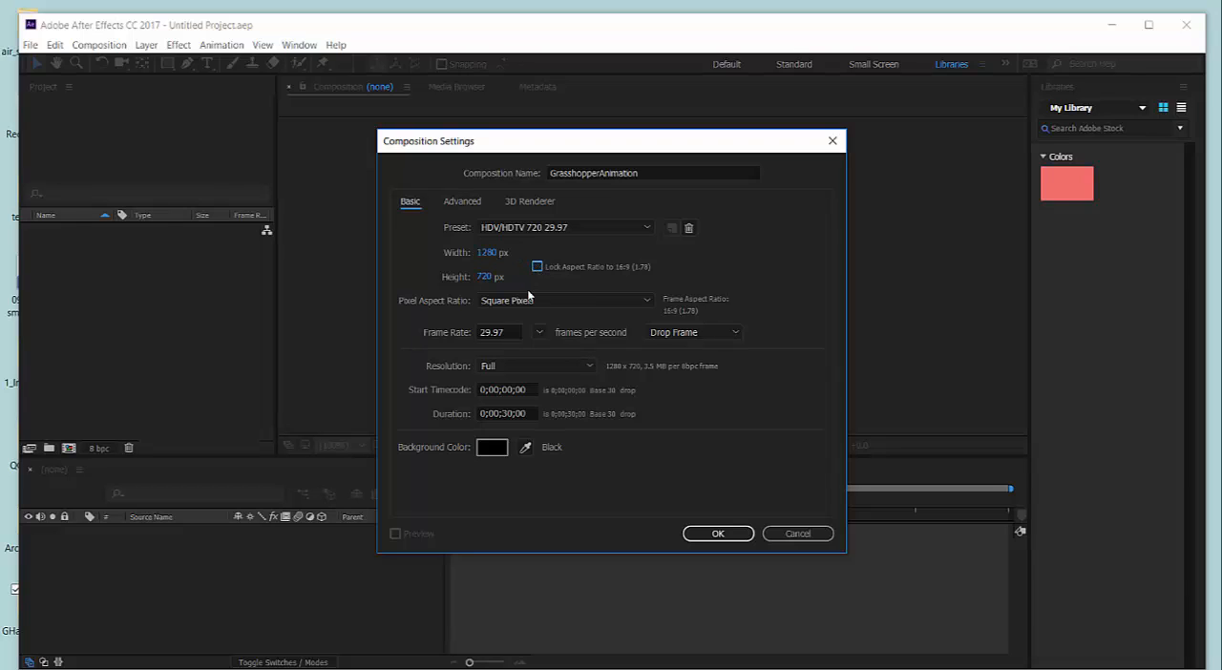
pyautogui.click(536, 268)
# Set the composition duration to 0;00;10;00 with a black background and create the composition.
pyautogui.moveTo(508, 414); pyautogui.dragTo(502, 413)
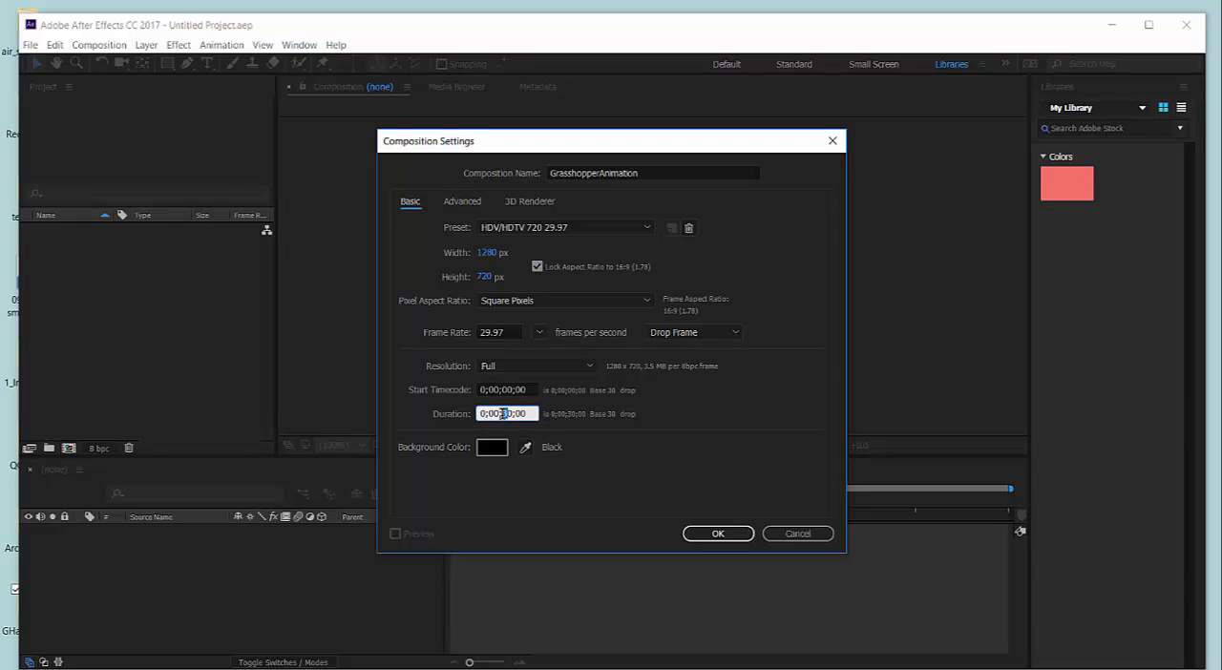
pyautogui.write('1')
pyautogui.click(495, 452)
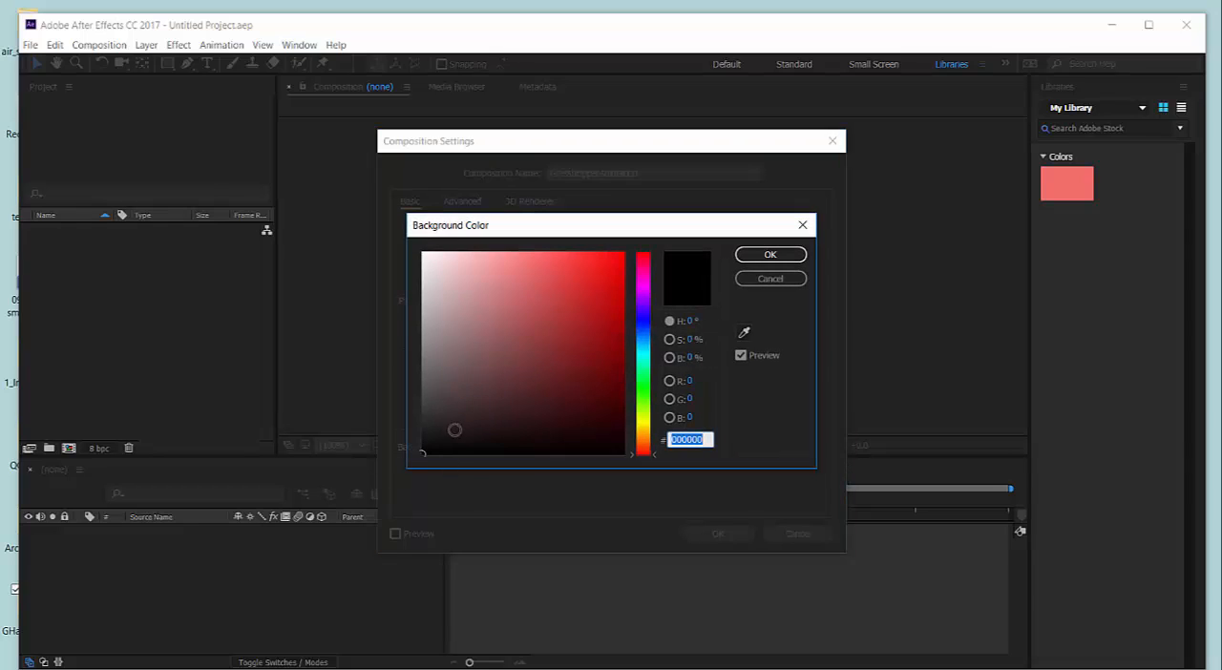
pyautogui.click(771, 256)
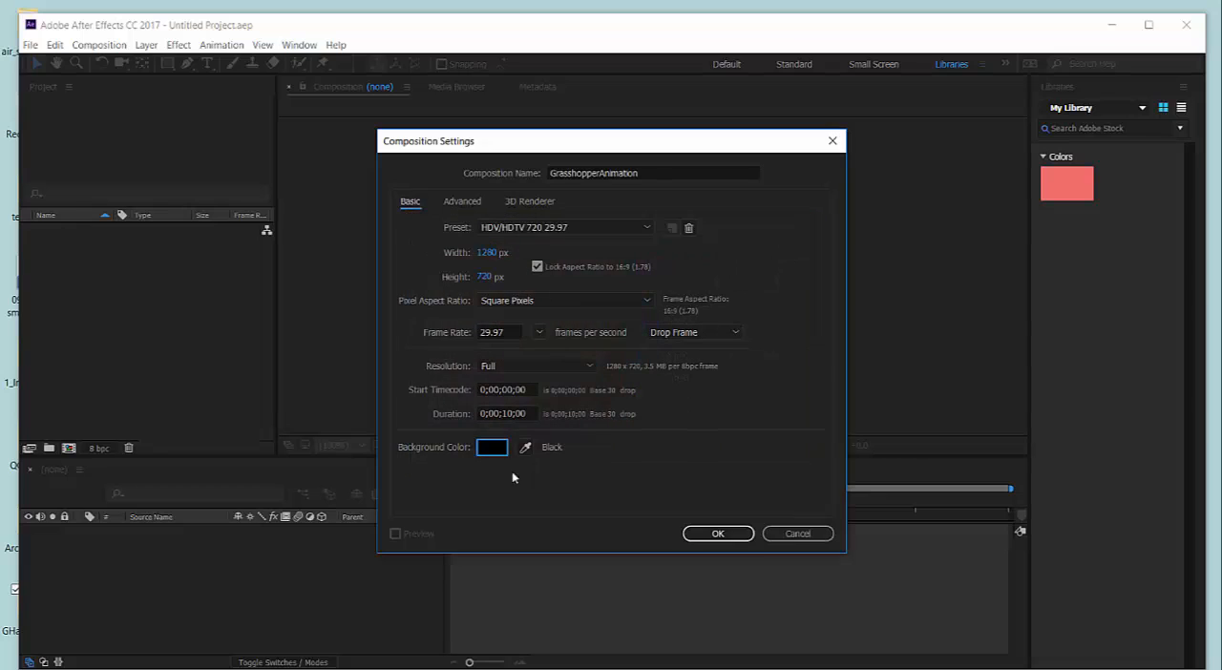
pyautogui.click(718, 534)
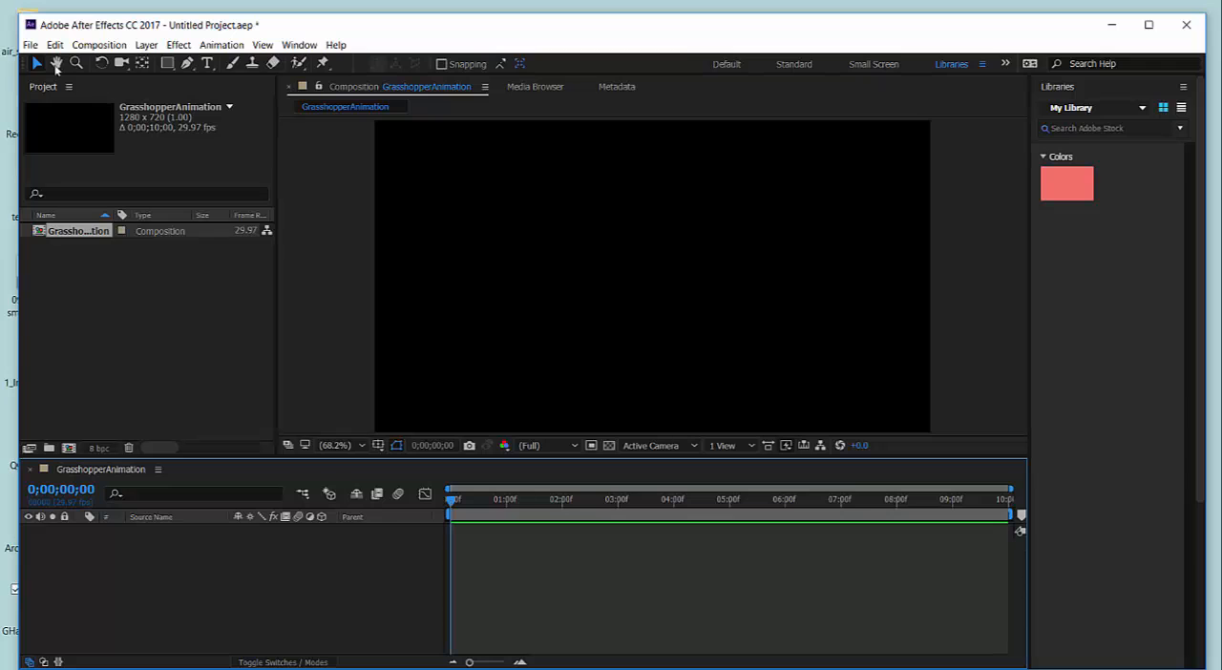
# Start a file import and browse to the GHanimation folder on the Desktop.
pyautogui.click(31, 44)
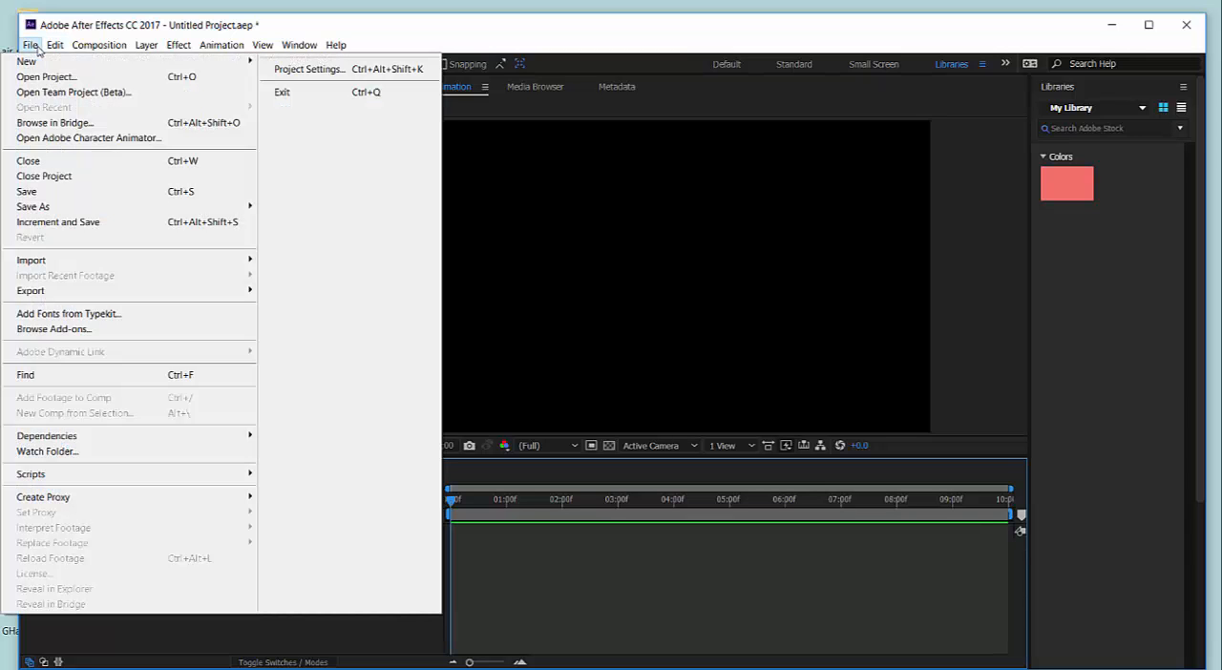
pyautogui.moveTo(93, 261)
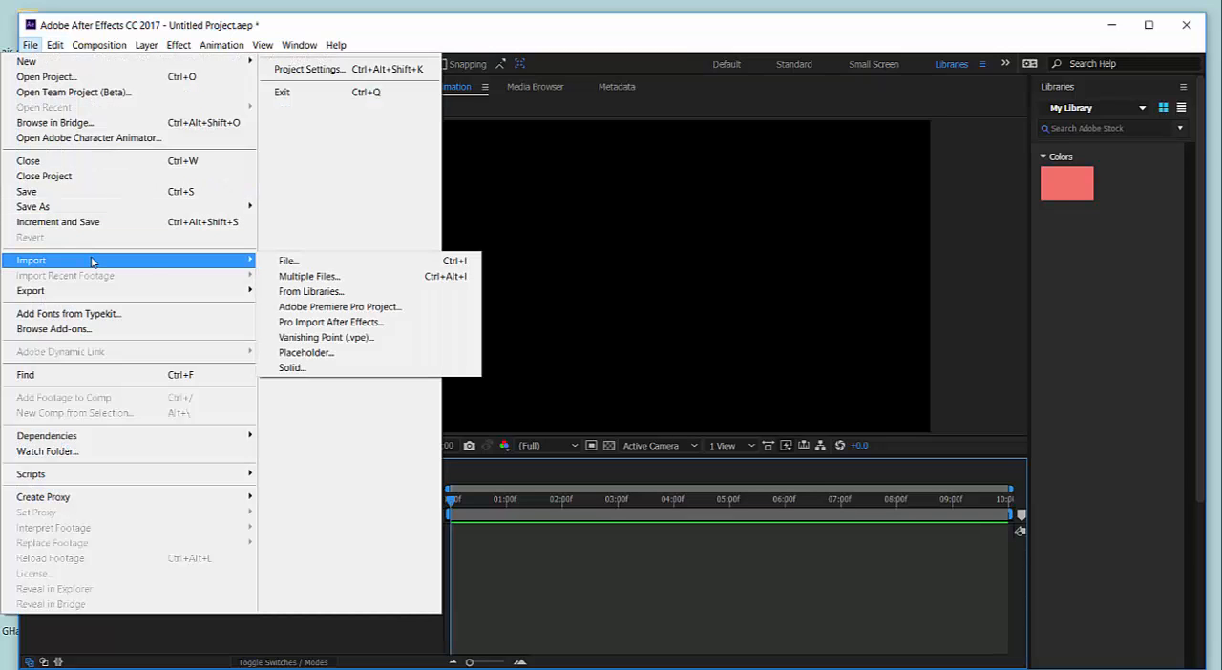
pyautogui.click(287, 262)
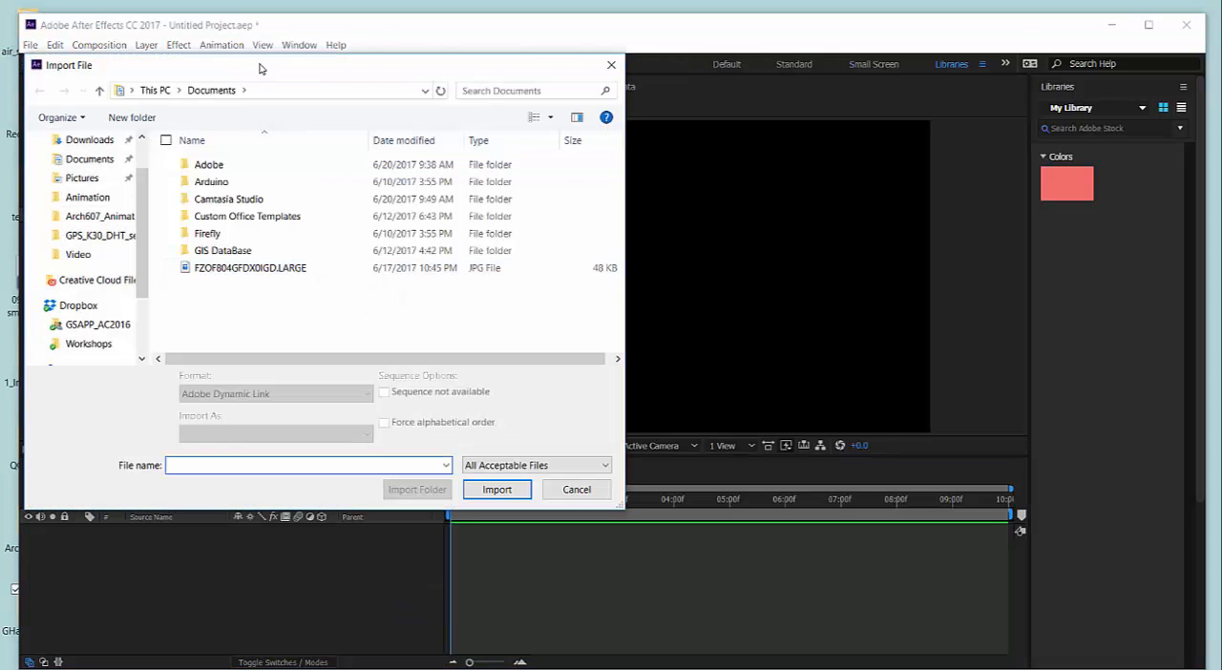
pyautogui.moveTo(260, 67); pyautogui.dragTo(328, 67)
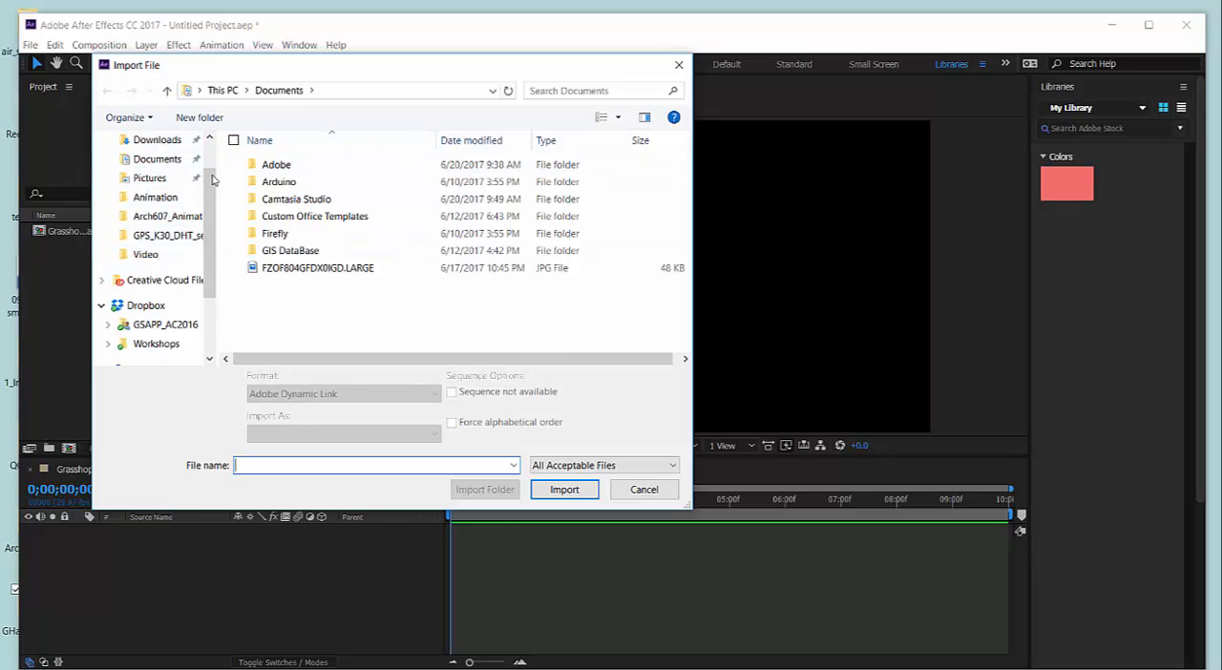
pyautogui.click(210, 140)
pyautogui.click(153, 171)
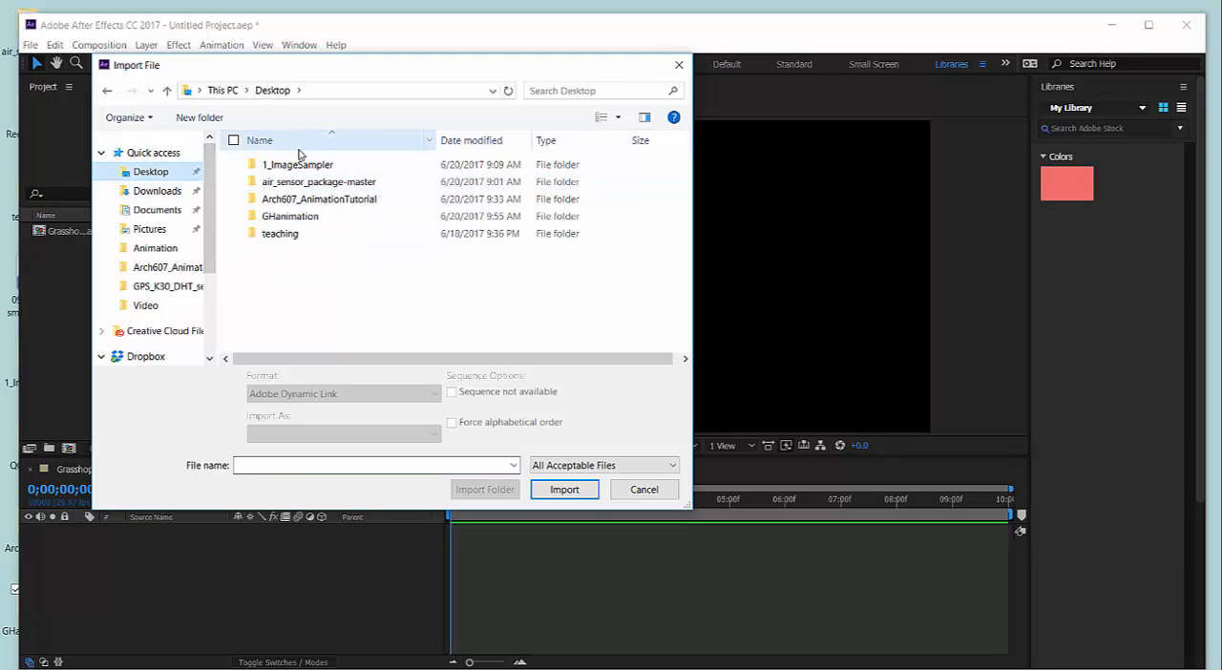
pyautogui.doubleClick(273, 218)
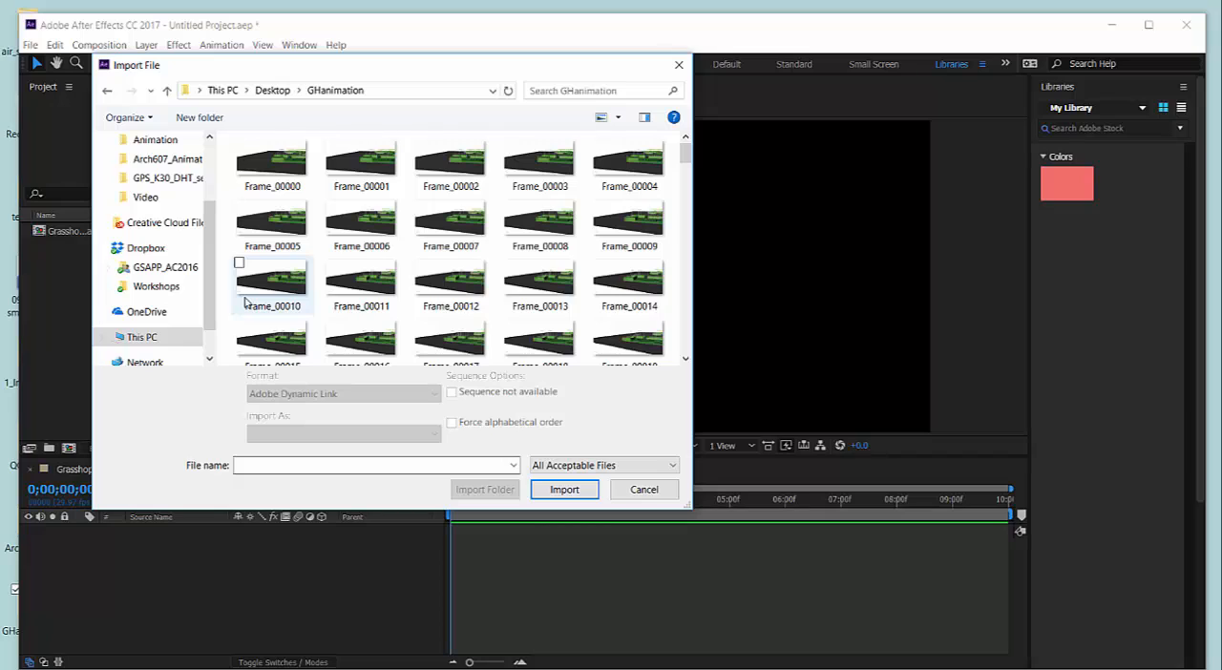
# Import the frames starting with Frame_00000 as a PNG sequence in Footage form, and widen the project's Name column.
pyautogui.click(288, 162)
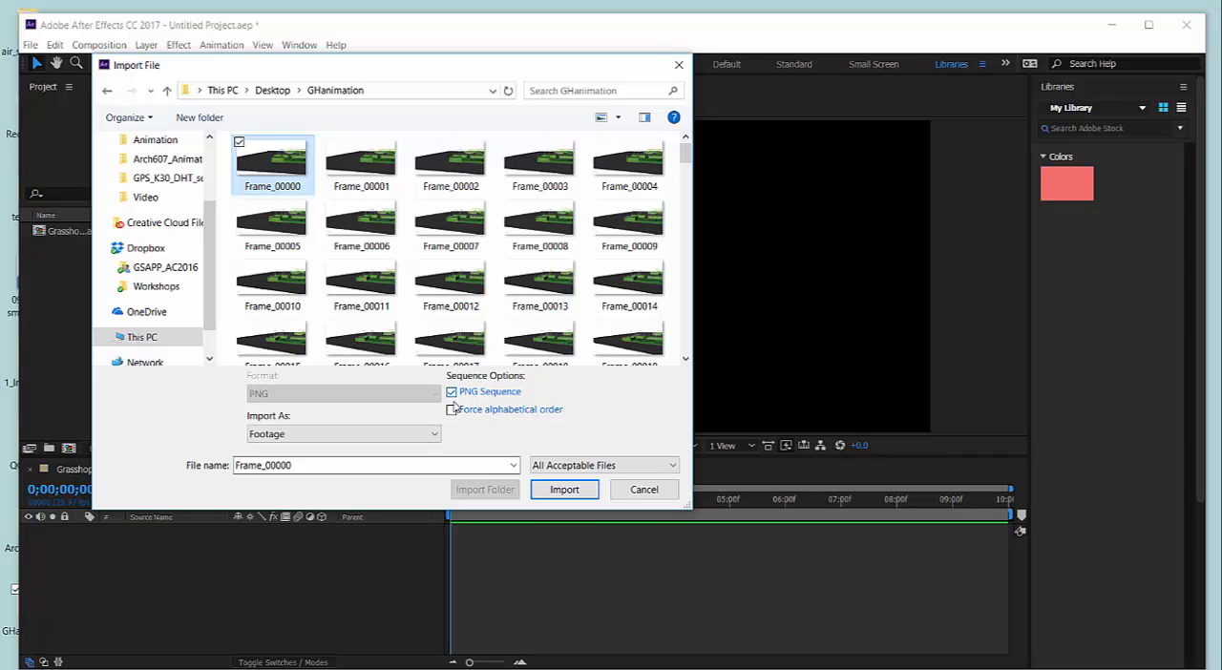
pyautogui.click(452, 394)
pyautogui.click(452, 393)
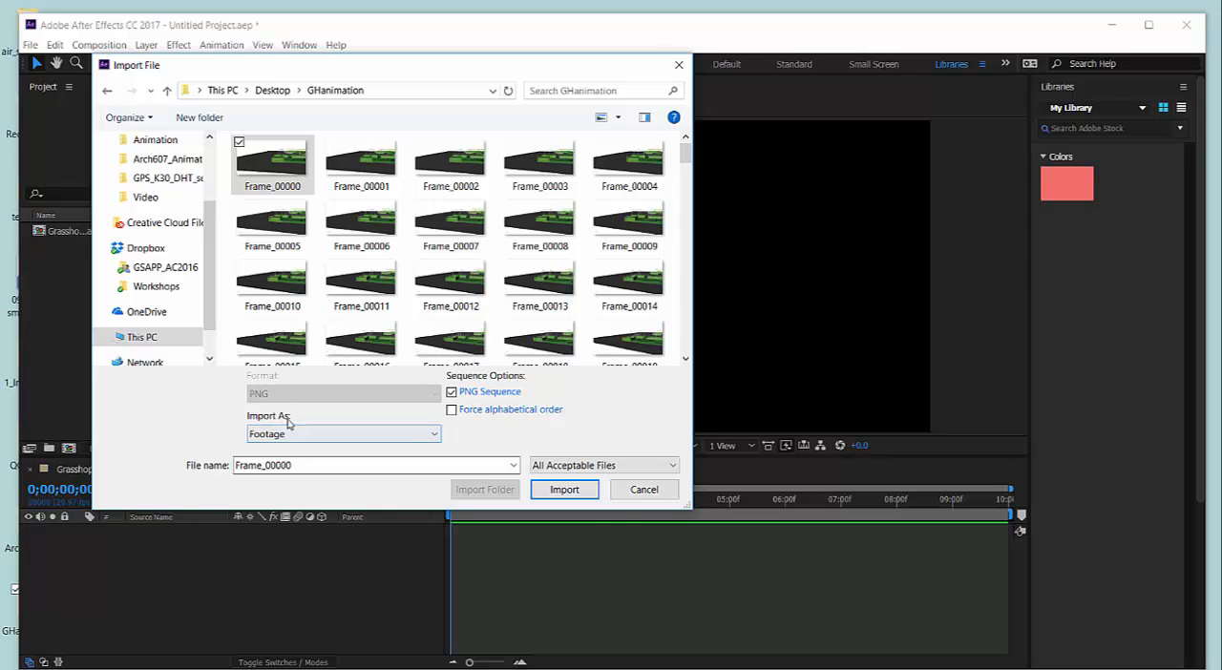
pyautogui.click(322, 435)
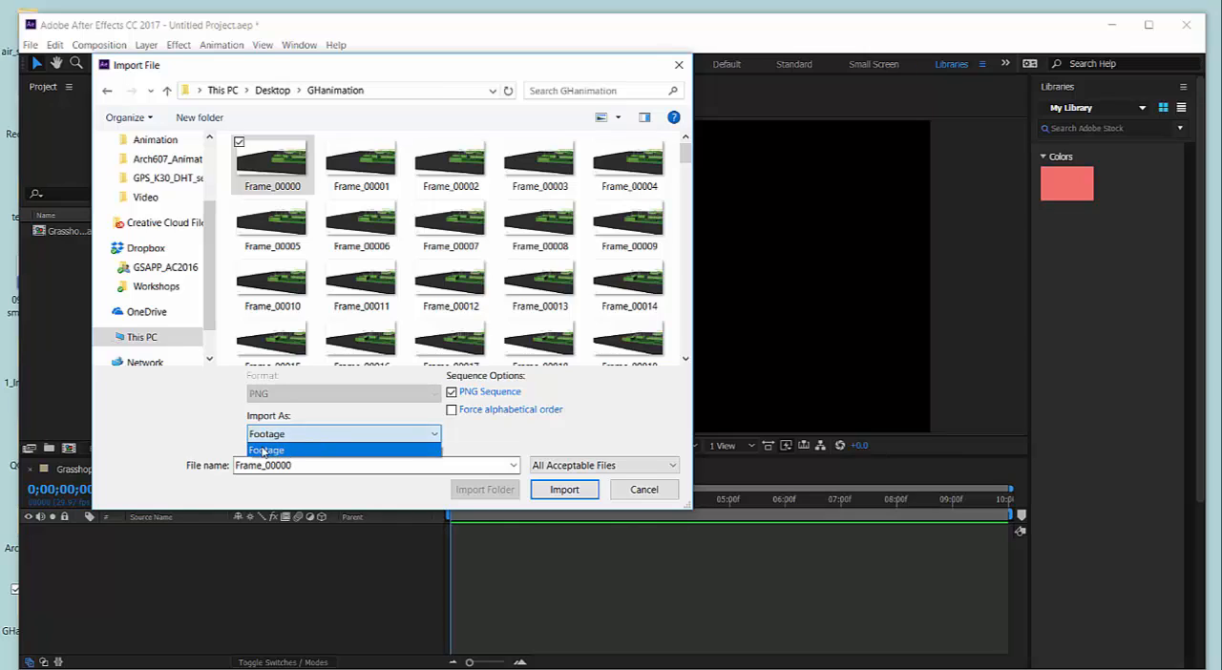
pyautogui.click(269, 451)
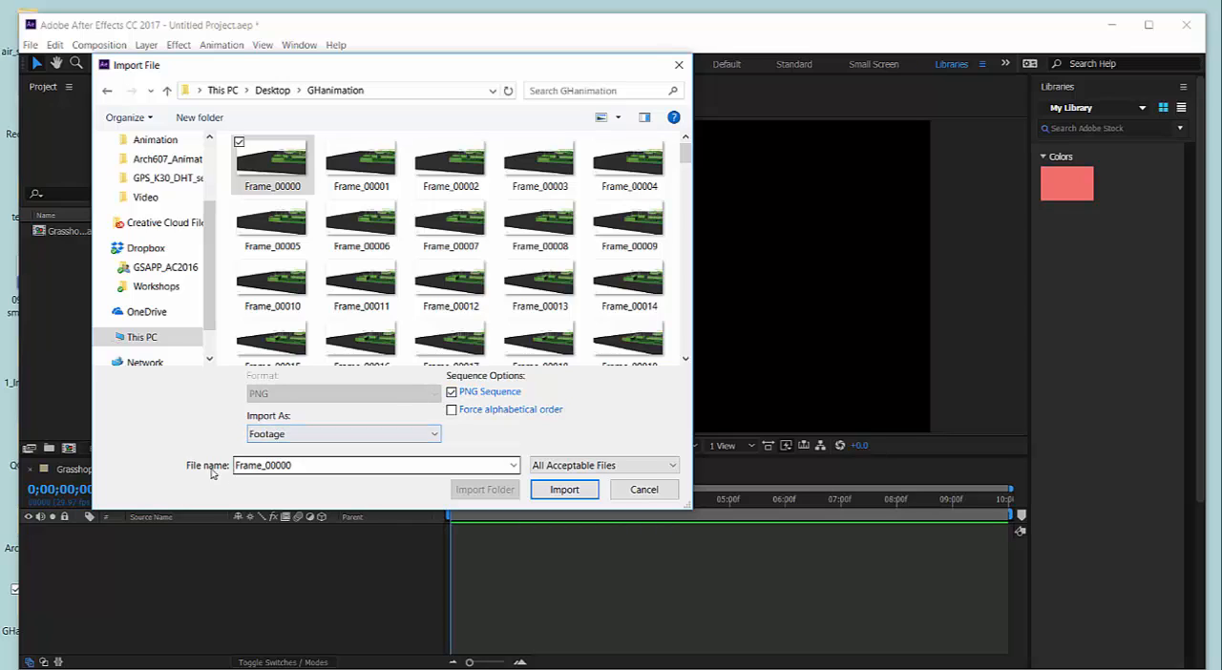
pyautogui.click(564, 491)
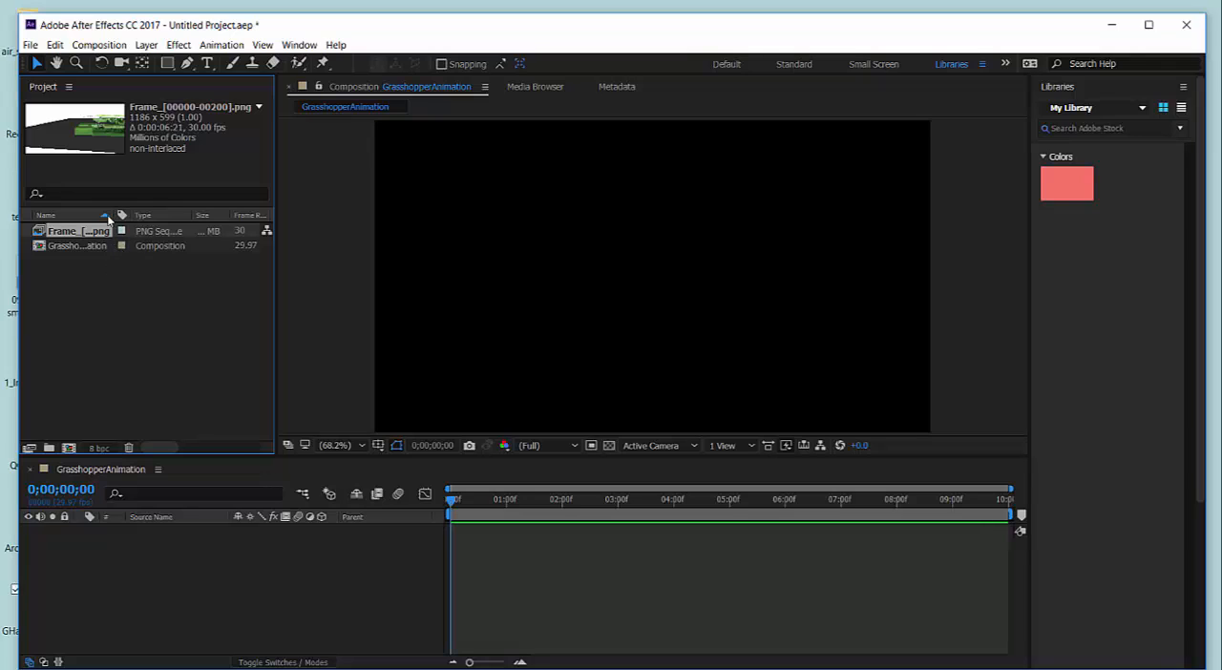
pyautogui.moveTo(113, 215); pyautogui.dragTo(188, 214)
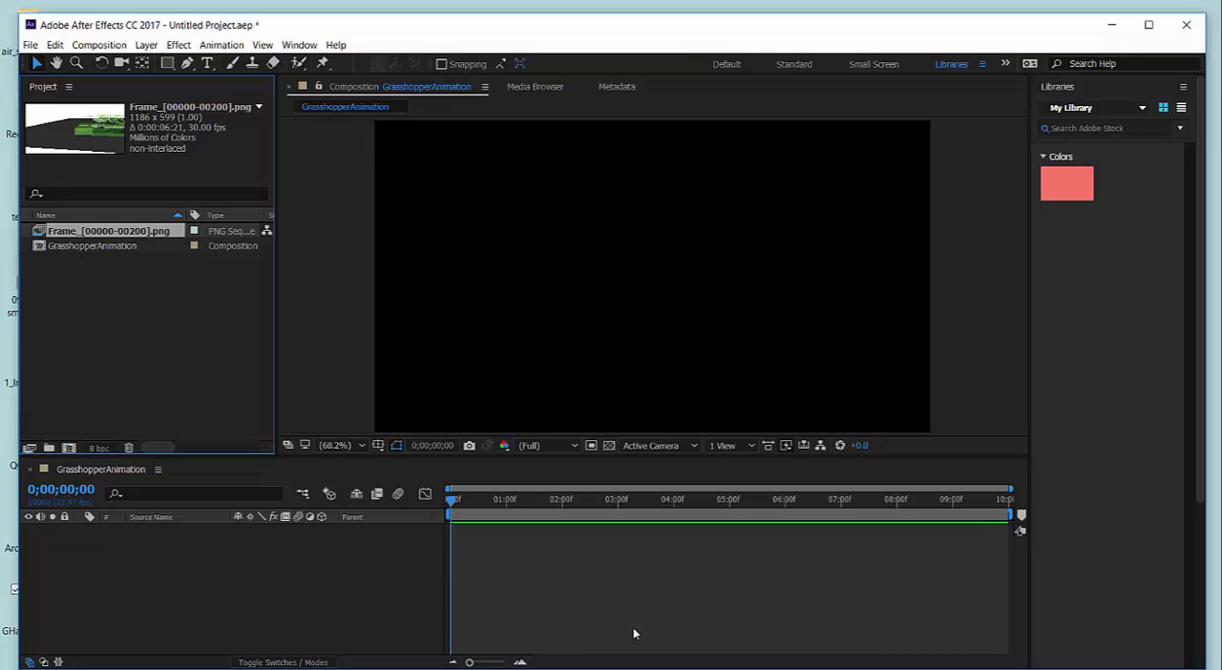
pyautogui.click(102, 232)
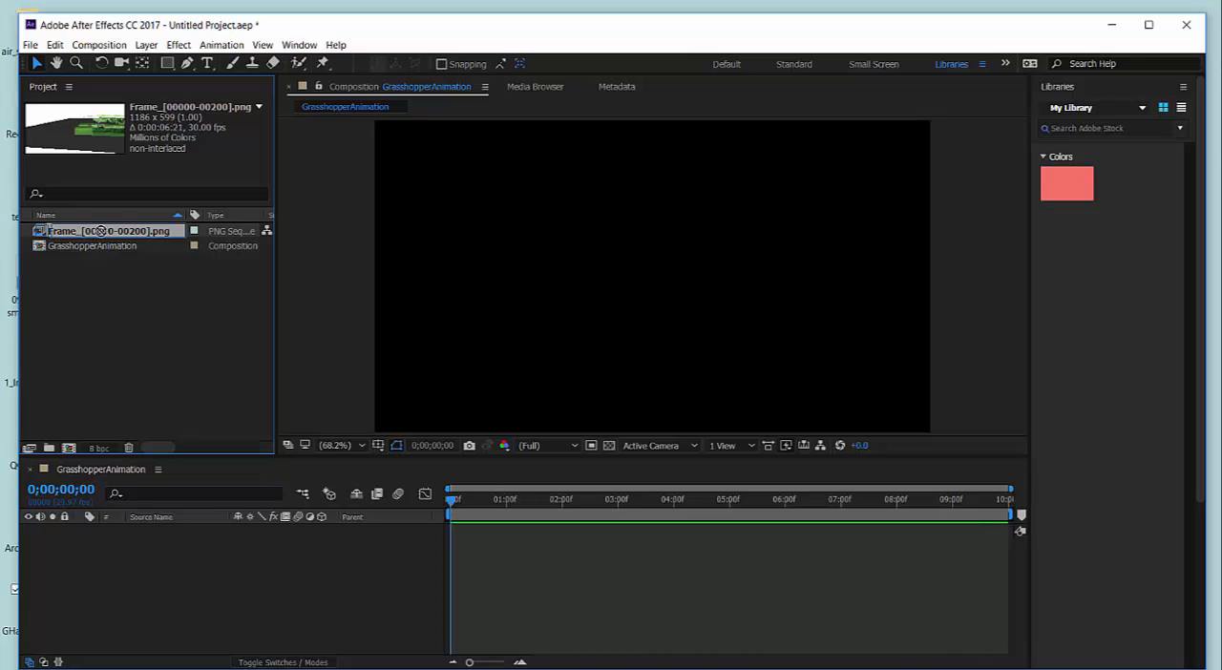
pyautogui.moveTo(102, 232); pyautogui.dragTo(653, 285)
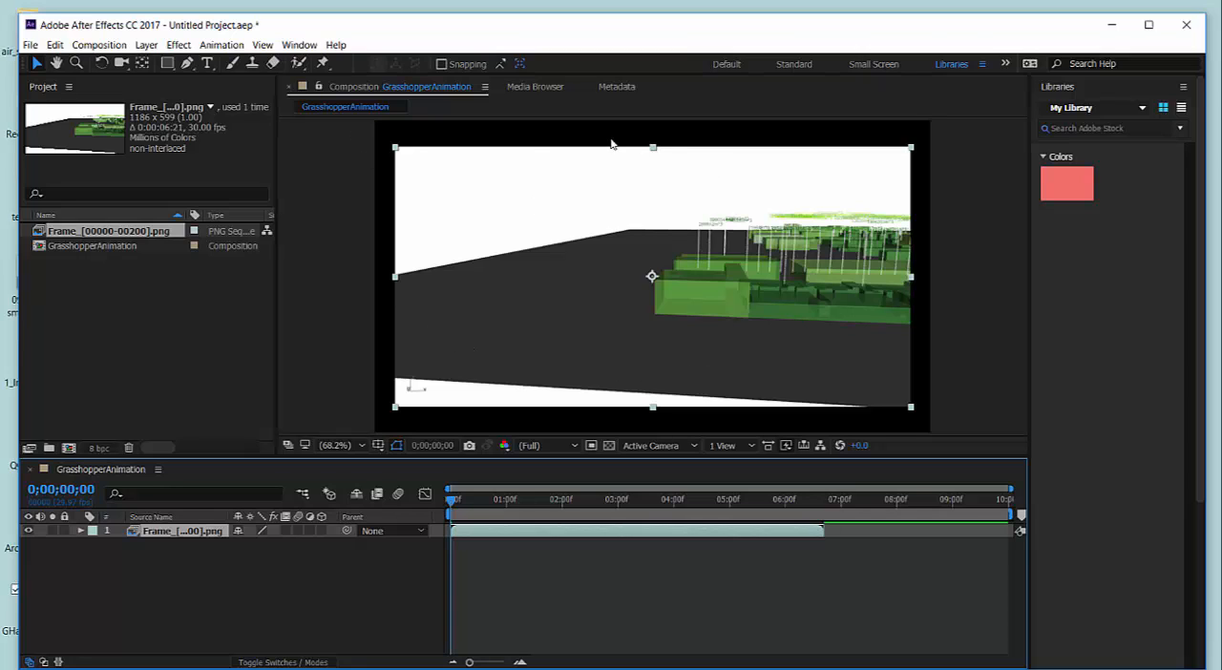
pyautogui.moveTo(691, 221); pyautogui.dragTo(690, 265)
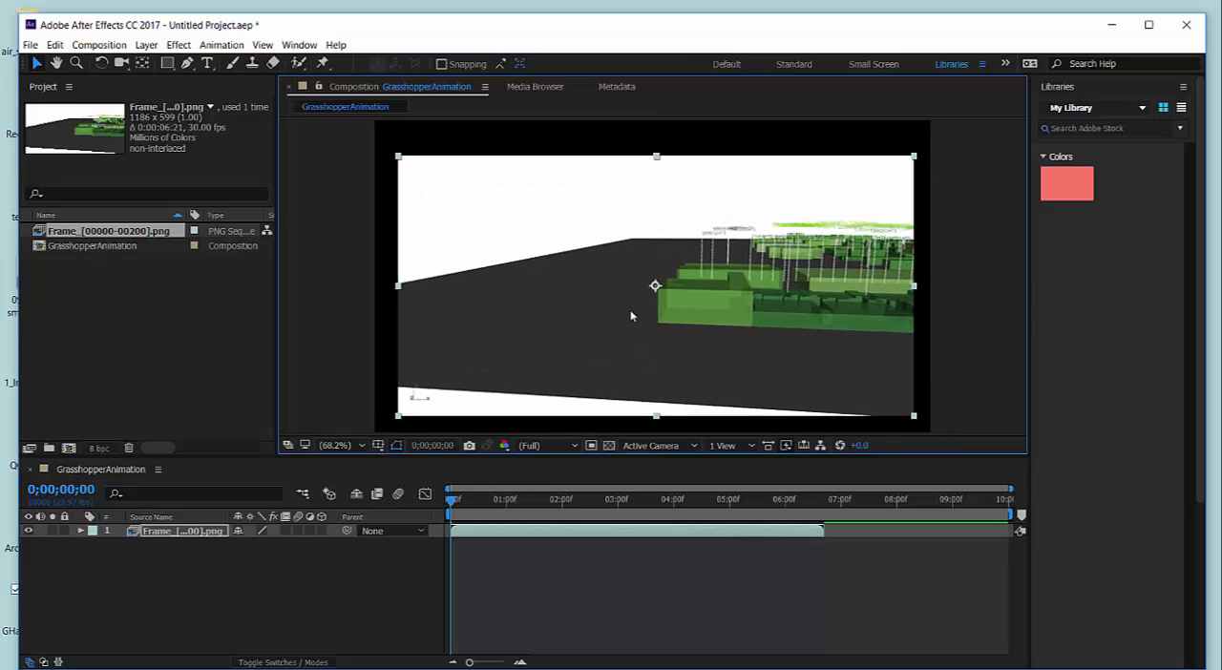
pyautogui.press('Delete')
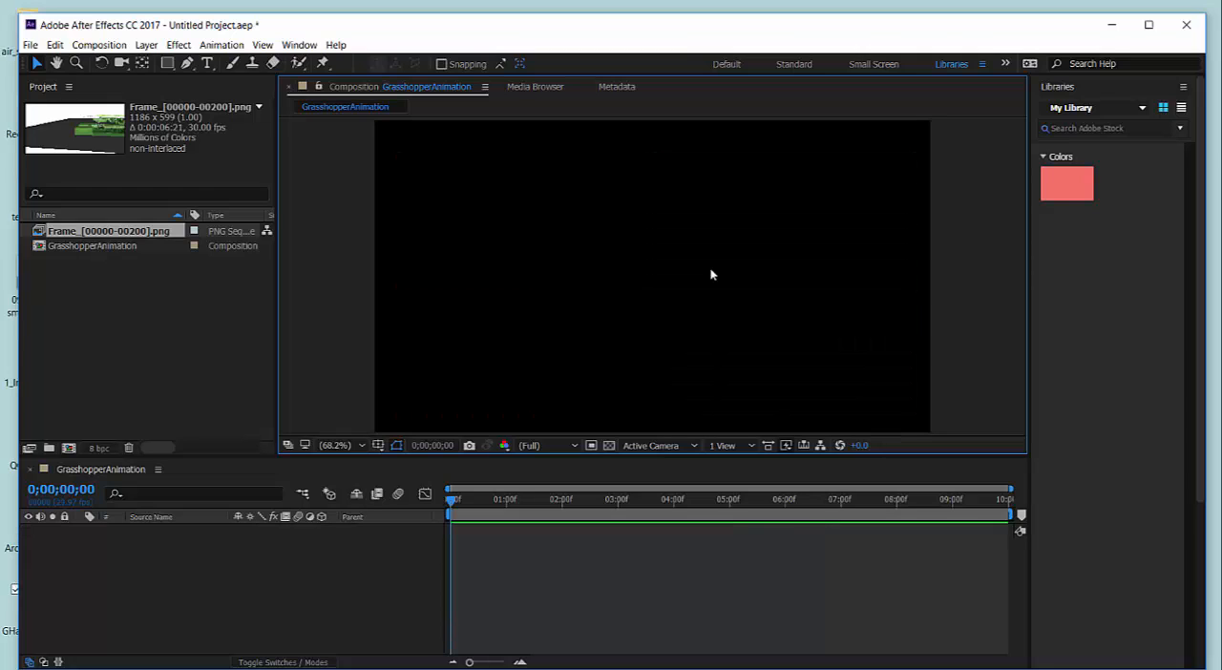
# Place the imported PNG sequence centred in the GrasshopperAnimation composition and scrub through its frames.
pyautogui.moveTo(92, 231); pyautogui.dragTo(654, 279)
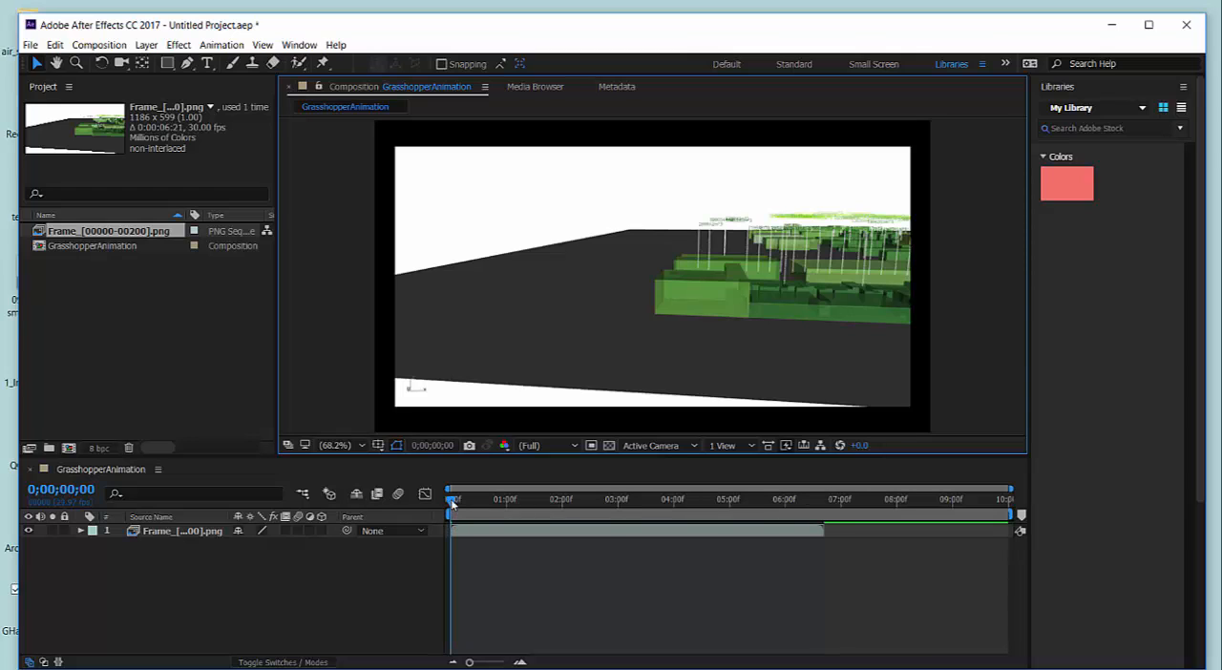
pyautogui.moveTo(455, 503); pyautogui.dragTo(401, 528)
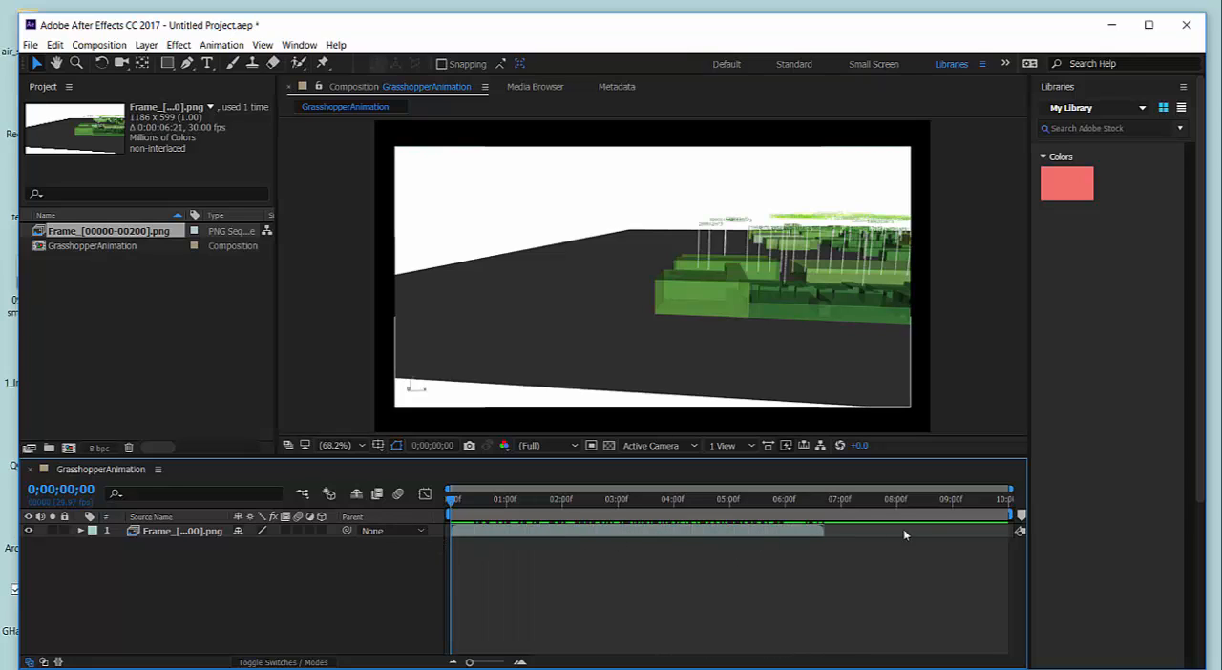
pyautogui.click(797, 537)
pyautogui.click(746, 563)
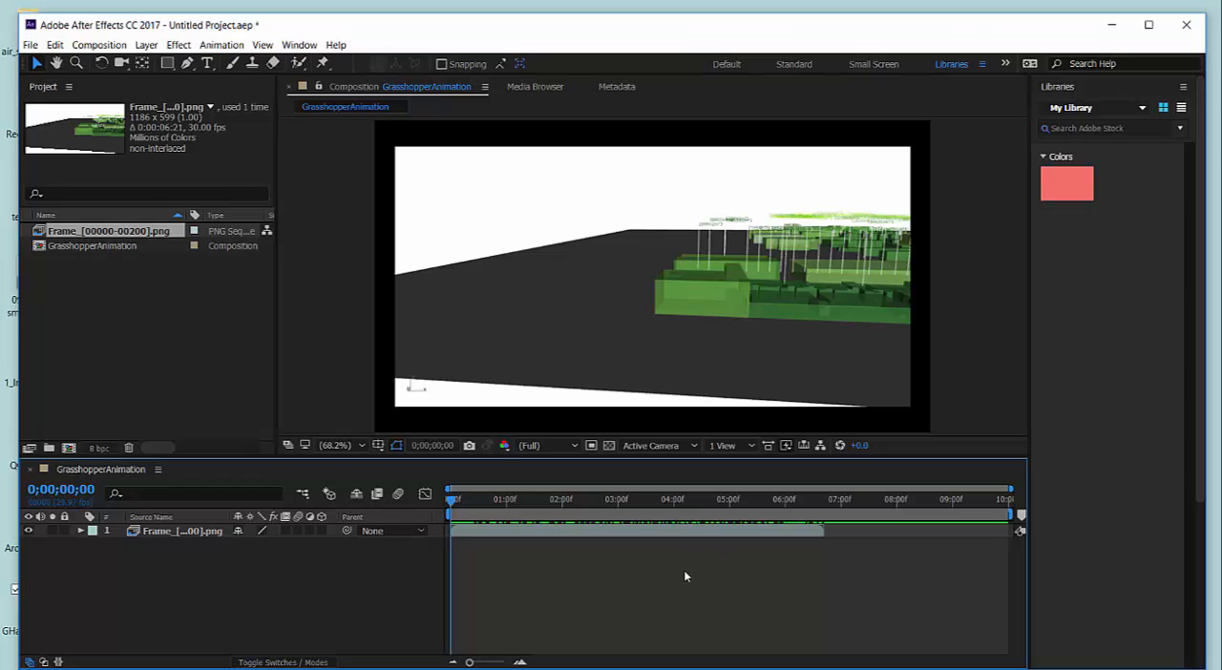
# Shorten the GrasshopperAnimation composition's duration to 8 seconds.
pyautogui.click(125, 46)
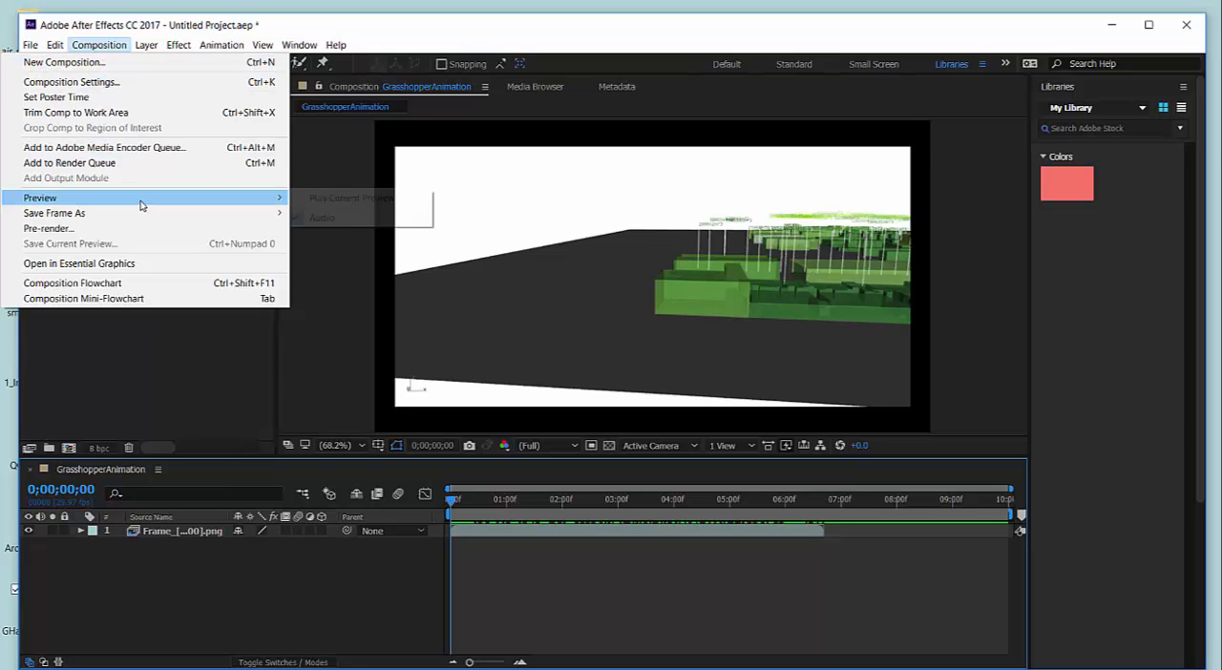
pyautogui.click(107, 84)
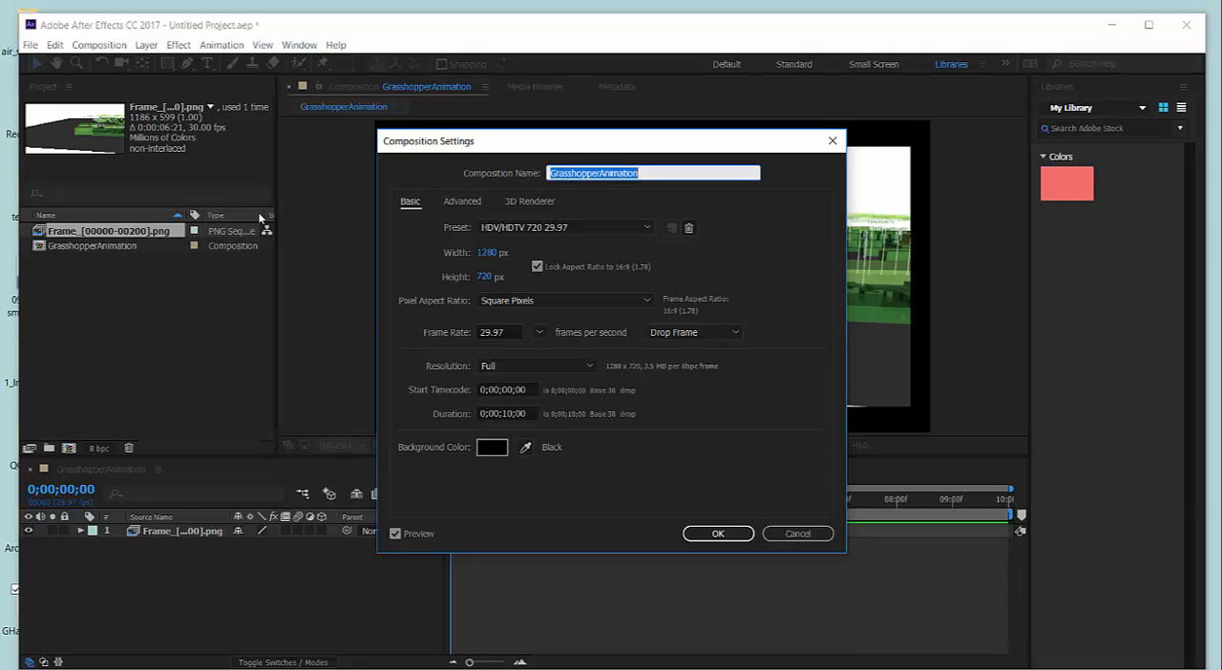
pyautogui.click(508, 414)
pyautogui.moveTo(515, 414); pyautogui.dragTo(505, 414)
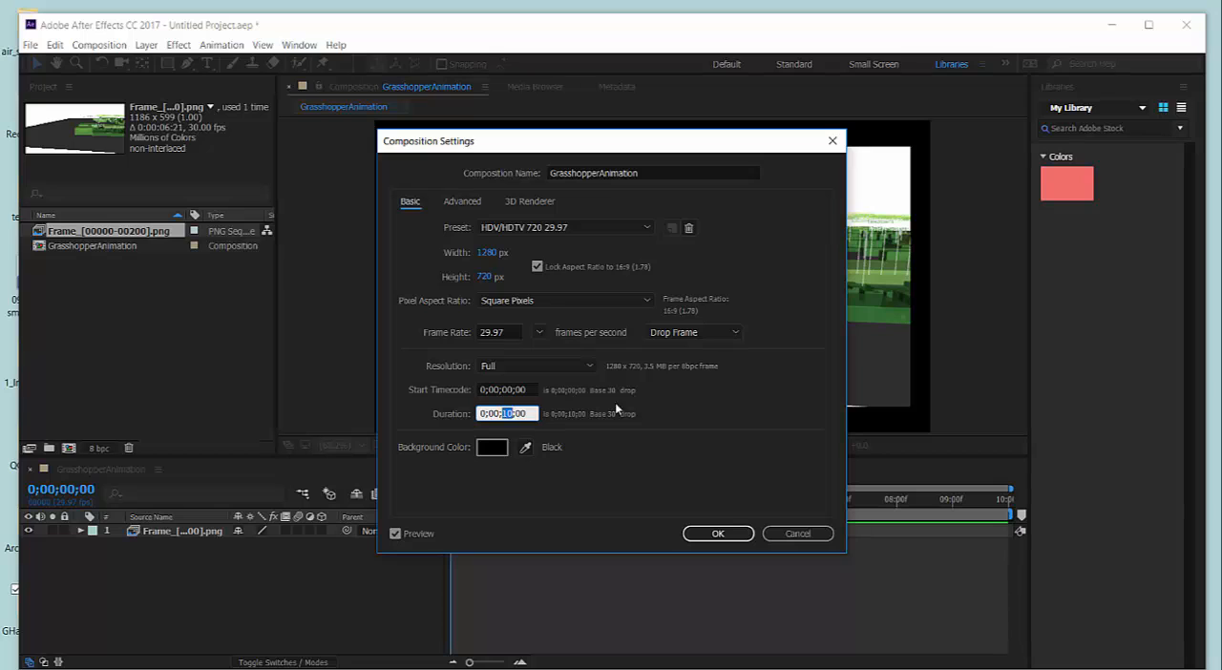
pyautogui.write('8')
pyautogui.click(744, 536)
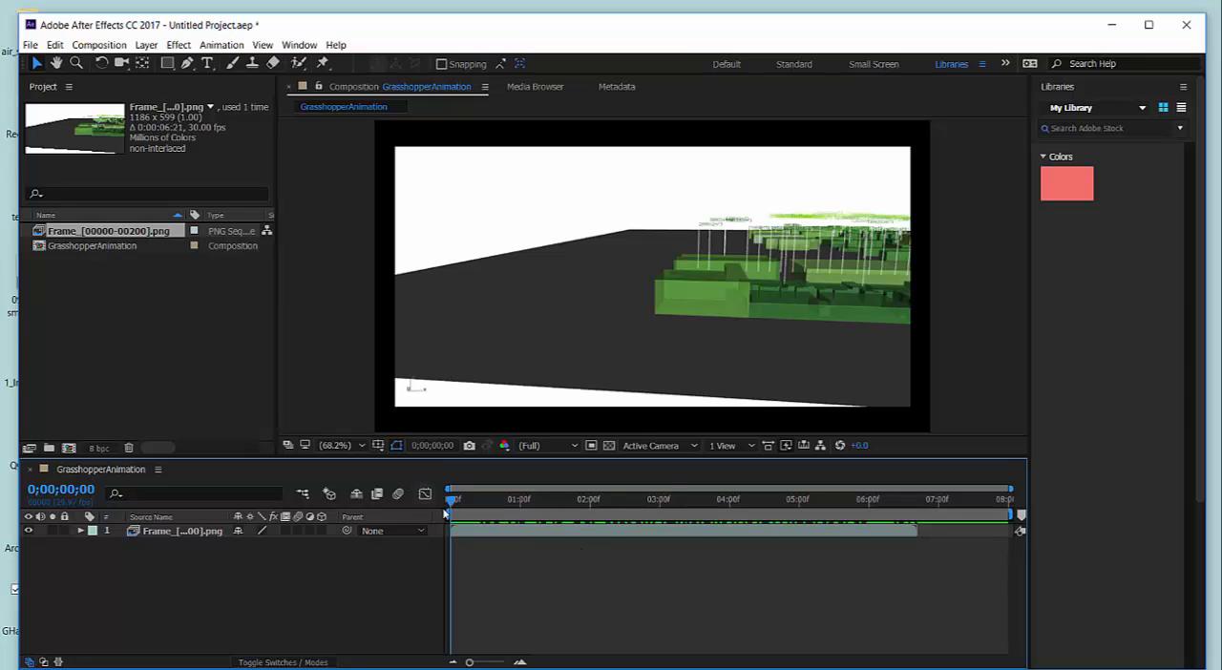
# Scrub and play the animation to preview the camera movement, and return the playhead to the start.
pyautogui.moveTo(453, 501); pyautogui.dragTo(445, 540)
pyautogui.moveTo(473, 504); pyautogui.dragTo(447, 503)
pyautogui.press('space')
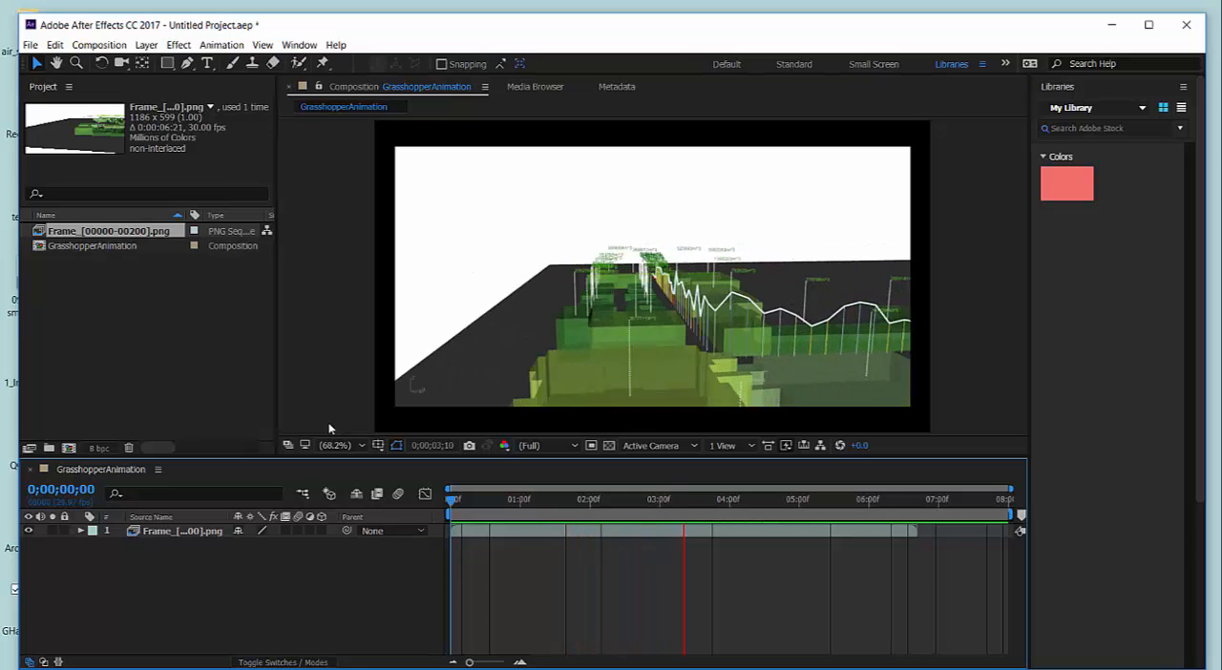
pyautogui.press('space')
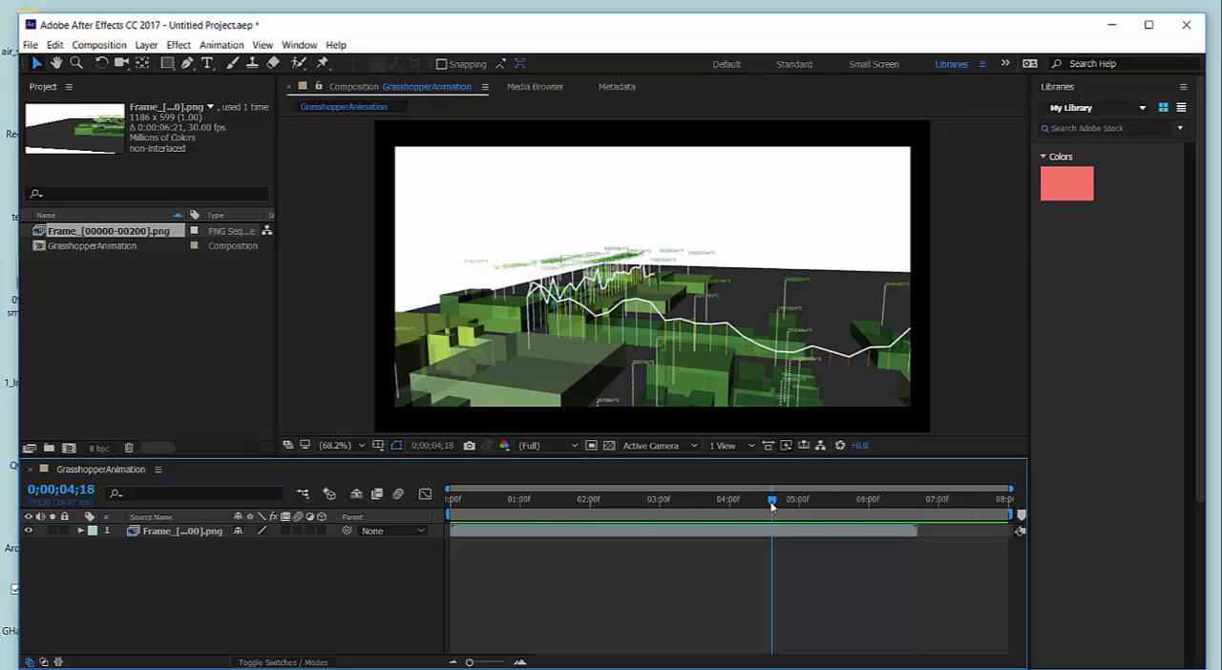
pyautogui.moveTo(759, 507); pyautogui.dragTo(427, 523)
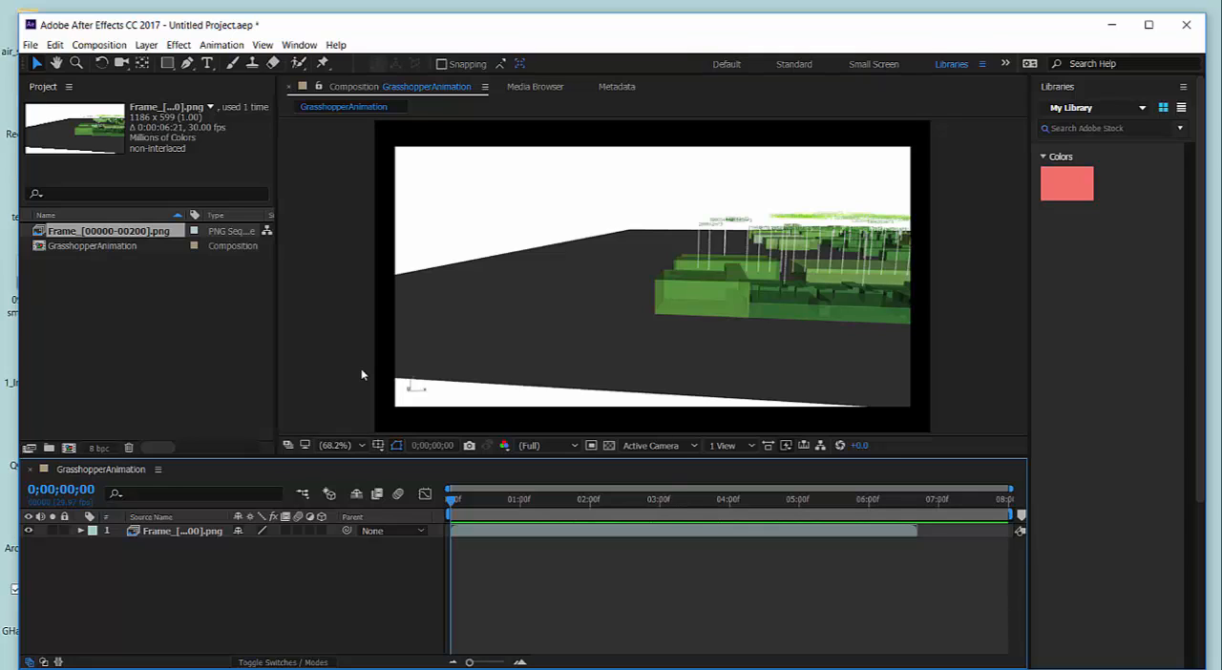
# Set the composition's preview resolution to Half and play the animation.
pyautogui.click(576, 446)
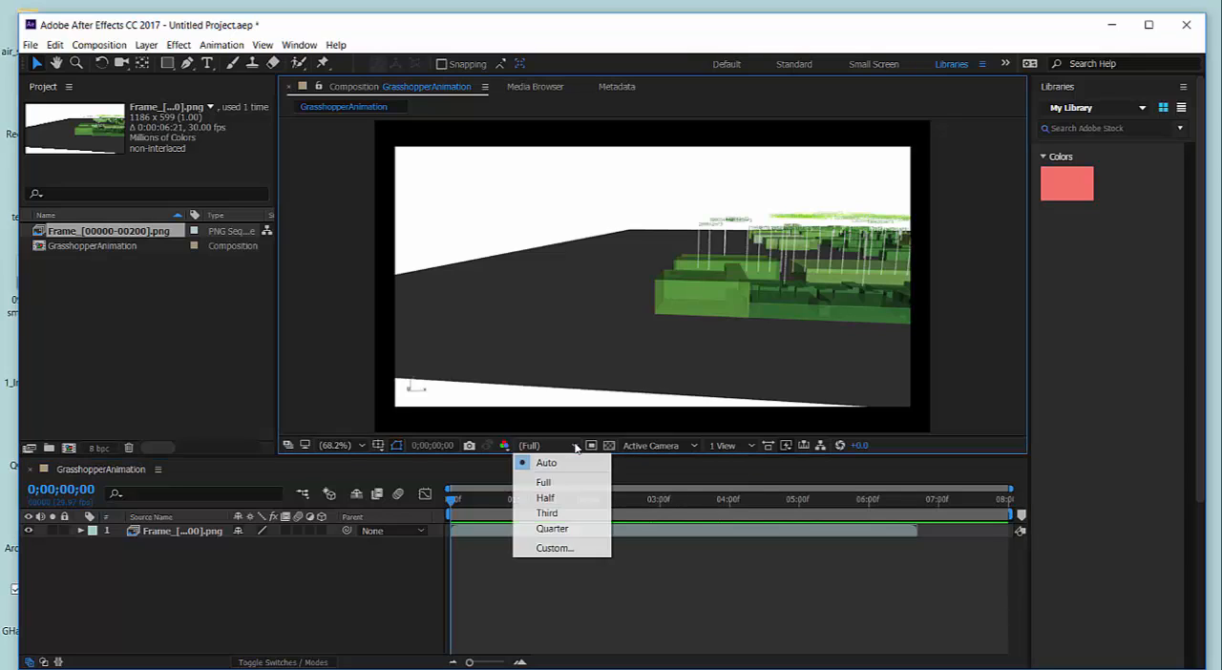
pyautogui.click(556, 498)
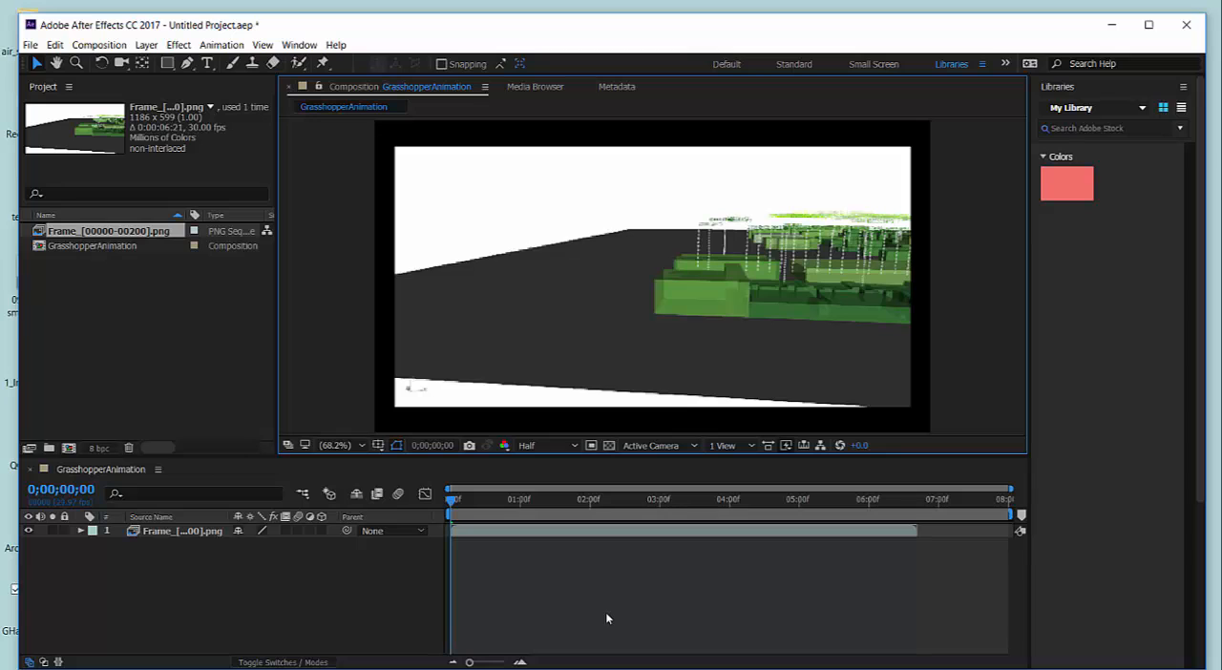
pyautogui.press('space')
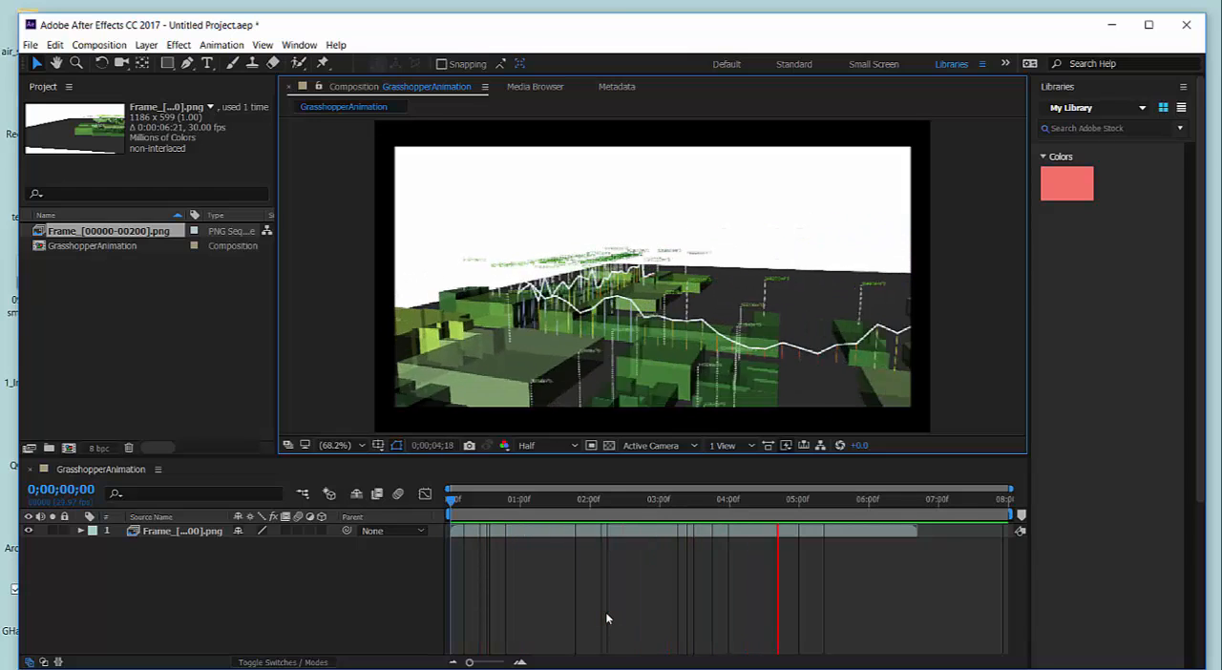
# Play and pause the half-resolution animation preview, and return the playhead to the start of the composition.
pyautogui.press('space')
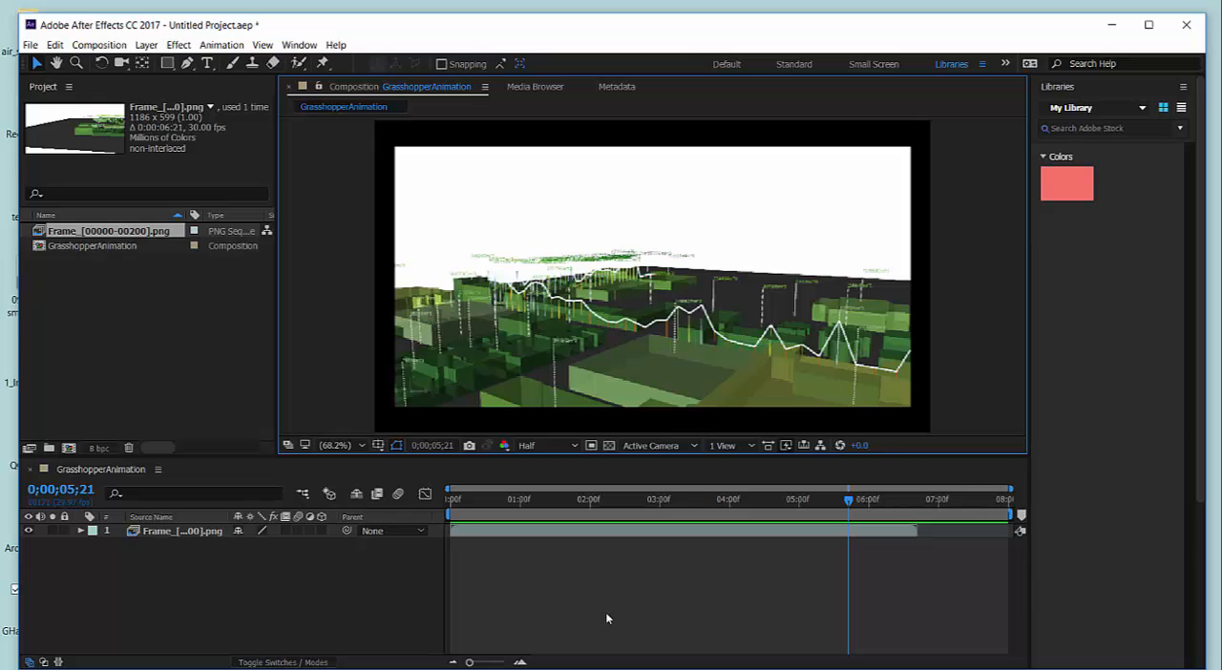
pyautogui.press('space')
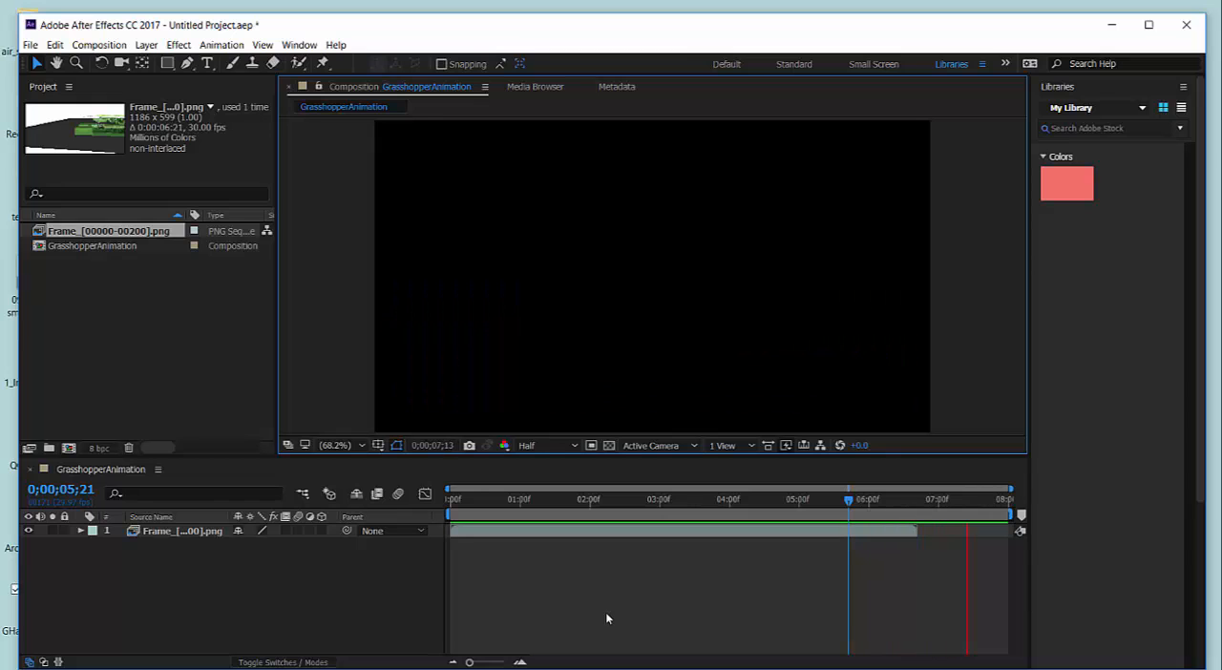
pyautogui.press('space')
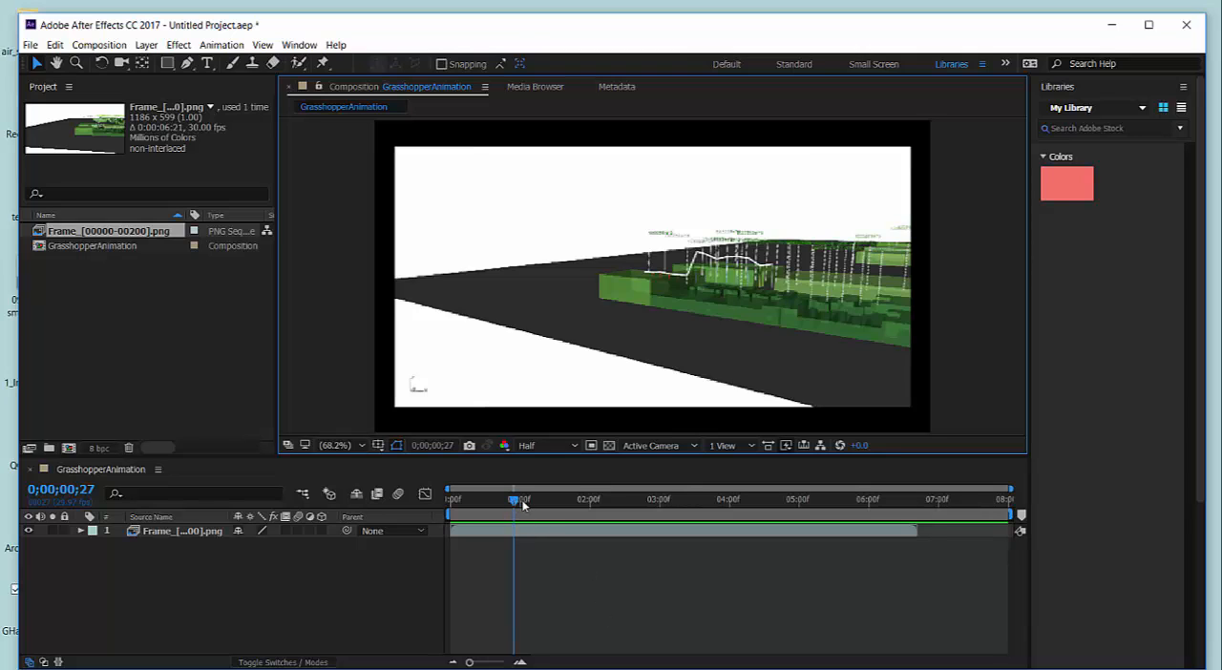
pyautogui.moveTo(524, 504); pyautogui.dragTo(449, 506)
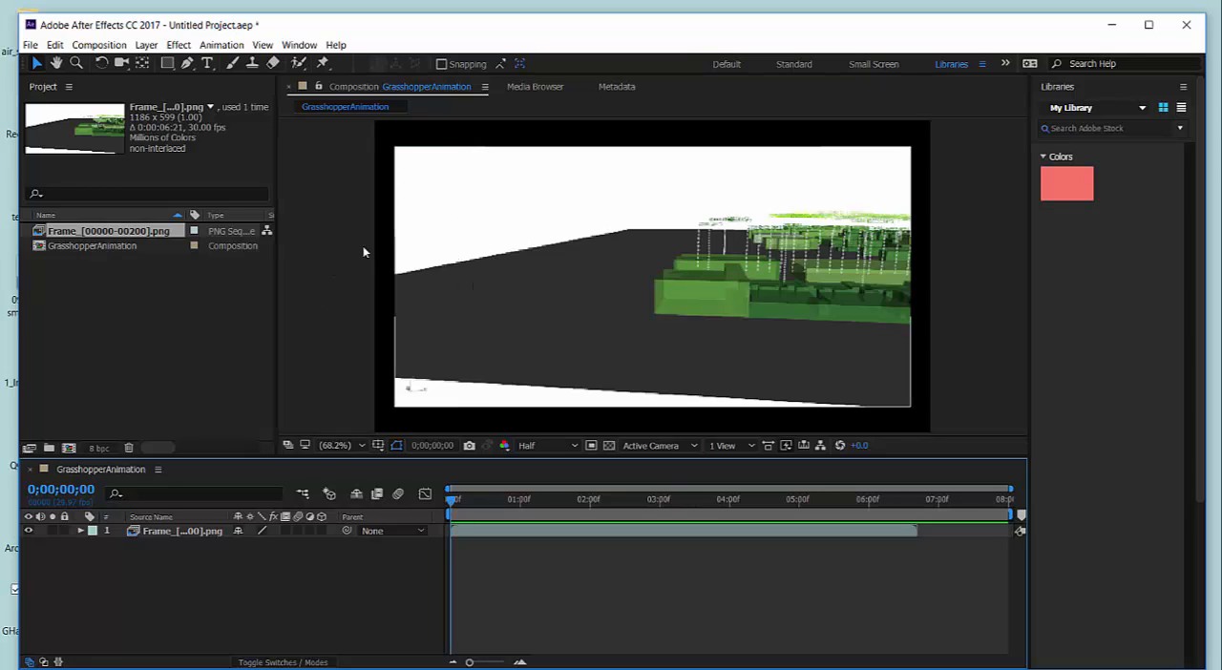
# Enlarge the PNG sequence layer proportionally until it covers the black border of the composition, and shift it slightly left within the frame.
pyautogui.click(338, 253)
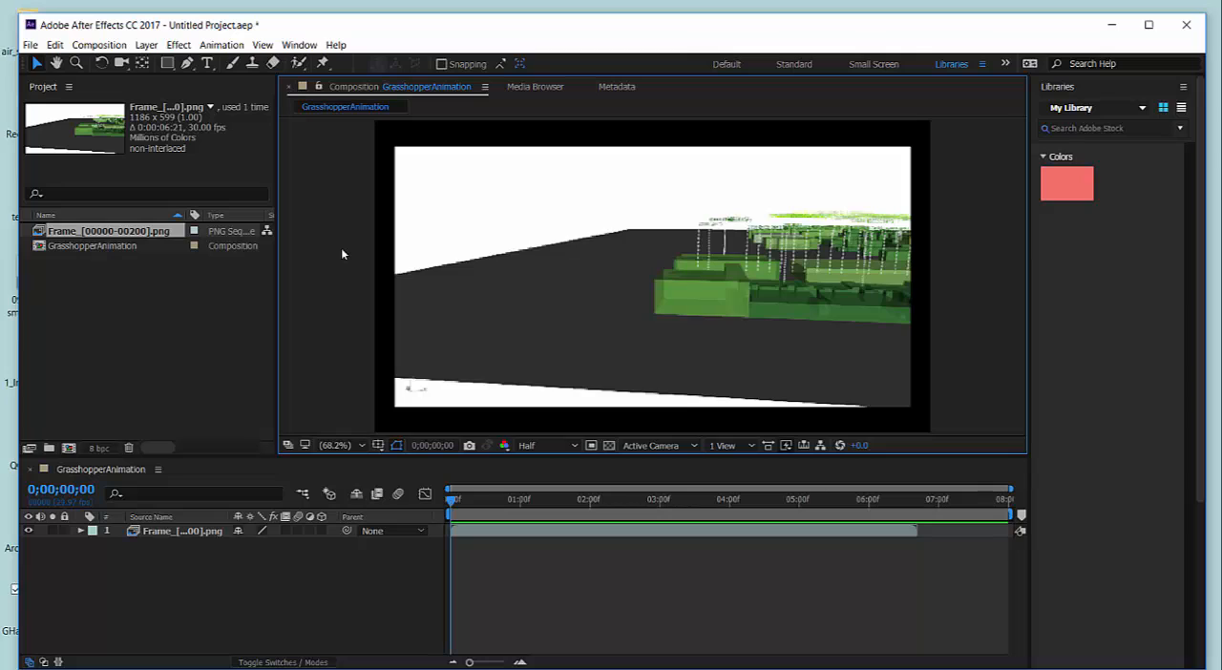
pyautogui.scroll(-2, 341, 248)
pyautogui.scroll(3, 423, 276)
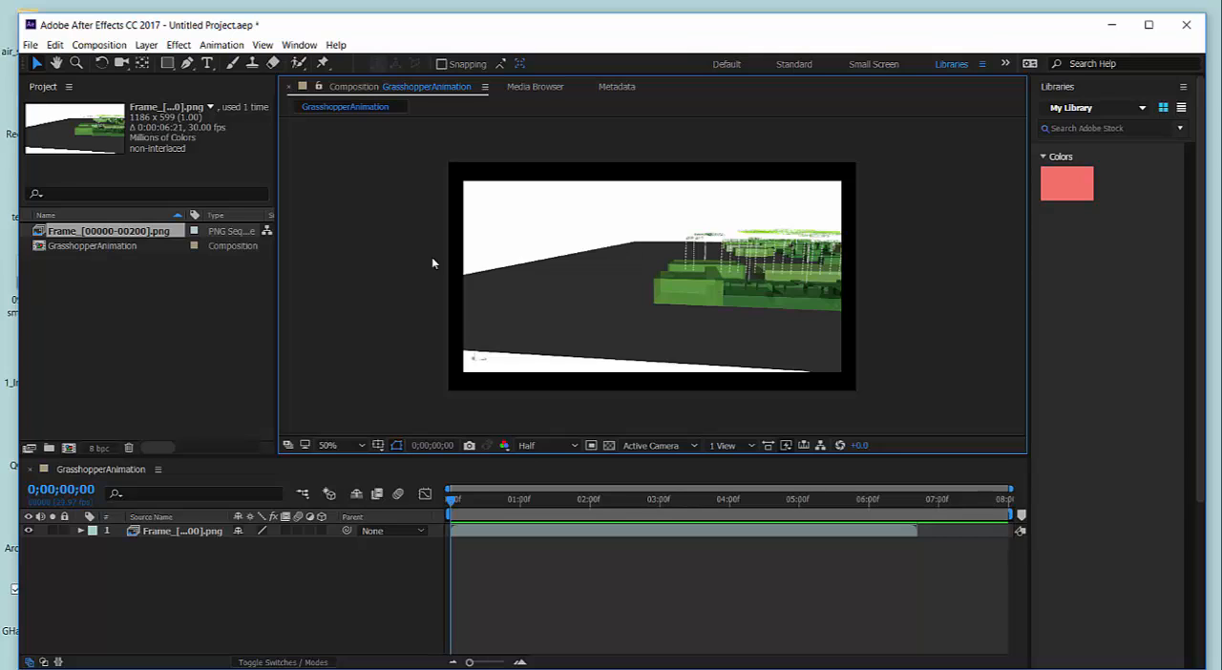
pyautogui.click(570, 264)
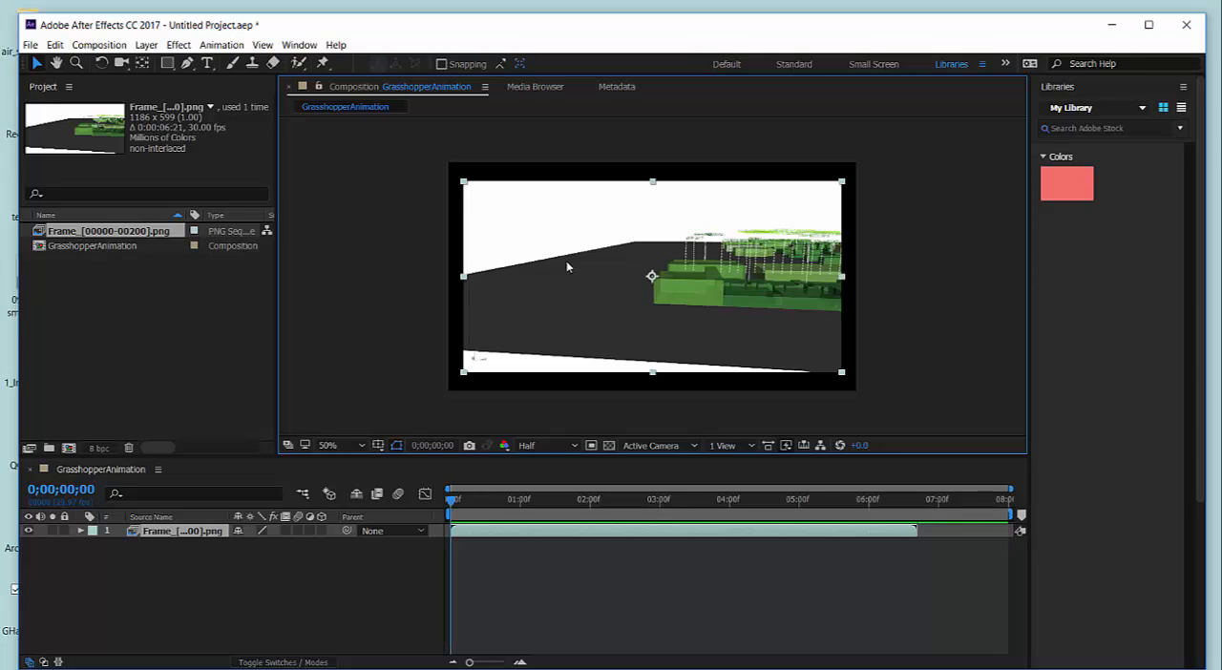
pyautogui.click(842, 375)
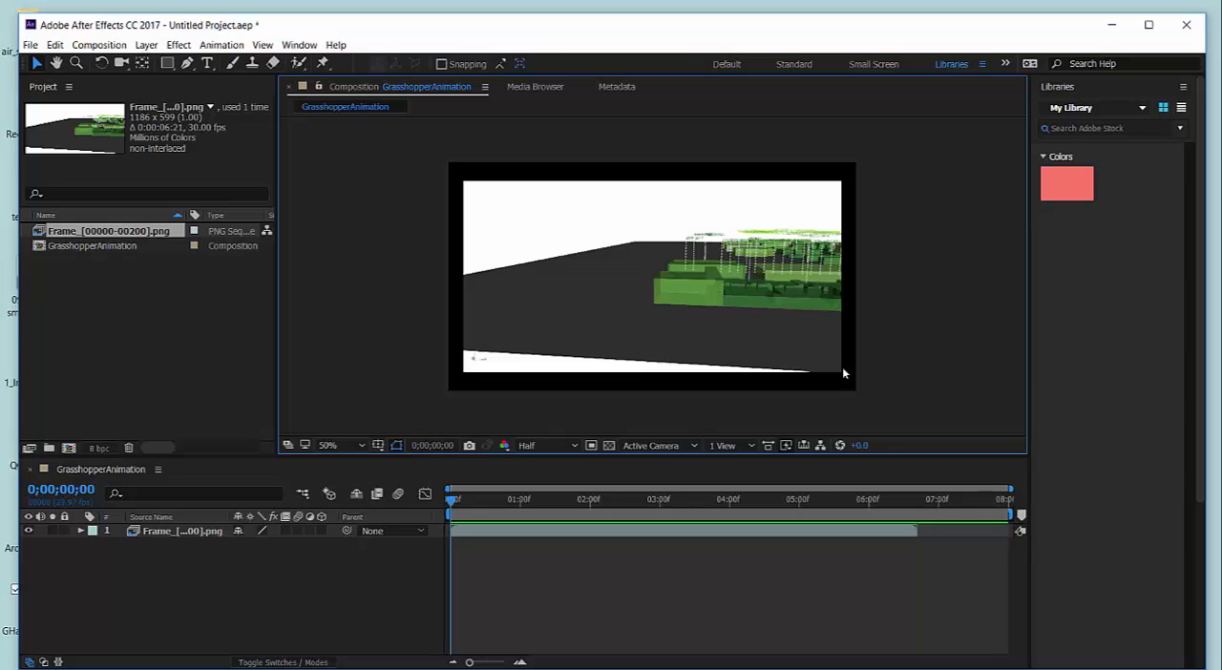
pyautogui.click(842, 374)
pyautogui.moveTo(842, 376); pyautogui.dragTo(886, 401)
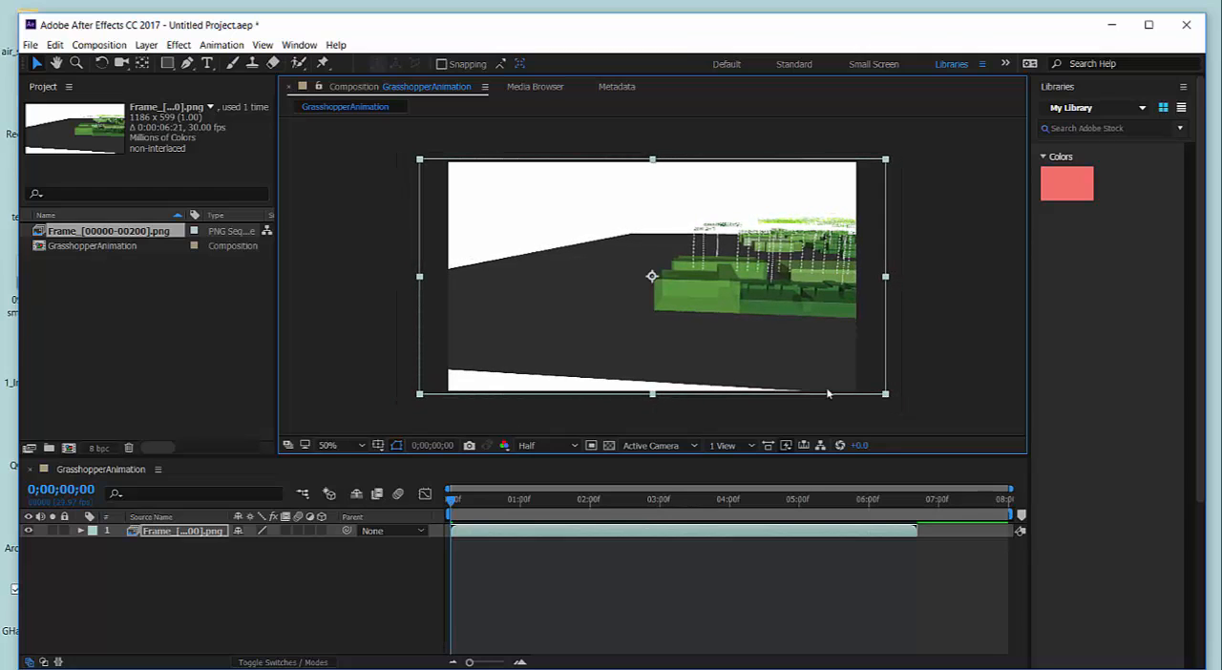
pyautogui.moveTo(779, 323)
pyautogui.mouseDown()
pyautogui.moveTo(732, 321)
pyautogui.moveTo(755, 323)
pyautogui.mouseUp()
pyautogui.click(898, 311)
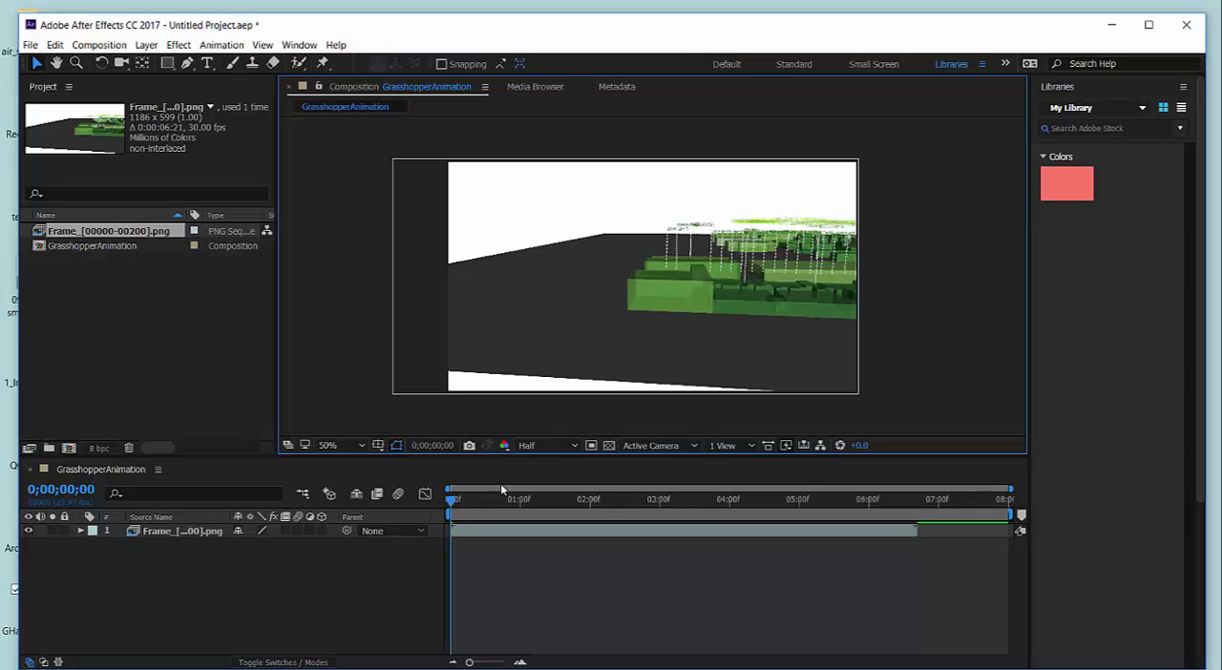
# Play the animation to 0;00;03;00, enlarge the layer further and realign its right and bottom edges with the composition frame.
pyautogui.press('space')
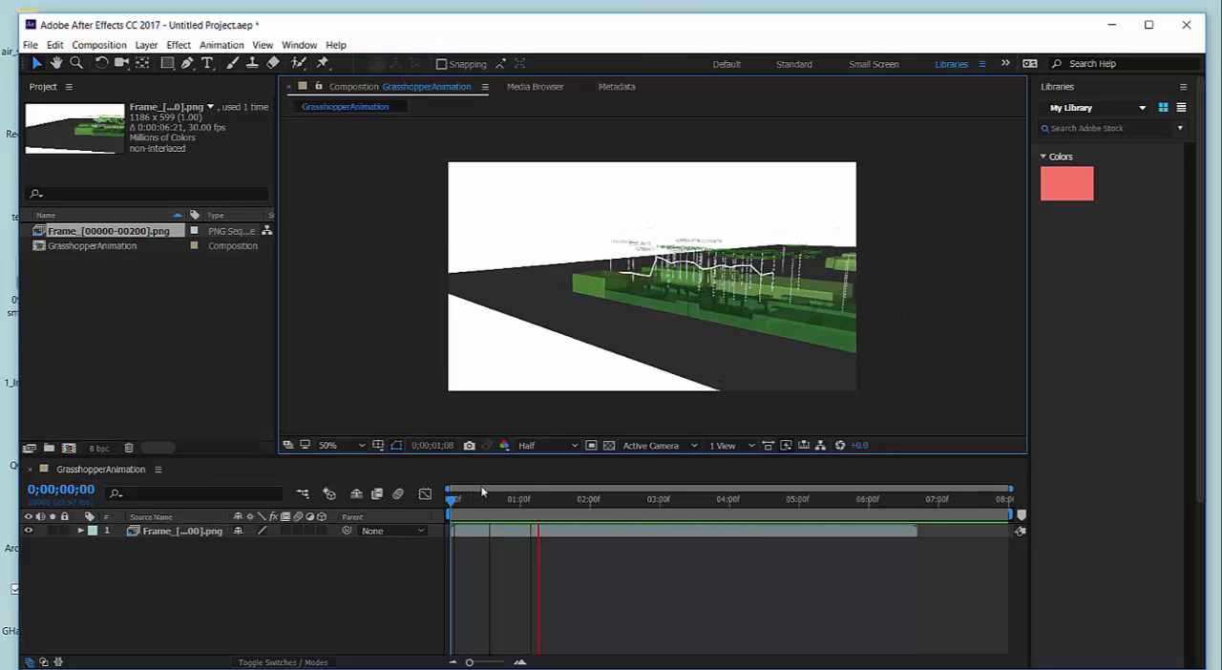
pyautogui.click(642, 357)
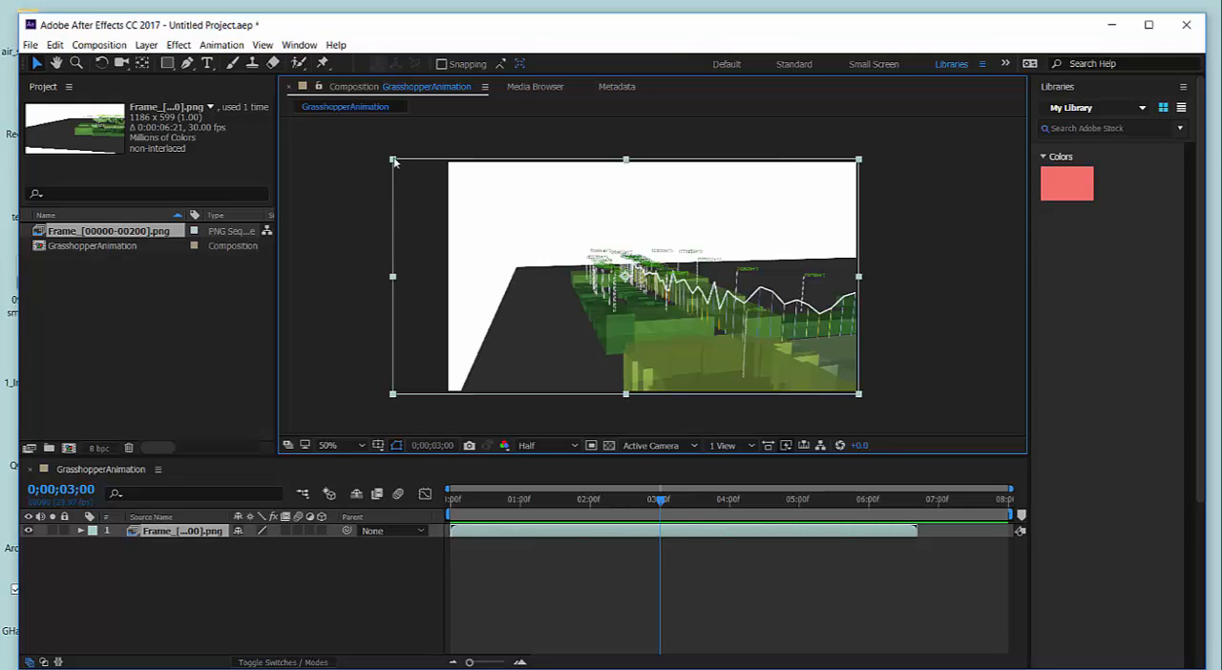
pyautogui.moveTo(393, 160); pyautogui.dragTo(313, 141)
pyautogui.moveTo(640, 294); pyautogui.dragTo(606, 276)
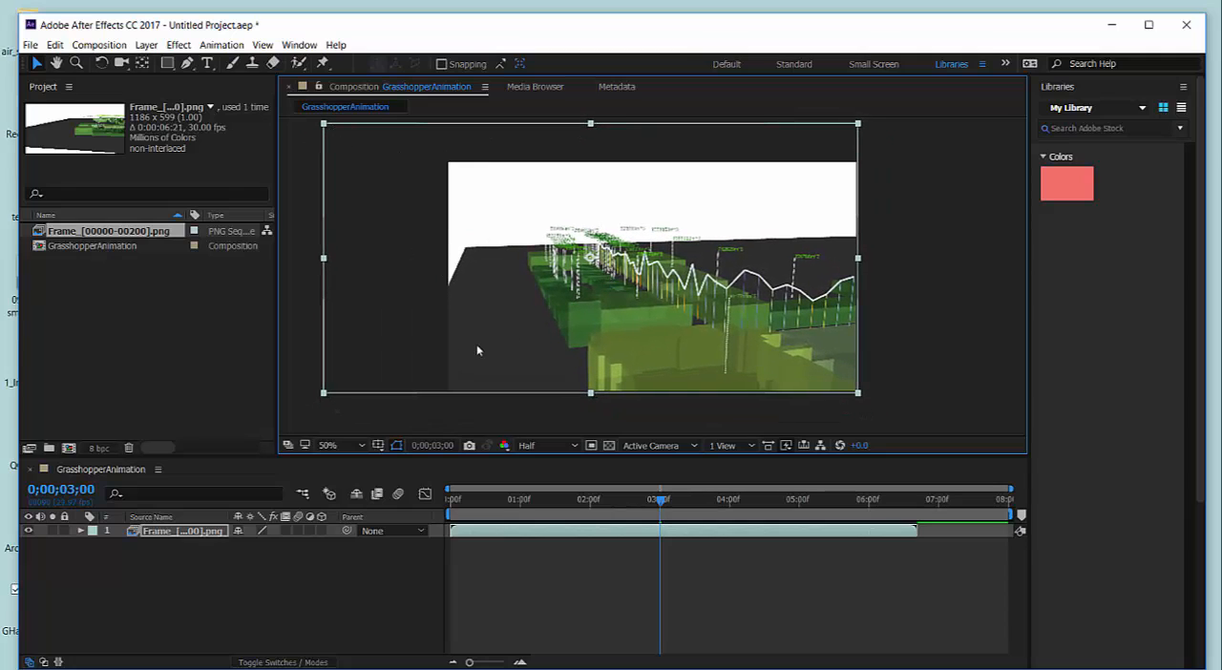
# Scale the PNG sequence layer up to about 164% and nudge it so its right edge meets the frame's right edge.
pyautogui.scroll(1, 570, 326)
pyautogui.scroll(-1, 570, 325)
pyautogui.scroll(-1, 570, 326)
pyautogui.moveTo(488, 202); pyautogui.dragTo(465, 192)
pyautogui.moveTo(690, 303); pyautogui.dragTo(686, 295)
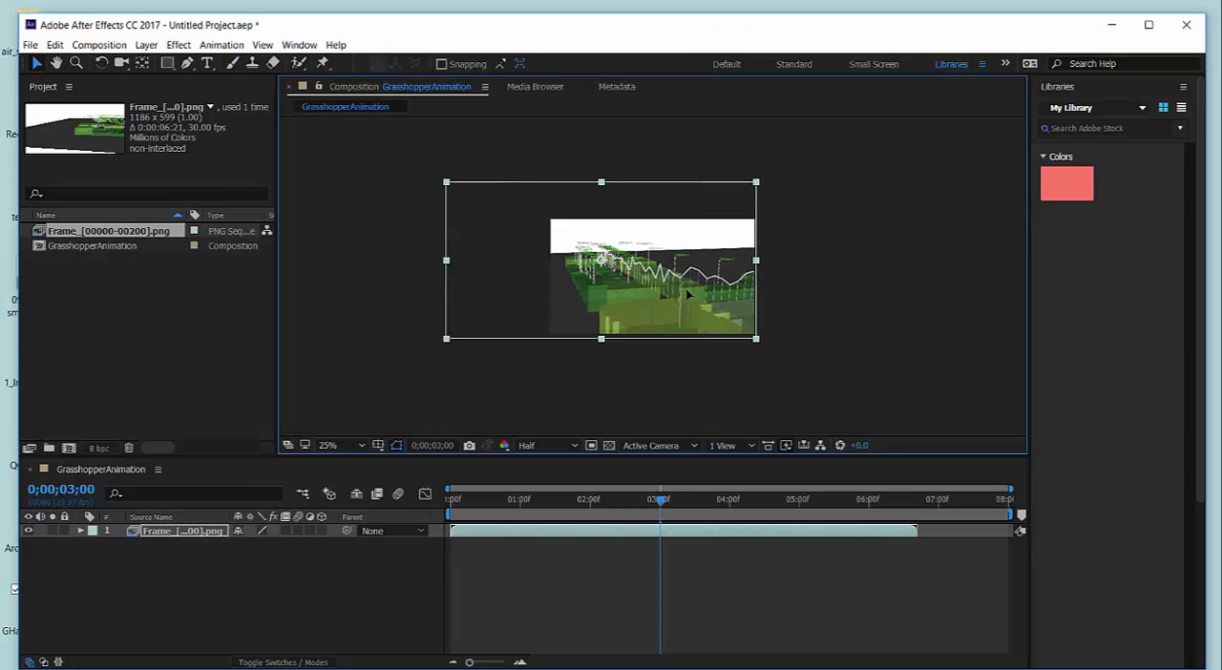
pyautogui.click(401, 288)
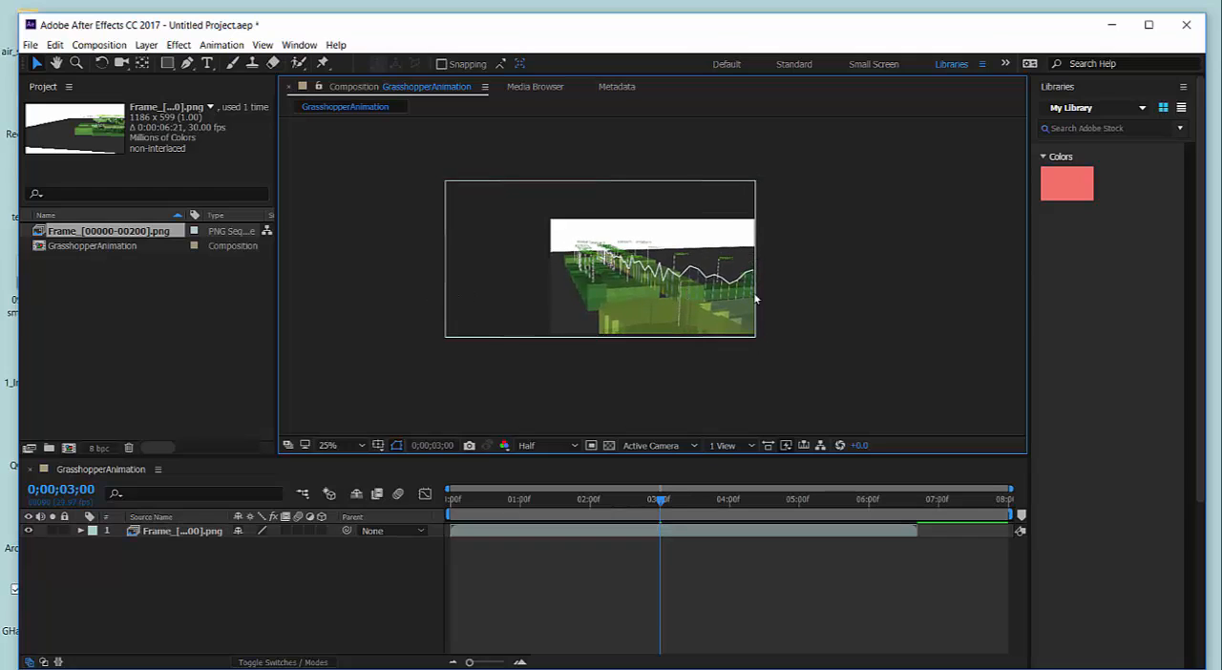
pyautogui.scroll(-1, 739, 300)
pyautogui.scroll(1, 735, 298)
pyautogui.scroll(1, 735, 303)
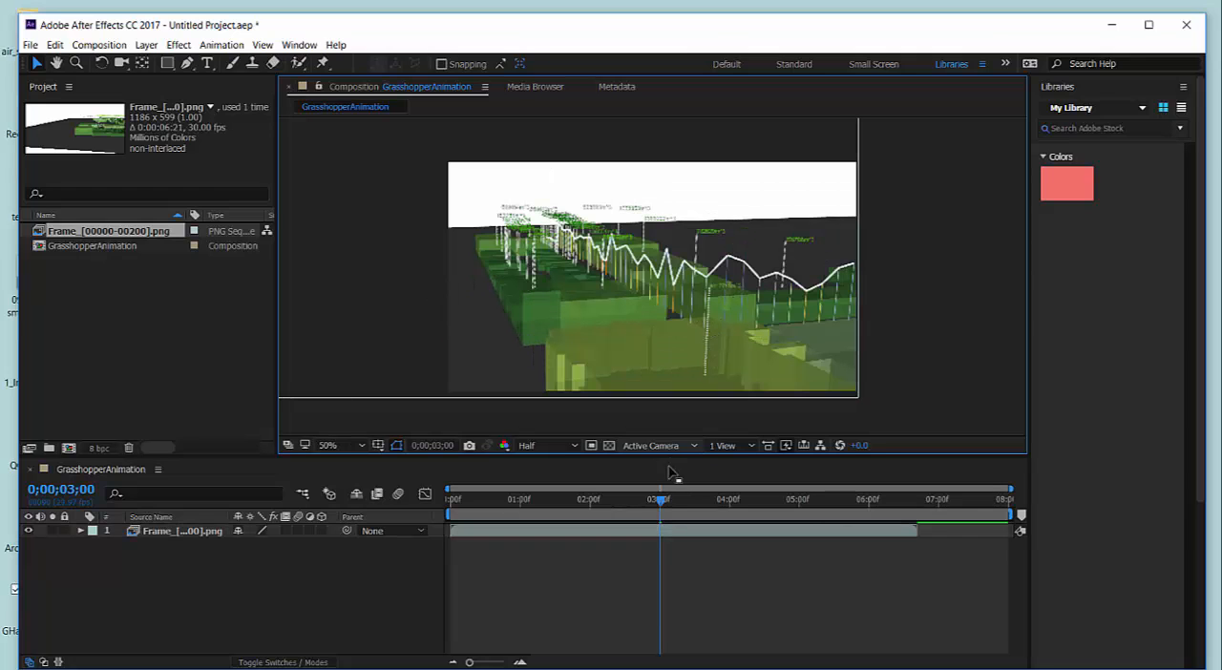
# Scrub back to 0;00;01;22 and move the PNG sequence layer down in the frame to a vertical position of about 350.
pyautogui.click(652, 499)
pyautogui.moveTo(646, 503); pyautogui.dragTo(572, 499)
pyautogui.moveTo(682, 239); pyautogui.dragTo(682, 271)
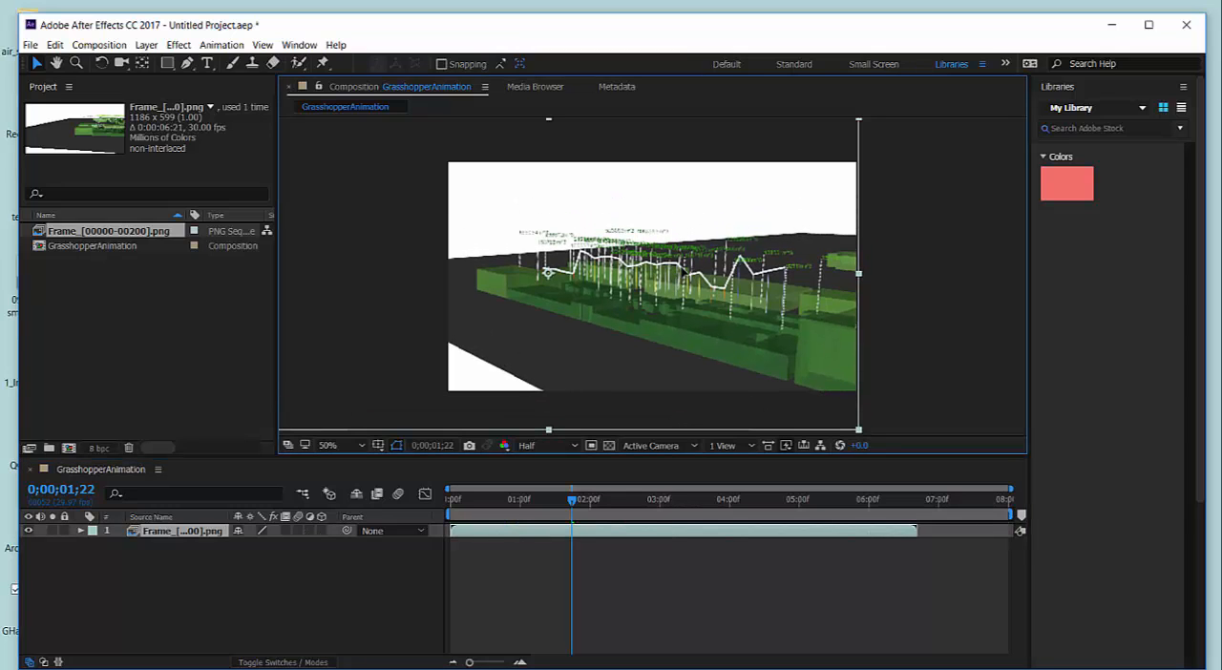
# Return the playhead to the start and play the animation to check the layer's new framing.
pyautogui.moveTo(574, 501); pyautogui.dragTo(441, 516)
pyautogui.press('space')
pyautogui.moveTo(585, 520); pyautogui.dragTo(450, 524)
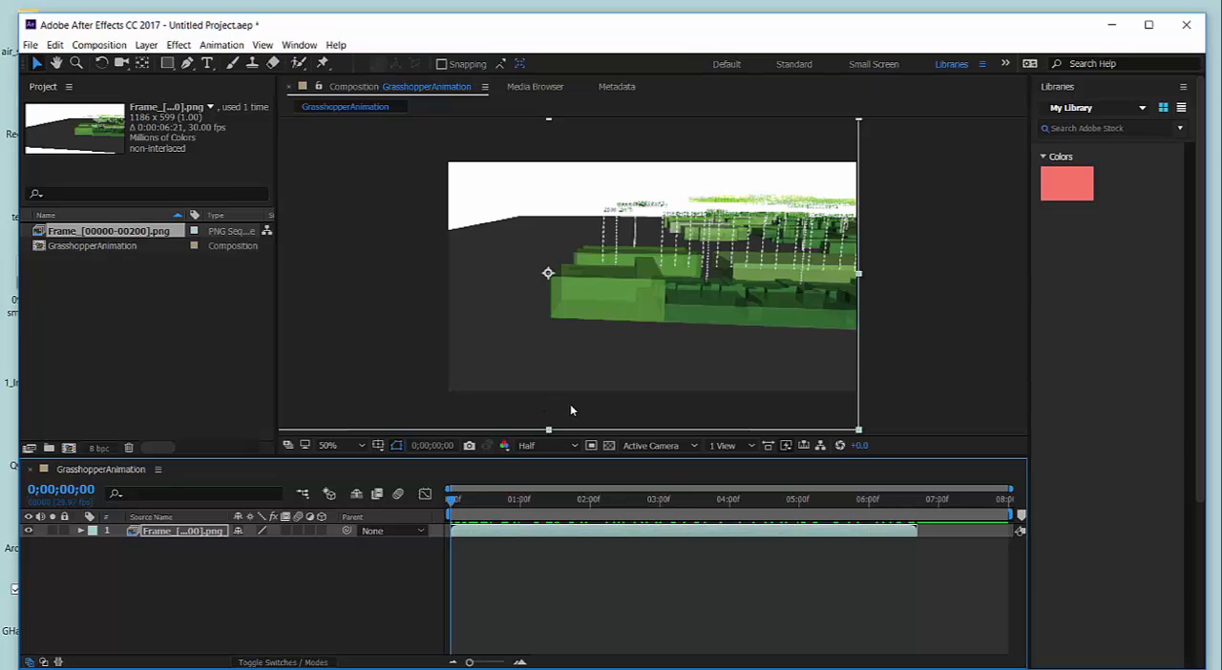
pyautogui.press('space')
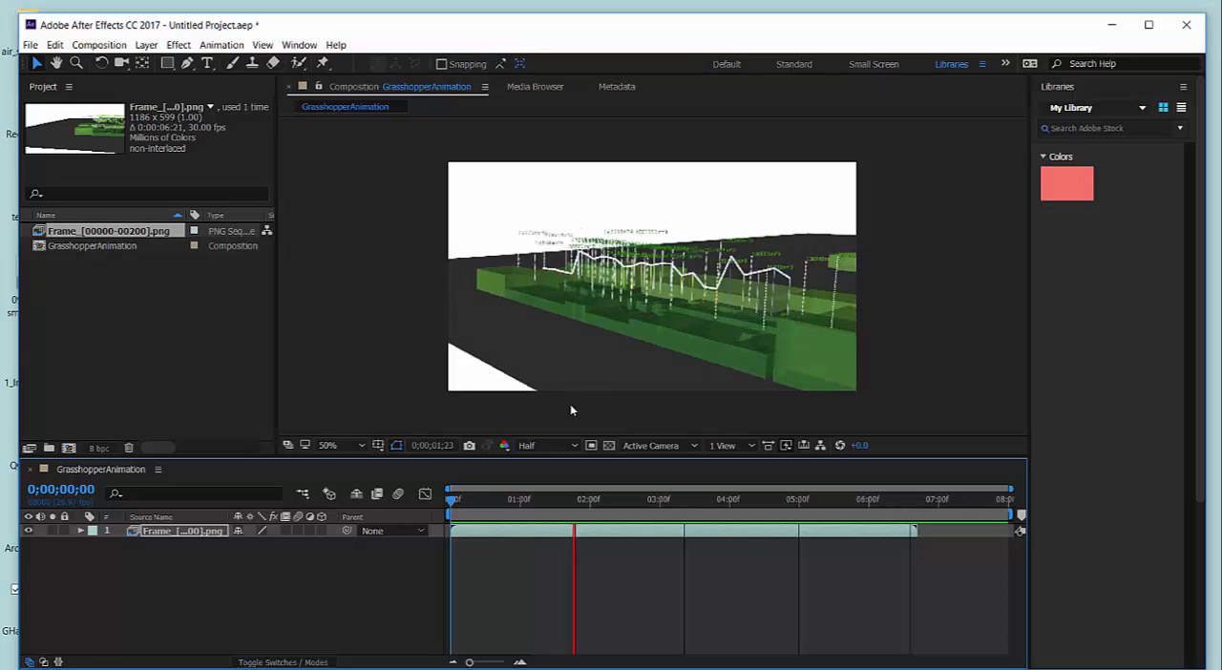
pyautogui.press('space')
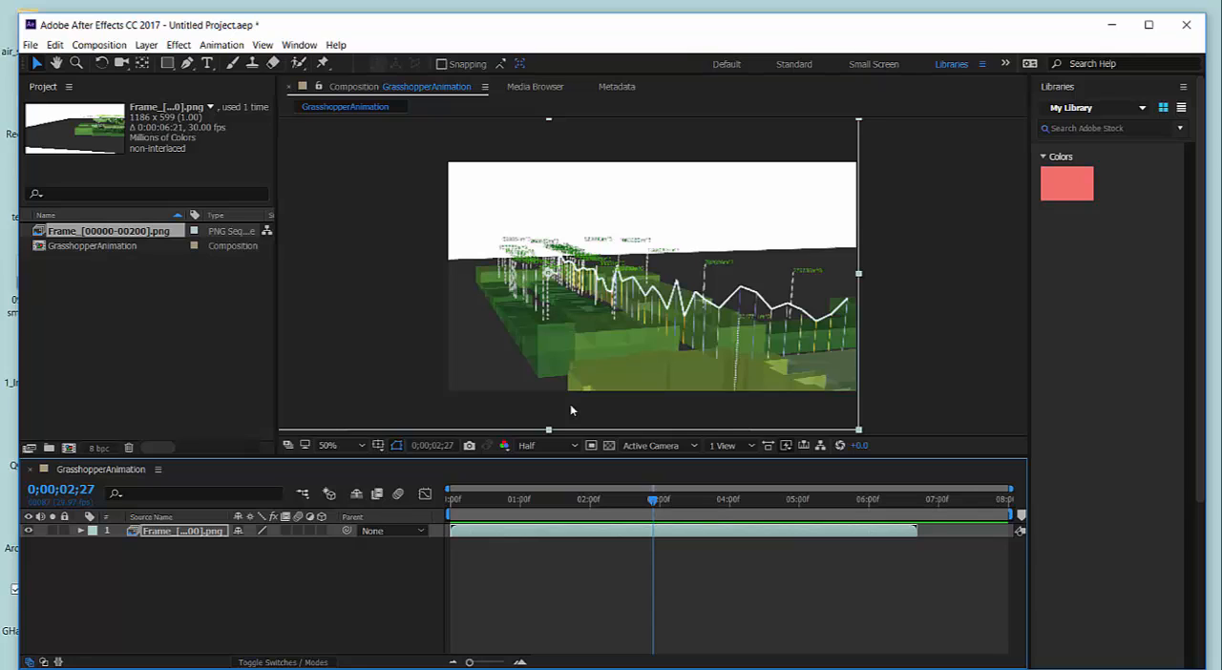
# Set the composition's preview resolution to Full and deselect the PNG sequence layer.
pyautogui.click(564, 445)
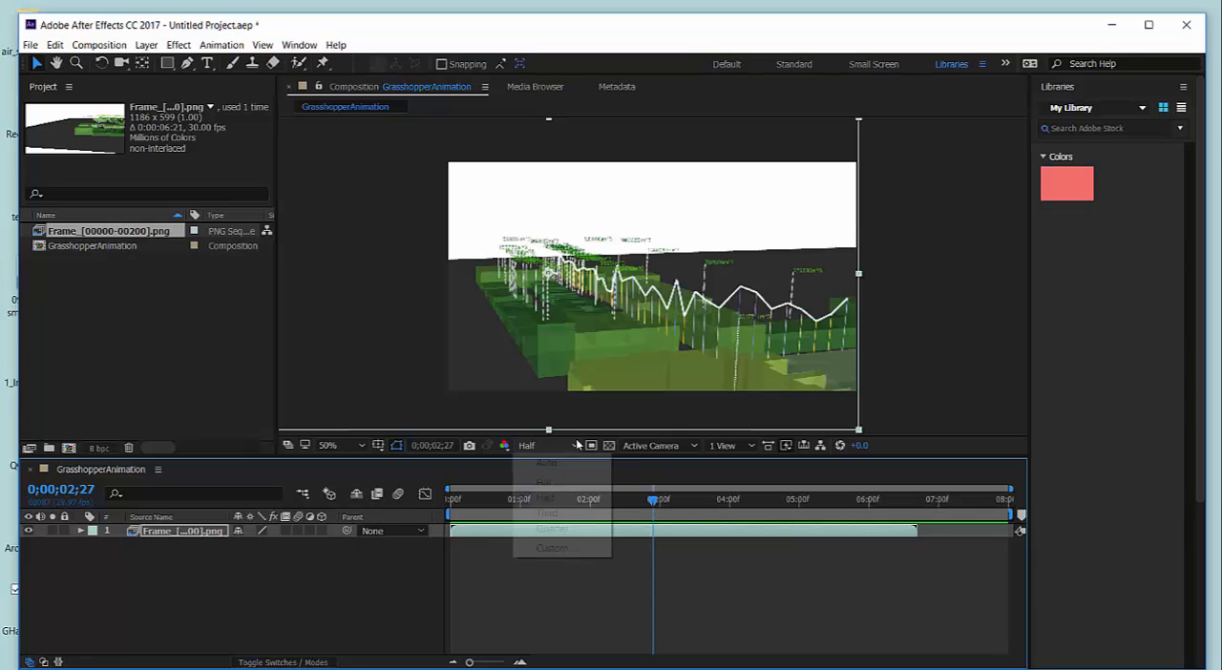
pyautogui.click(561, 483)
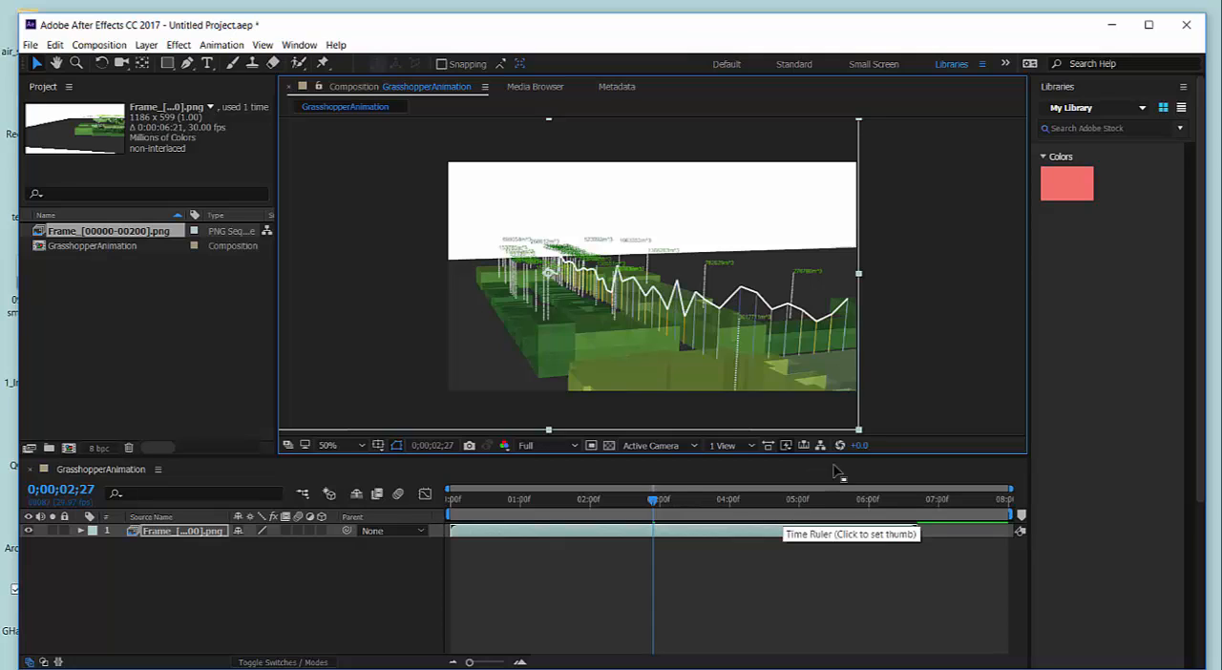
pyautogui.click(914, 386)
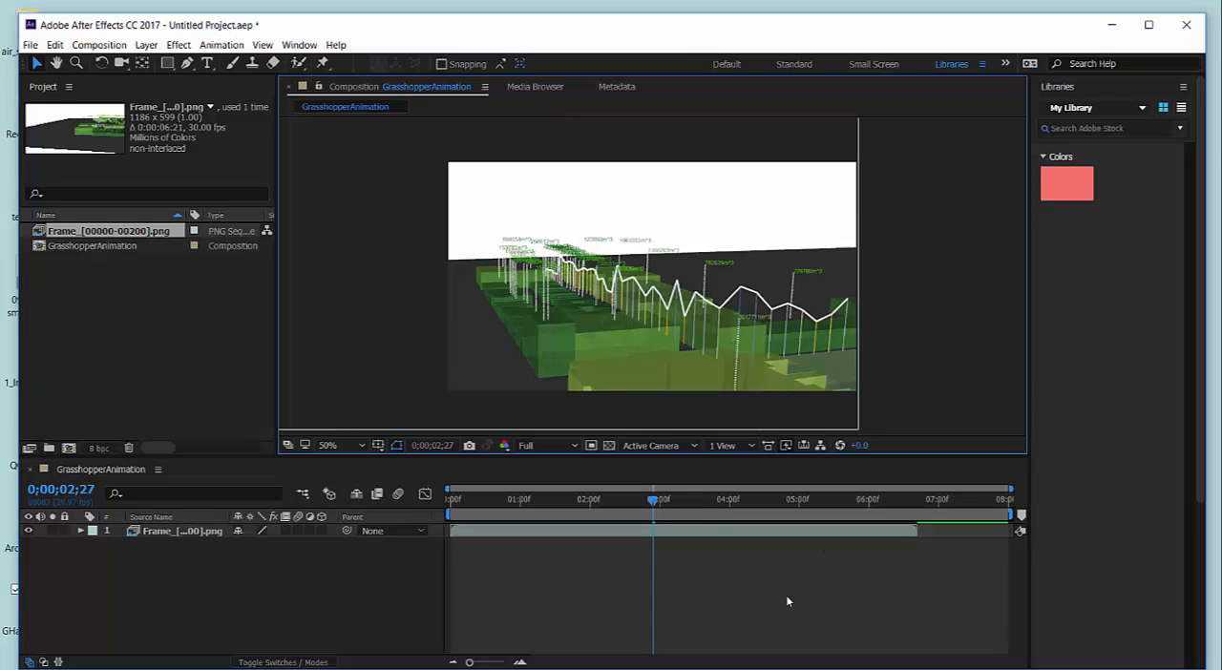
# Time-stretch the PNG sequence layer to a new duration of 0;00;08;00, holding the layer in-point in place.
pyautogui.rightClick(701, 536)
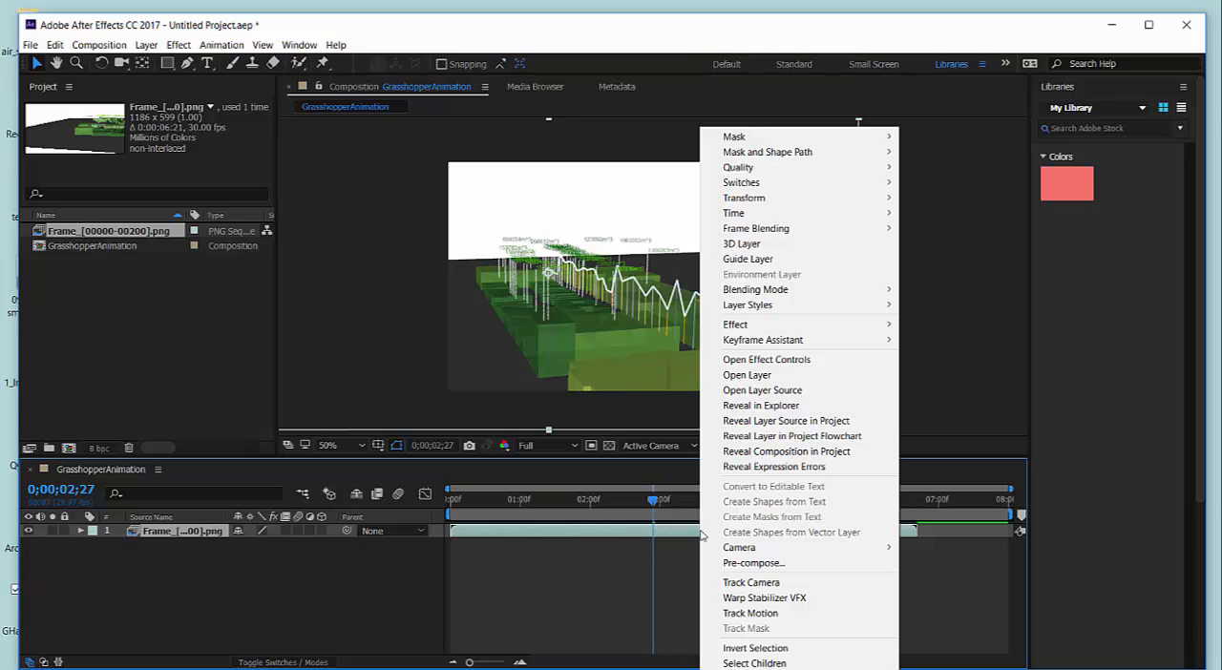
pyautogui.moveTo(750, 218)
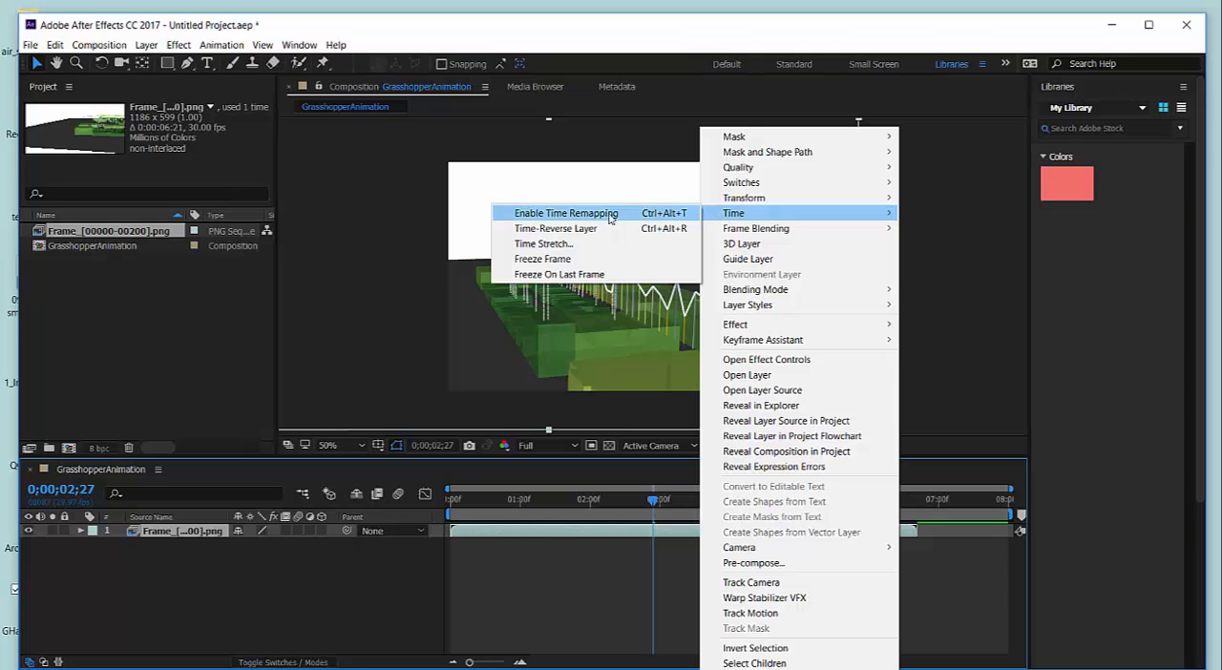
pyautogui.click(525, 245)
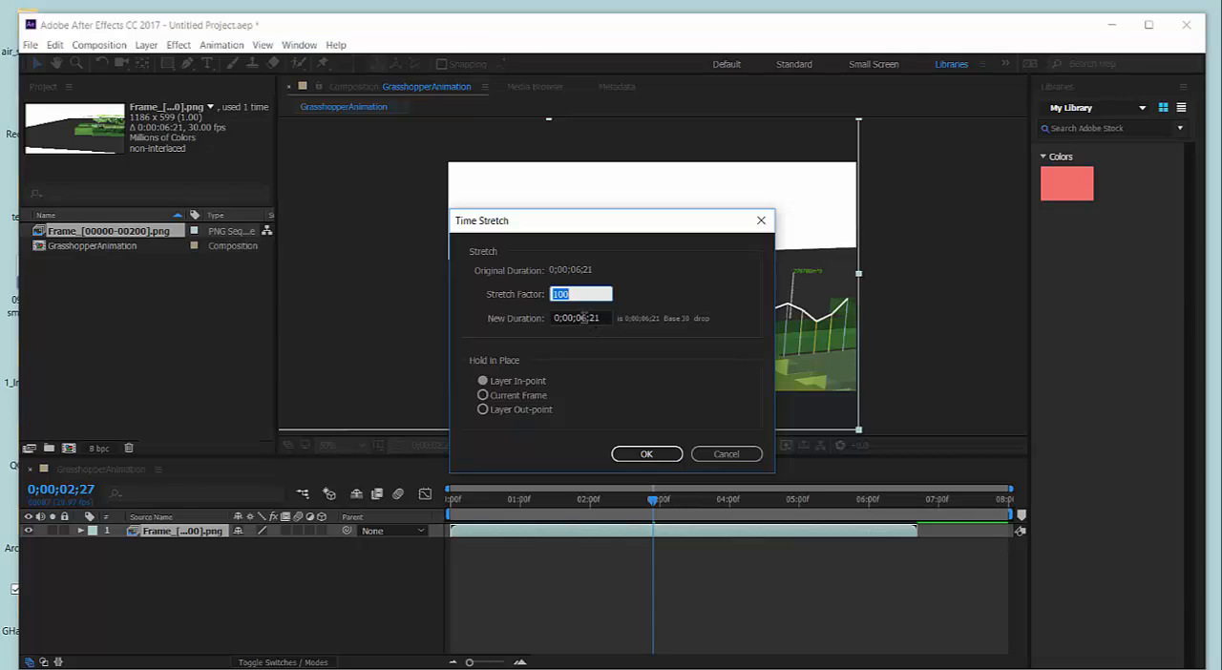
pyautogui.moveTo(586, 318); pyautogui.dragTo(581, 318)
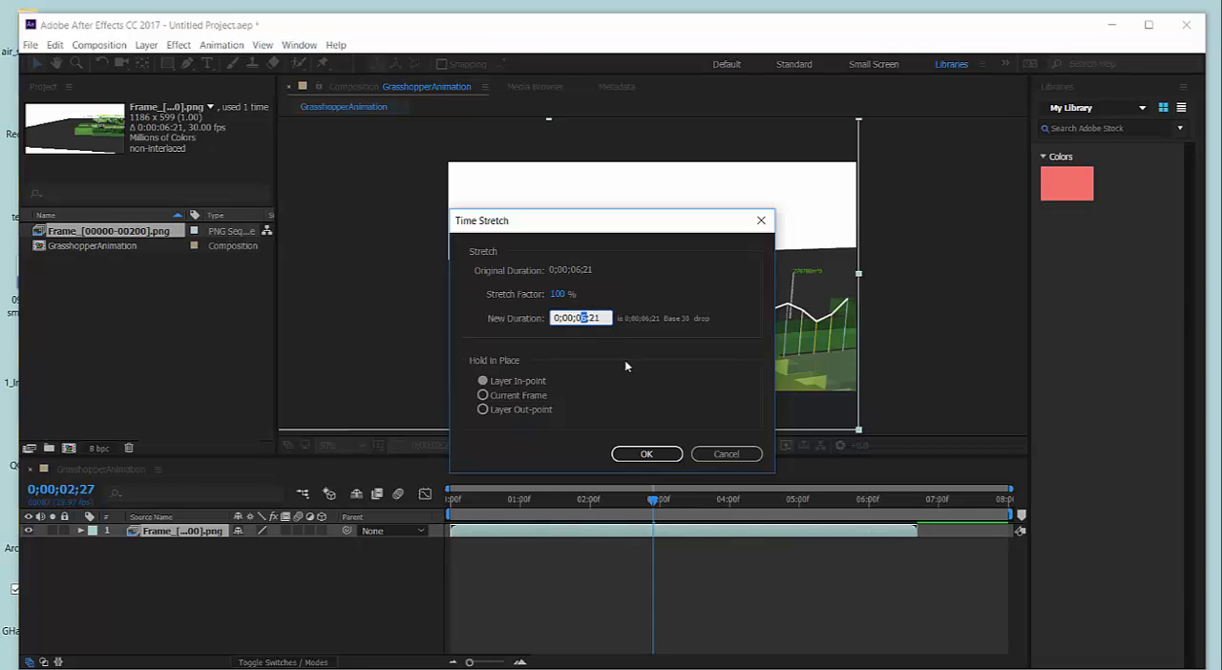
pyautogui.write('8')
pyautogui.press('BackSpace')
pyautogui.press('BackSpace')
pyautogui.write('00')
pyautogui.click(646, 454)
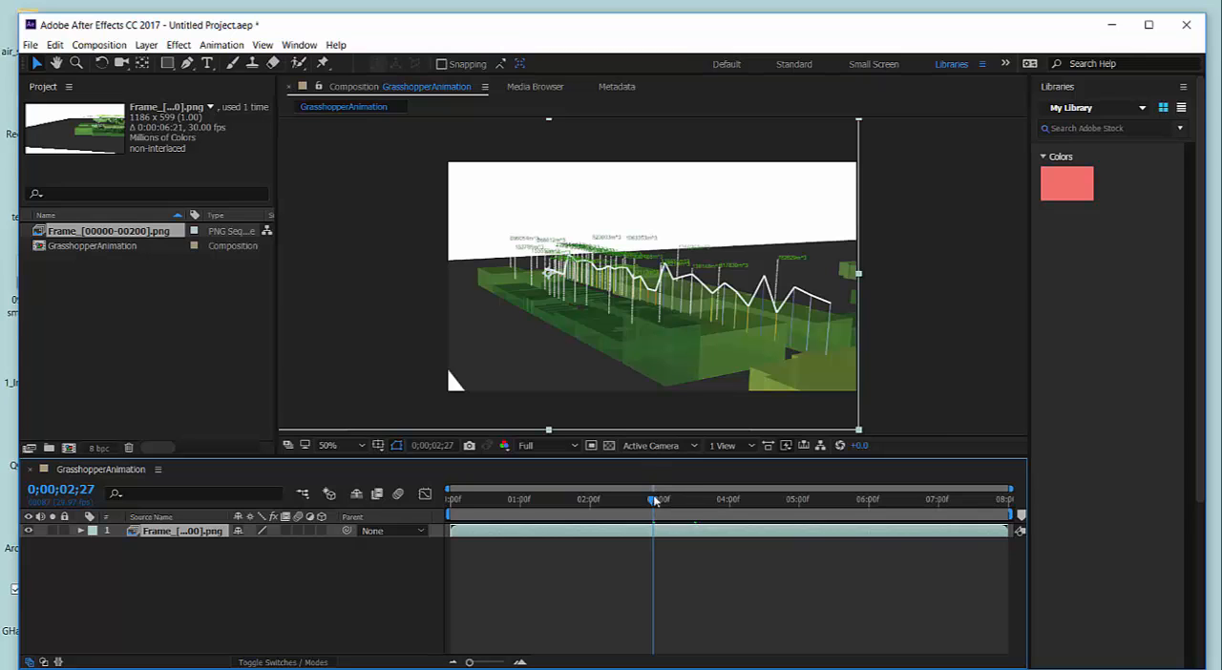
# Play the stretched animation from the start at full resolution, and return the playhead to 0;00;00;00.
pyautogui.moveTo(655, 500); pyautogui.dragTo(463, 526)
pyautogui.press('Home')
pyautogui.press('space')
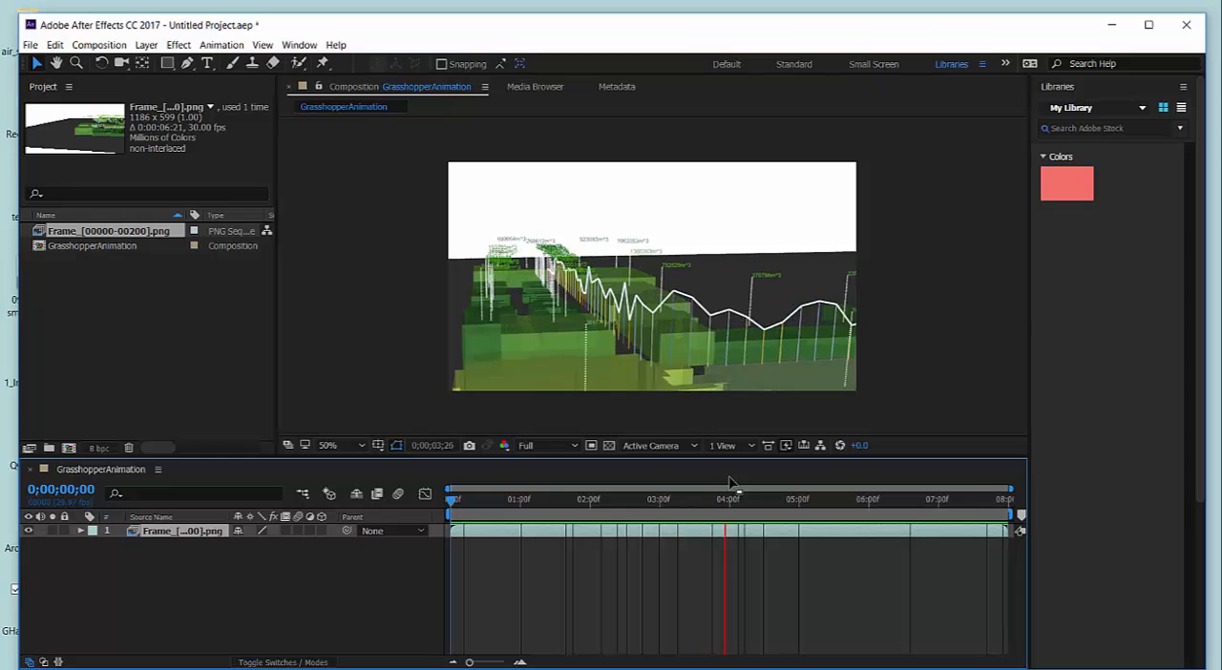
pyautogui.press('space')
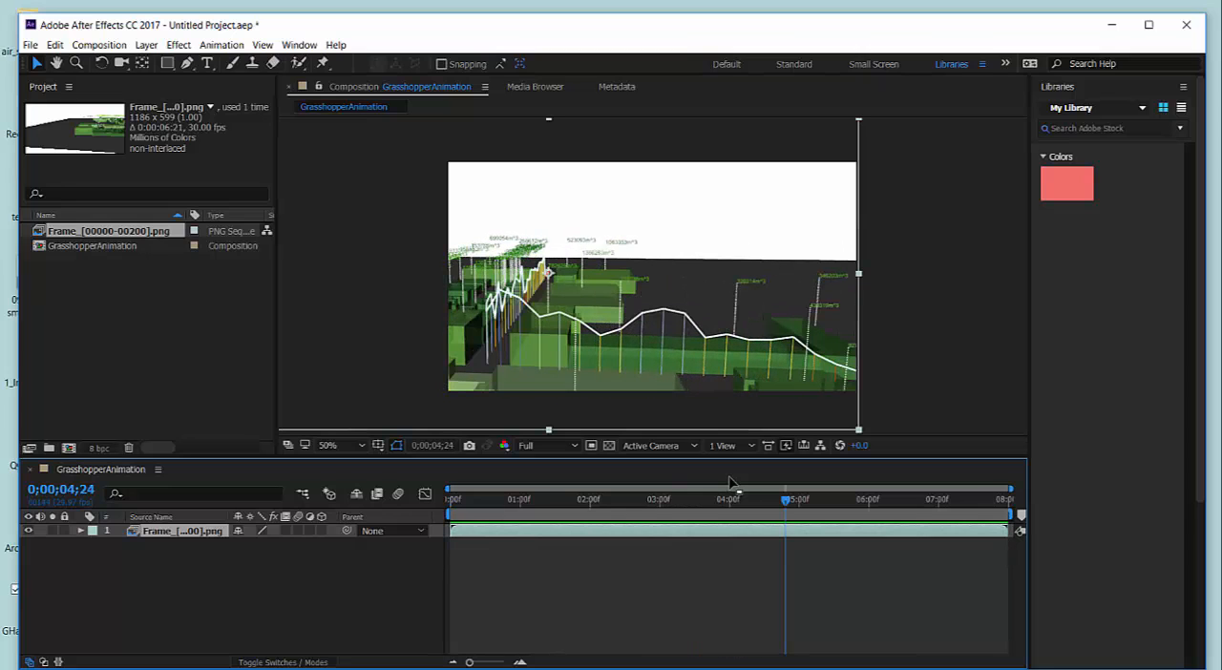
pyautogui.moveTo(785, 499); pyautogui.dragTo(432, 513)
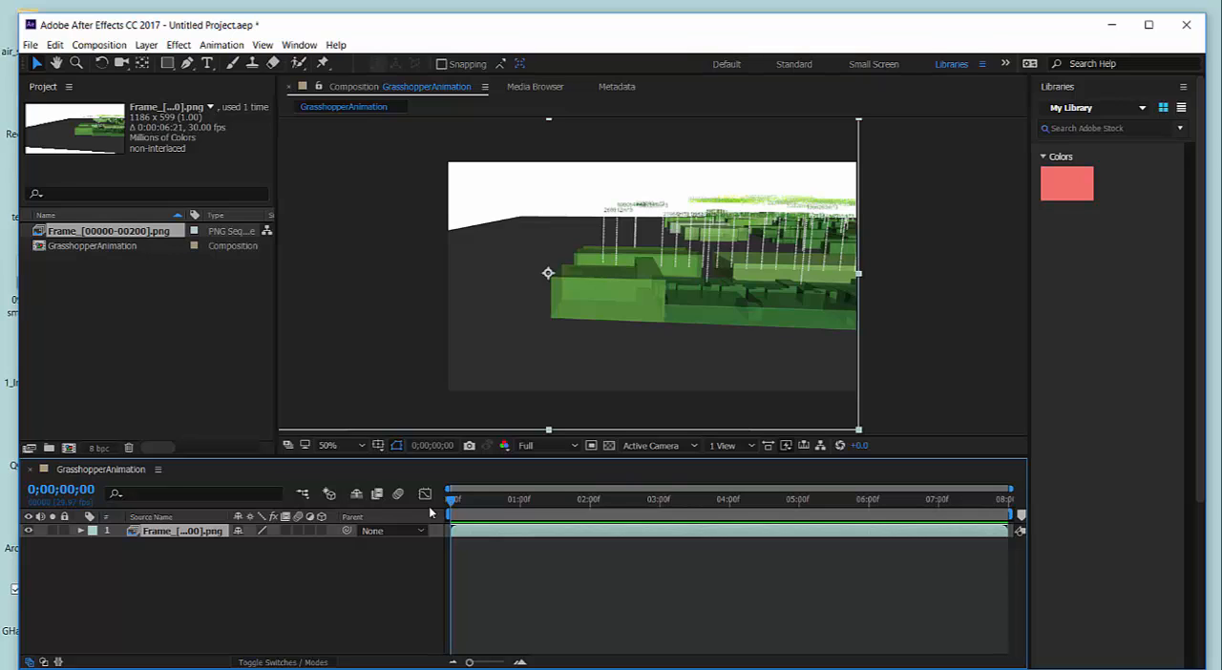
# Enable opacity keyframing on the PNG sequence layer at 0;00;00;00 and set that first keyframe to 0%.
pyautogui.click(80, 531)
pyautogui.click(95, 546)
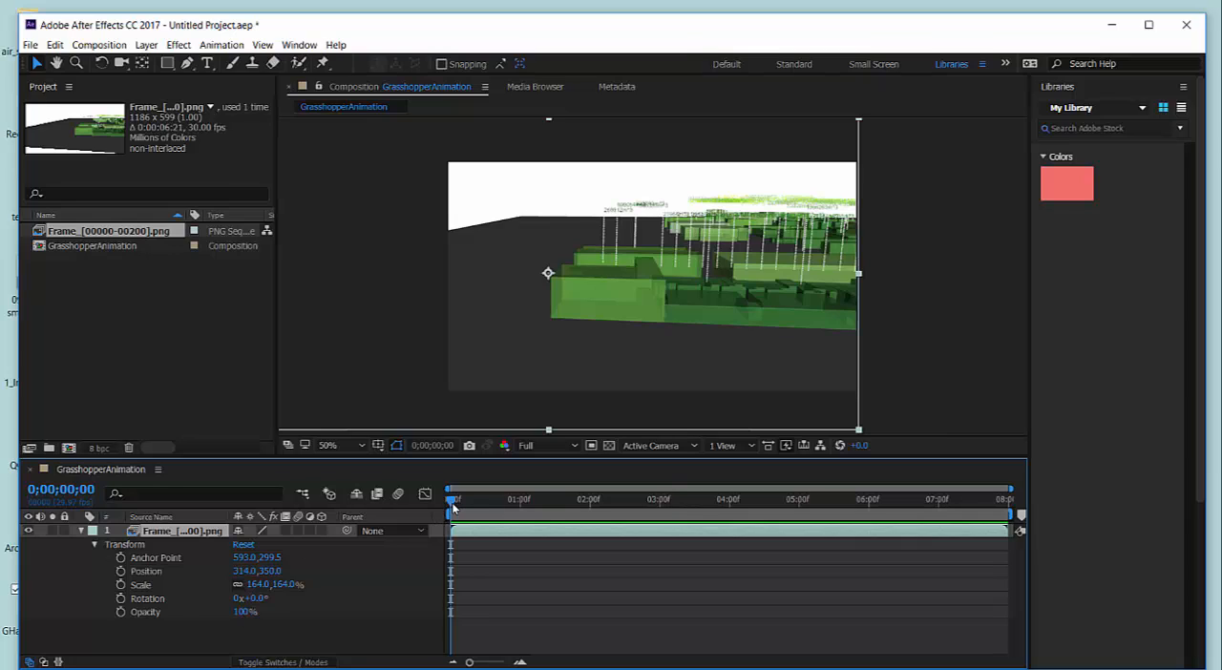
pyautogui.moveTo(451, 504); pyautogui.dragTo(405, 516)
pyautogui.click(121, 612)
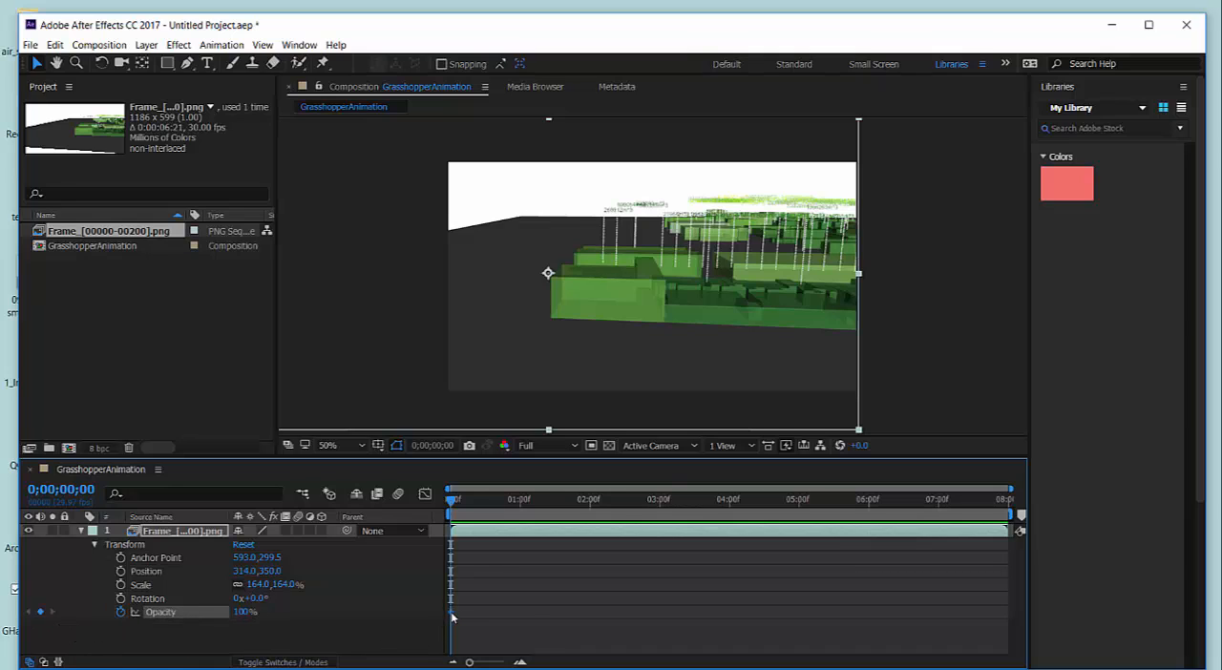
pyautogui.moveTo(453, 618)
pyautogui.click(243, 614)
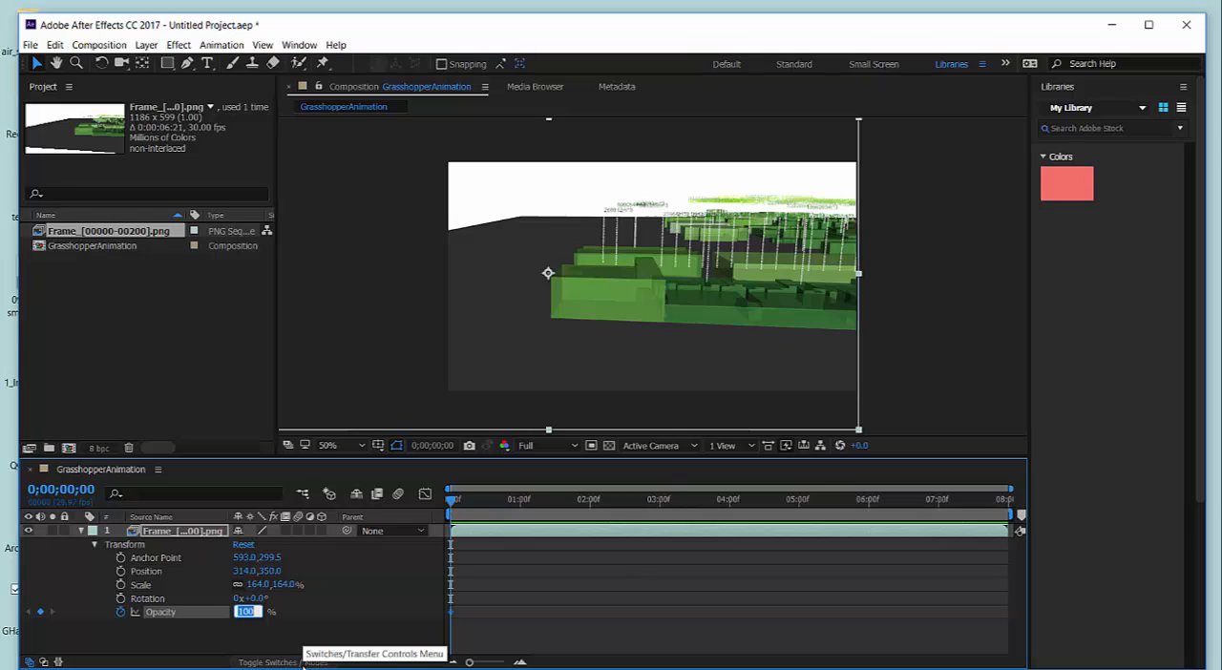
pyautogui.write('0')
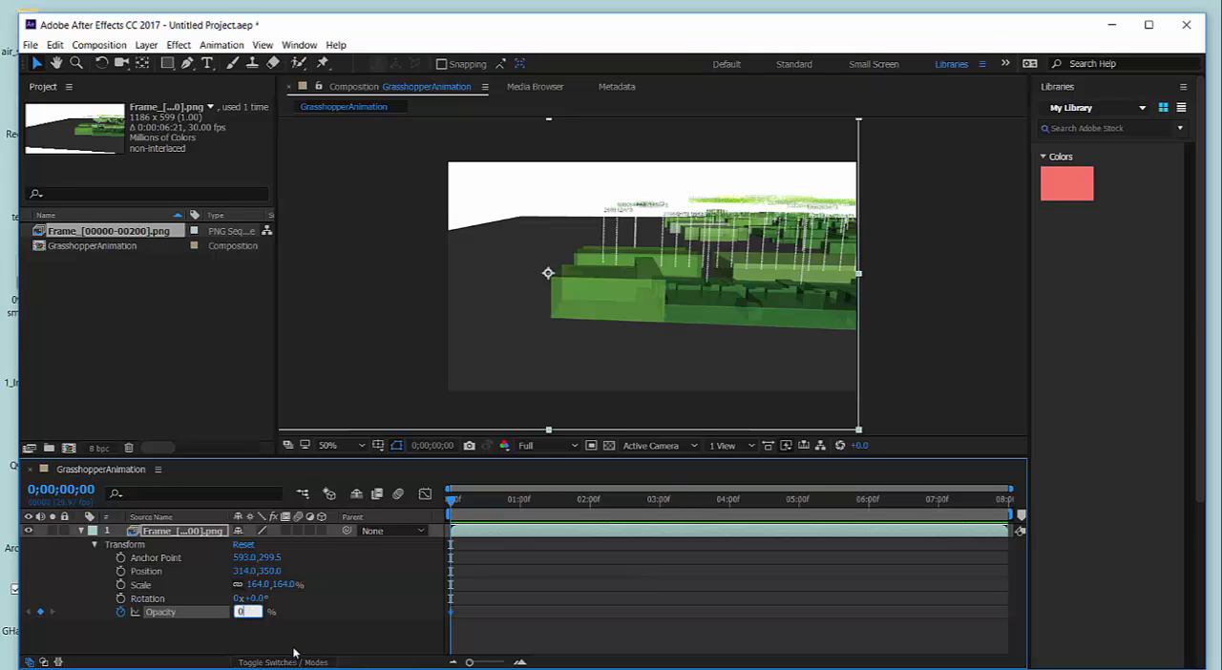
pyautogui.press('Return')
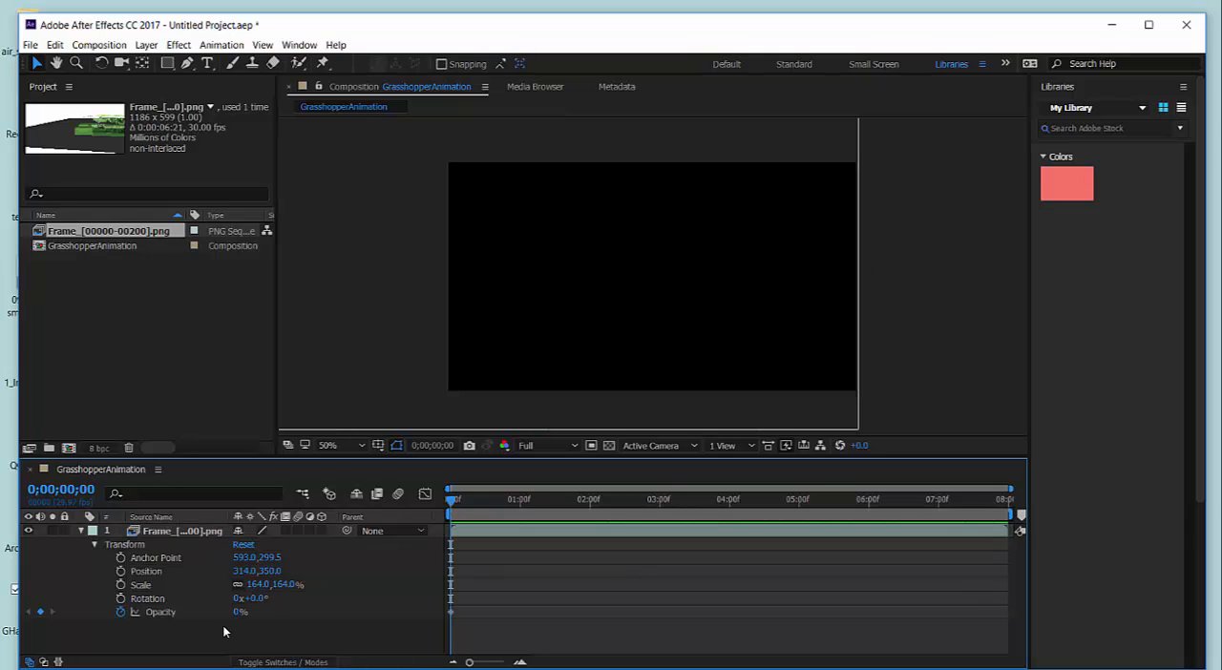
# Add a 100% opacity keyframe to the PNG sequence layer at 0;00;01;00.
pyautogui.moveTo(456, 506)
pyautogui.mouseDown()
pyautogui.moveTo(541, 506)
pyautogui.moveTo(440, 516)
pyautogui.mouseUp()
pyautogui.moveTo(452, 499); pyautogui.dragTo(471, 511)
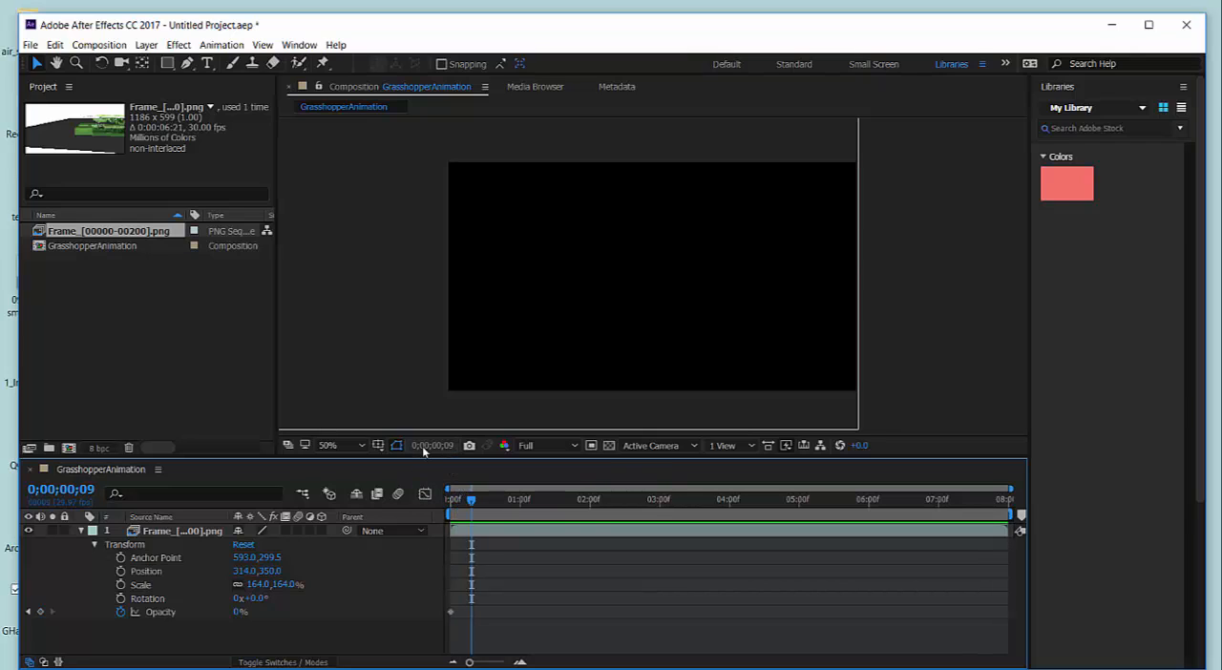
pyautogui.moveTo(469, 505); pyautogui.dragTo(518, 507)
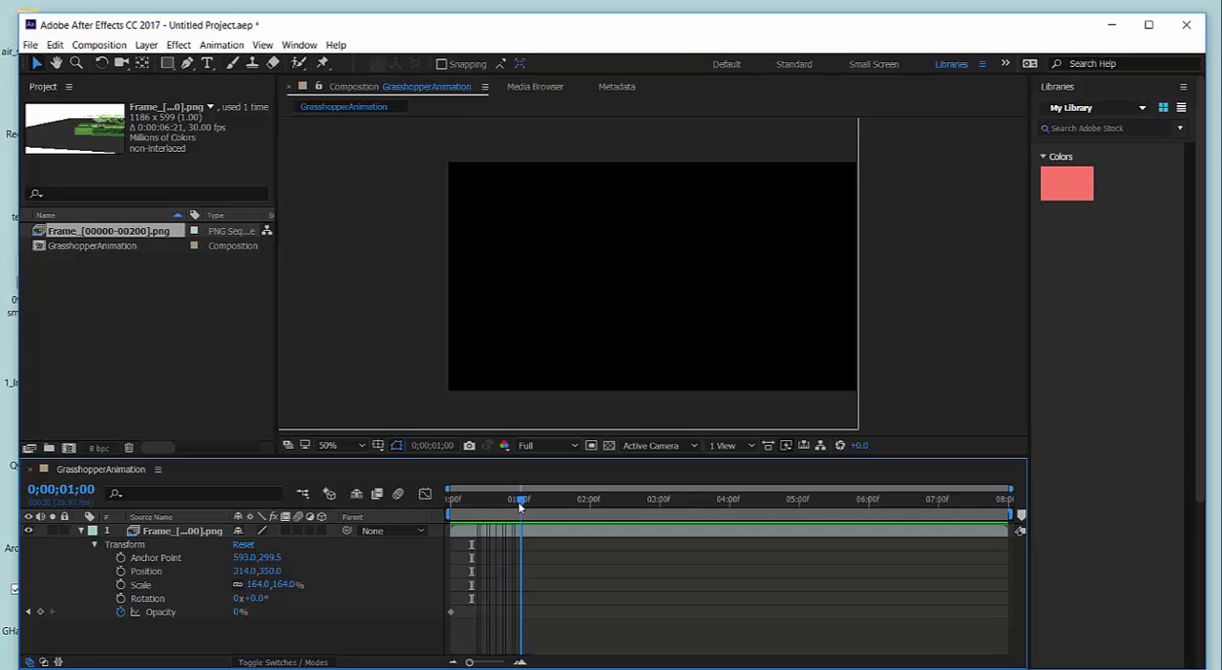
pyautogui.moveTo(471, 599); pyautogui.dragTo(526, 594)
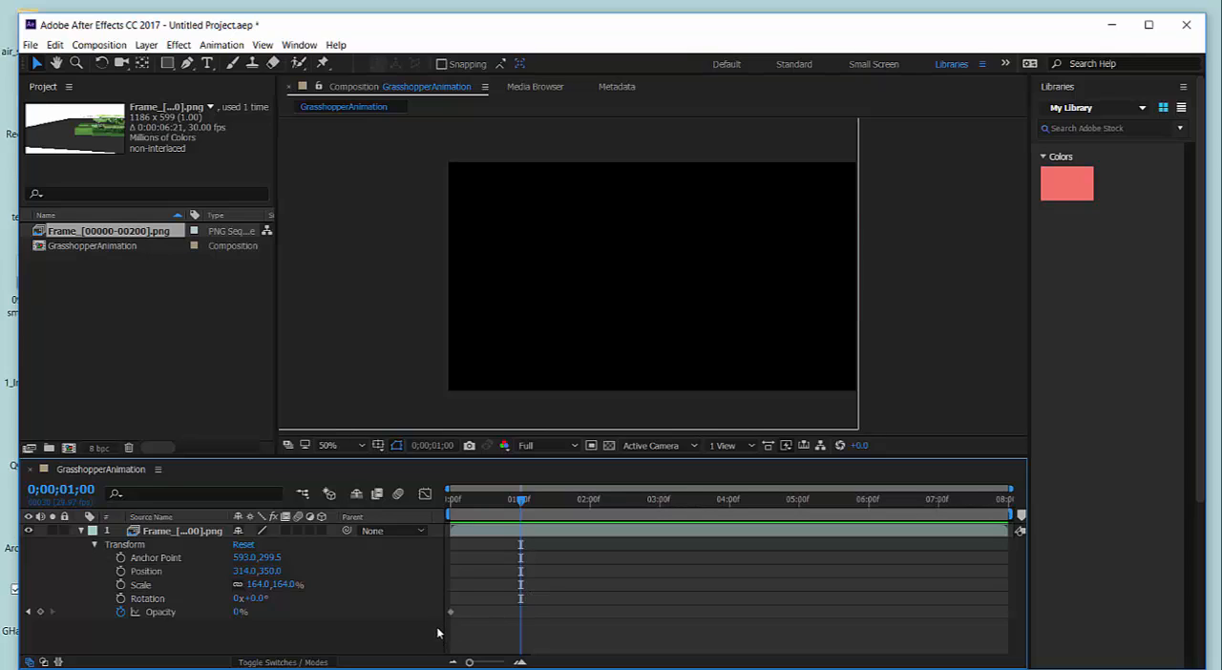
pyautogui.click(239, 612)
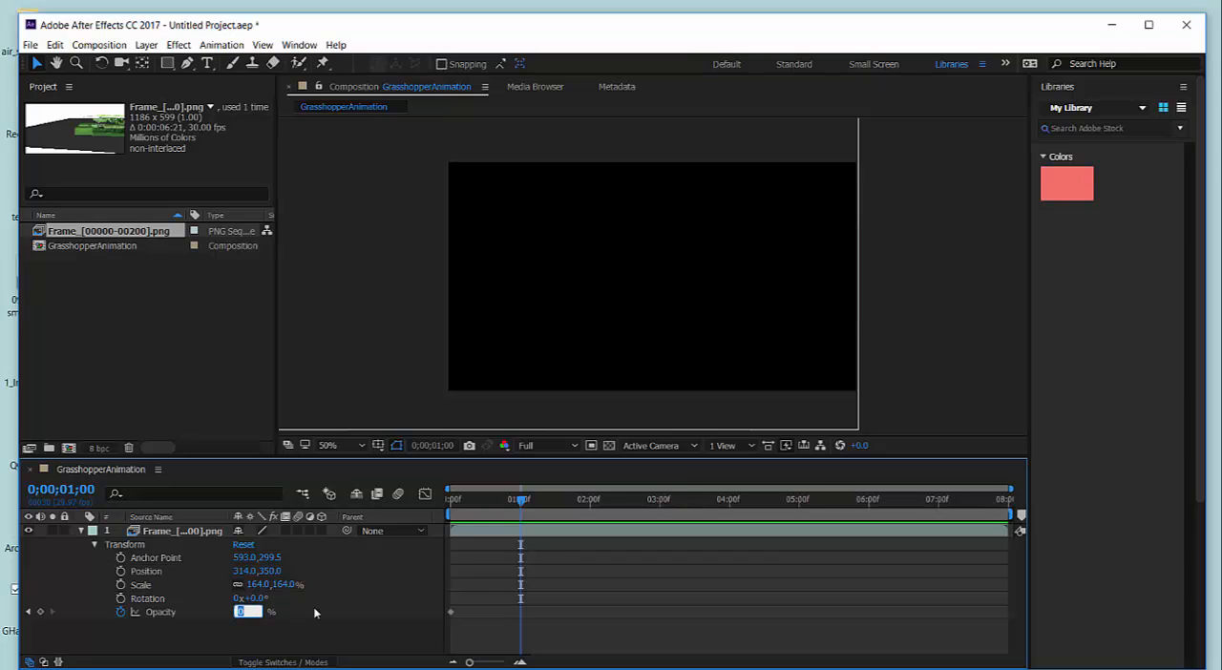
pyautogui.write('100')
pyautogui.press('Return')
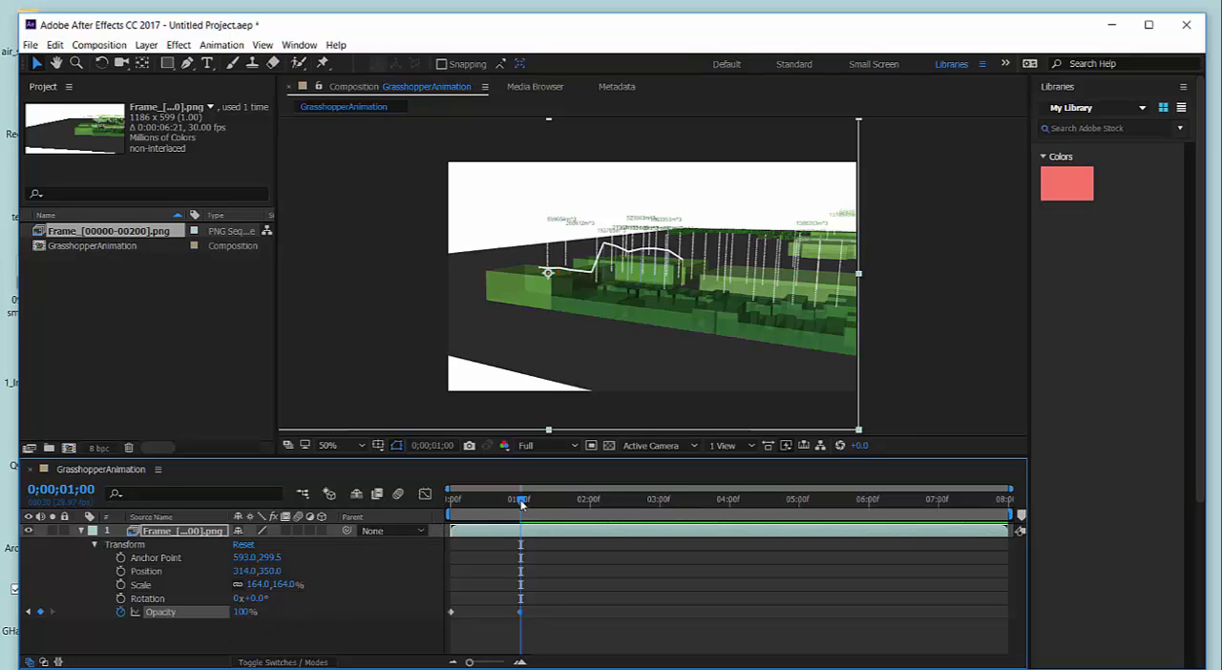
# Play the animation from the start to check the opacity fade-in, and stop the playback partway through.
pyautogui.moveTo(521, 504); pyautogui.dragTo(432, 512)
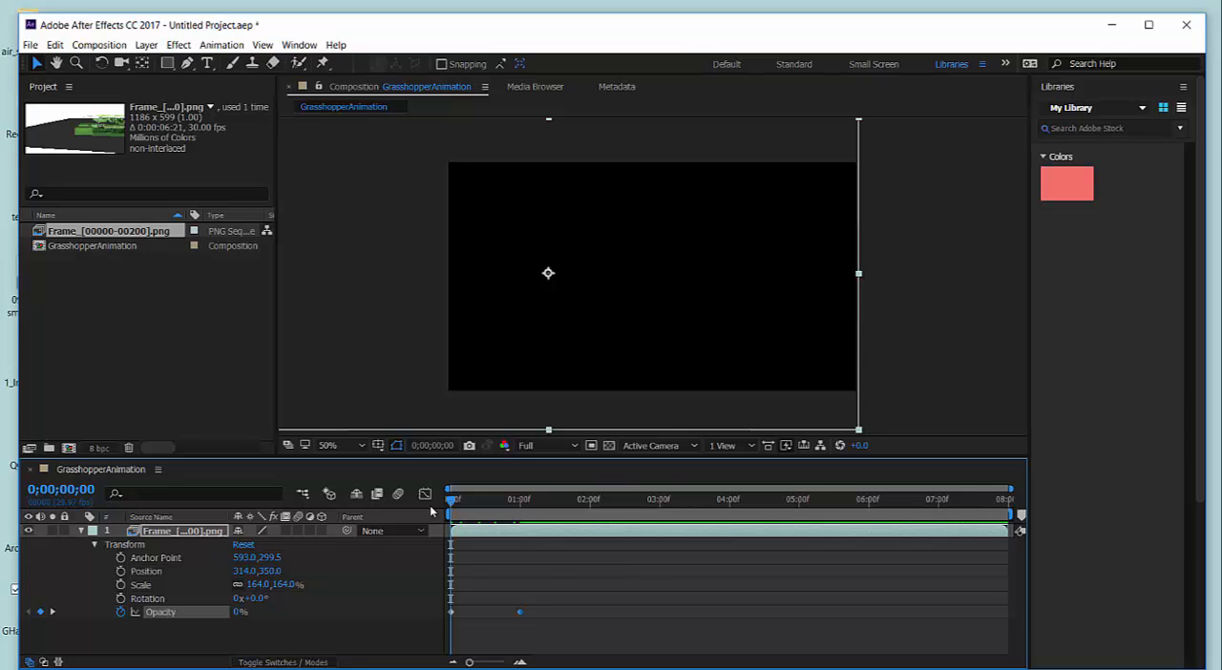
pyautogui.press('space')
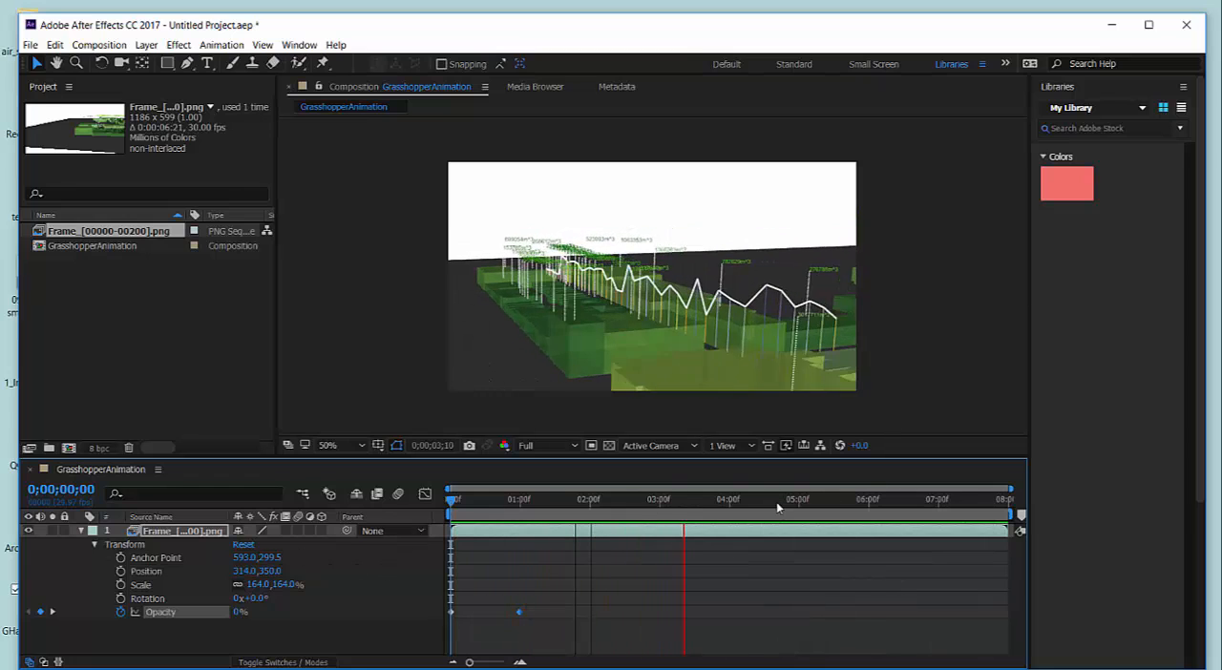
pyautogui.click(763, 542)
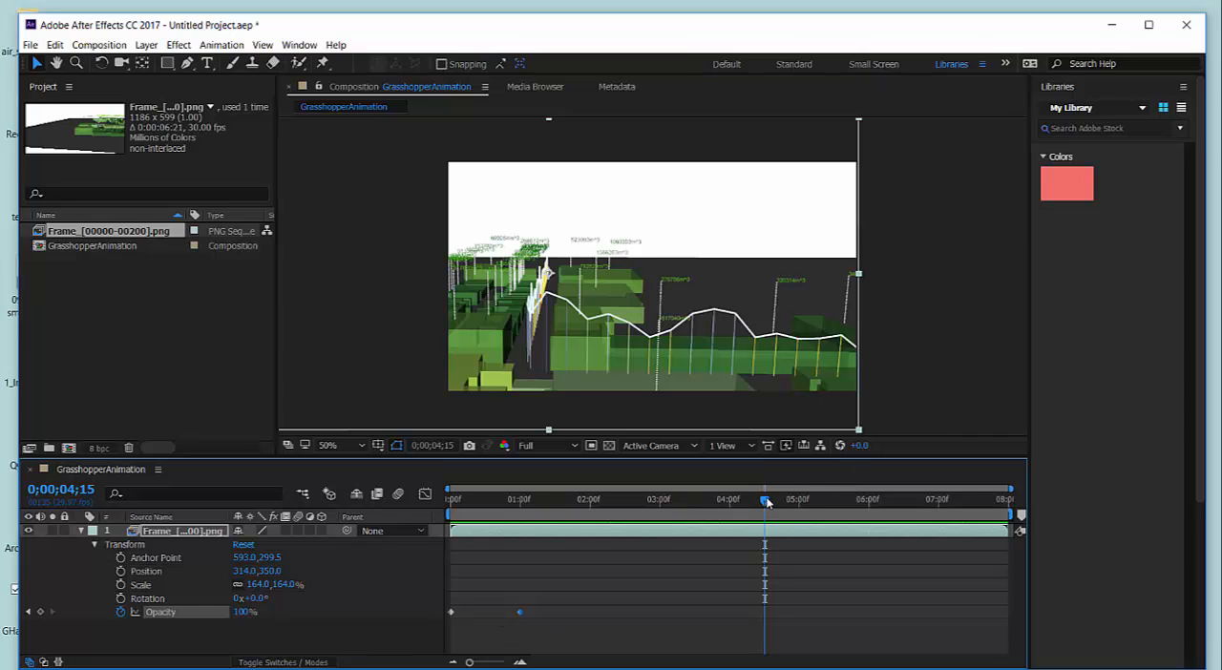
# Duplicate the layer's 100% opacity keyframe from 0;00;01;00 at 0;00;07;00.
pyautogui.moveTo(767, 500); pyautogui.dragTo(940, 523)
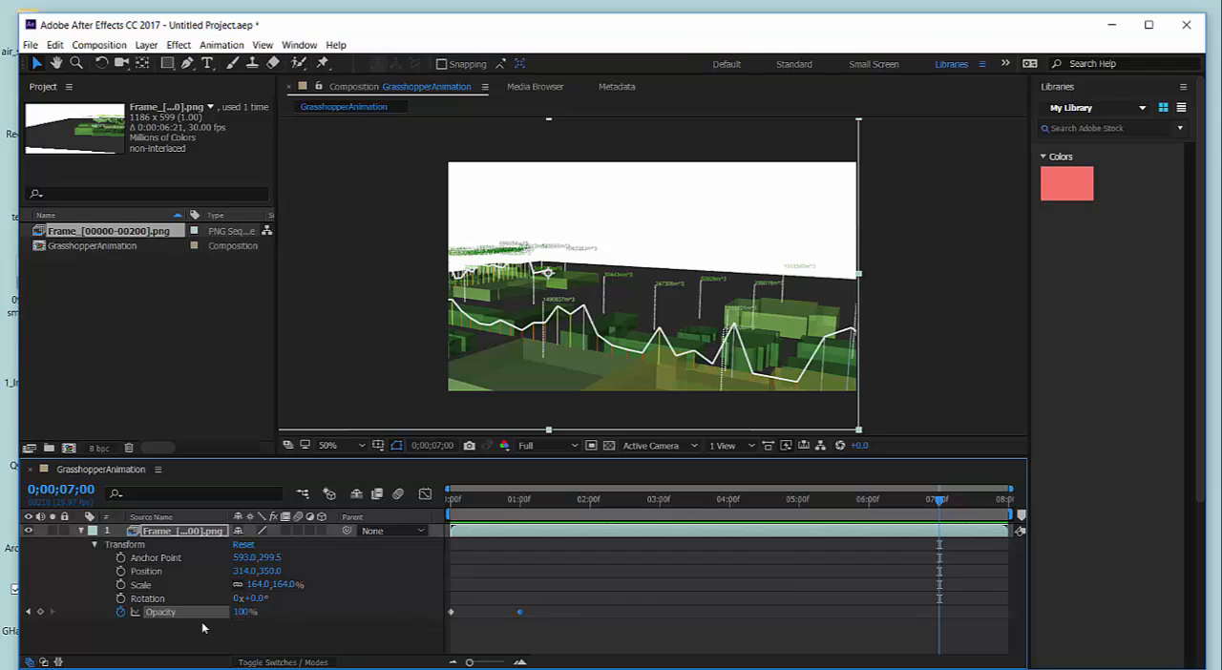
pyautogui.click(40, 613)
pyautogui.hotkey('ctrl', 'z')
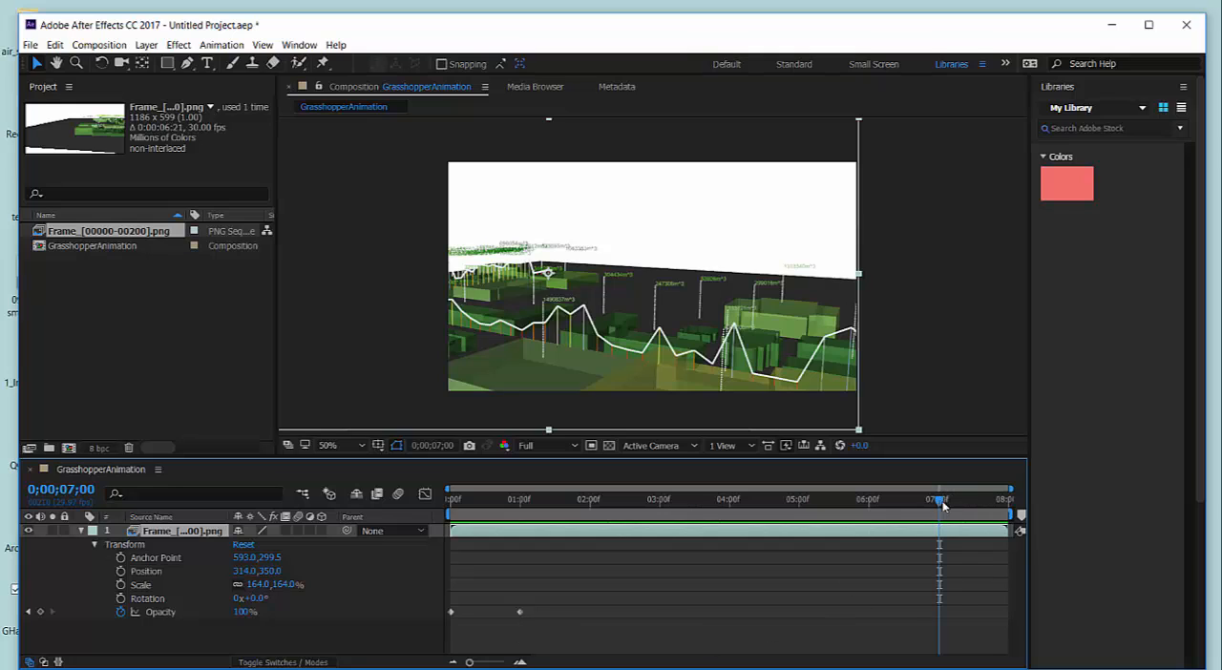
pyautogui.click(520, 612)
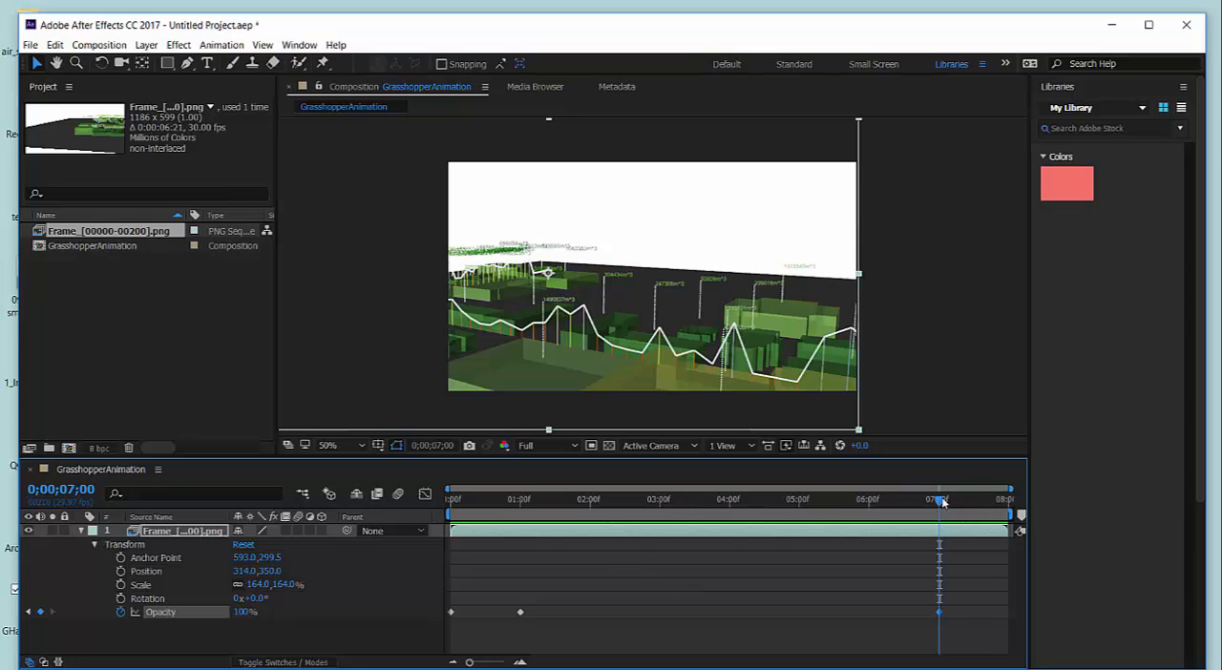
# Copy the 0% opacity keyframe from the start of the layer to its last frame at 0;00;07;29.
pyautogui.moveTo(942, 506); pyautogui.dragTo(1009, 506)
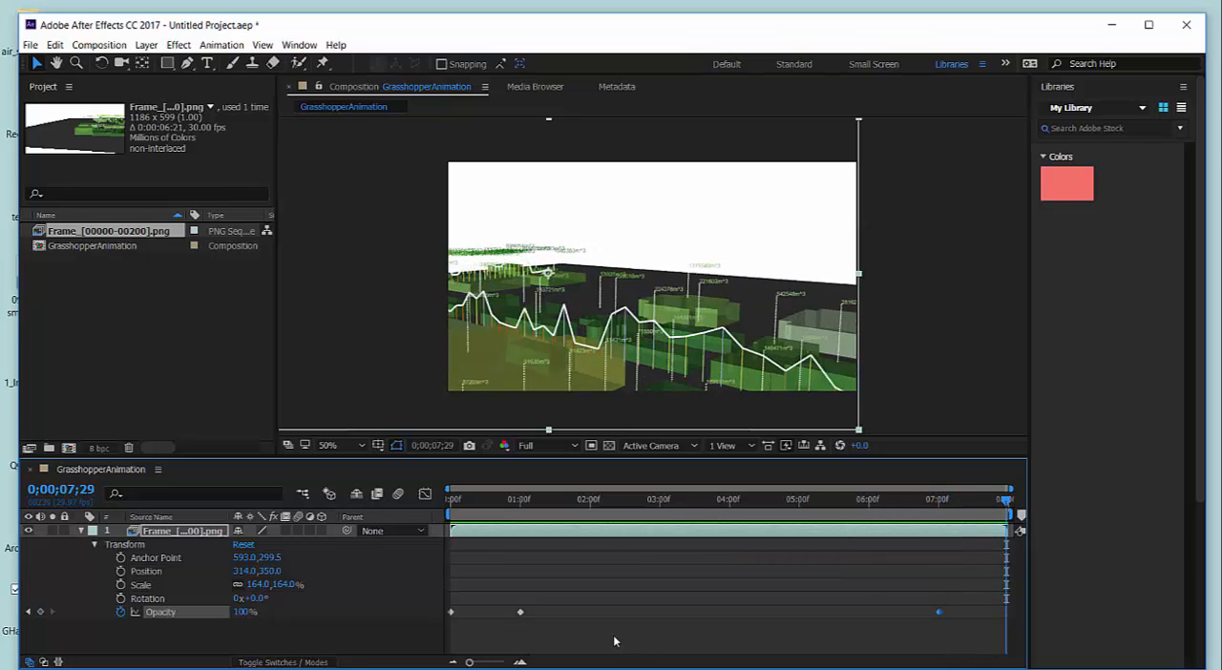
pyautogui.moveTo(452, 618)
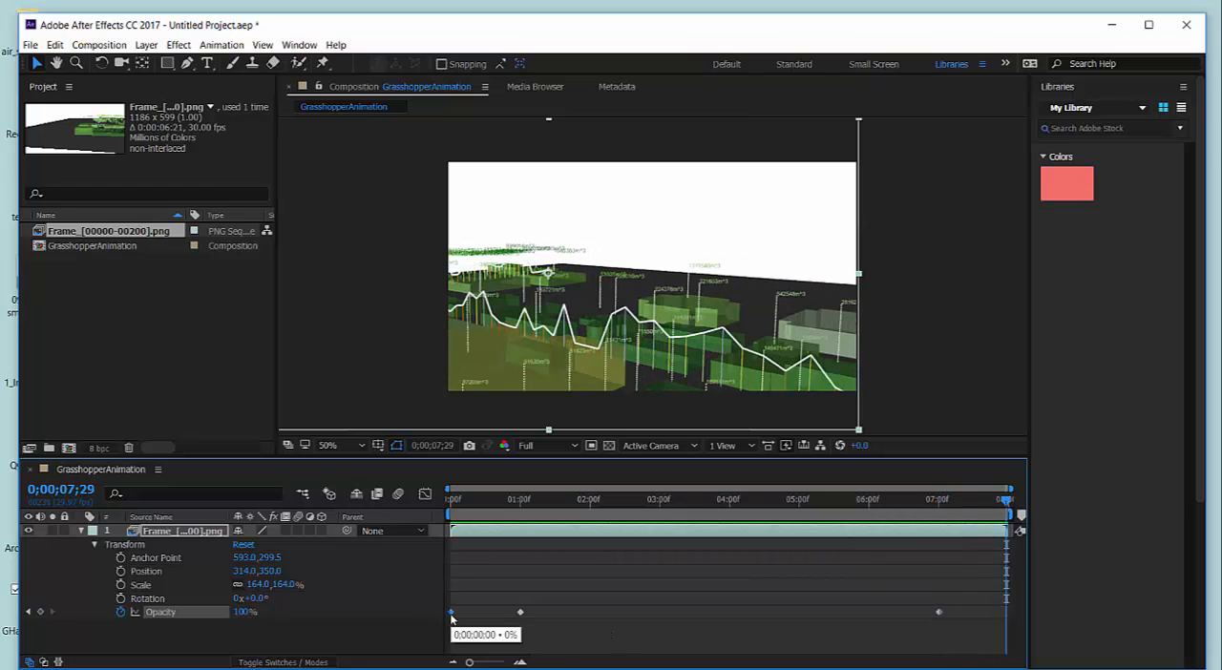
pyautogui.hotkey('ctrl', 'v')
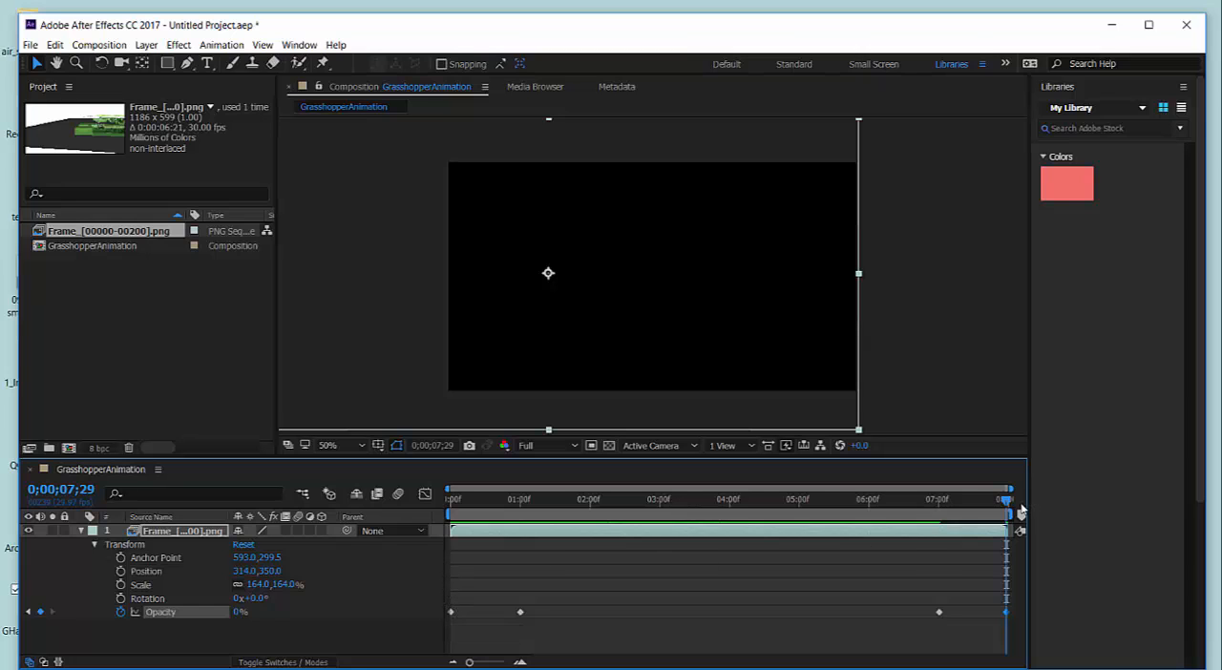
pyautogui.moveTo(1009, 502)
pyautogui.mouseDown()
pyautogui.moveTo(911, 515)
pyautogui.moveTo(1004, 518)
pyautogui.mouseUp()
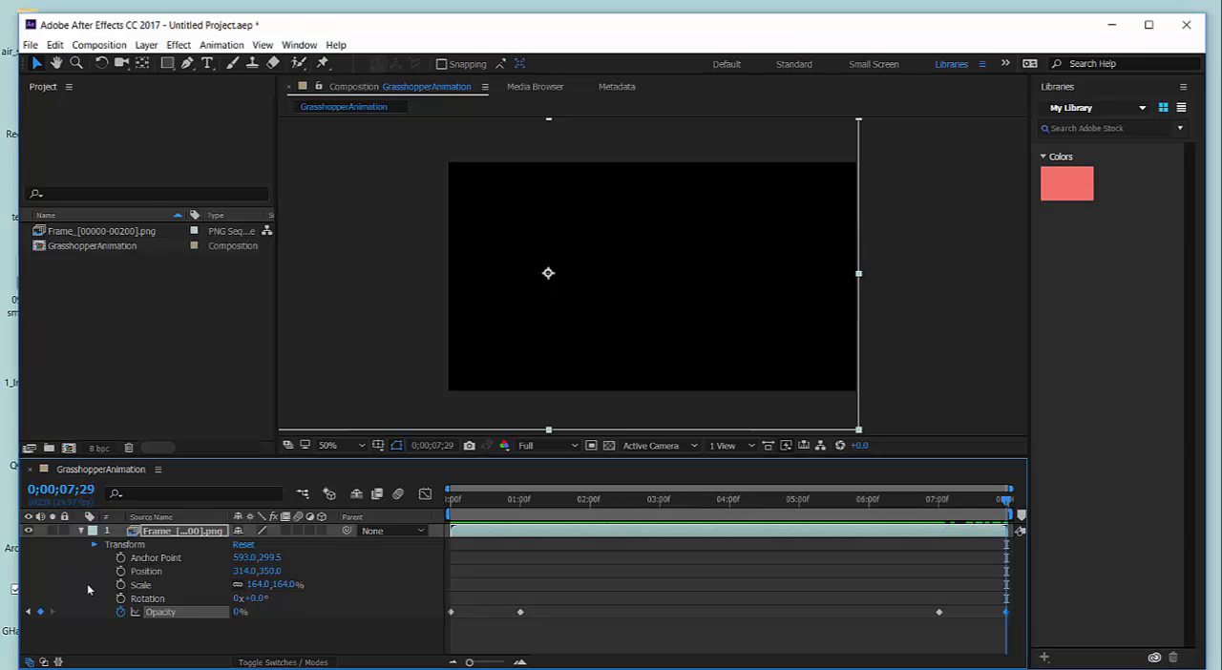
# Collapse the PNG sequence layer's transform properties in the timeline and deselect the layer.
pyautogui.click(94, 546)
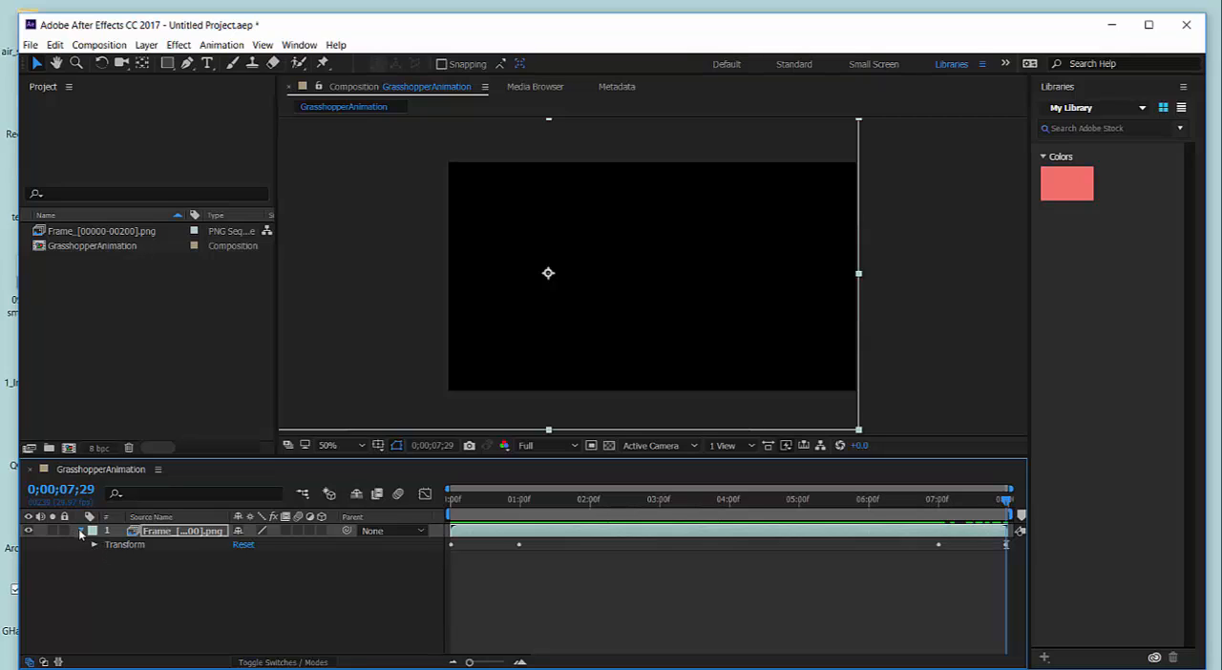
pyautogui.click(81, 532)
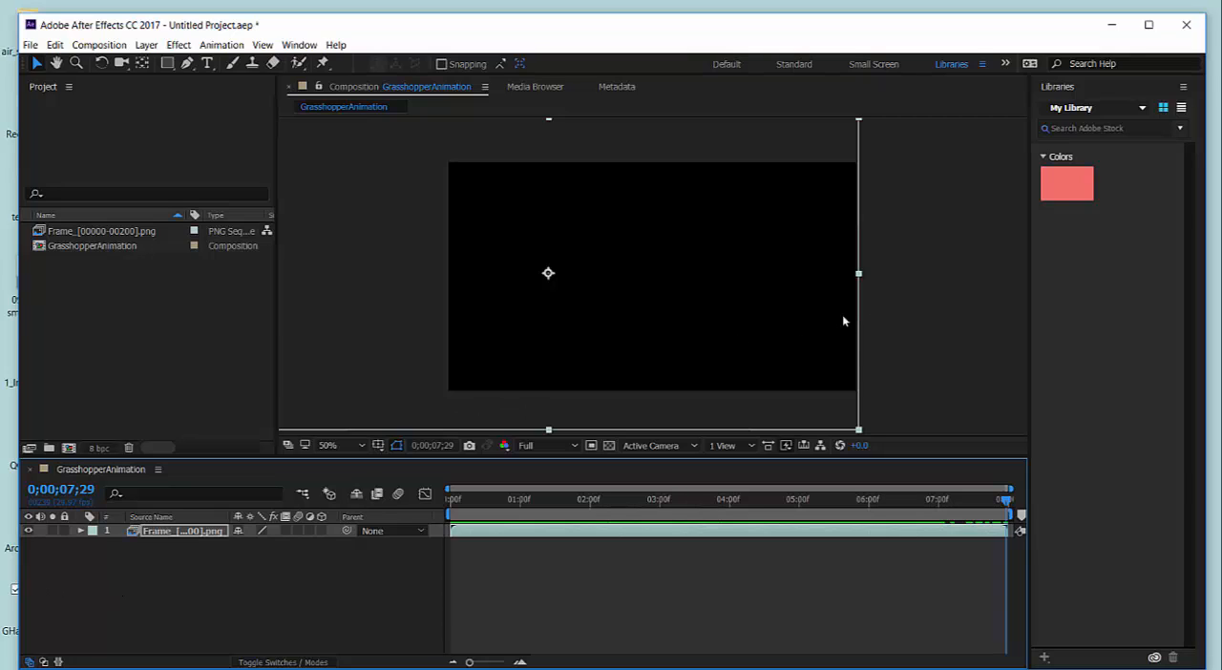
pyautogui.click(945, 306)
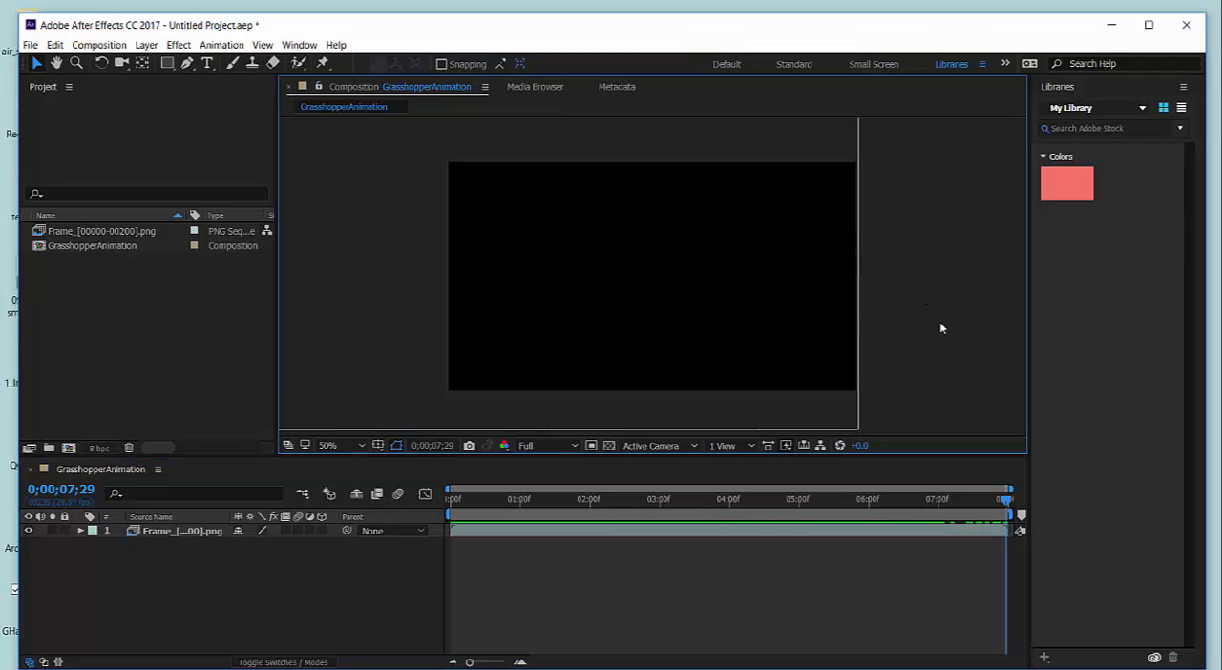
# Draw a horizontal text box across the middle of the black frame and enter "INTRODUCTION TO GRASSHOPPER ANIMATION".
pyautogui.click(215, 73)
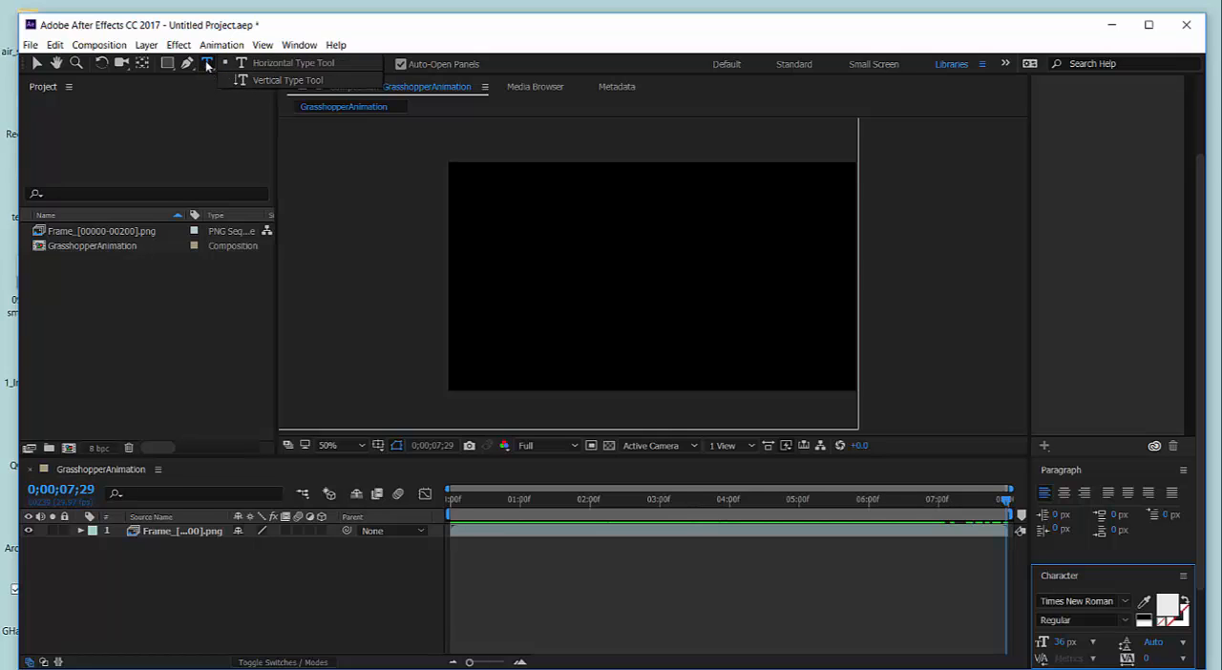
pyautogui.click(267, 65)
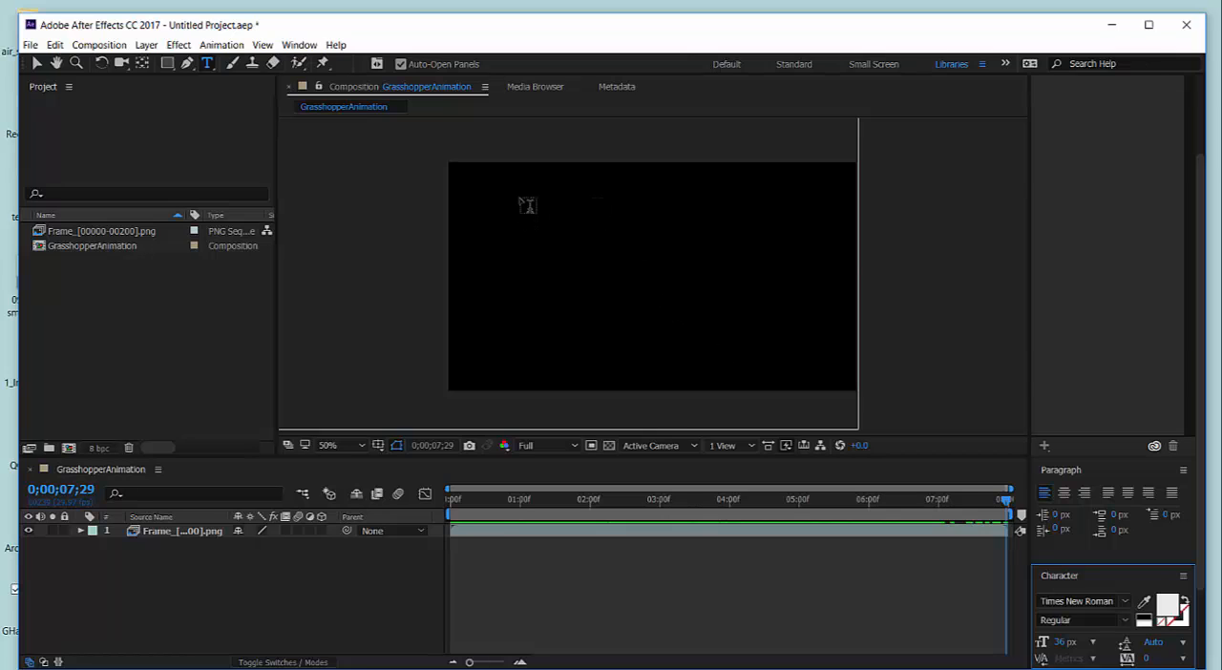
pyautogui.moveTo(511, 191); pyautogui.dragTo(797, 336)
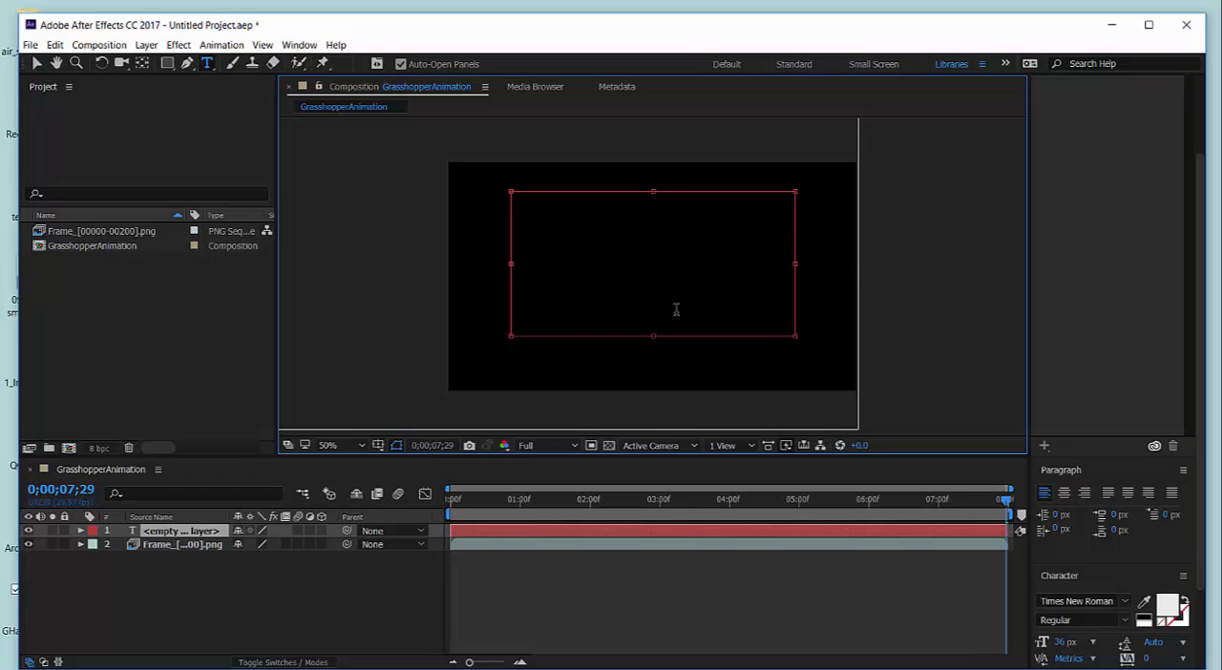
pyautogui.write('INTRODUCTION ')
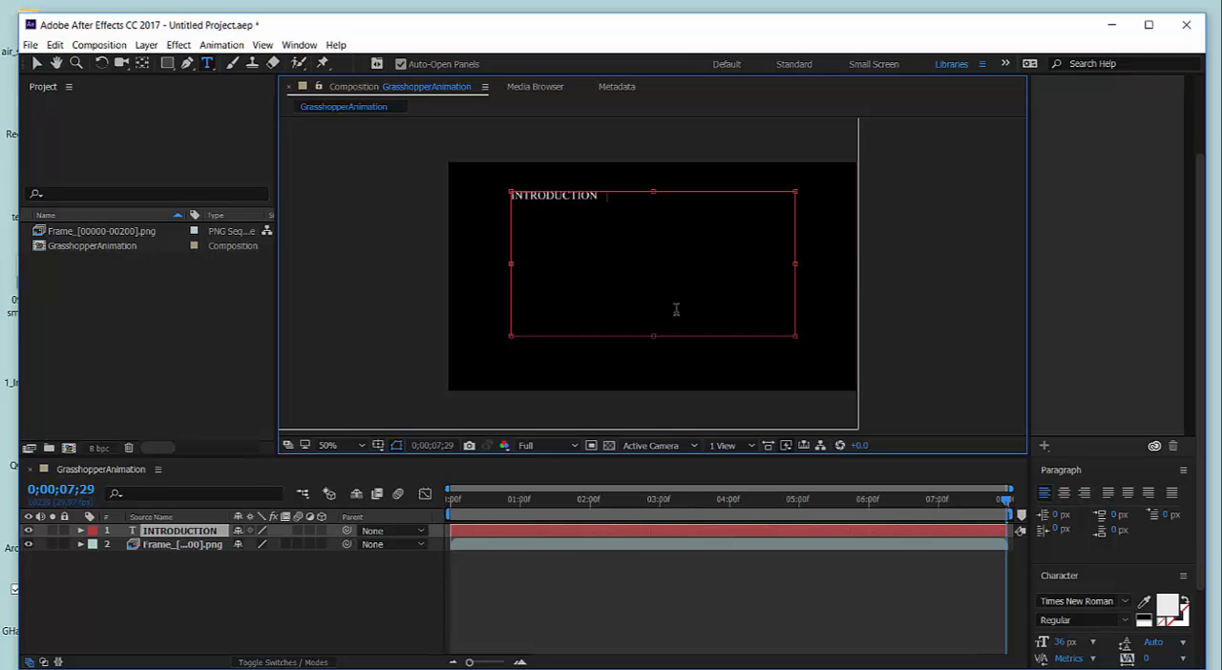
pyautogui.write('TO GRASSHOPPER ANIMATION')
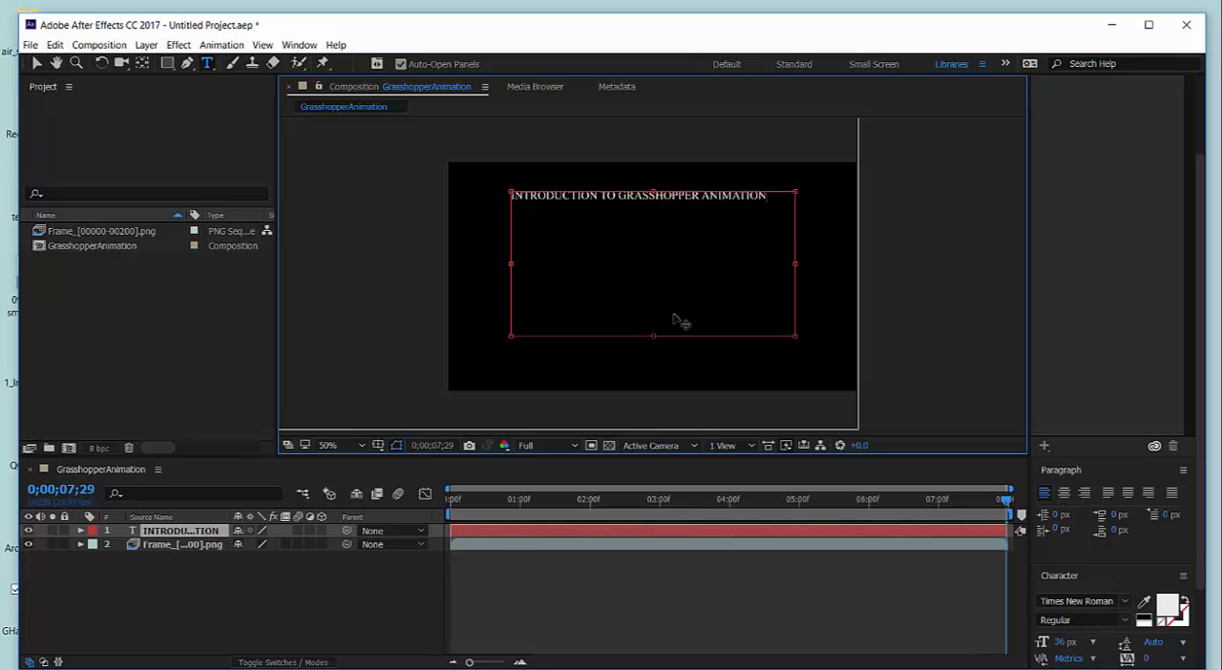
# Shorten the title's text box from its lower edge to under half its height and center the text.
pyautogui.moveTo(653, 336); pyautogui.dragTo(654, 247)
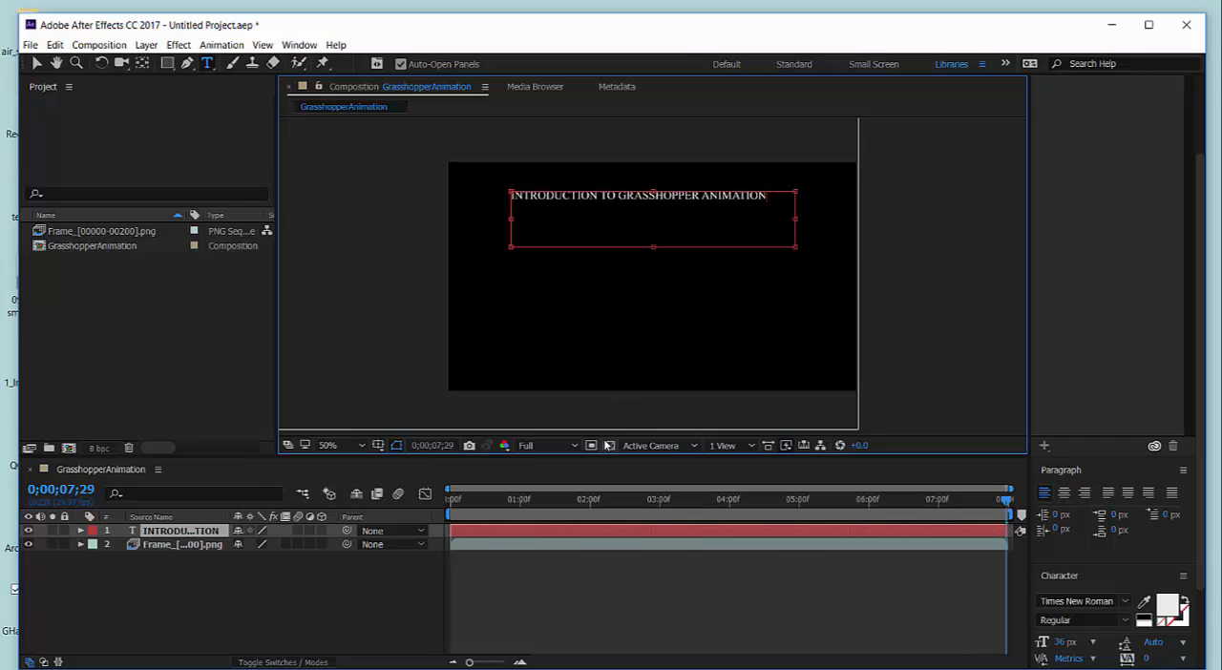
pyautogui.click(1065, 492)
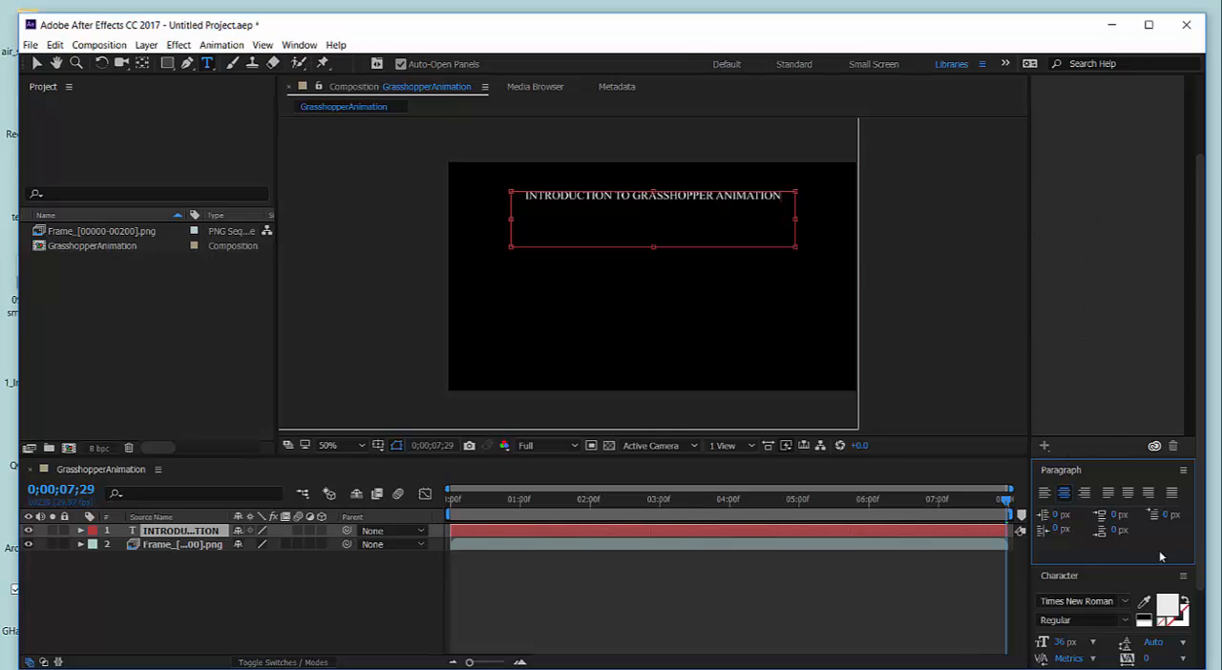
# Close the Libraries panel to make room for the full paragraph and character settings.
pyautogui.click(1107, 243)
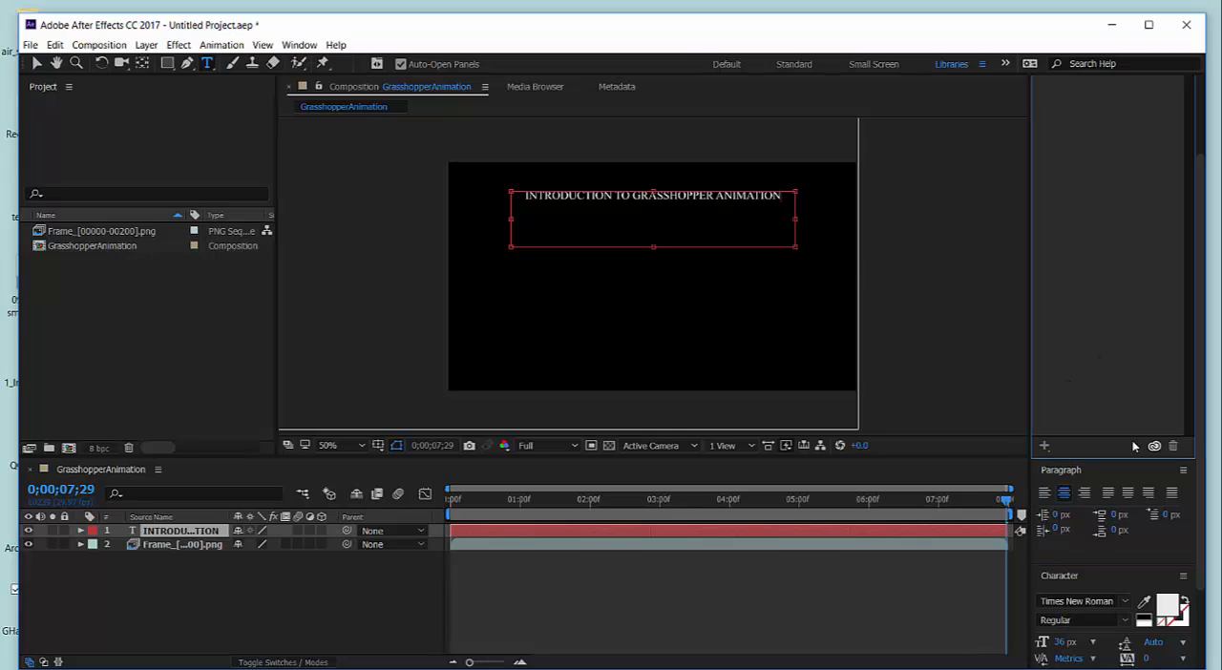
pyautogui.moveTo(1108, 459); pyautogui.dragTo(1069, 122)
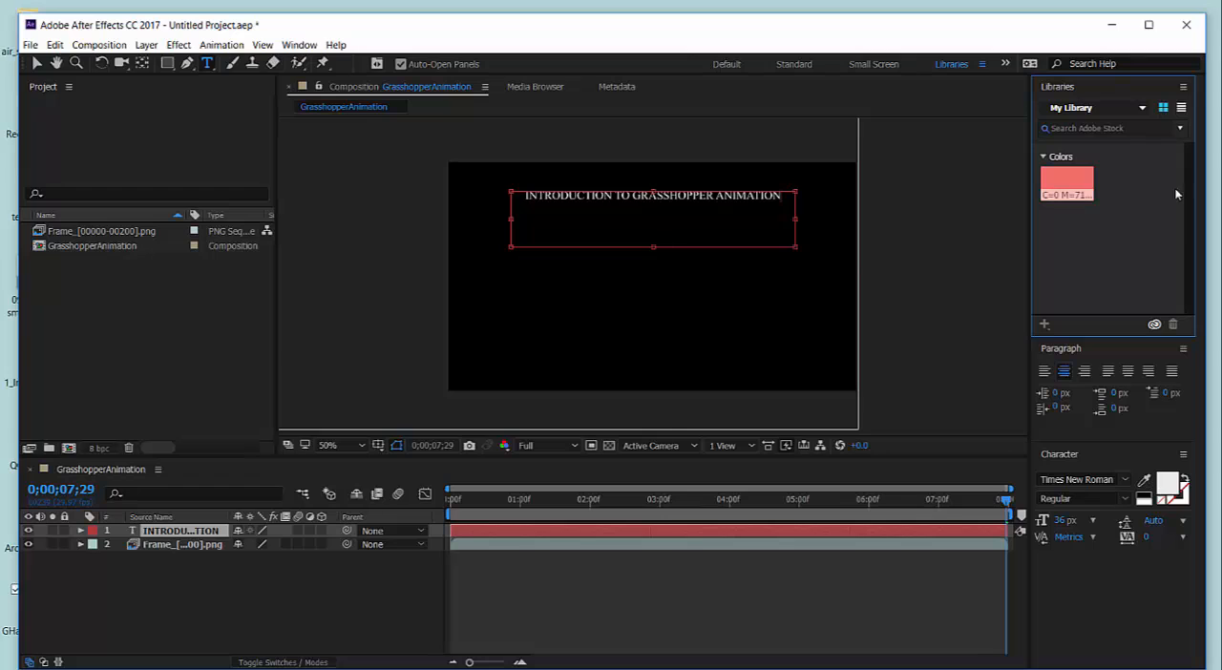
pyautogui.click(1183, 87)
pyautogui.click(1050, 90)
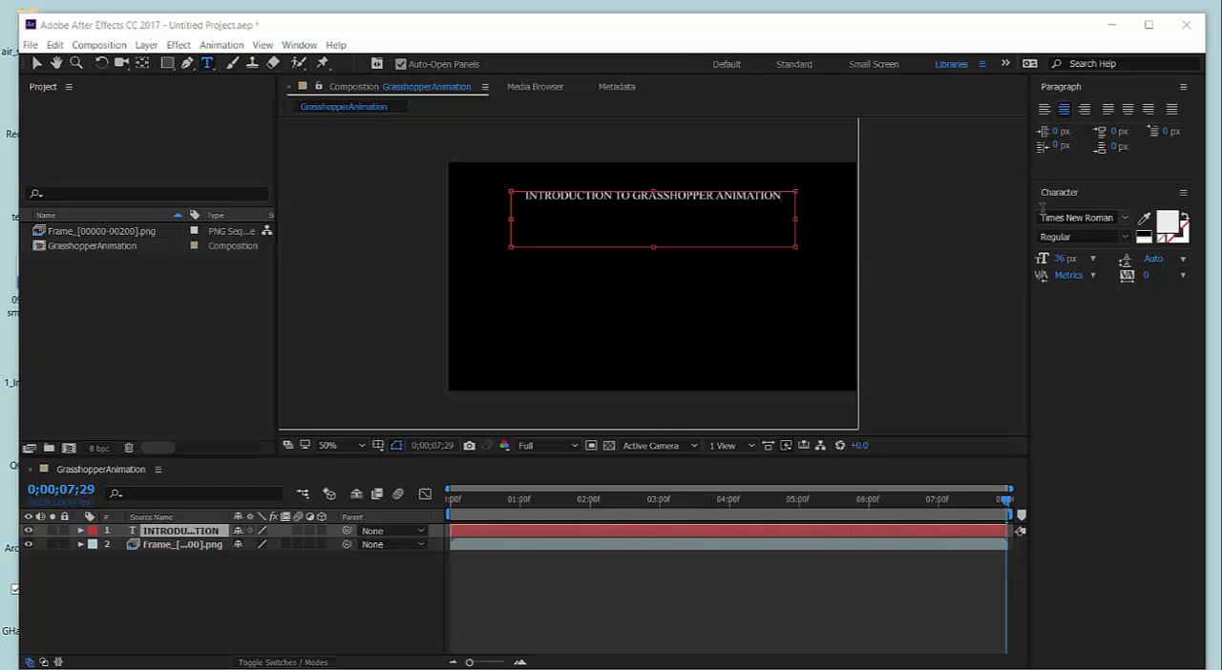
# Try to set the title's font to Arial and its size to 24 px.
pyautogui.click(1127, 219)
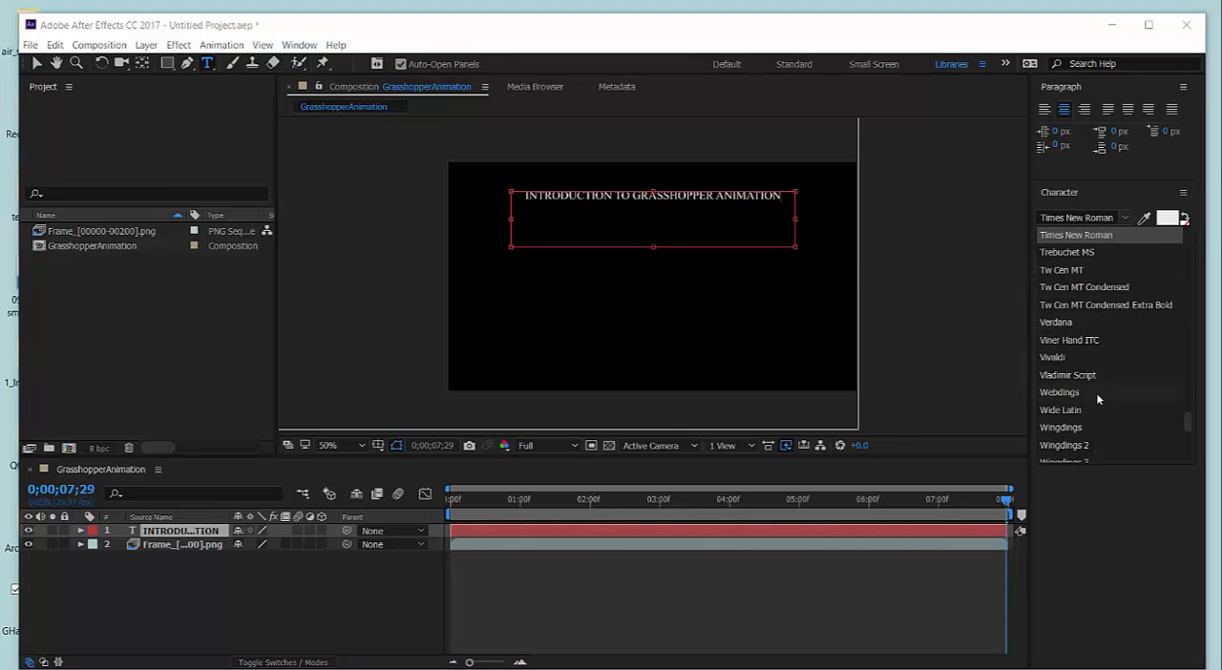
pyautogui.moveTo(1189, 425); pyautogui.dragTo(1192, 240)
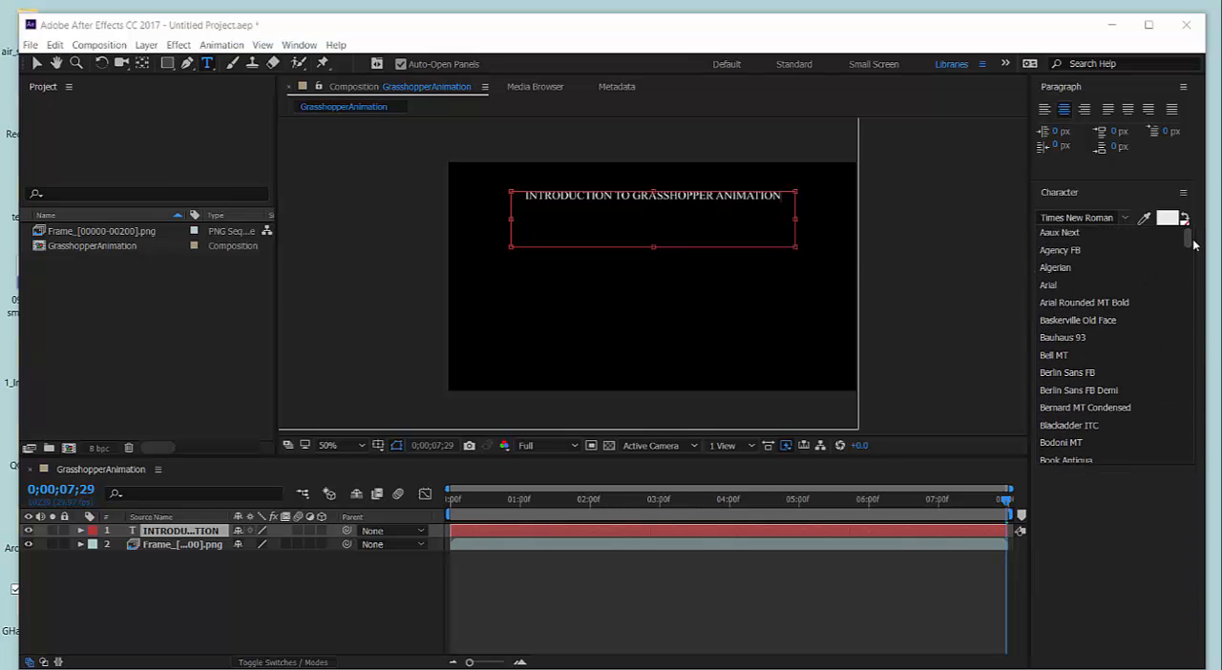
pyautogui.click(1050, 286)
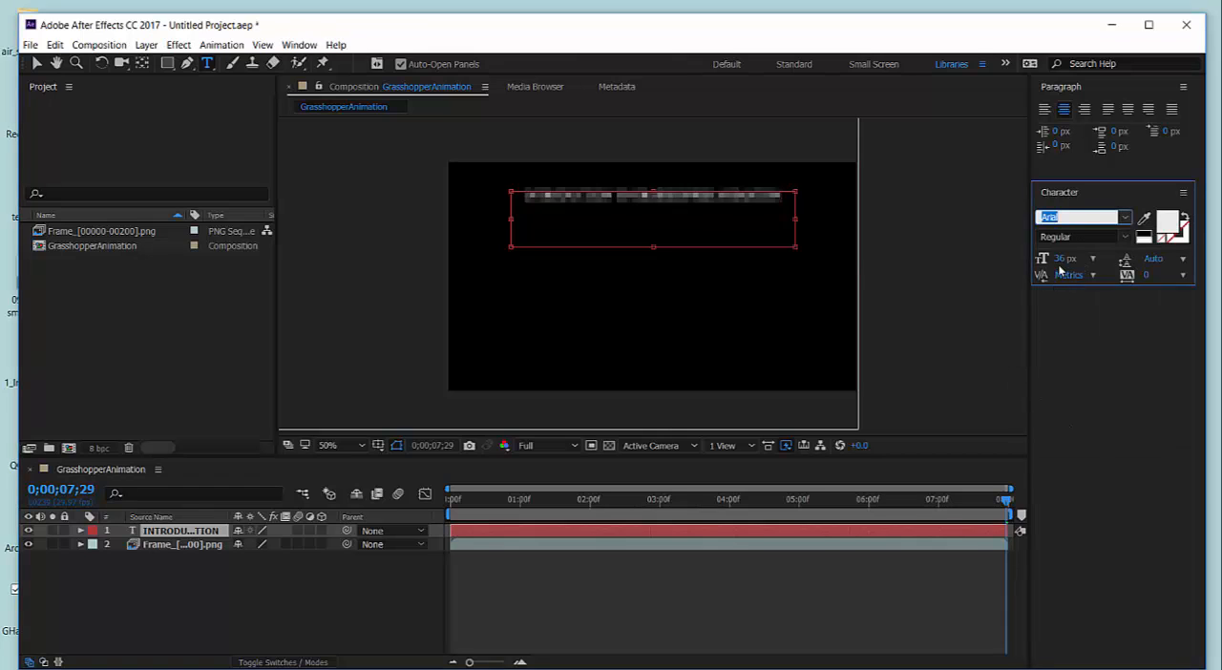
pyautogui.click(1093, 264)
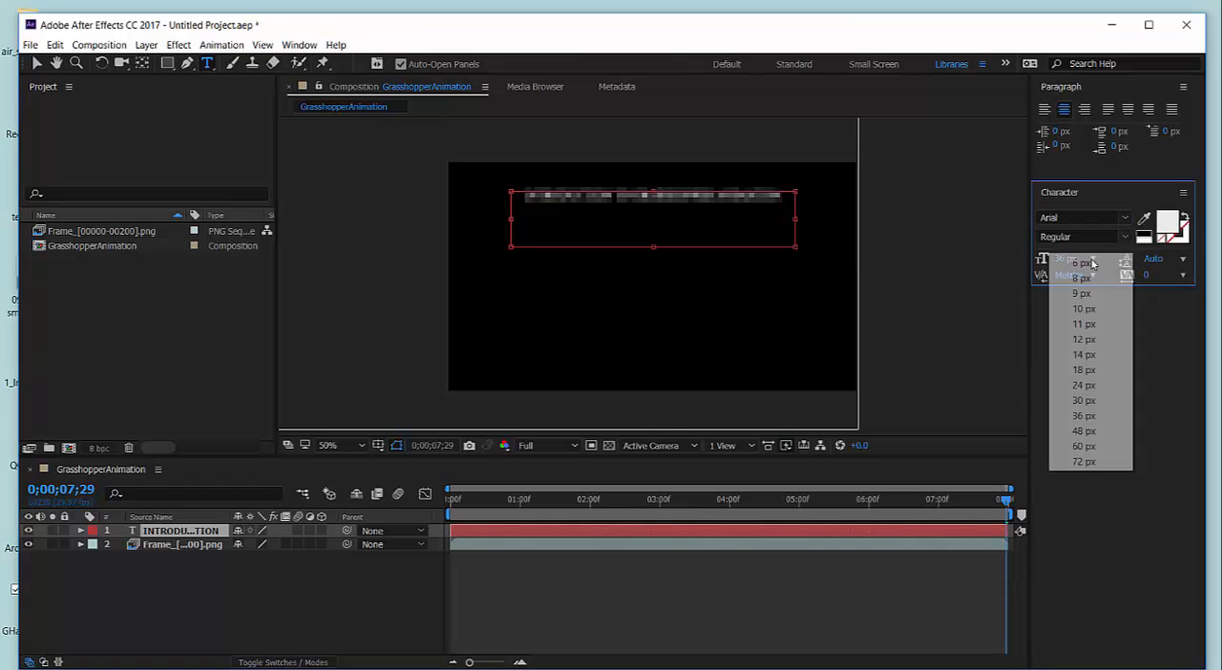
pyautogui.click(1086, 386)
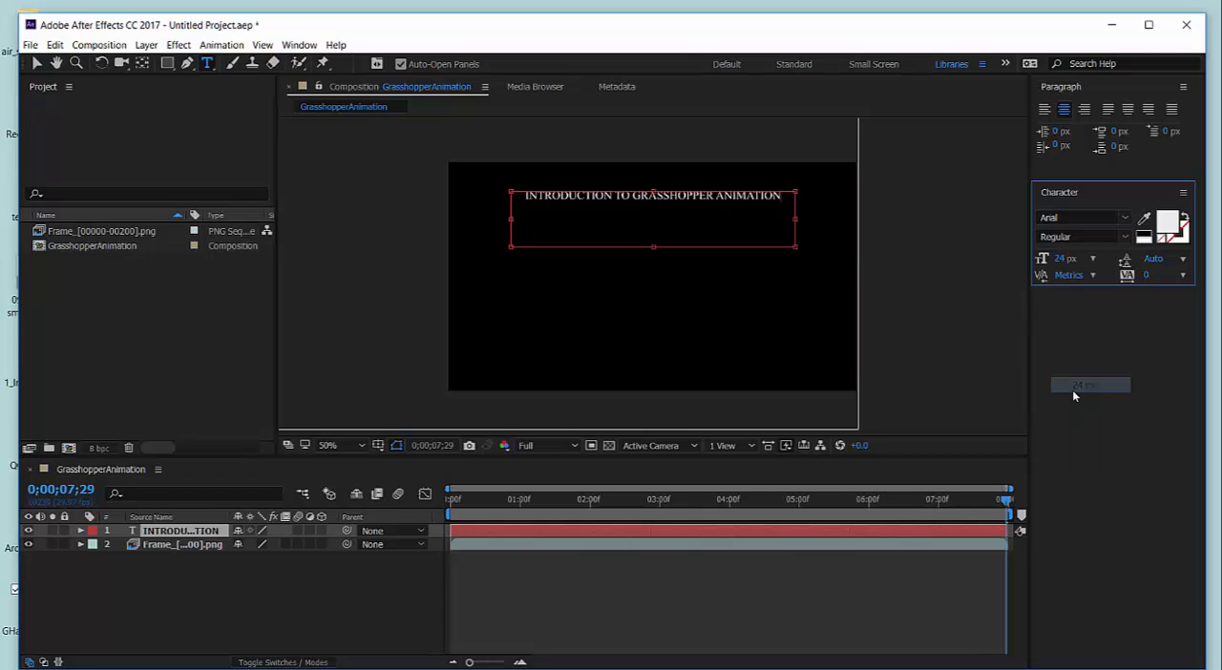
# Extend the title's text box downward to about twice its height and set the full title text to 60 px.
pyautogui.moveTo(655, 246); pyautogui.dragTo(653, 311)
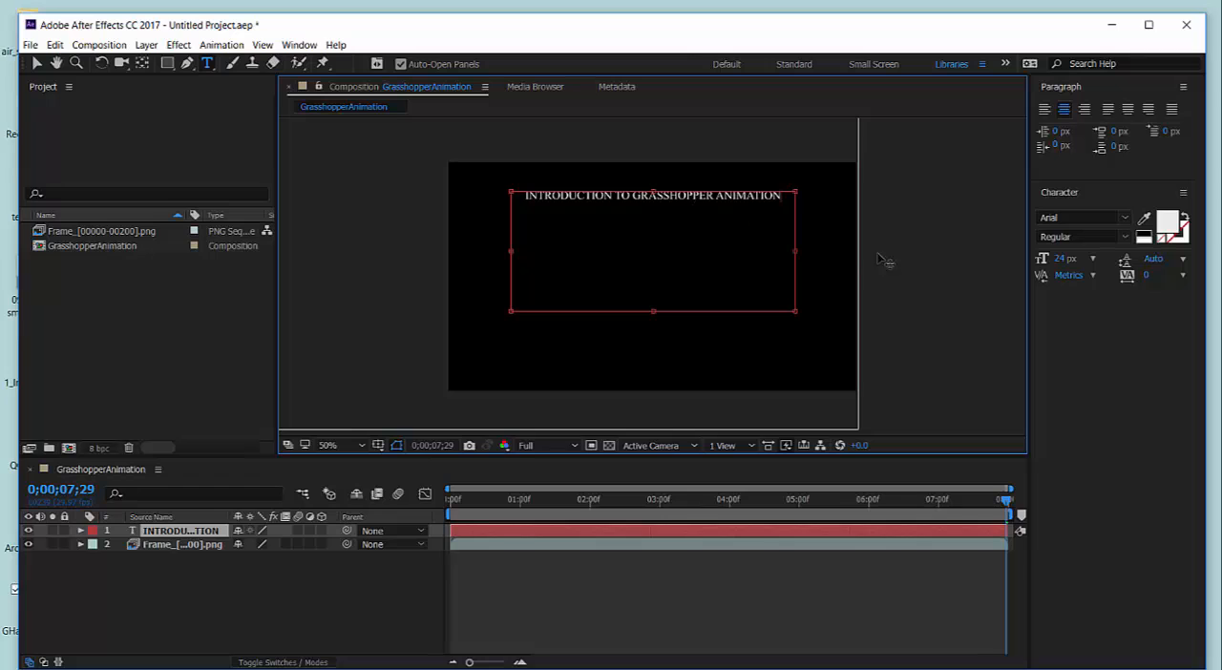
pyautogui.tripleClick(682, 196)
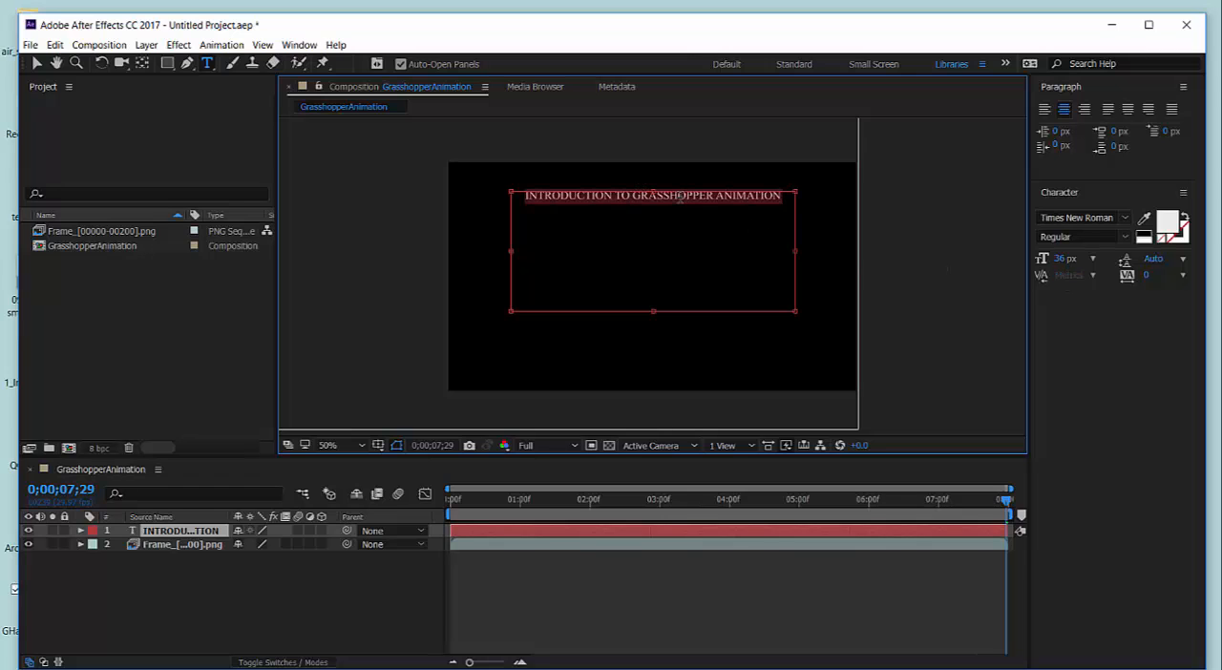
pyautogui.click(1093, 258)
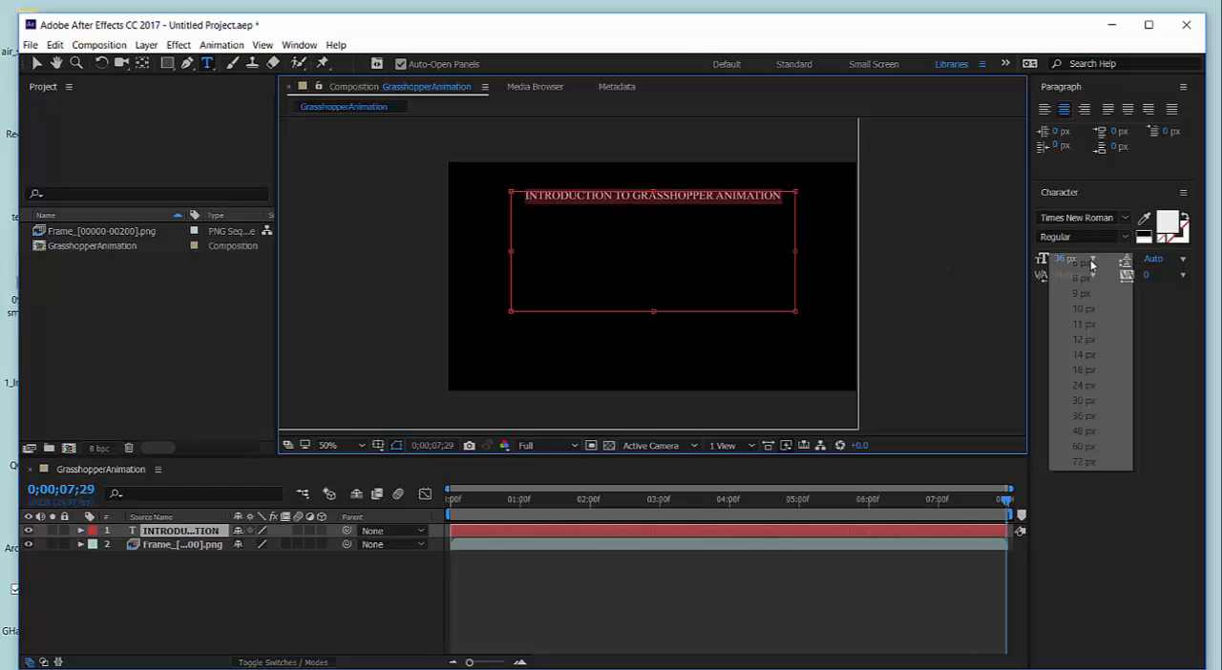
pyautogui.click(1087, 417)
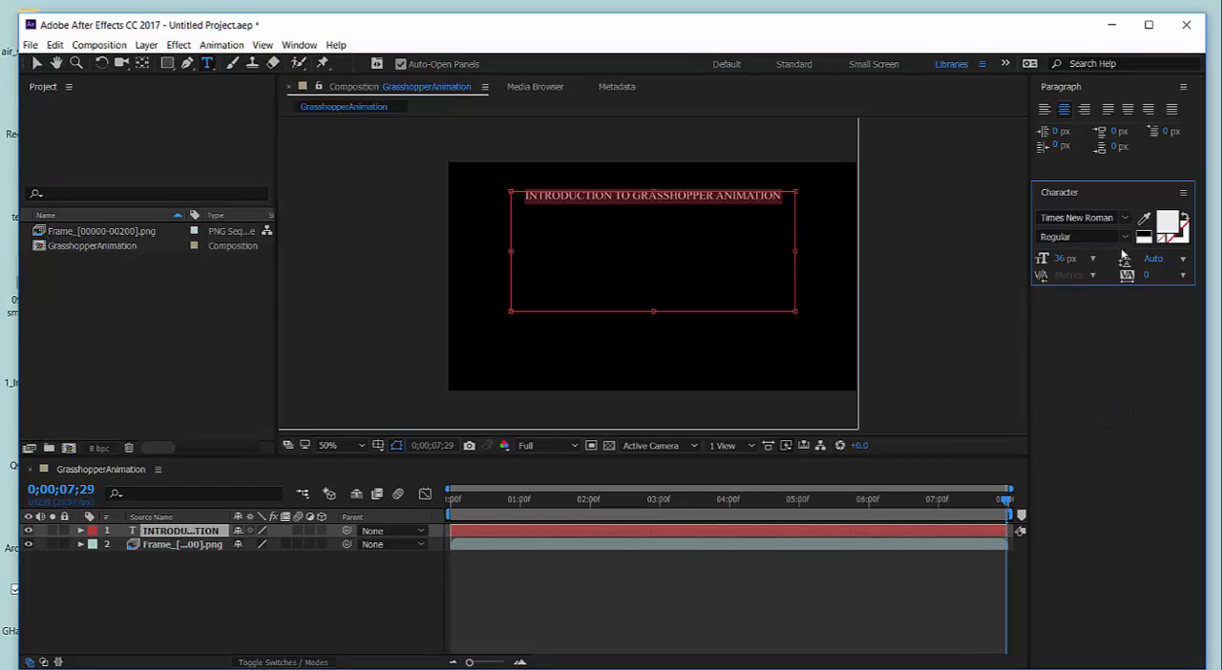
pyautogui.click(1094, 257)
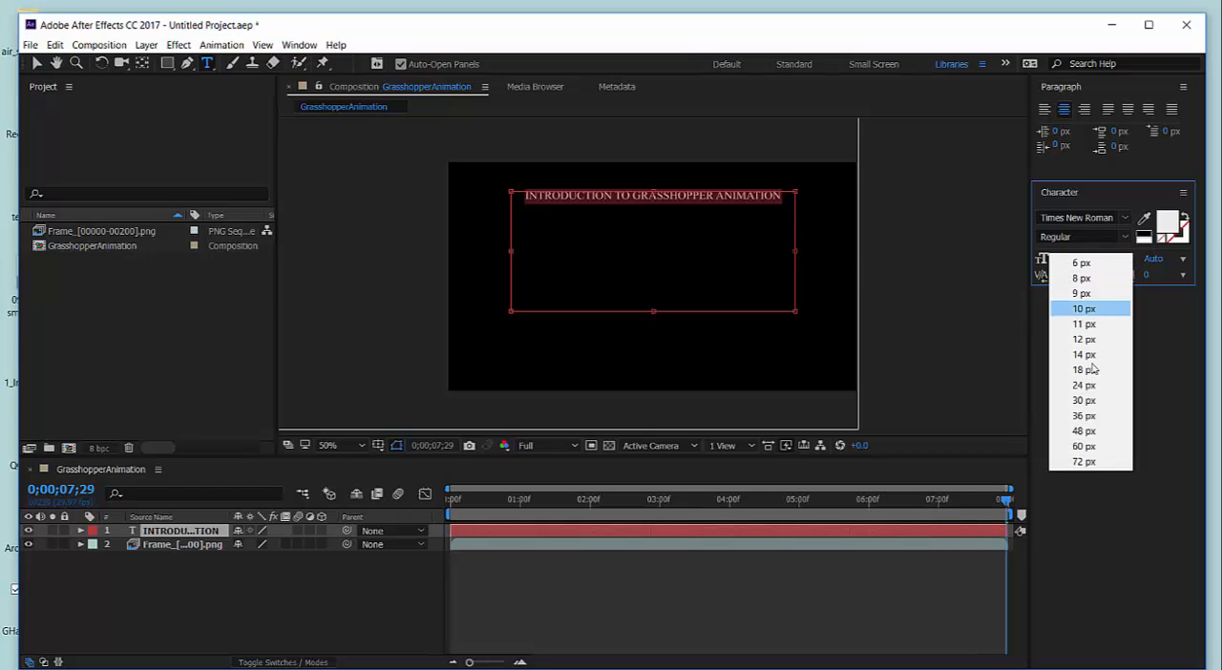
pyautogui.click(1088, 446)
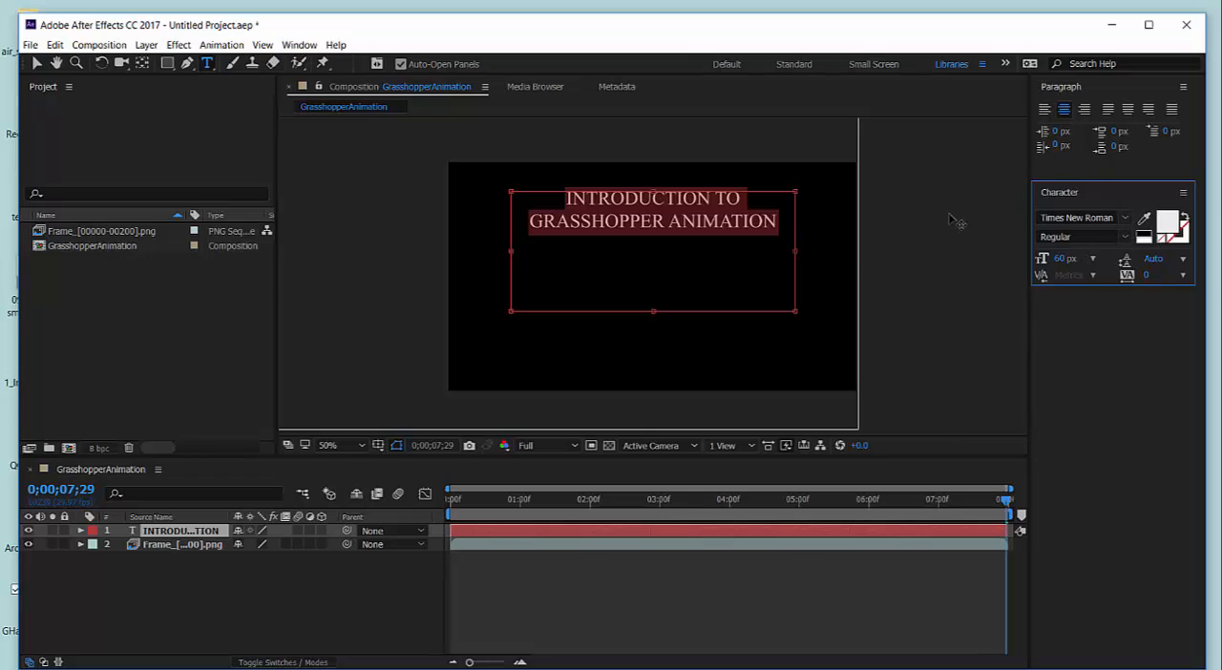
# Set the title's font to Verdana and shorten the text box from its lower edge to just below the second line.
pyautogui.click(1128, 219)
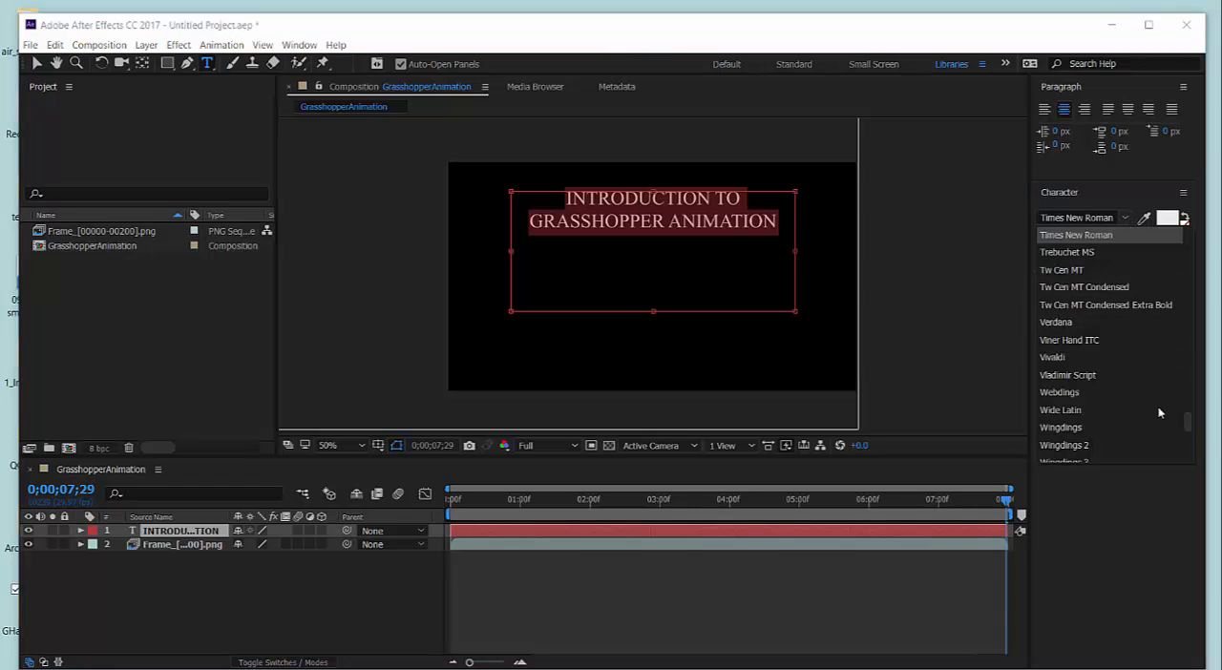
pyautogui.click(1059, 322)
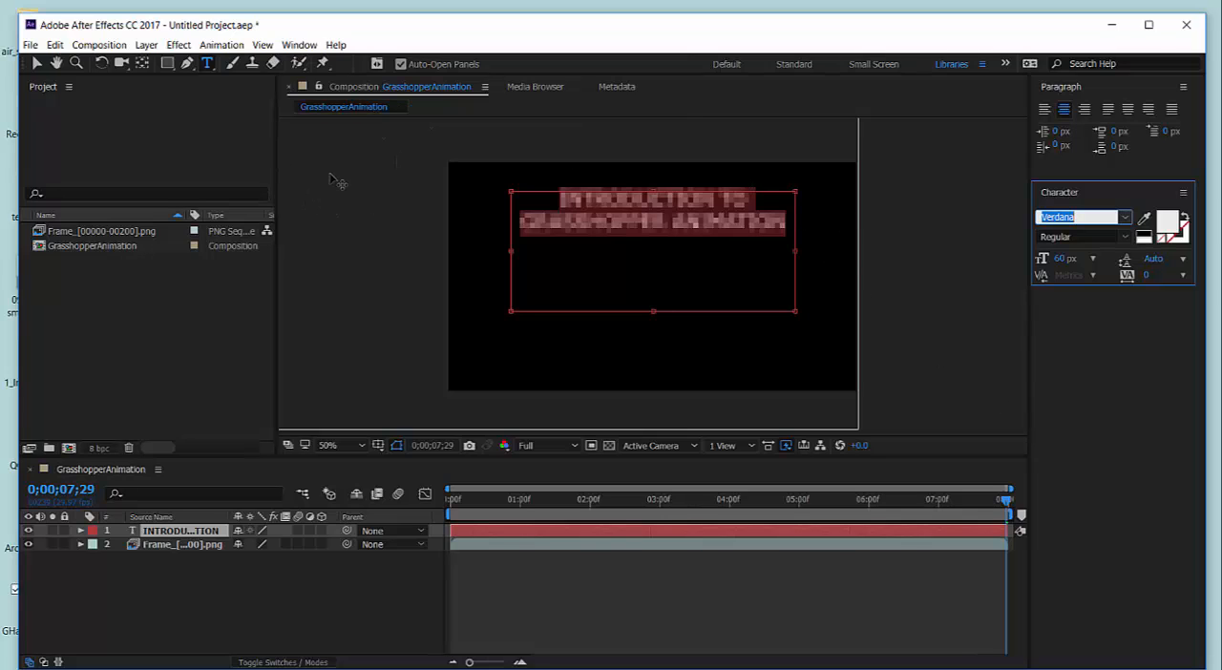
pyautogui.click(375, 204)
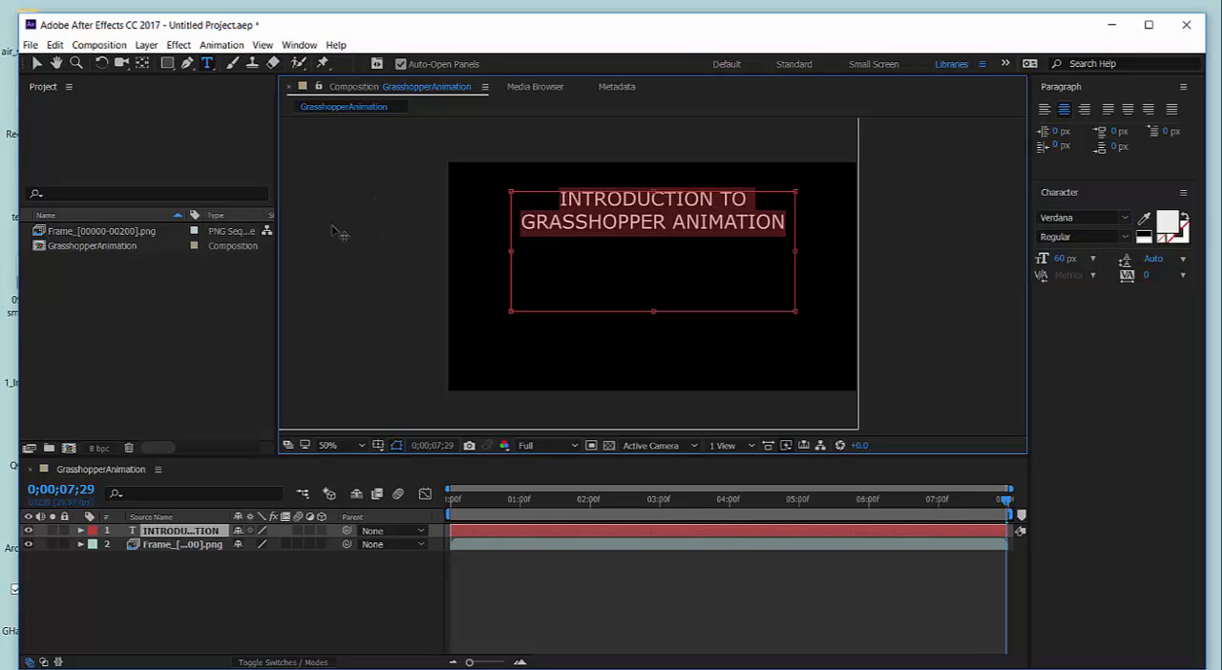
pyautogui.moveTo(654, 294); pyautogui.dragTo(654, 251)
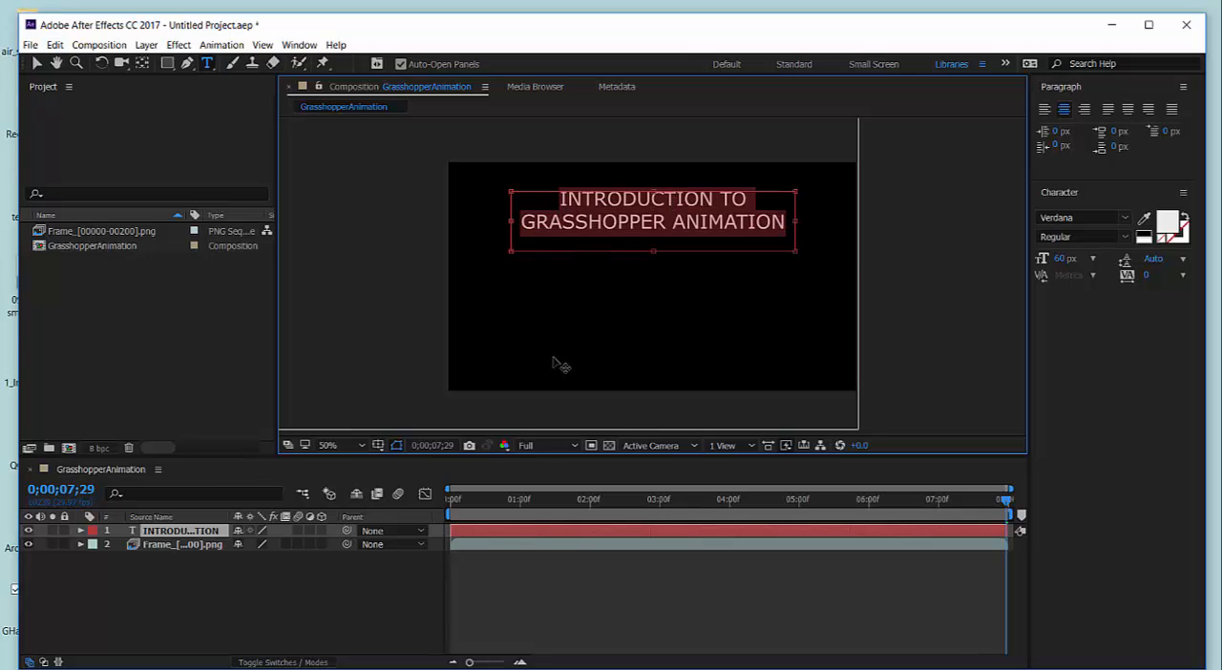
# Move the title straight down to slightly above the middle of the frame and deselect all layers.
pyautogui.click(38, 63)
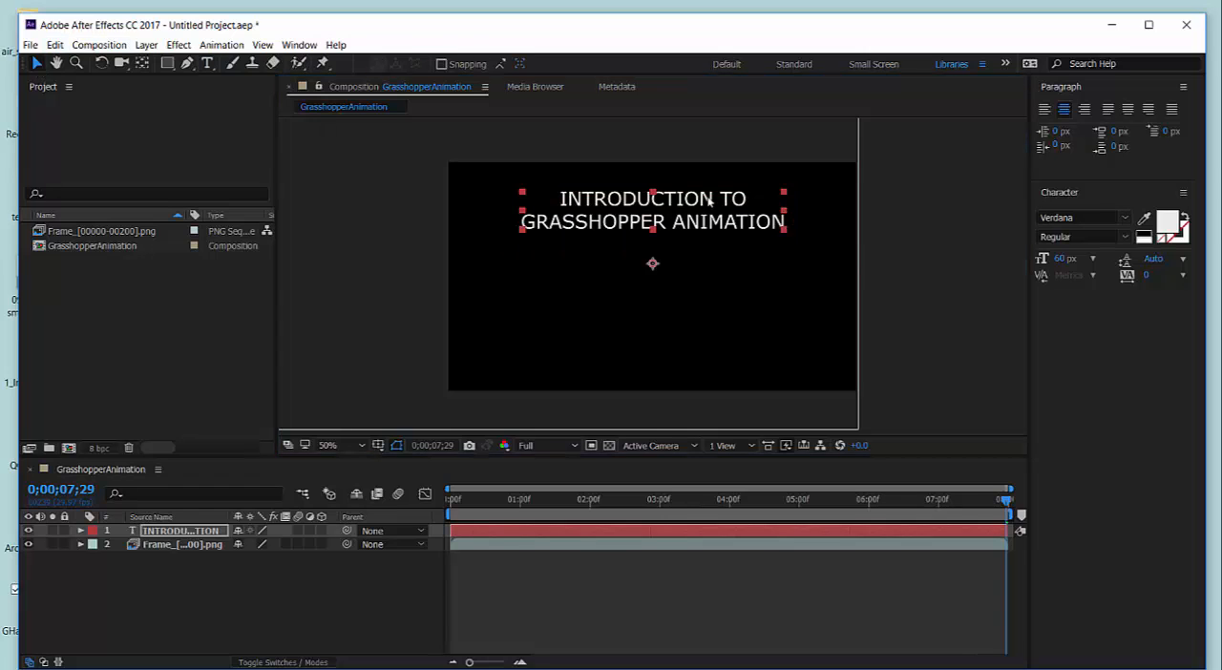
pyautogui.moveTo(612, 203); pyautogui.dragTo(611, 280)
pyautogui.press('capslock')
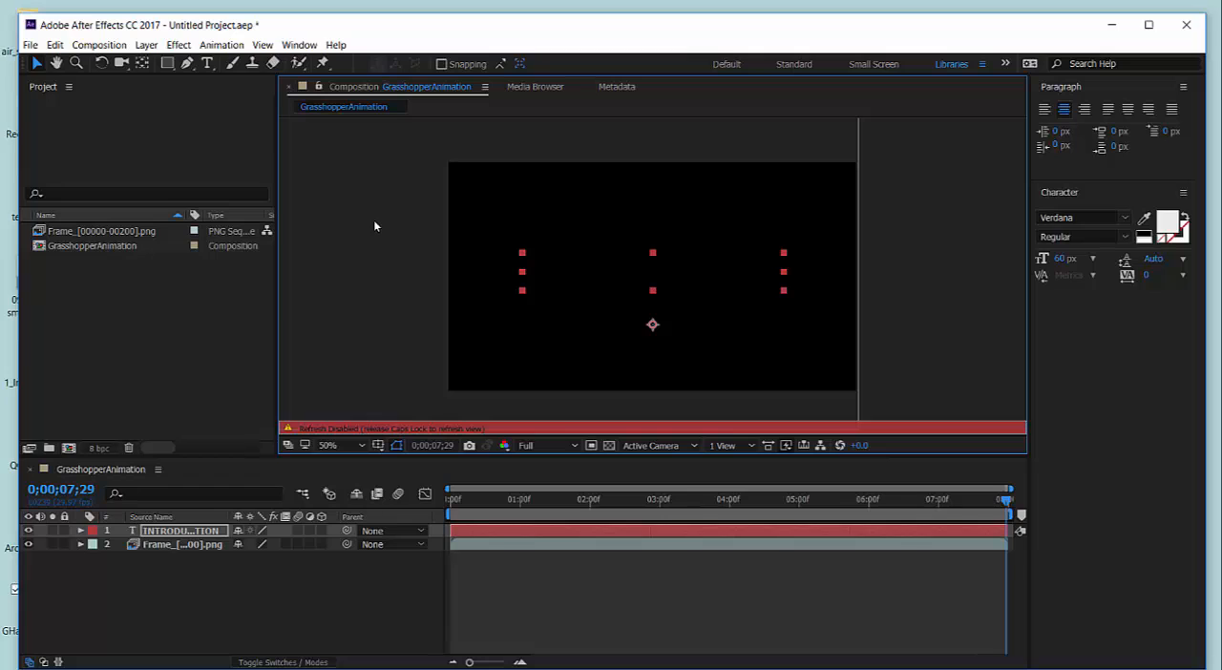
pyautogui.press('capslock')
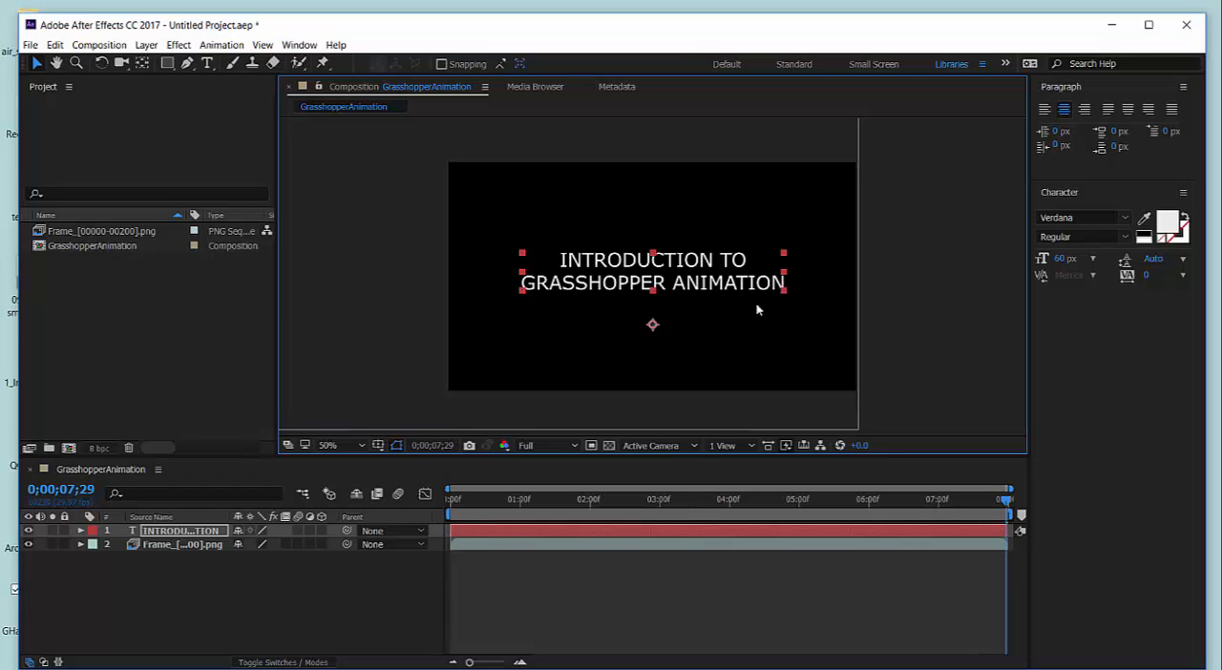
pyautogui.moveTo(612, 278); pyautogui.dragTo(612, 259)
pyautogui.press('capslock')
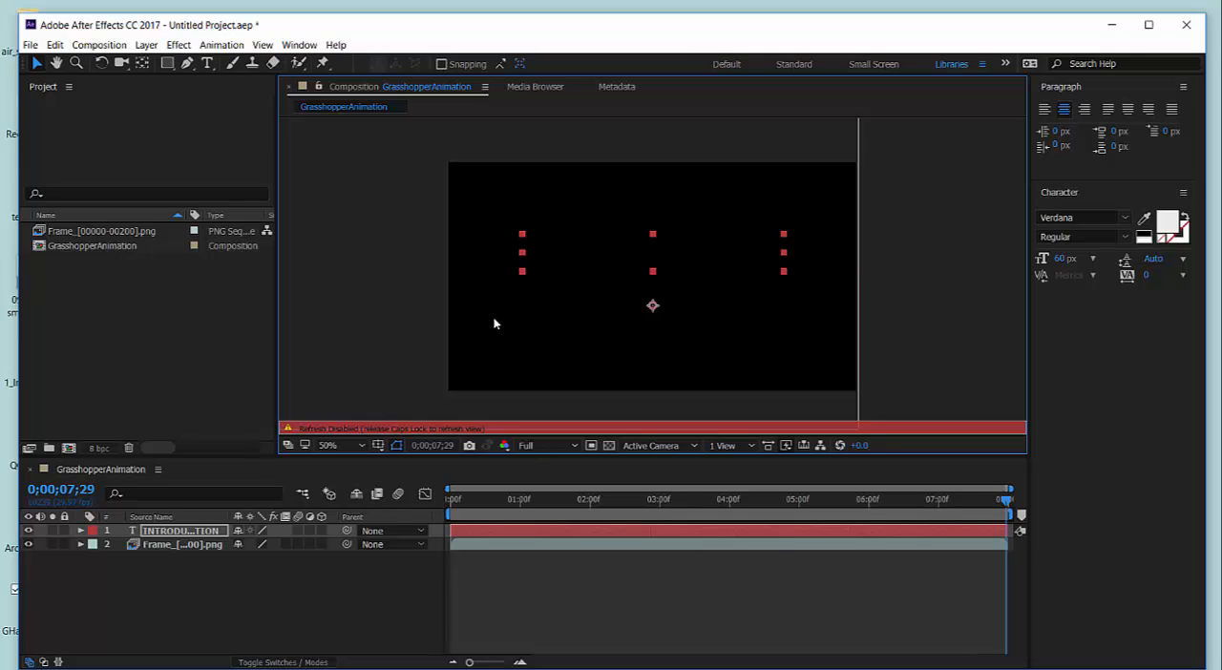
pyautogui.press('capslock')
pyautogui.click(417, 334)
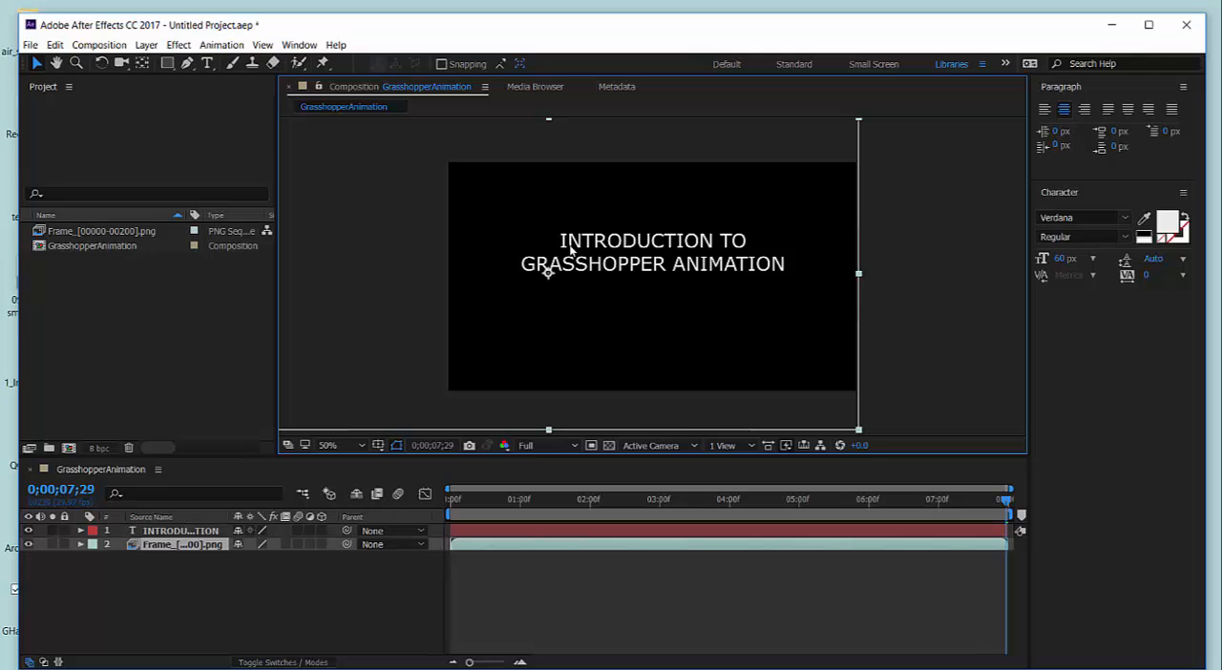
pyautogui.click(916, 287)
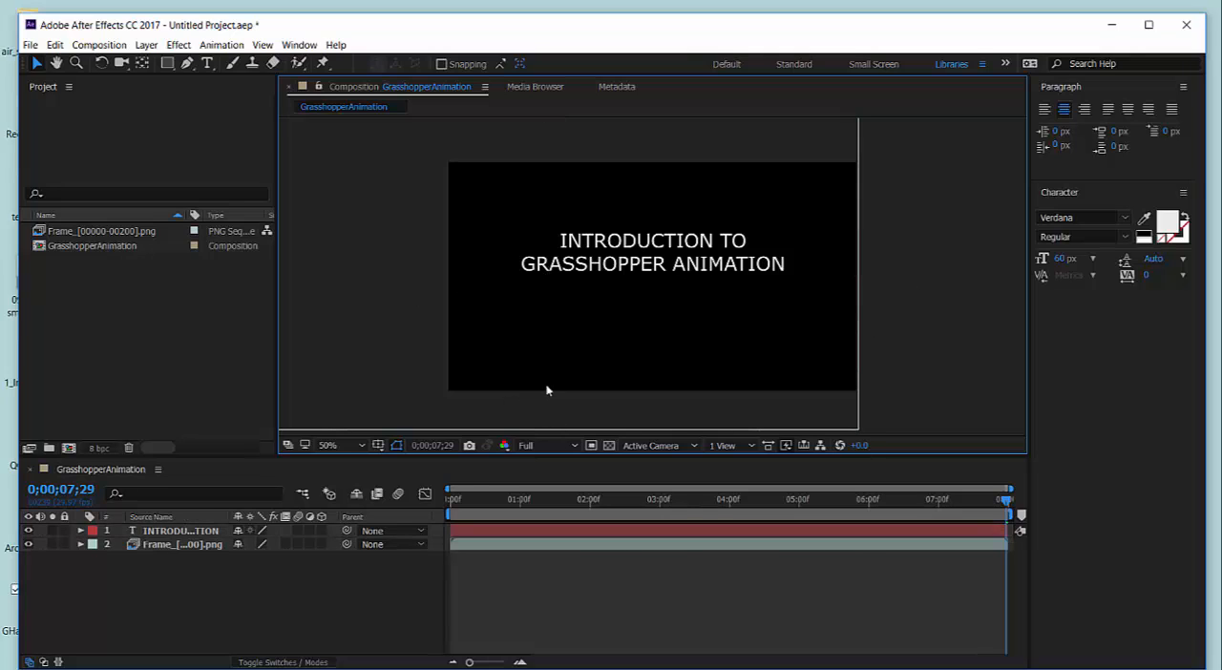
# Expand the transform properties of the title and PNG sequence layers and enlarge the timeline area to show them.
pyautogui.click(81, 531)
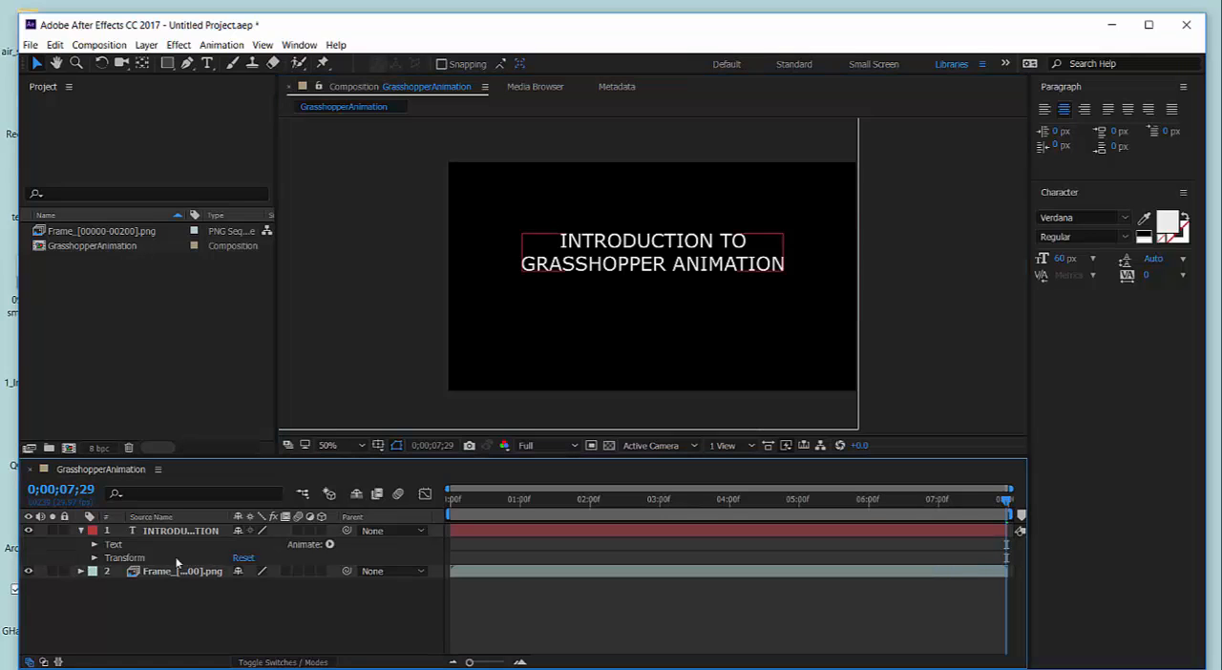
pyautogui.click(95, 545)
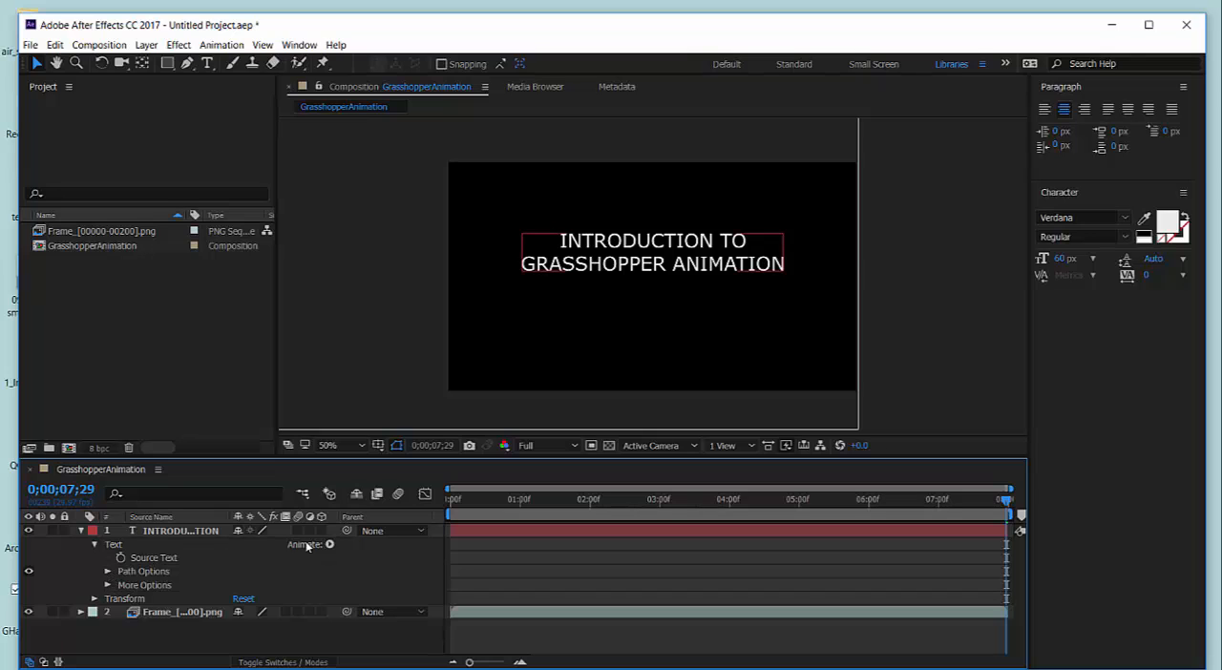
pyautogui.click(648, 312)
pyautogui.click(94, 544)
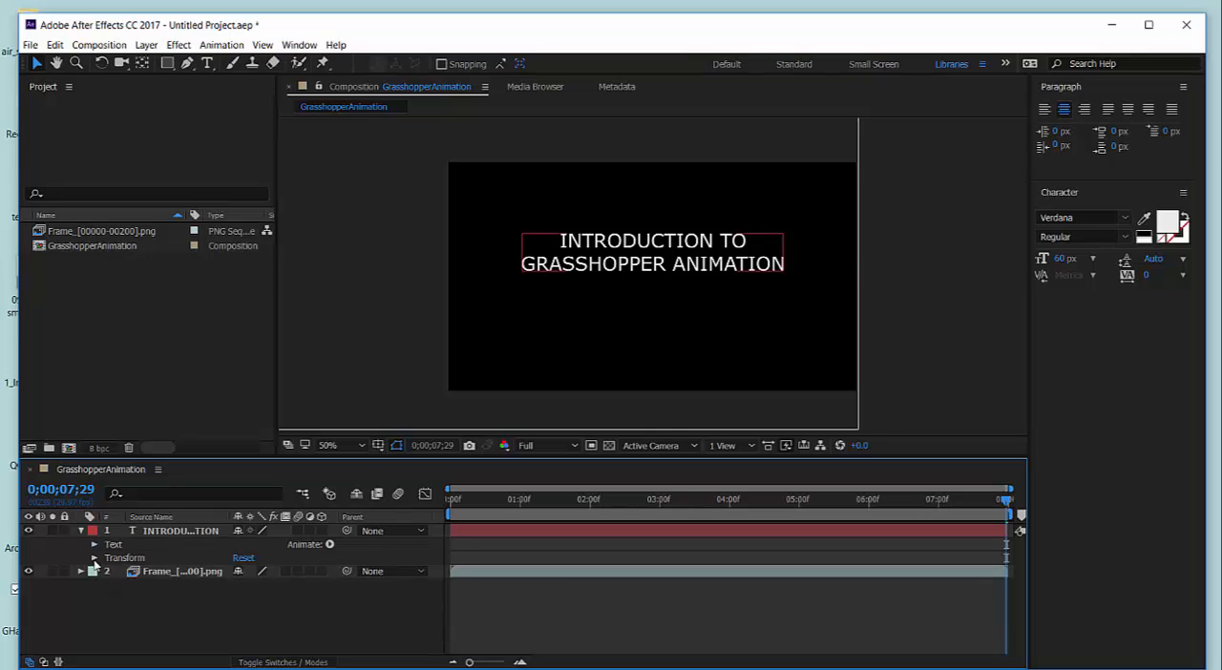
pyautogui.click(93, 558)
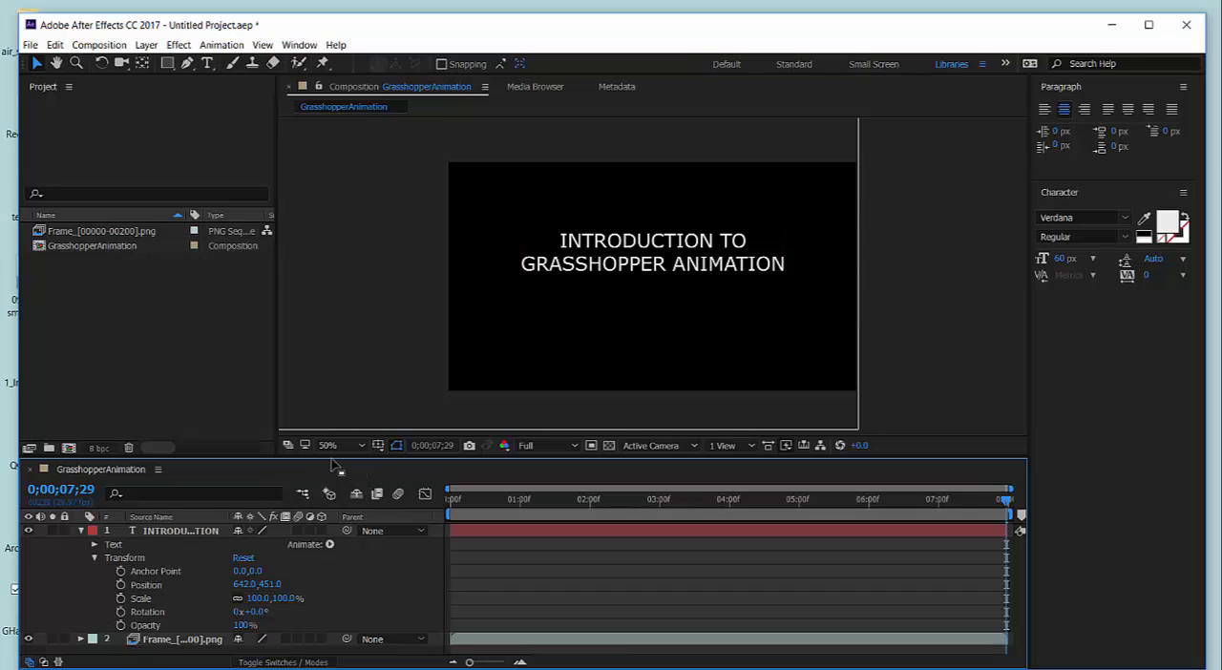
pyautogui.moveTo(251, 457); pyautogui.dragTo(263, 395)
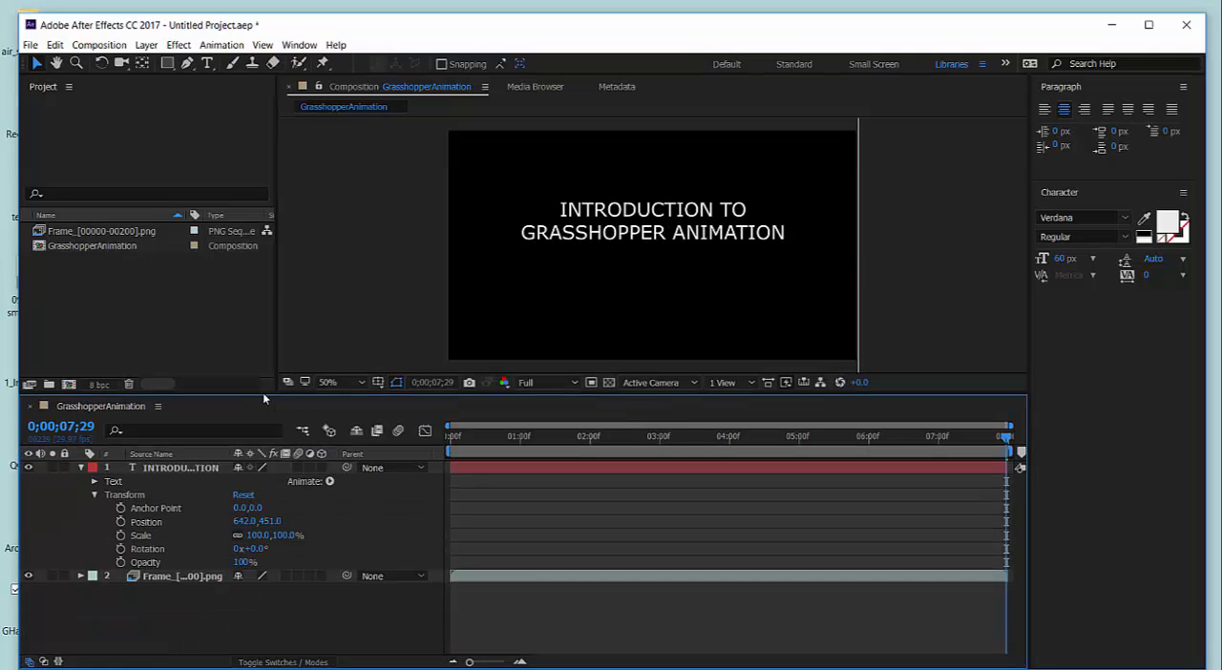
pyautogui.click(81, 577)
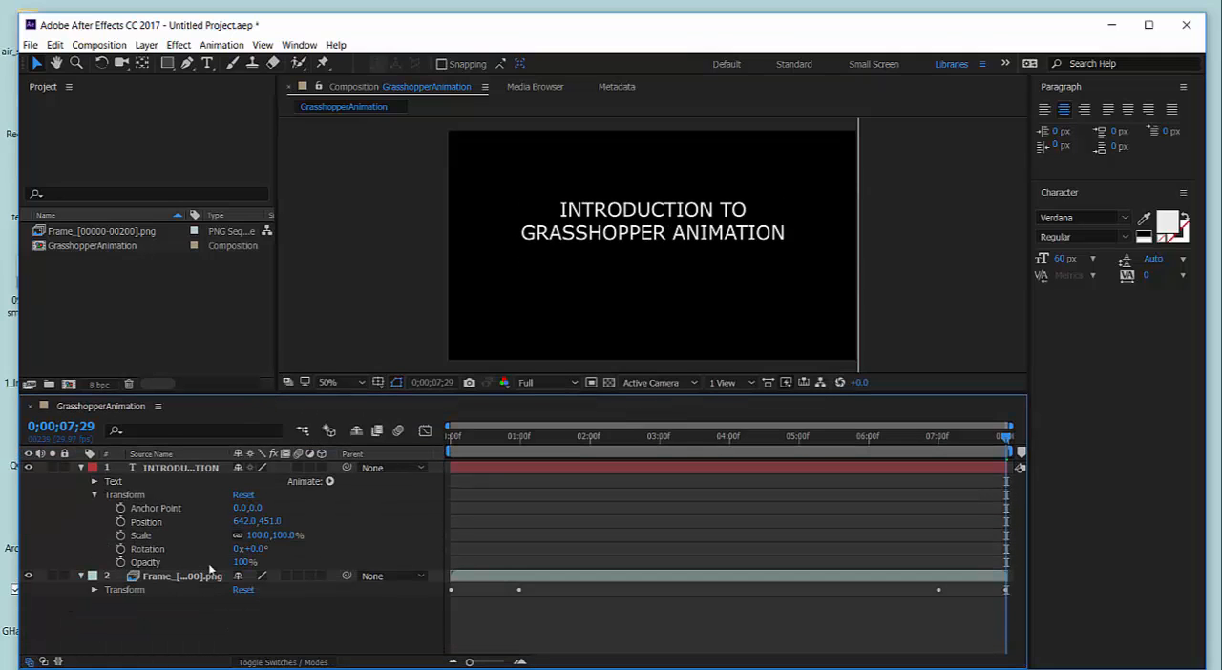
pyautogui.click(94, 589)
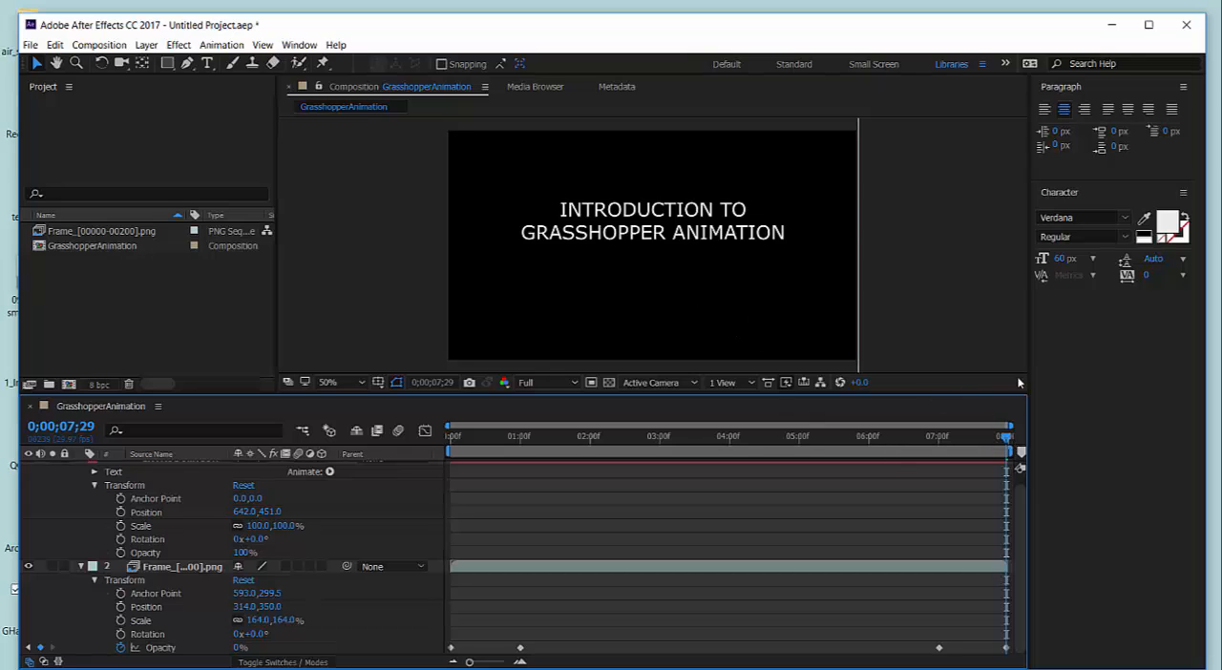
# Copy all opacity keyframes from the PNG sequence layer to the title layer's opacity, starting at 0;00;00;00.
pyautogui.moveTo(1009, 444); pyautogui.dragTo(422, 464)
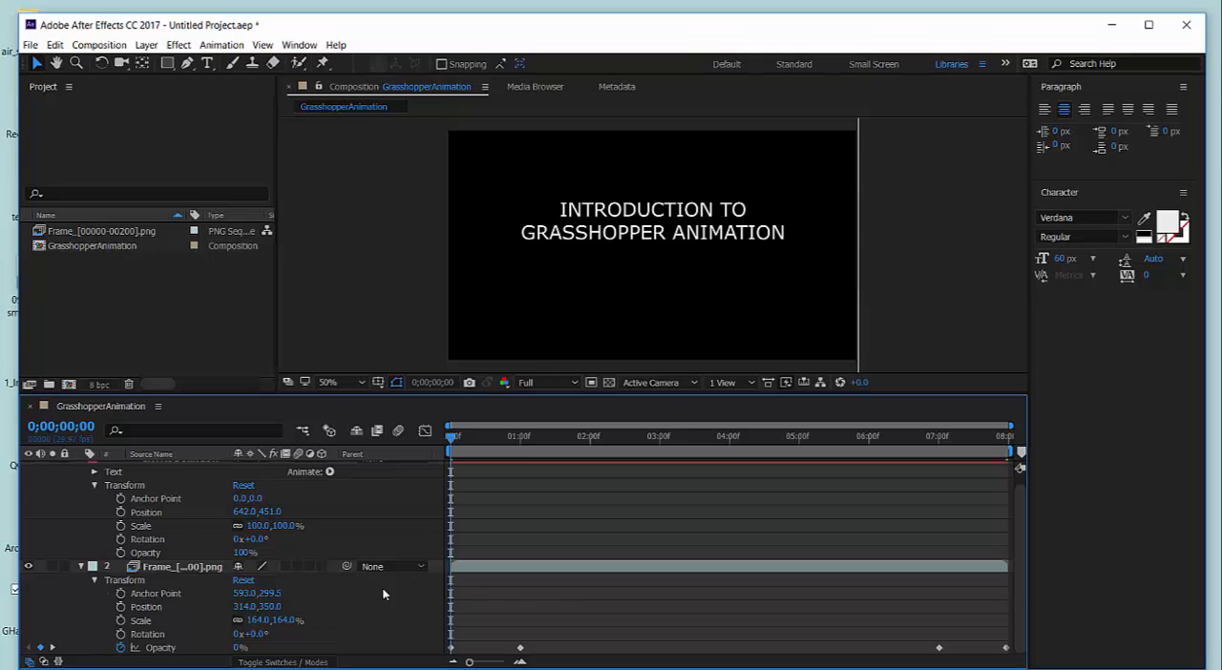
pyautogui.click(190, 650)
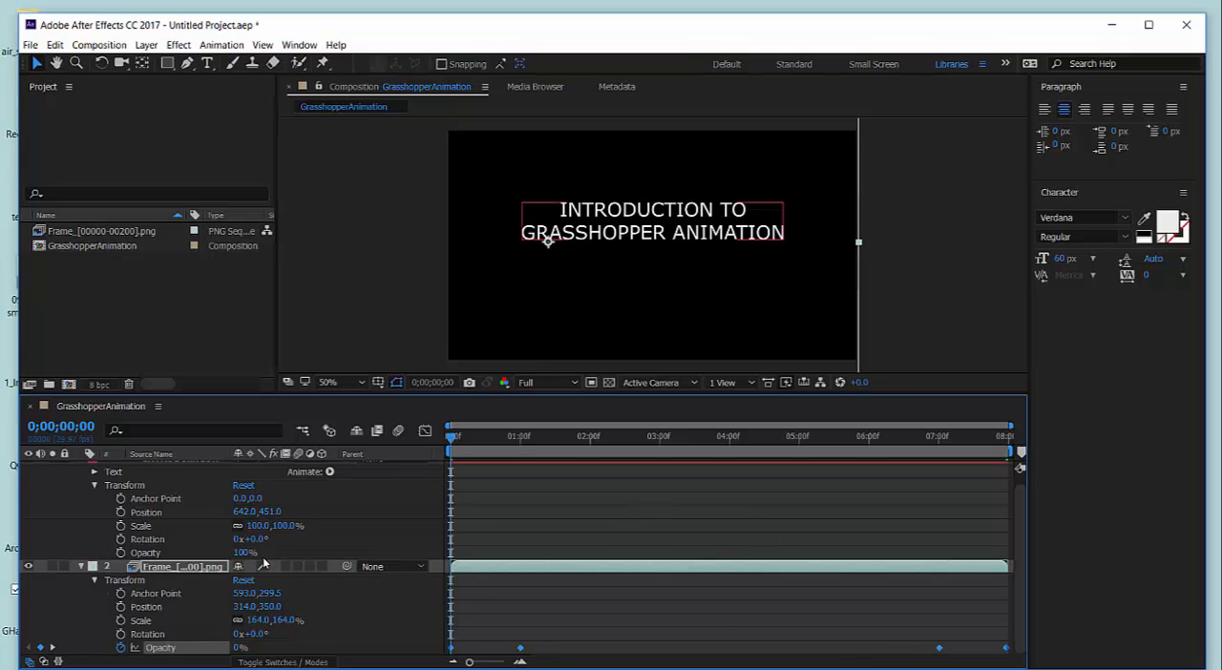
pyautogui.click(183, 555)
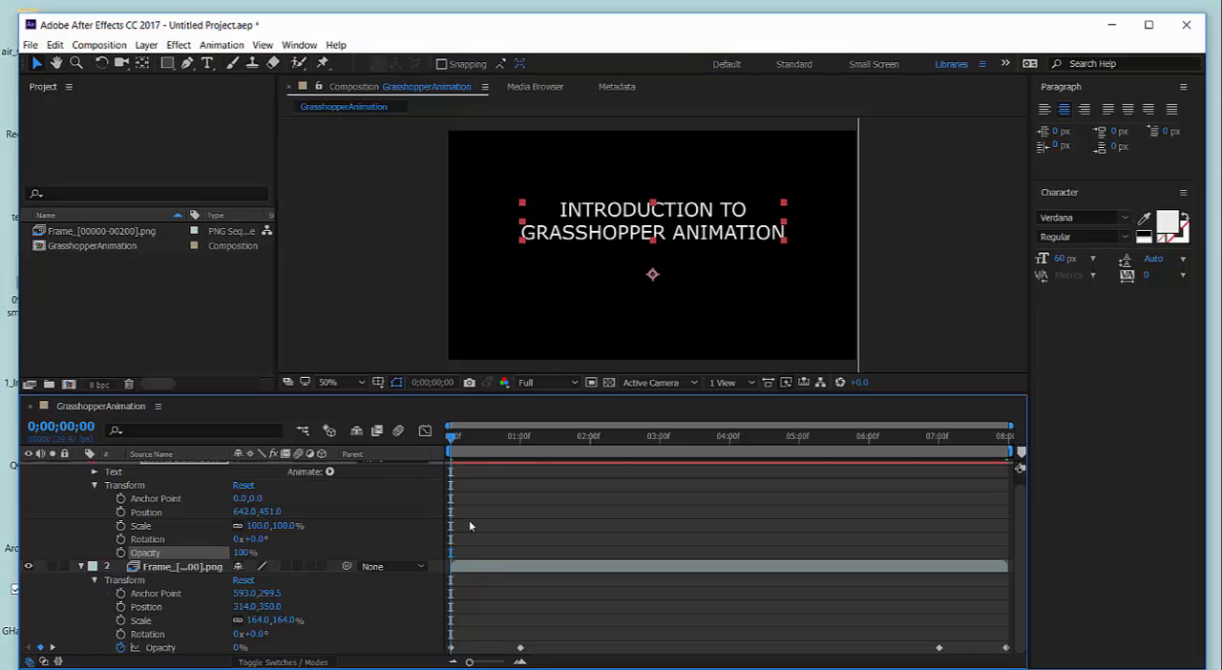
pyautogui.hotkey('ctrl', 'v')
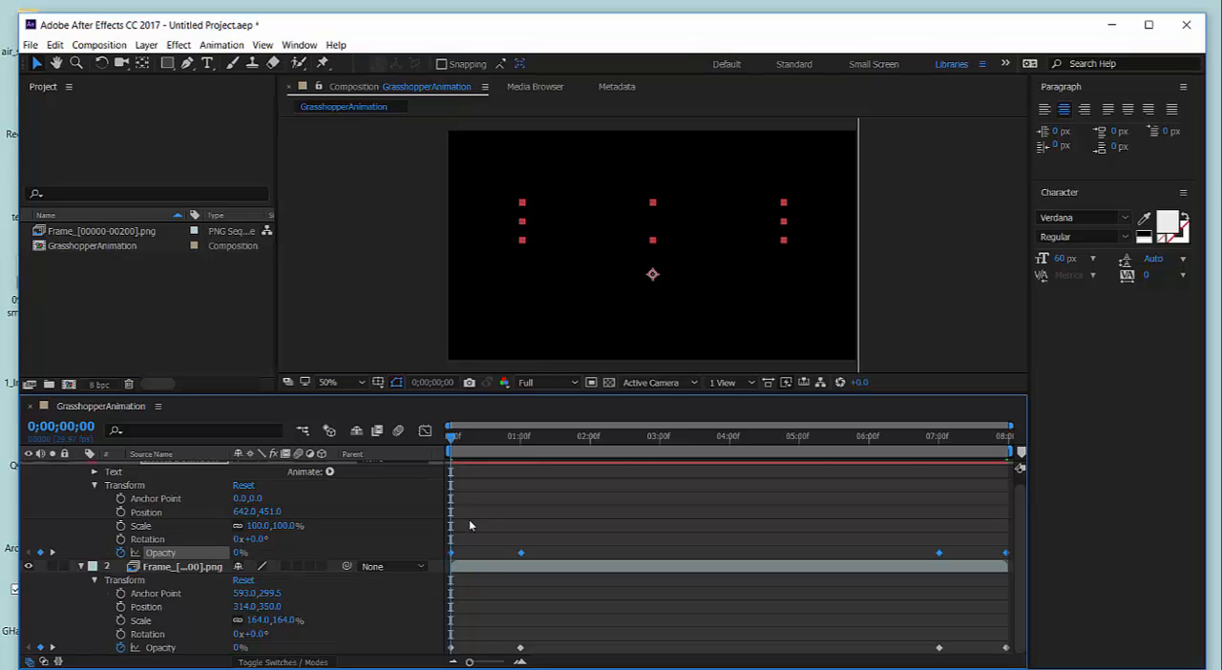
# Preview the whole animation and scrub through the first second to check the title's fade-in.
pyautogui.press('space')
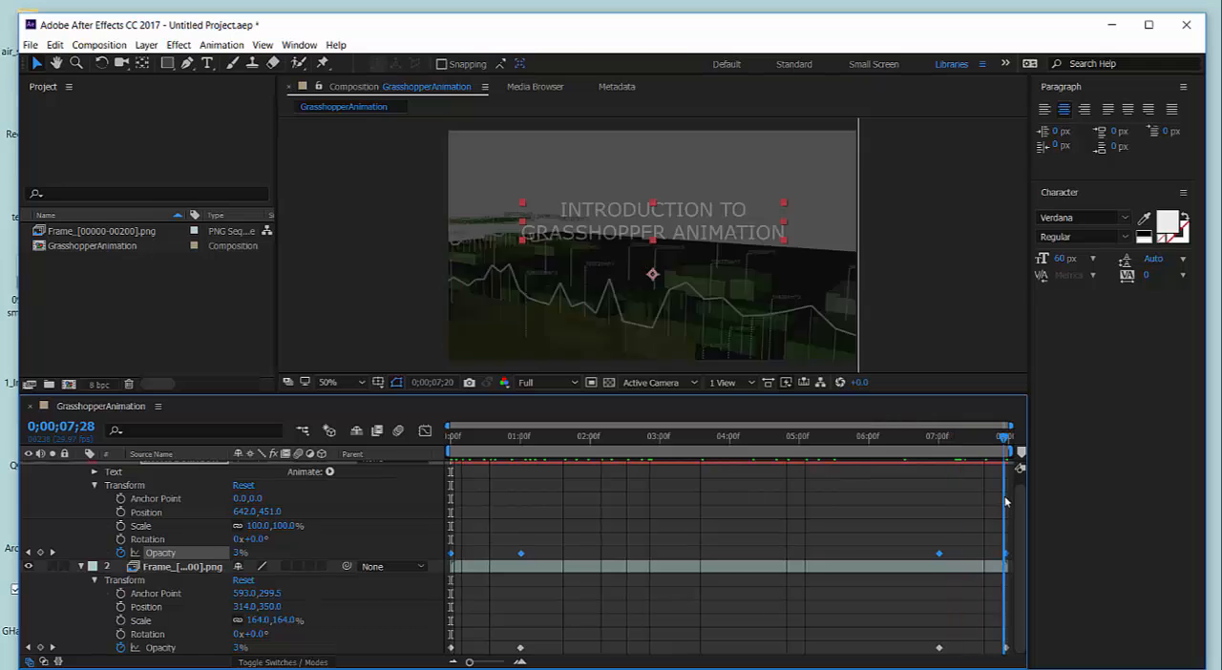
pyautogui.moveTo(1001, 496); pyautogui.dragTo(456, 442)
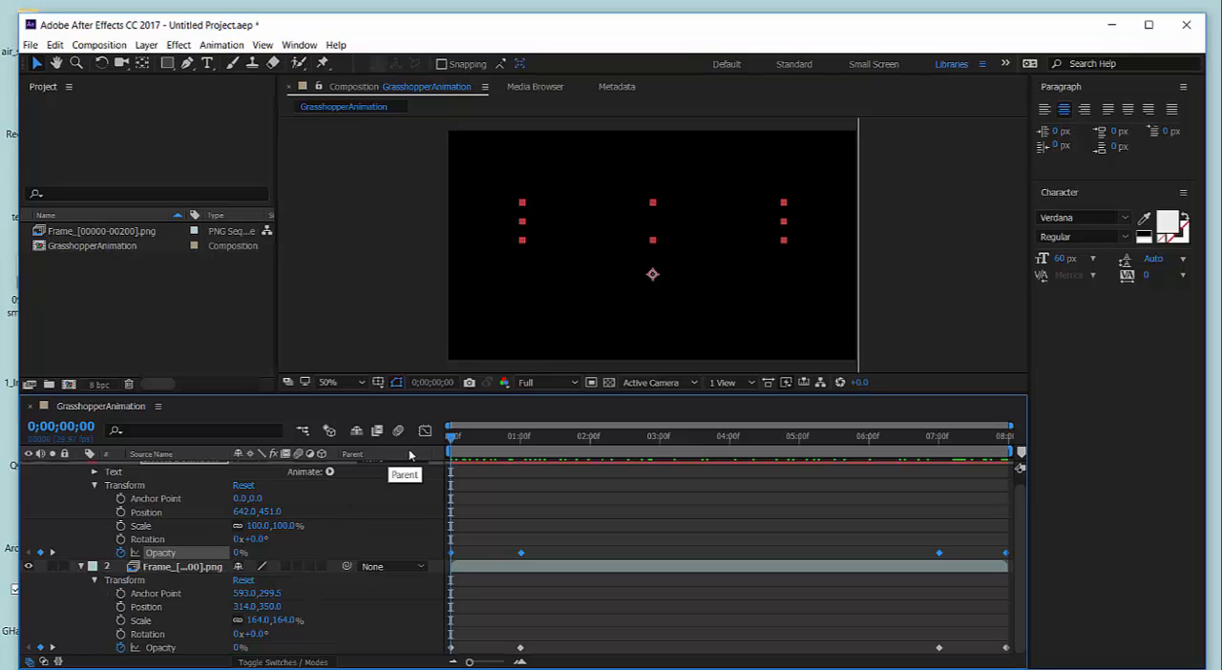
pyautogui.moveTo(452, 437); pyautogui.dragTo(494, 468)
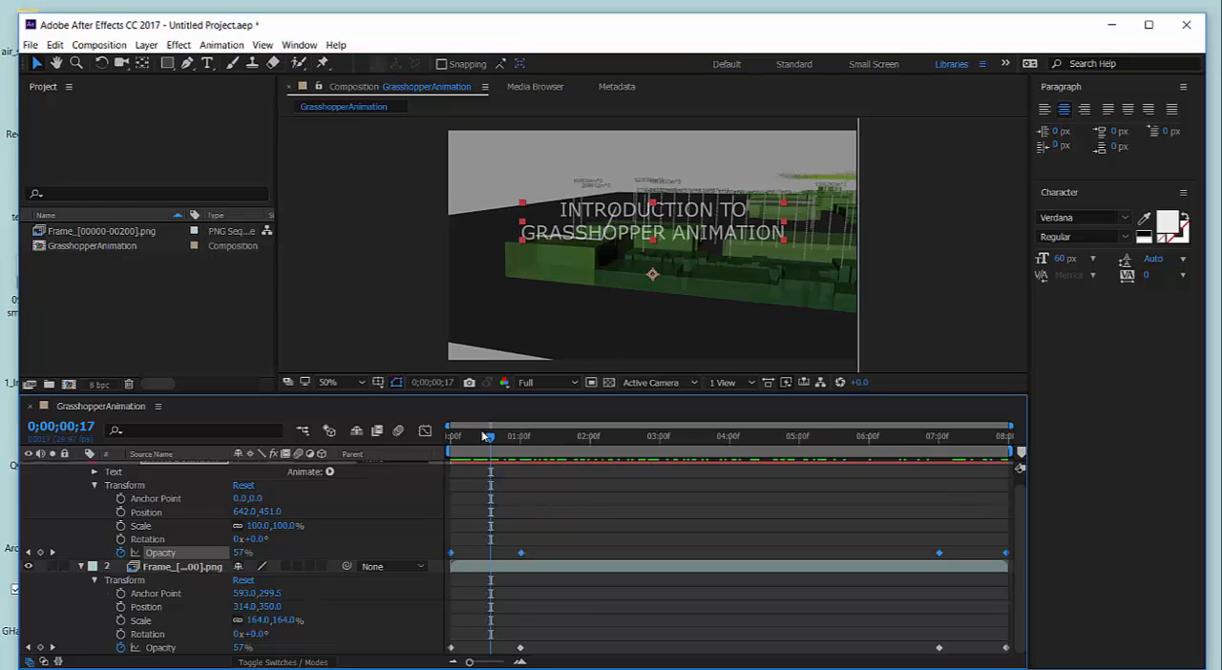
pyautogui.moveTo(491, 442)
pyautogui.mouseDown()
pyautogui.moveTo(916, 462)
pyautogui.moveTo(455, 460)
pyautogui.moveTo(493, 461)
pyautogui.mouseUp()
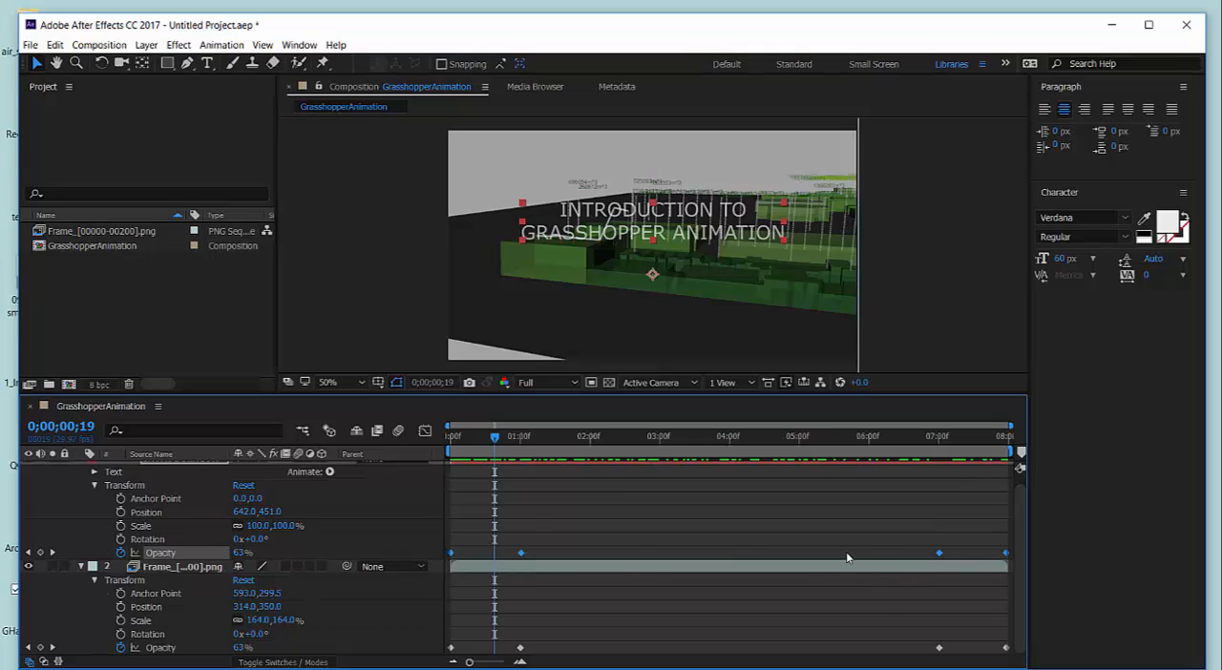
# Delete the title's two fade-out opacity keyframes at about 7 and 8 seconds.
pyautogui.click(888, 557)
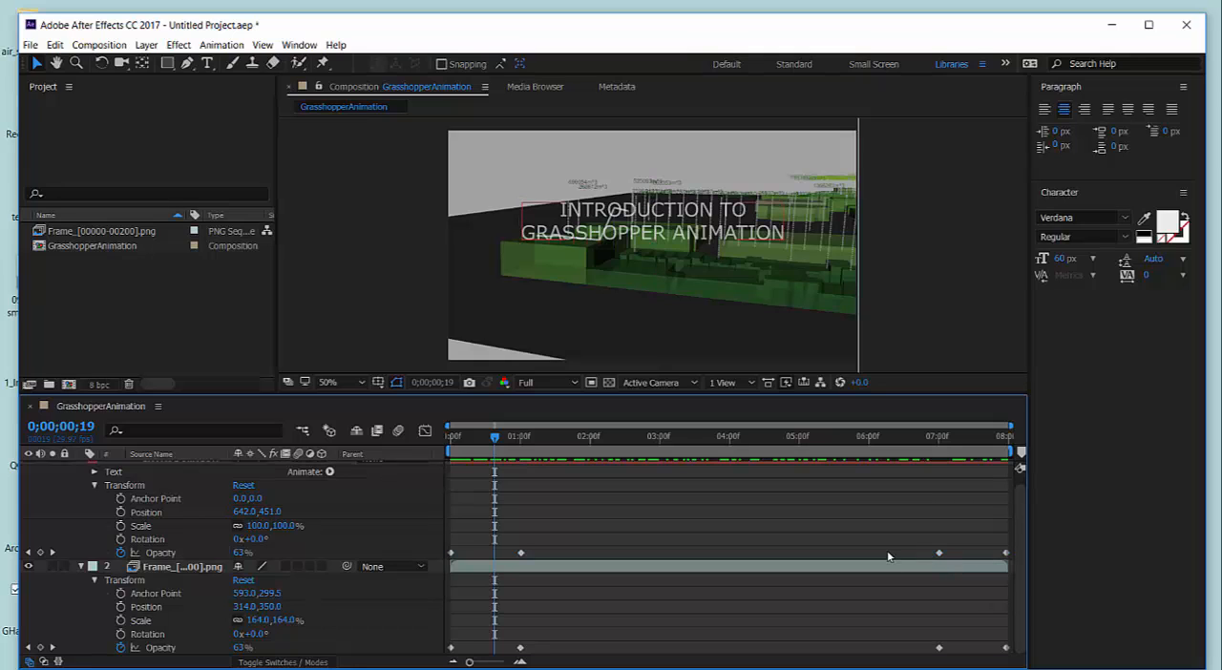
pyautogui.click(940, 554)
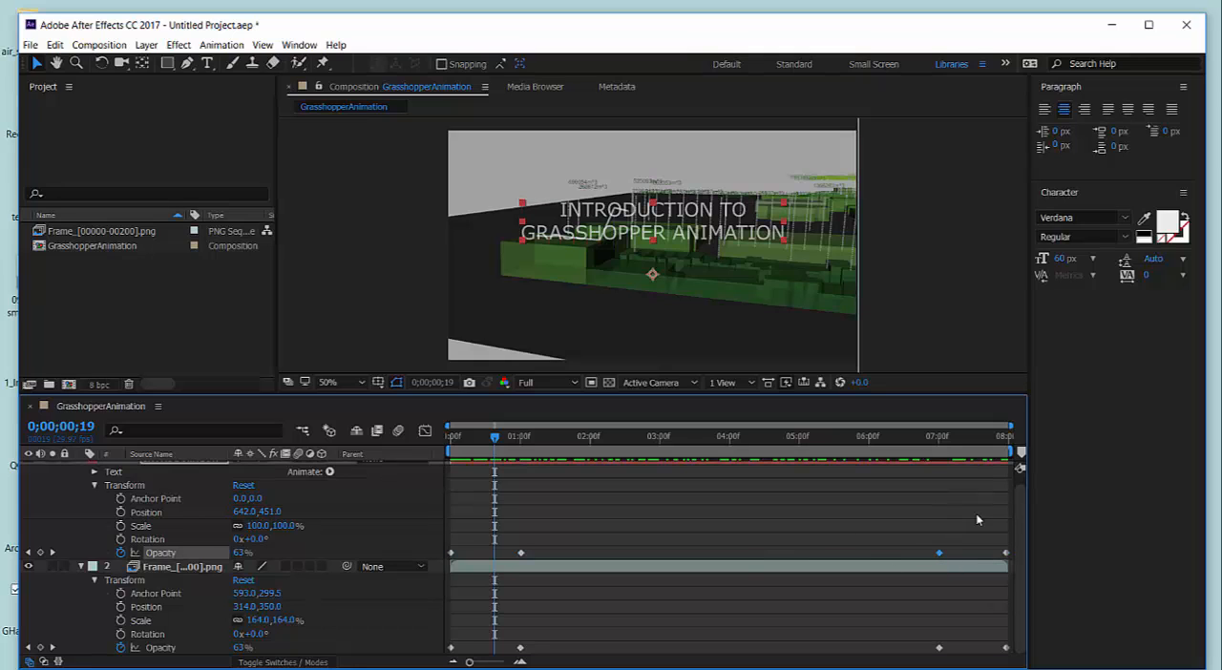
pyautogui.keyDown('shift'); pyautogui.click(1006, 553); pyautogui.keyUp('shift')
pyautogui.press('Delete')
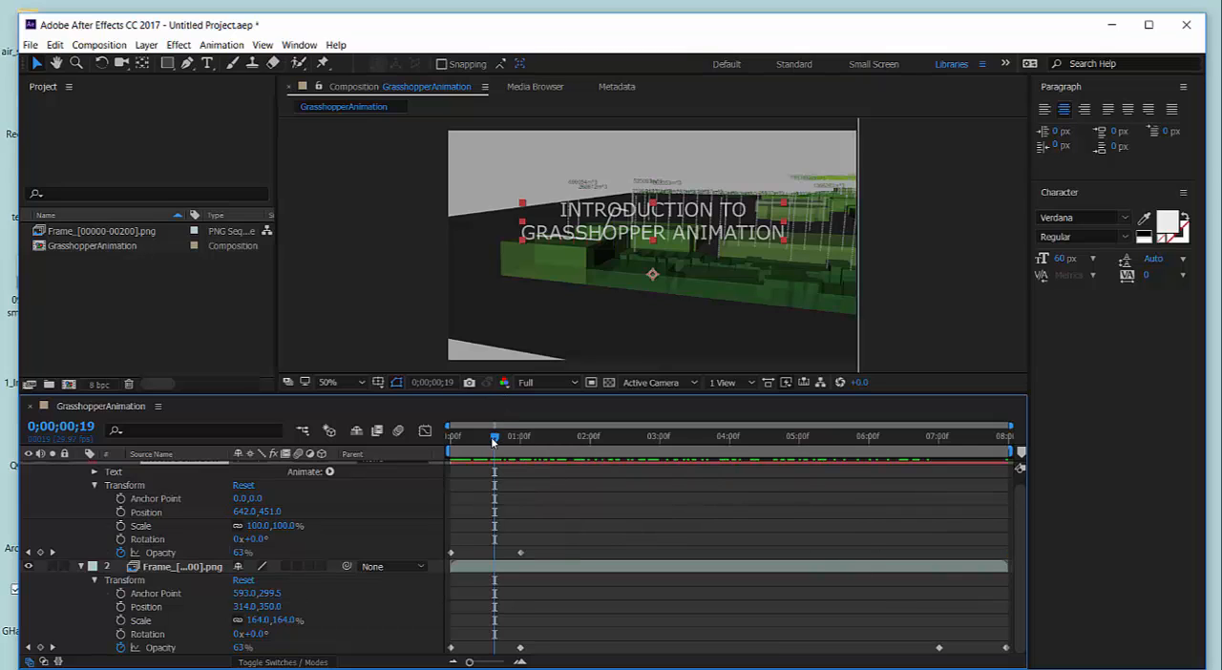
# Shorten the title's fade-in by moving its second opacity keyframe from one second to 0;00;00;10.
pyautogui.moveTo(493, 441)
pyautogui.mouseDown()
pyautogui.moveTo(452, 443)
pyautogui.moveTo(493, 460)
pyautogui.moveTo(490, 439)
pyautogui.mouseUp()
pyautogui.moveTo(513, 453); pyautogui.dragTo(578, 462)
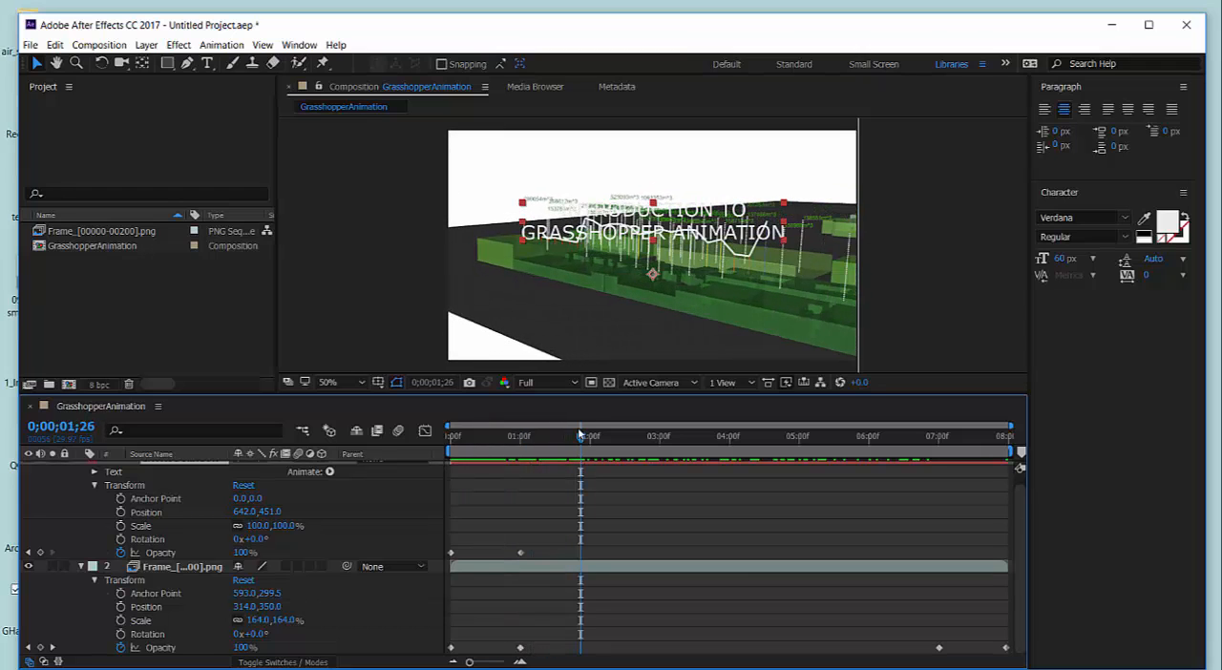
pyautogui.click(583, 444)
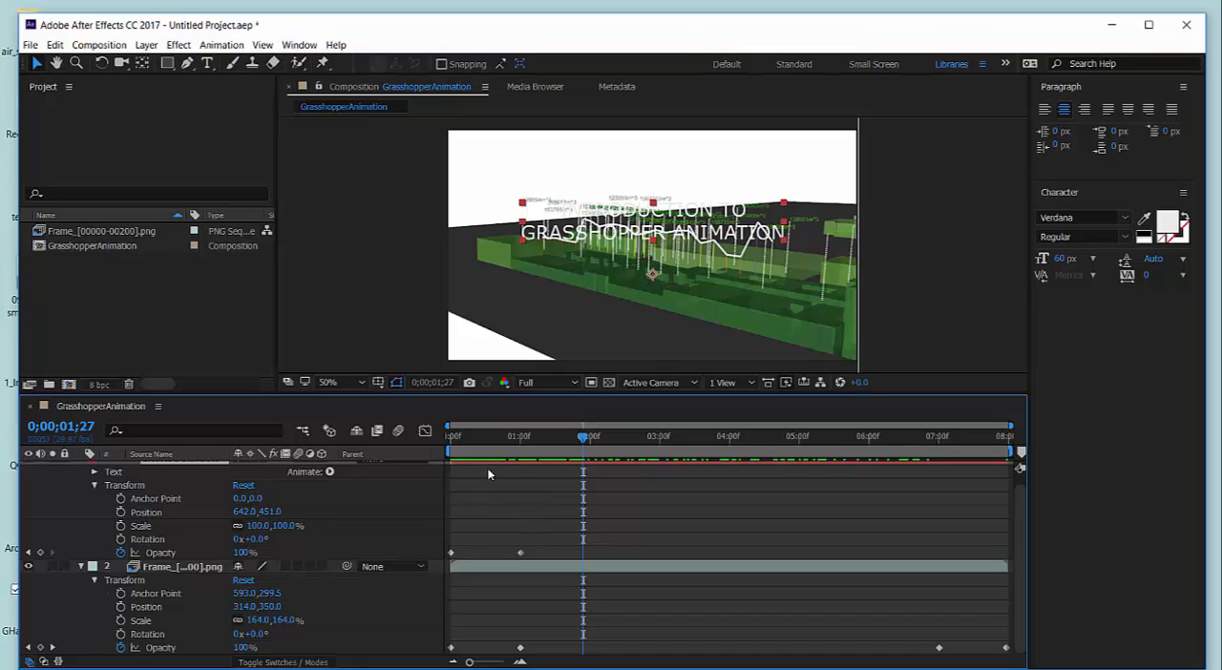
pyautogui.moveTo(585, 442); pyautogui.dragTo(475, 458)
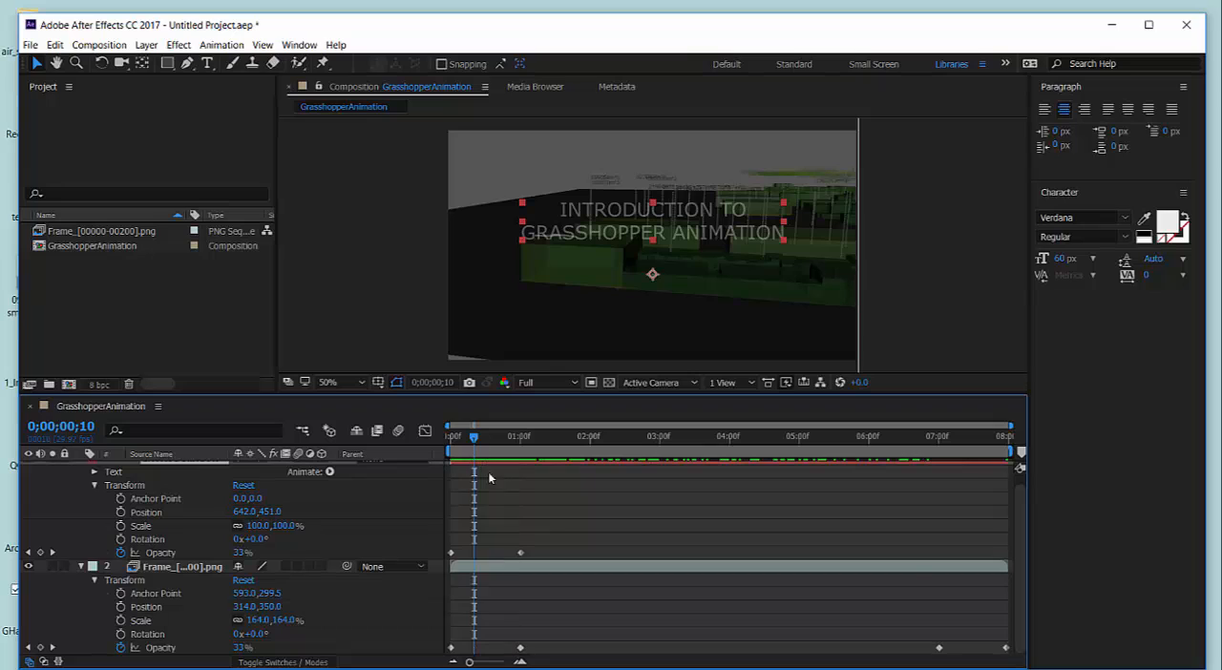
pyautogui.click(520, 553)
pyautogui.moveTo(519, 556); pyautogui.dragTo(476, 559)
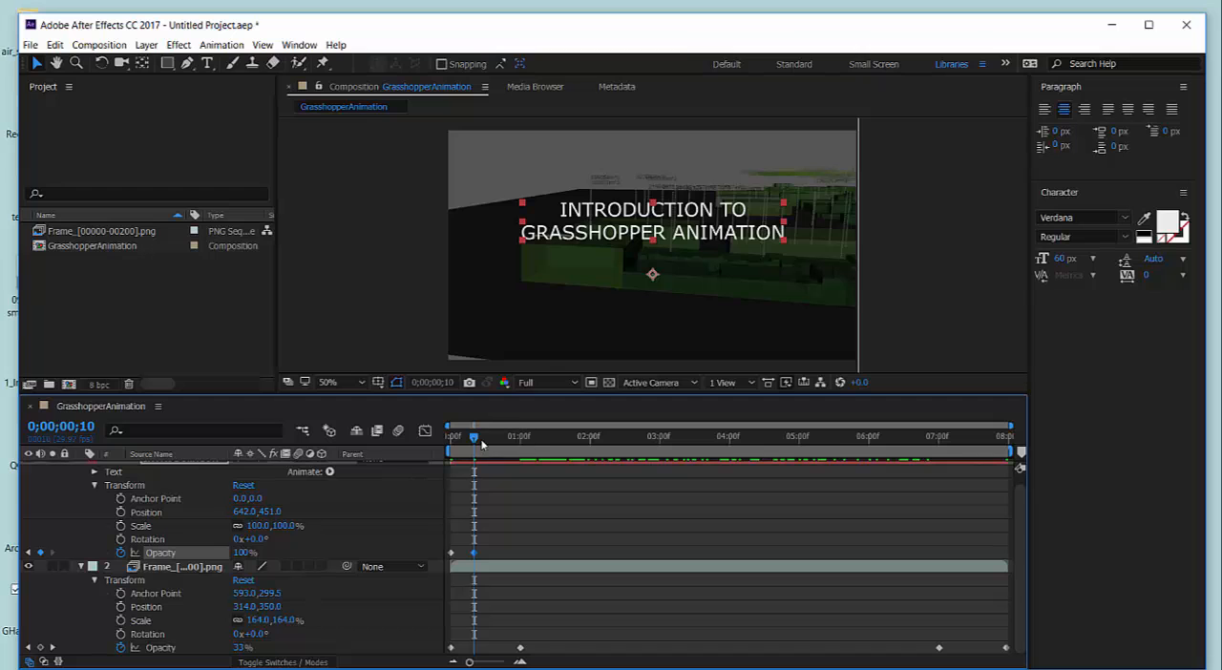
# Paste a copy of the title's first opacity keyframe at 0;00;01;10 to fade it out, and scrub back through the fade.
pyautogui.moveTo(473, 436); pyautogui.dragTo(503, 453)
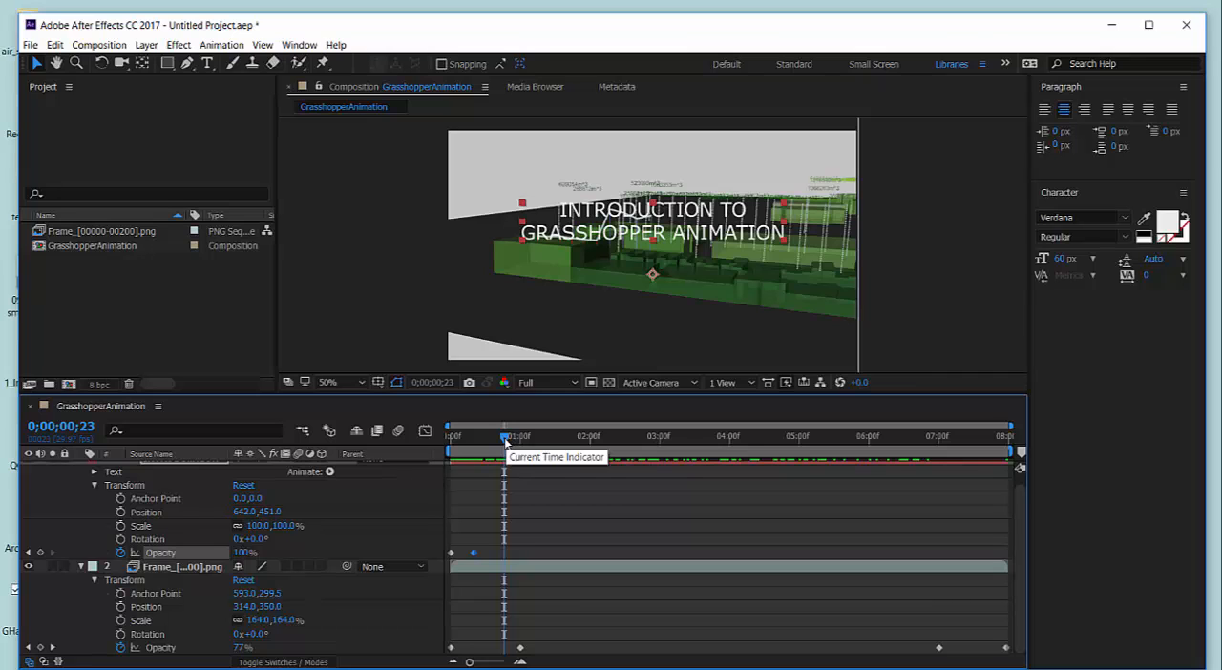
pyautogui.moveTo(506, 442); pyautogui.dragTo(542, 437)
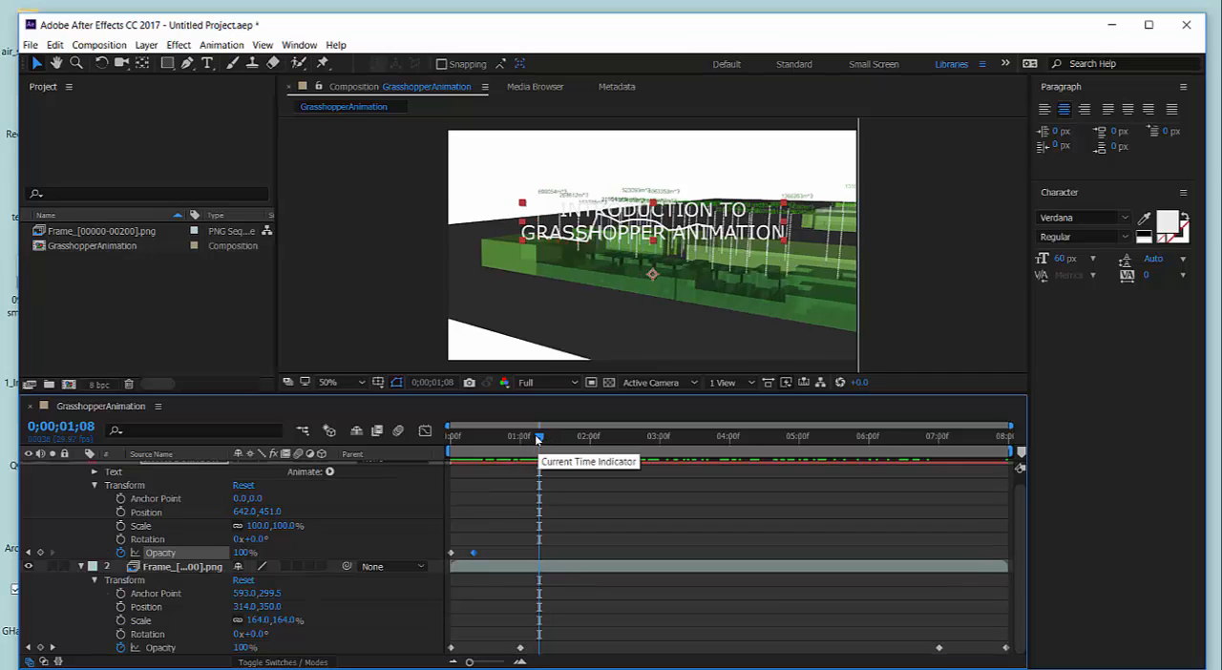
pyautogui.moveTo(550, 437)
pyautogui.mouseDown()
pyautogui.moveTo(563, 438)
pyautogui.moveTo(544, 444)
pyautogui.mouseUp()
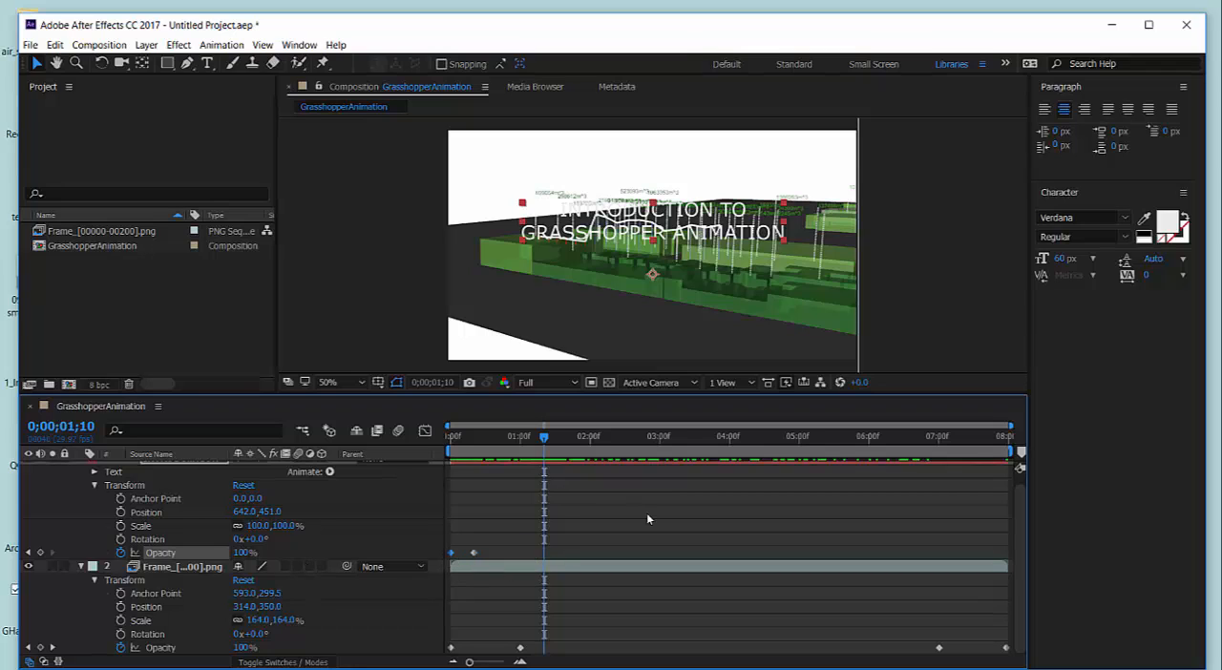
pyautogui.hotkey('ctrl', 'v')
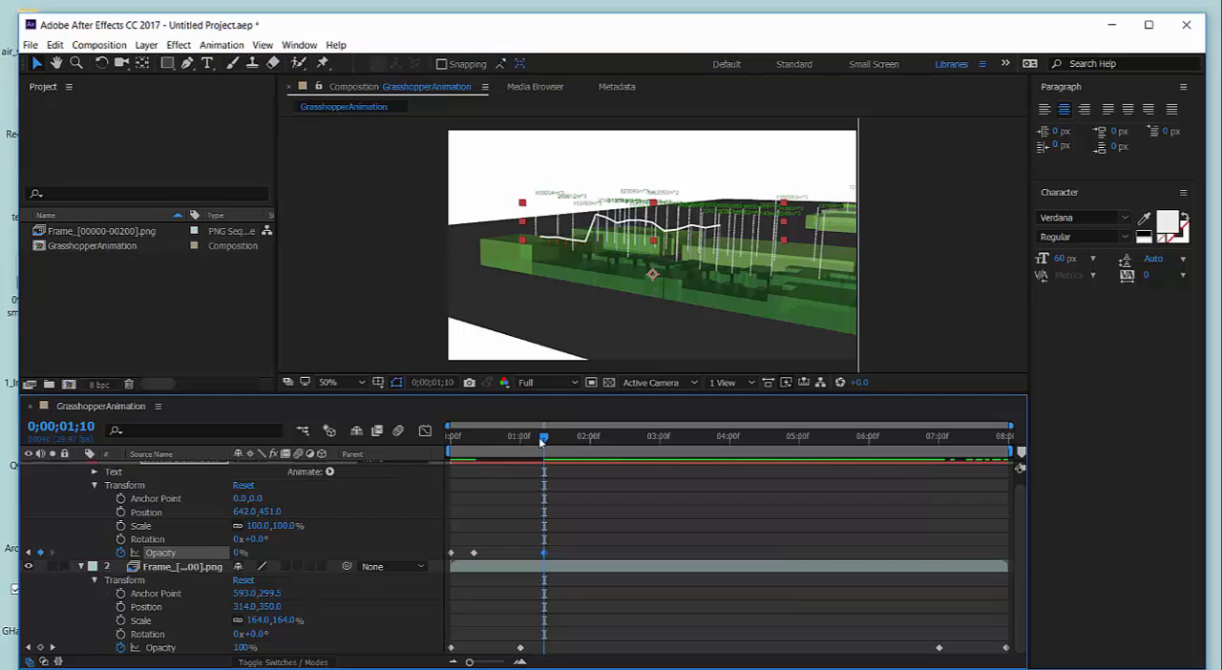
pyautogui.moveTo(542, 438); pyautogui.dragTo(531, 509)
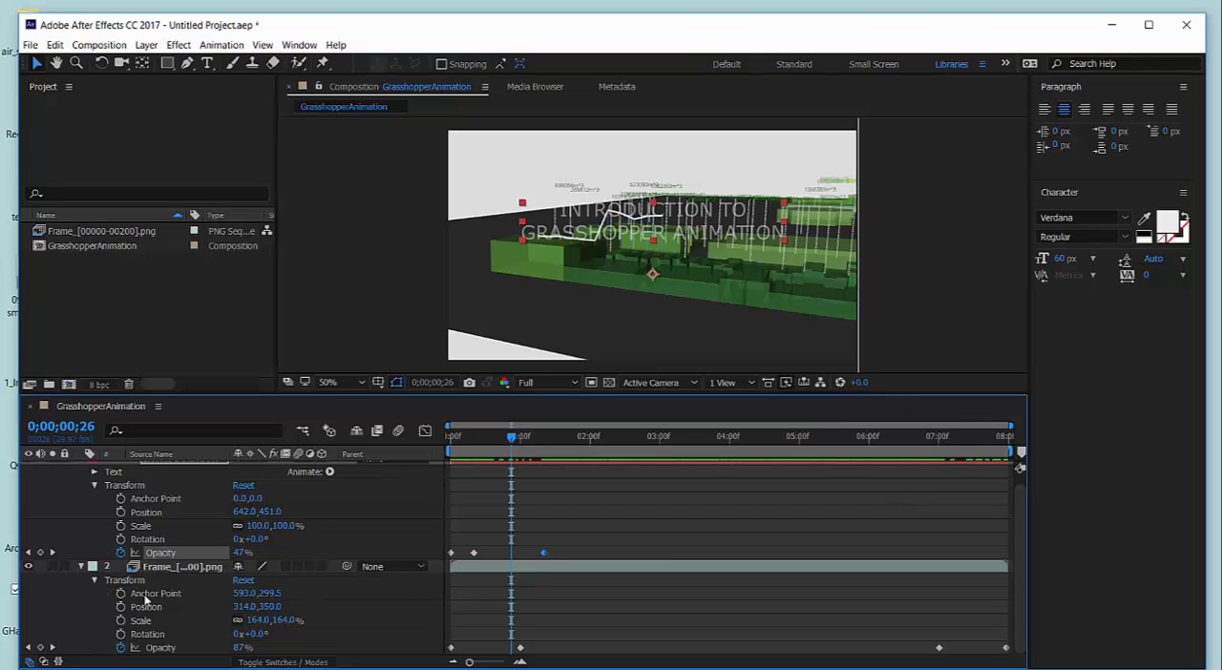
# Collapse the PNG sequence layer's properties and change the title's fill color to blue, 3907FD.
pyautogui.click(80, 566)
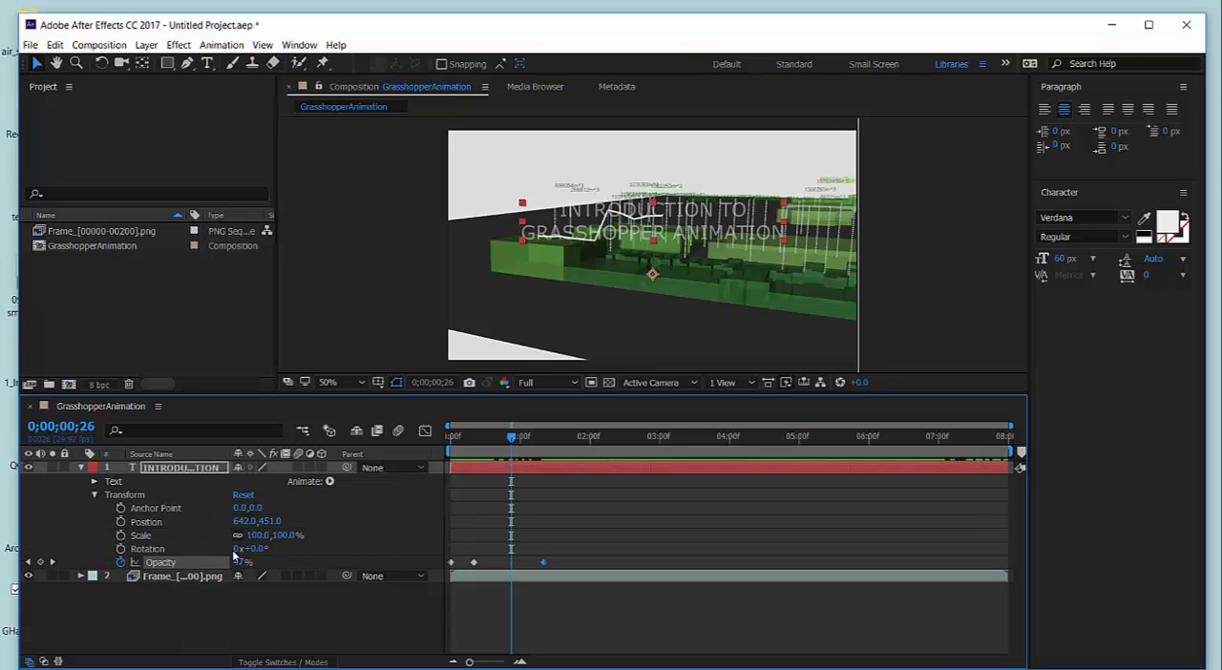
pyautogui.click(572, 466)
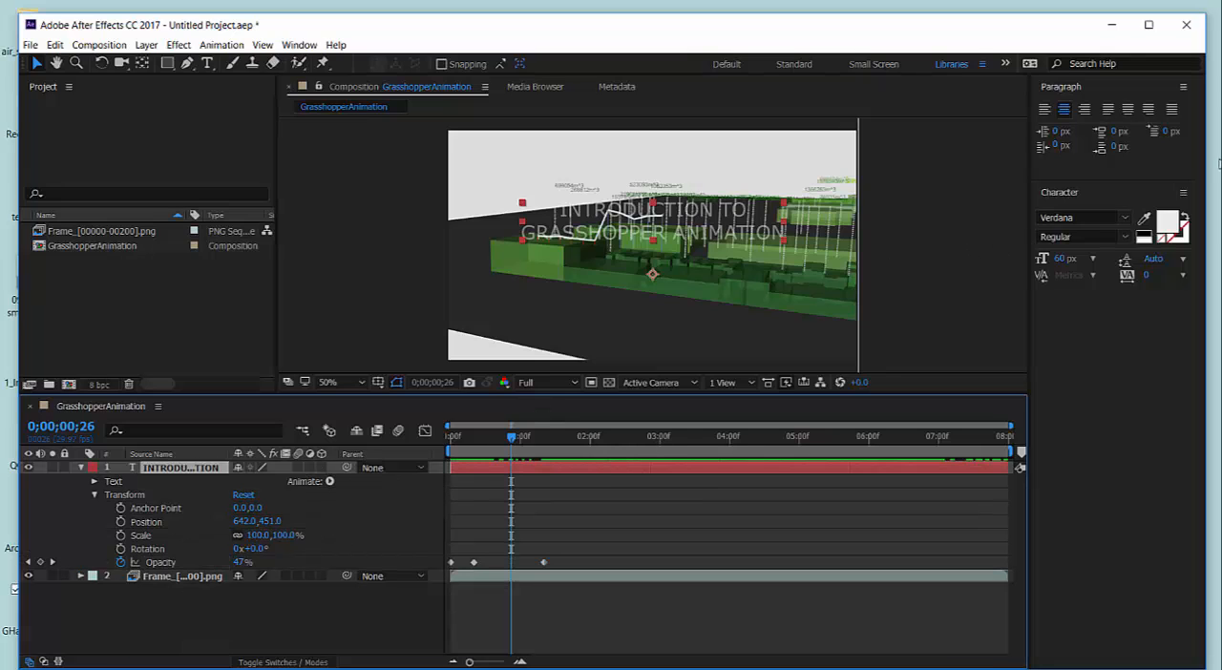
pyautogui.click(1167, 223)
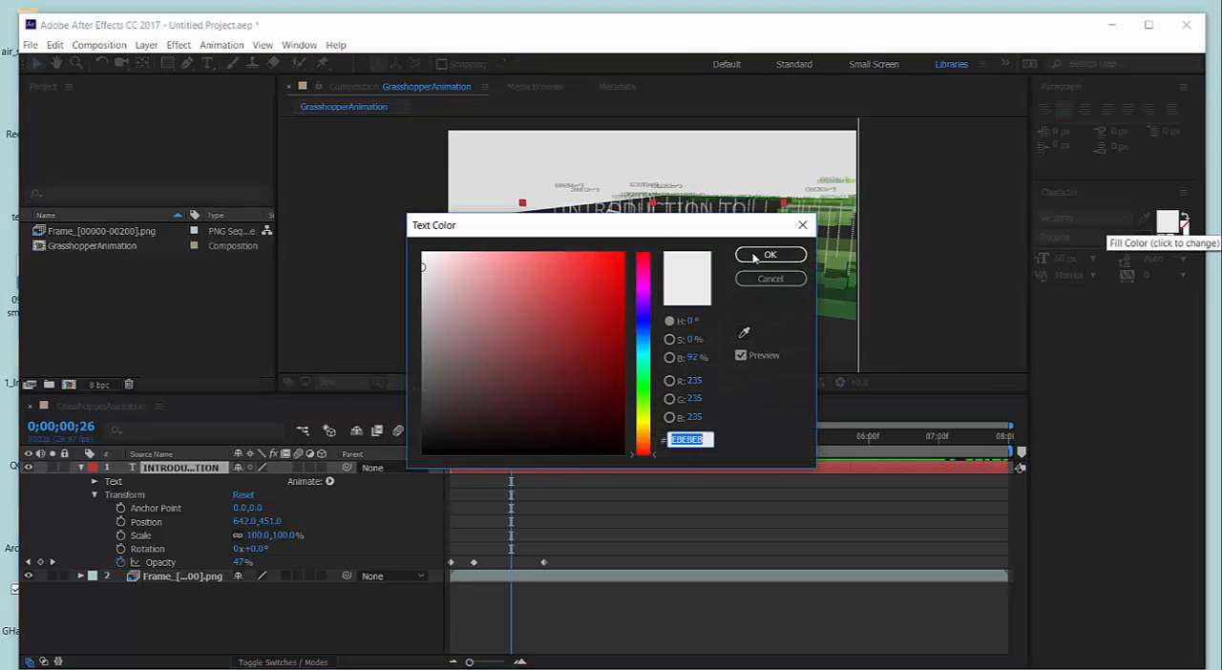
pyautogui.click(643, 285)
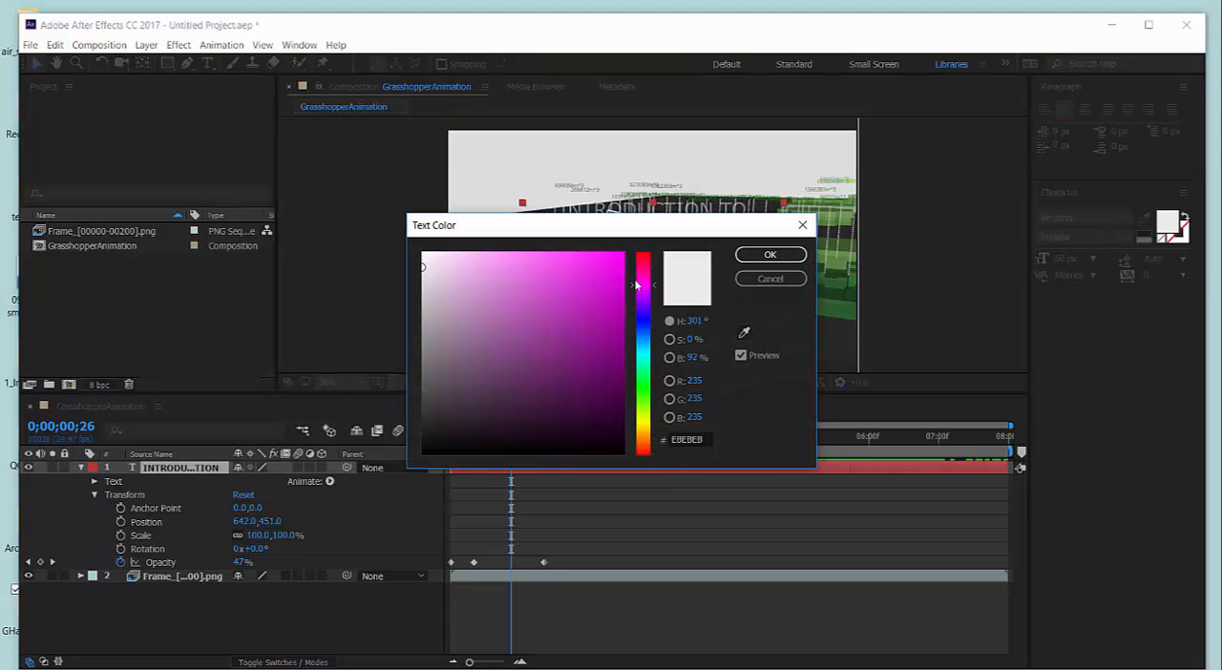
pyautogui.click(585, 259)
pyautogui.moveTo(585, 259); pyautogui.dragTo(601, 258)
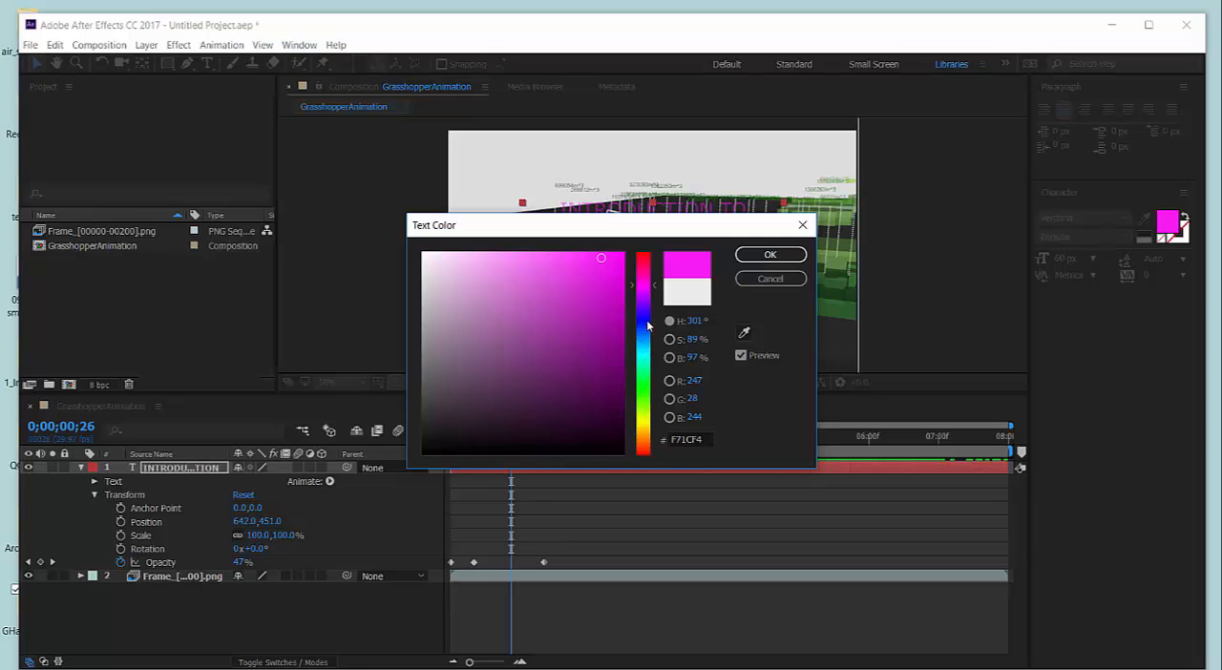
pyautogui.moveTo(650, 326); pyautogui.dragTo(644, 318)
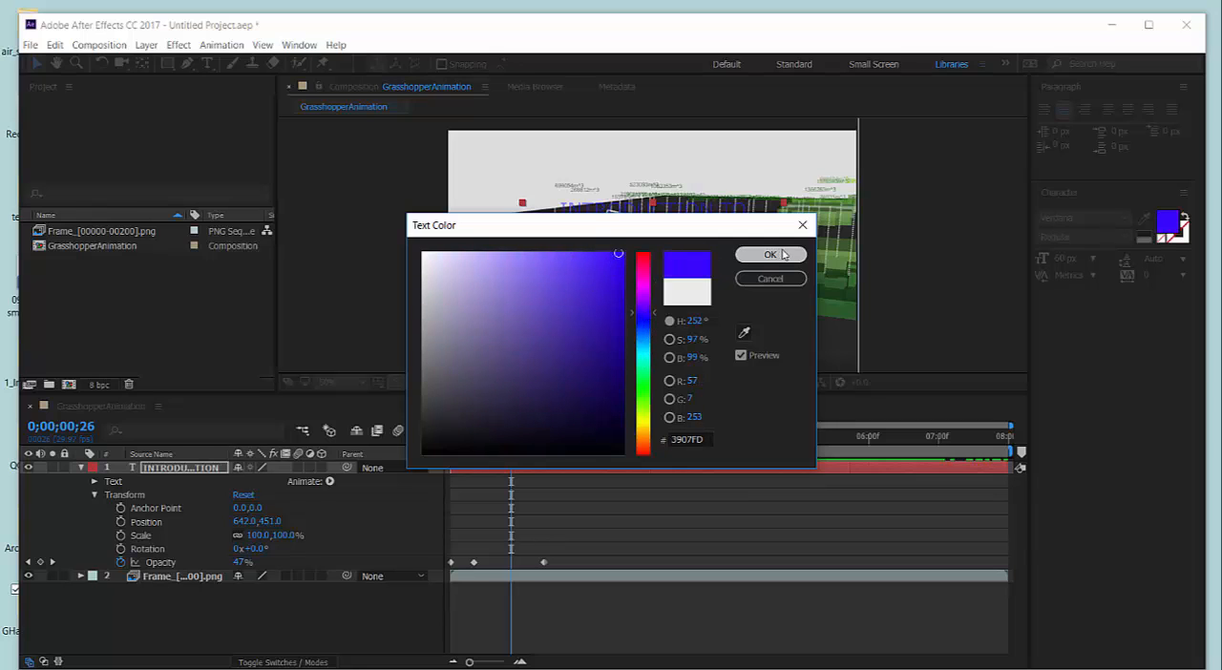
pyautogui.click(771, 254)
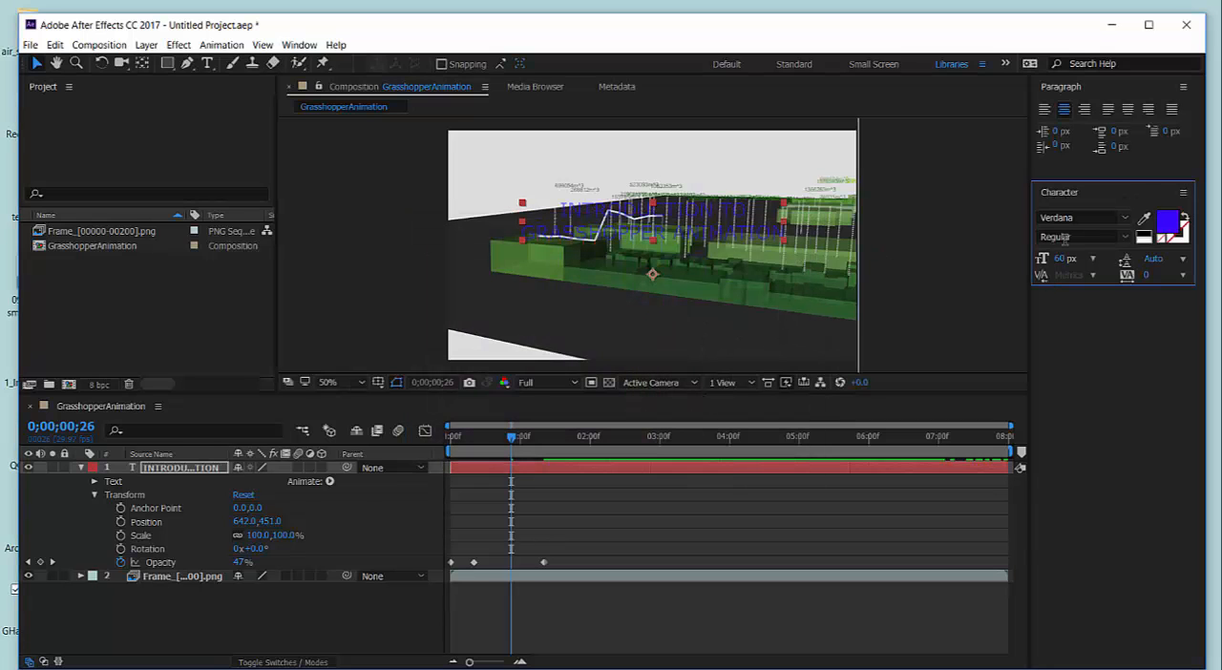
# Left-align the title and set its font size to 30 px.
pyautogui.click(1046, 110)
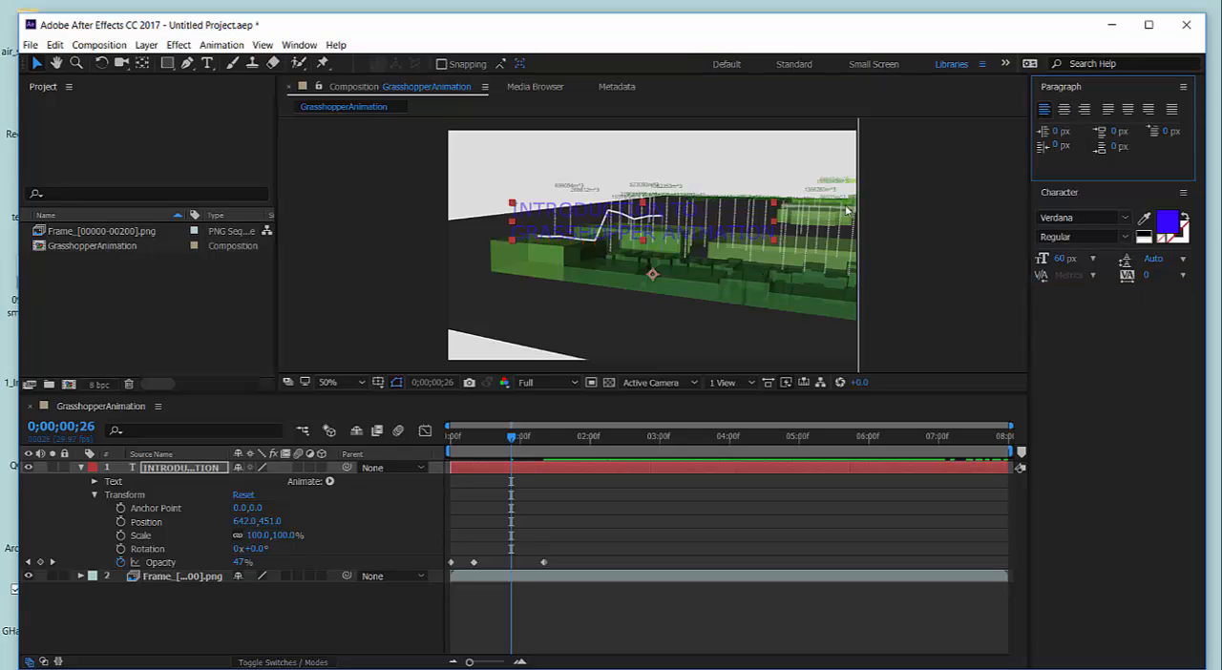
pyautogui.doubleClick(587, 239)
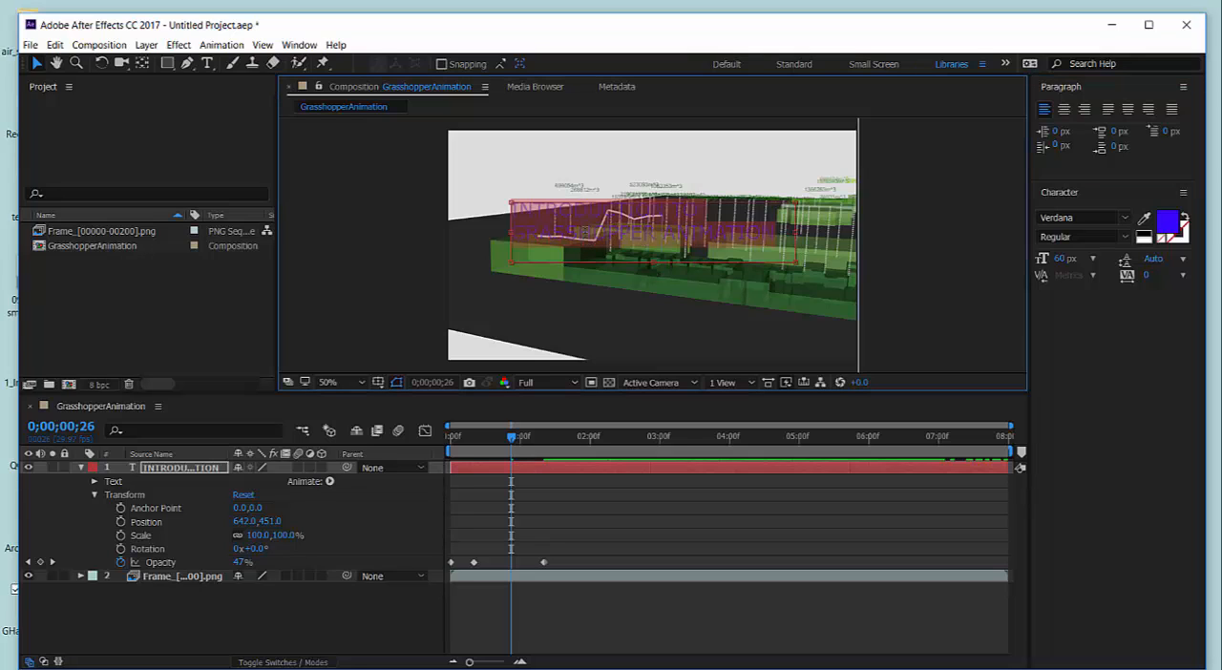
pyautogui.click(1094, 260)
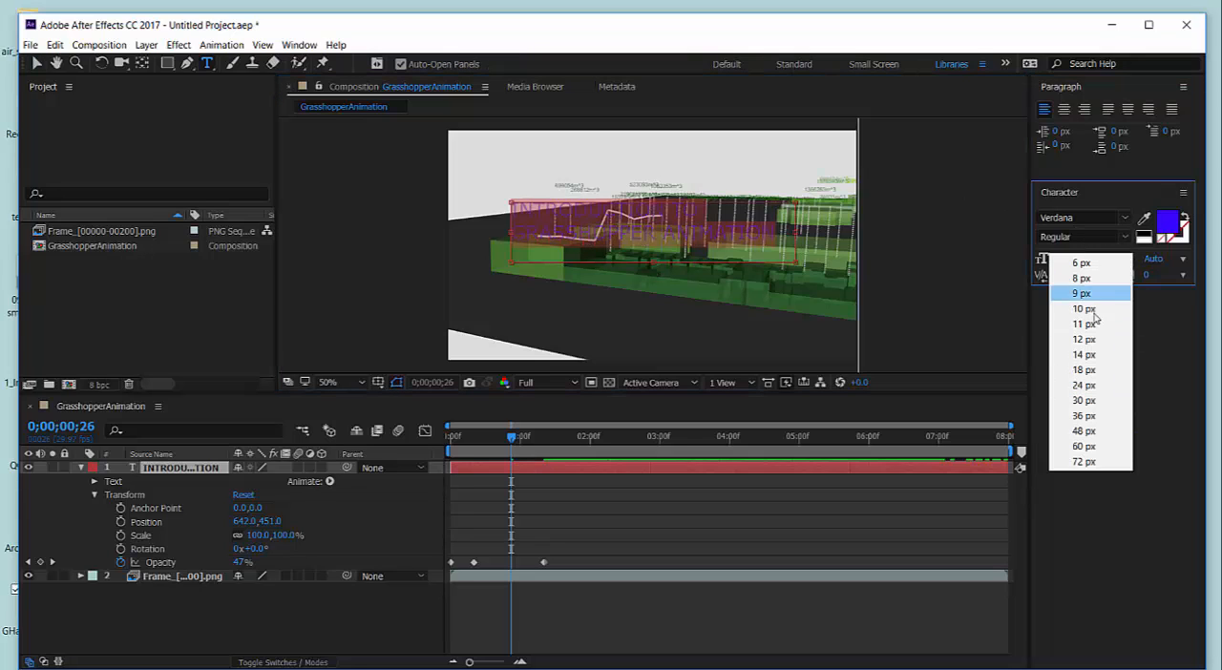
pyautogui.click(1097, 386)
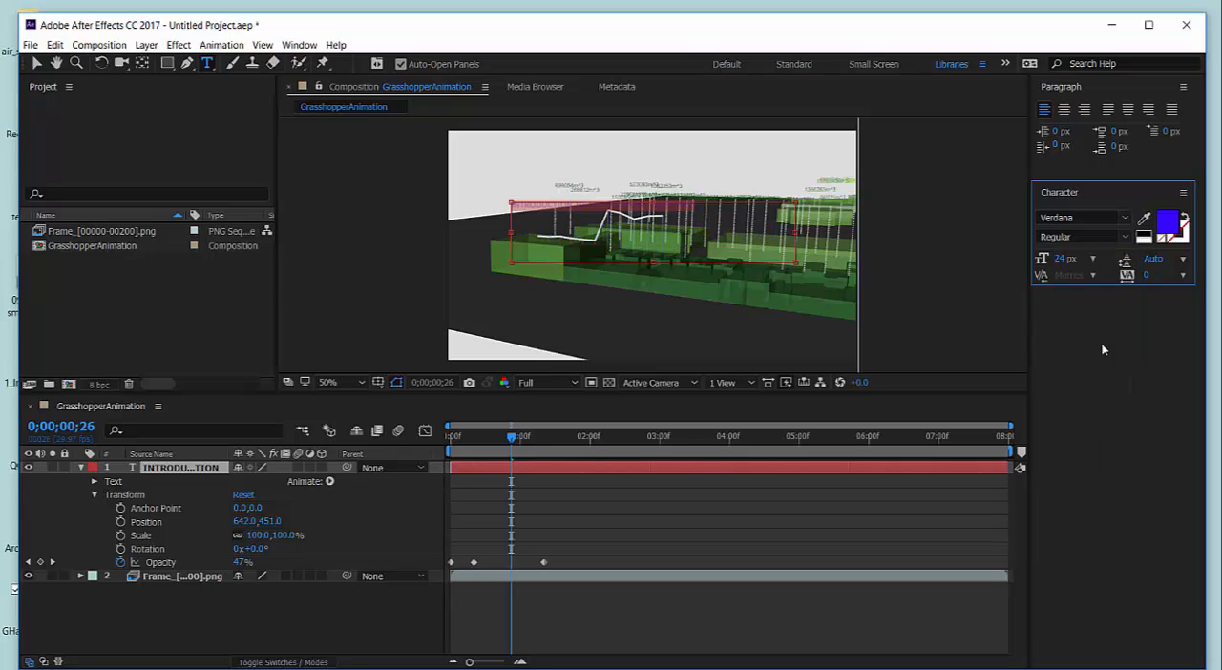
pyautogui.click(1093, 261)
pyautogui.click(1091, 409)
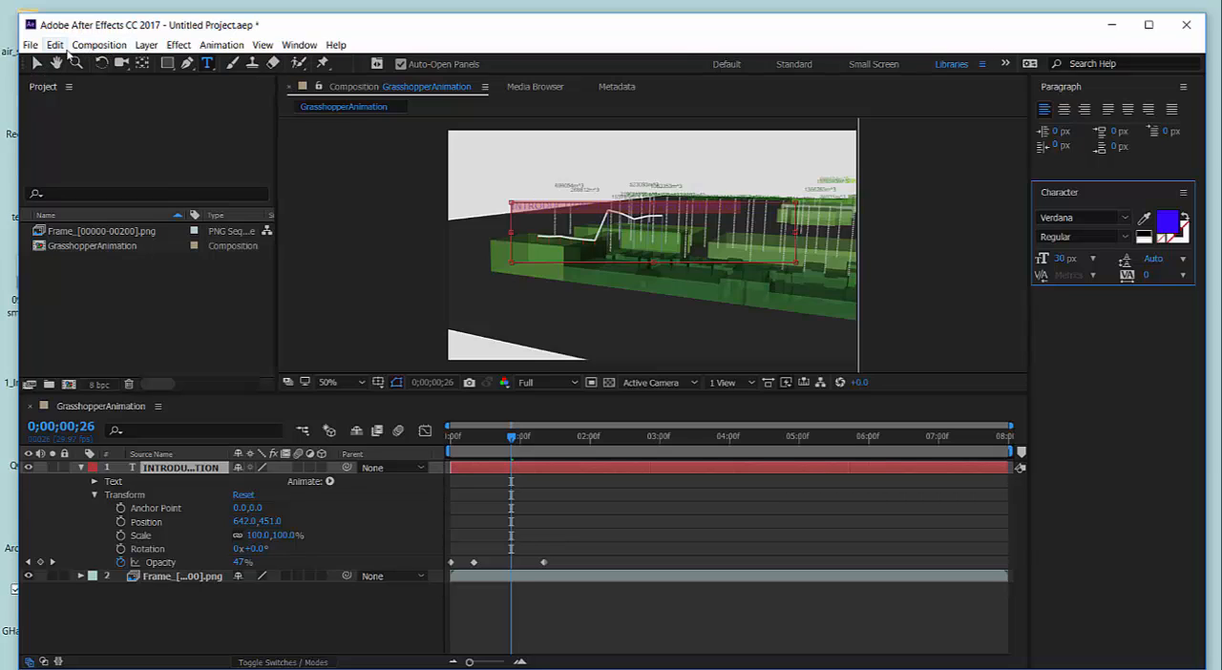
# Move the title to the upper-left corner of the frame, at position about 492, 287, and deselect it.
pyautogui.click(38, 63)
pyautogui.click(528, 206)
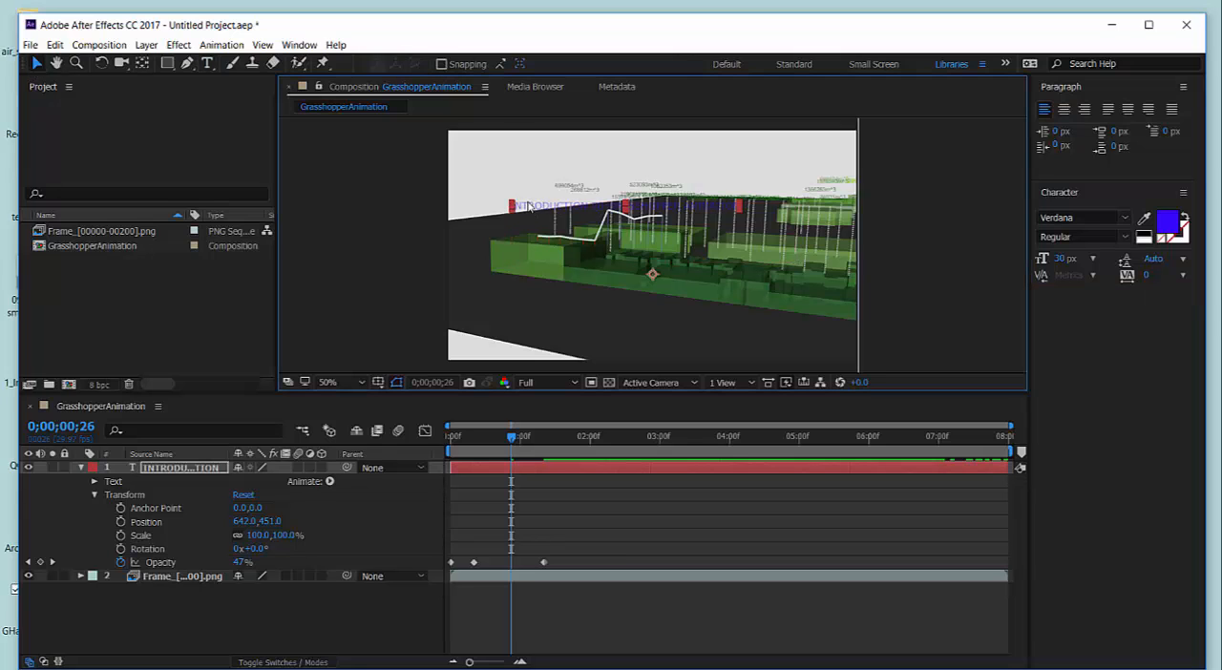
pyautogui.moveTo(526, 202); pyautogui.dragTo(473, 149)
pyautogui.click(562, 369)
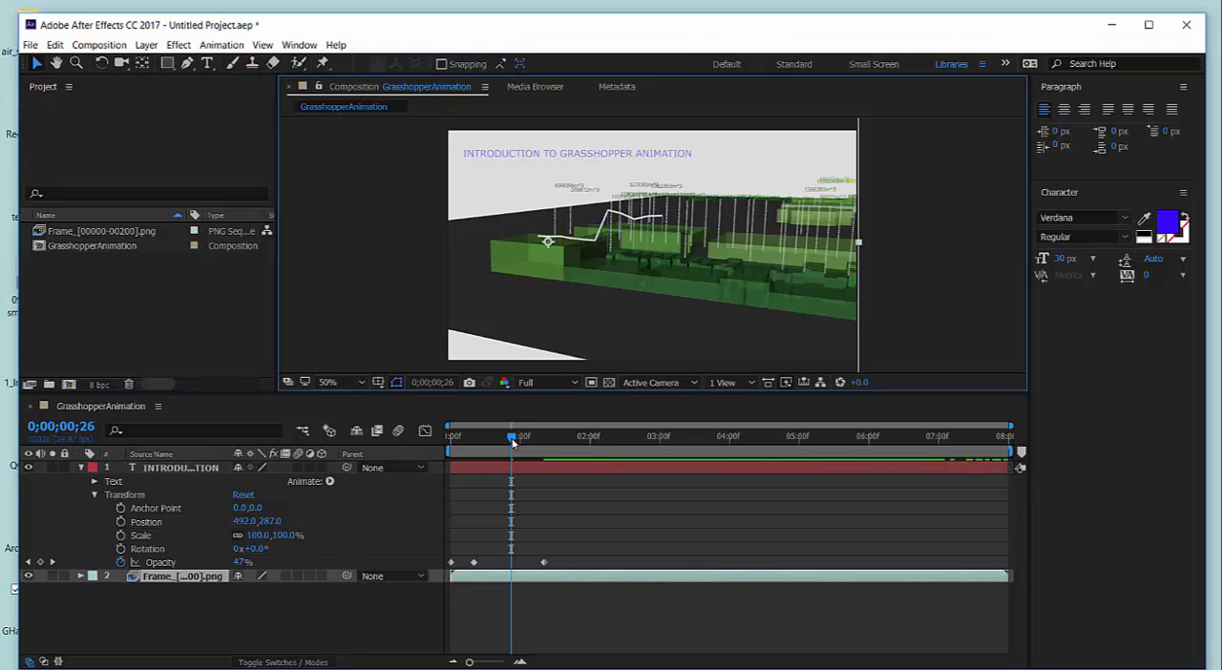
# Preview the animation from the start and scrub through the first three seconds to check the title's fades.
pyautogui.moveTo(513, 441); pyautogui.dragTo(436, 447)
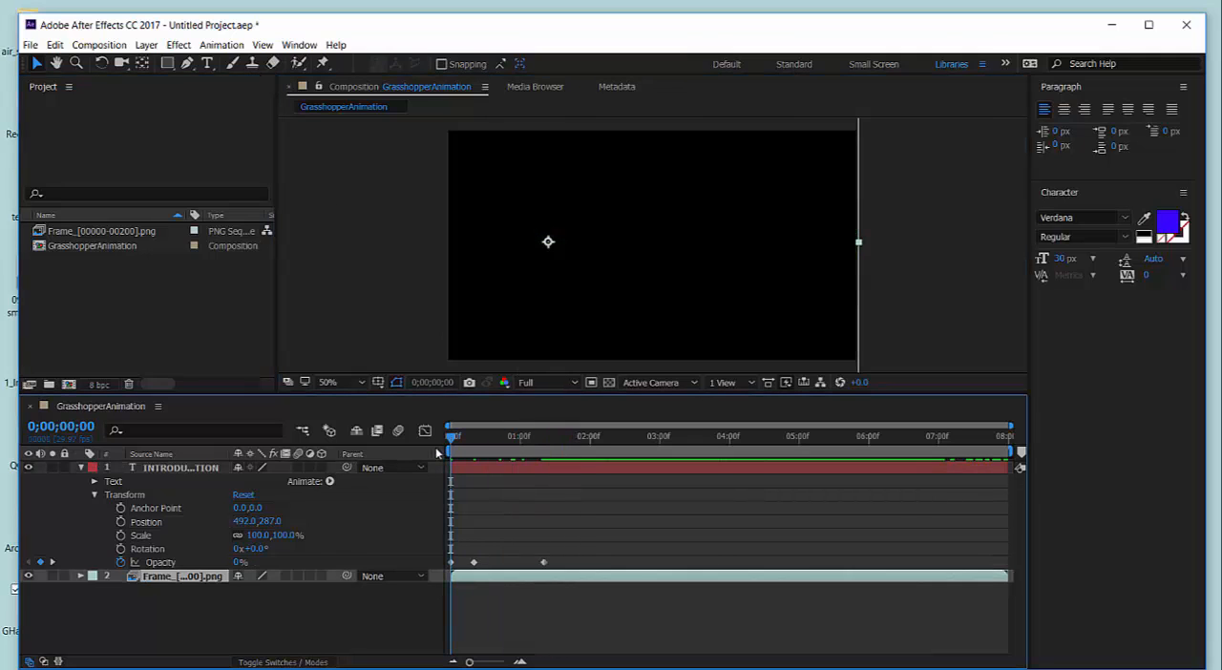
pyautogui.press('space')
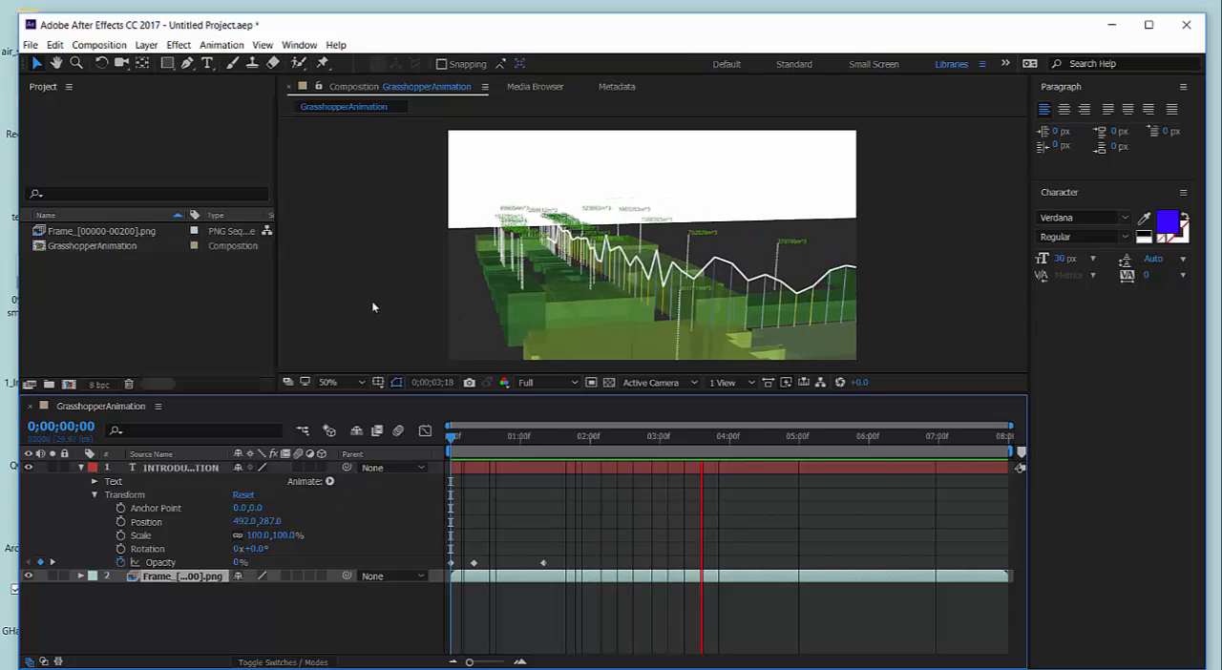
pyautogui.press('space')
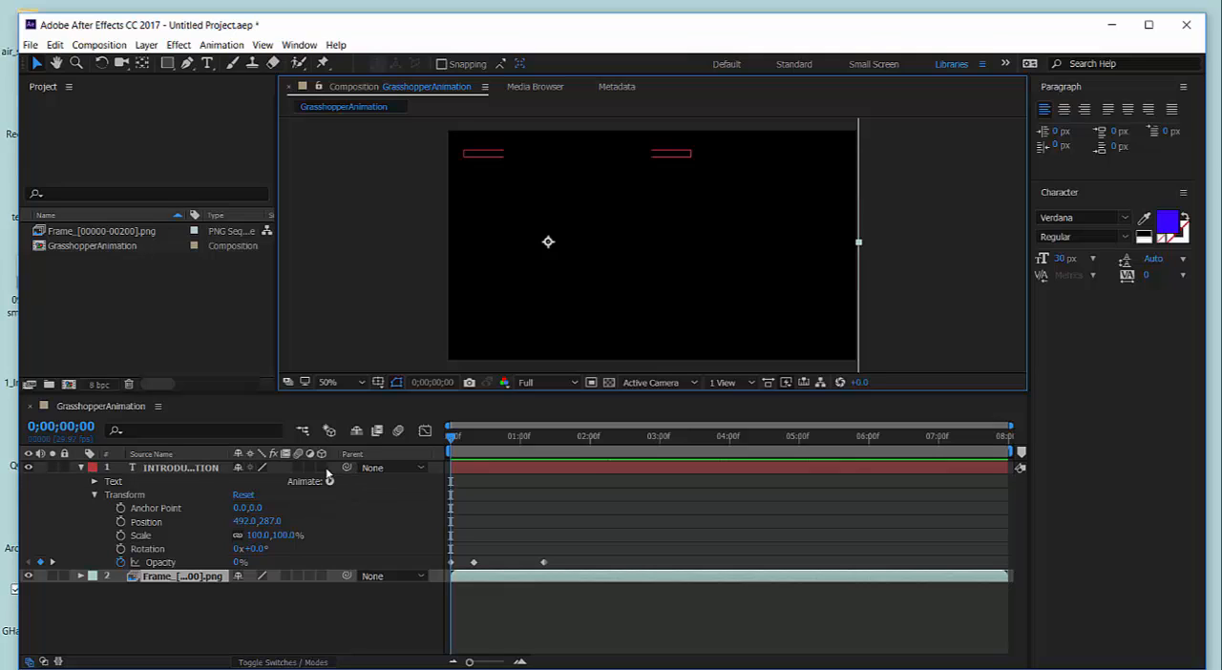
pyautogui.moveTo(451, 437); pyautogui.dragTo(672, 454)
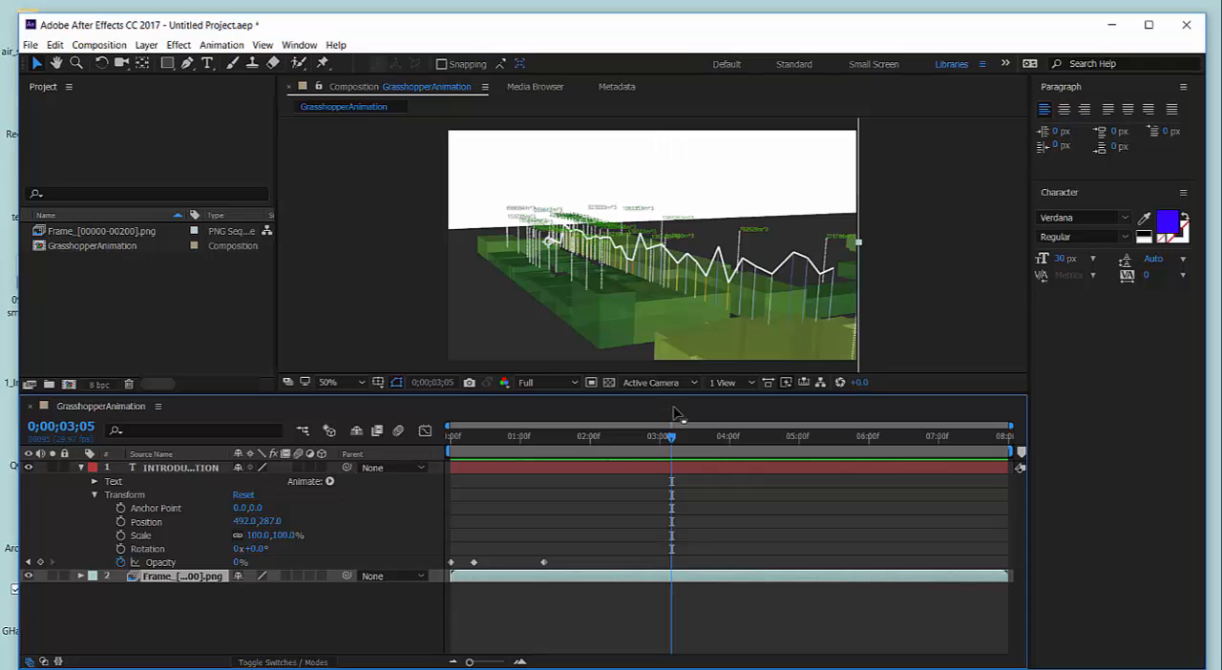
pyautogui.moveTo(675, 442); pyautogui.dragTo(607, 482)
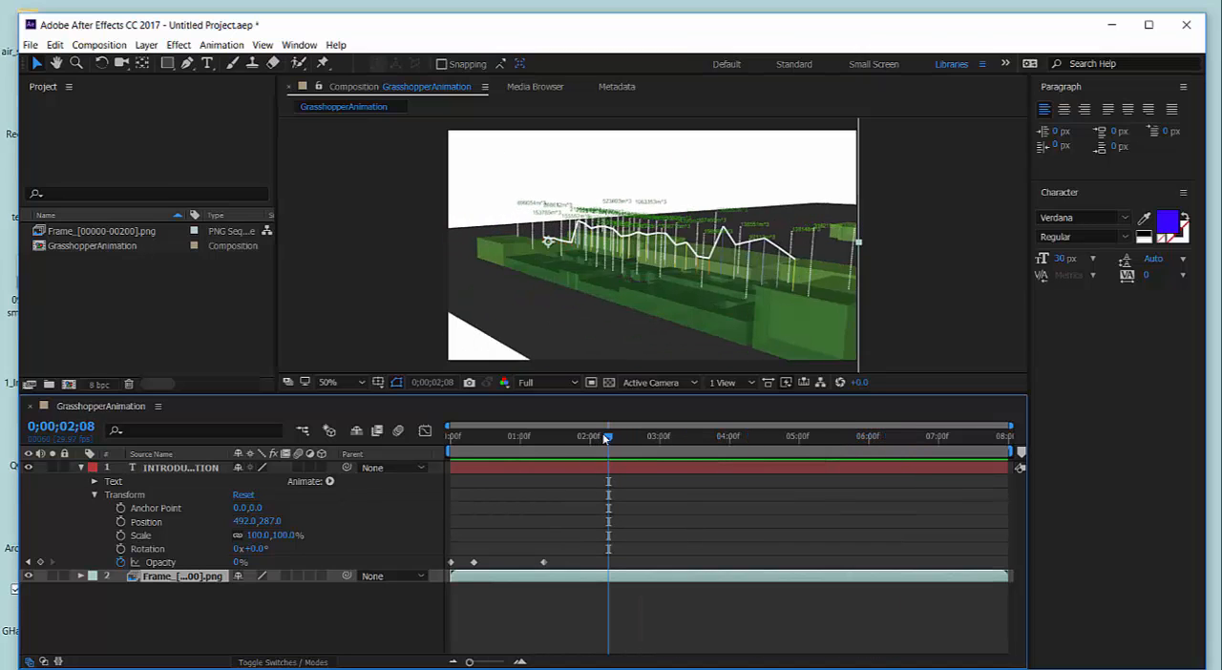
pyautogui.moveTo(604, 438); pyautogui.dragTo(589, 440)
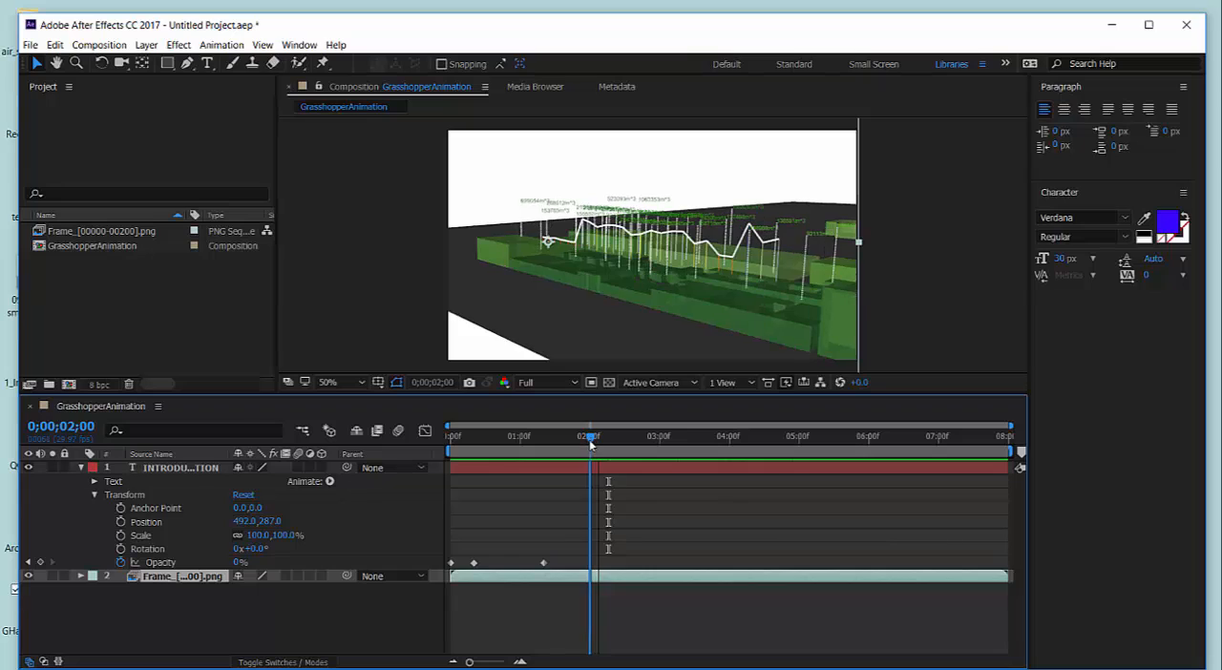
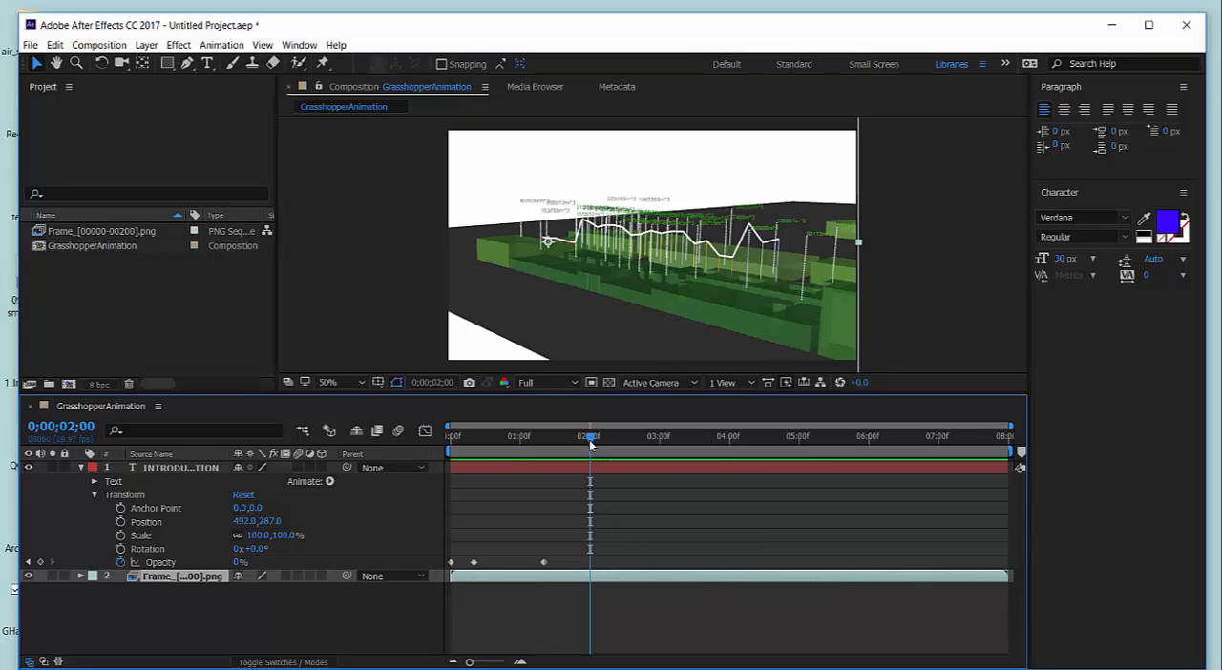
# Return the playhead to the start, collapse the title layer's properties and add the GrasshopperAnimation composition to the render queue.
pyautogui.moveTo(591, 437); pyautogui.dragTo(426, 473)
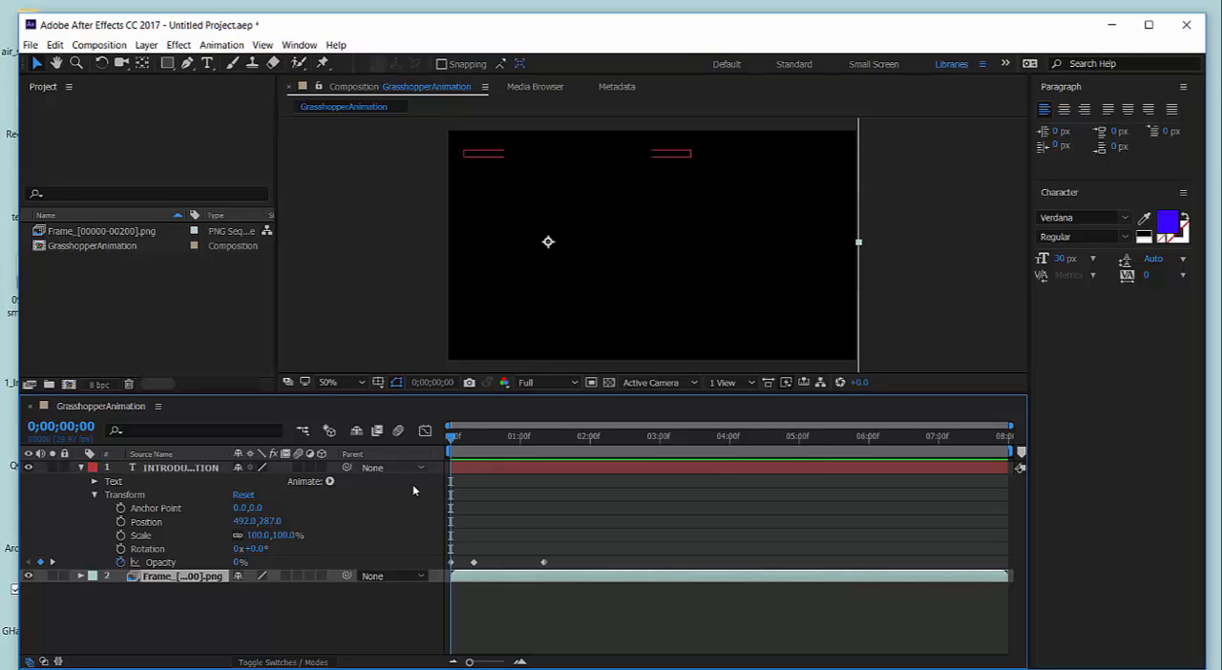
pyautogui.click(81, 468)
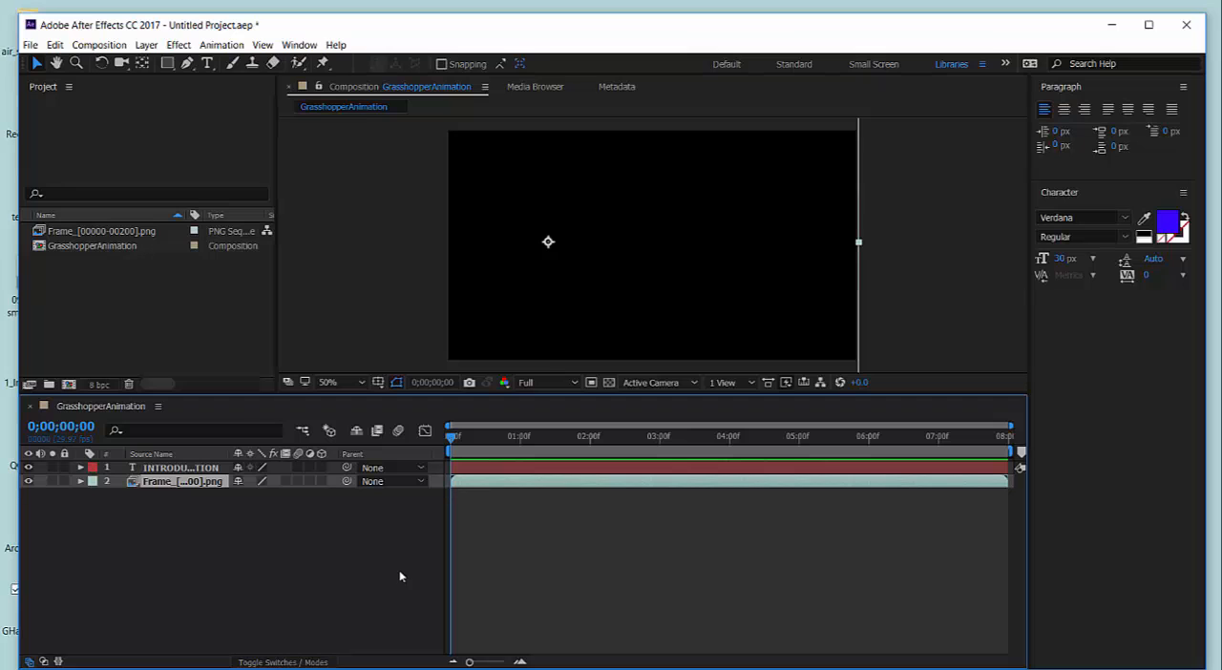
pyautogui.click(122, 50)
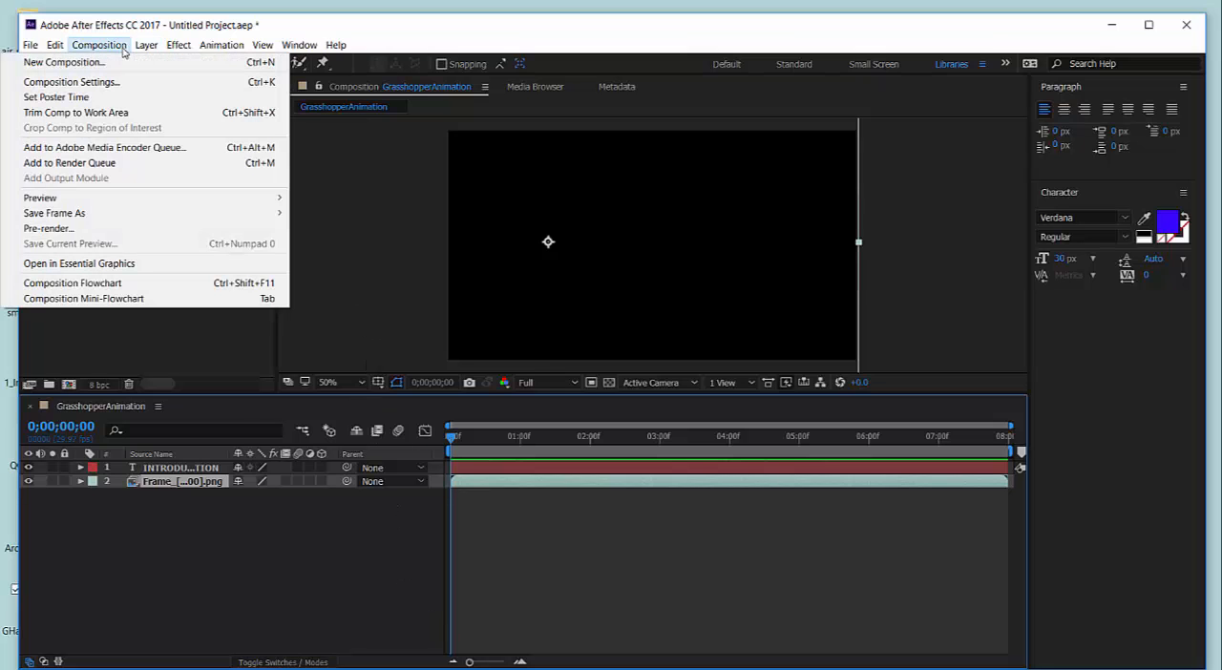
pyautogui.click(84, 164)
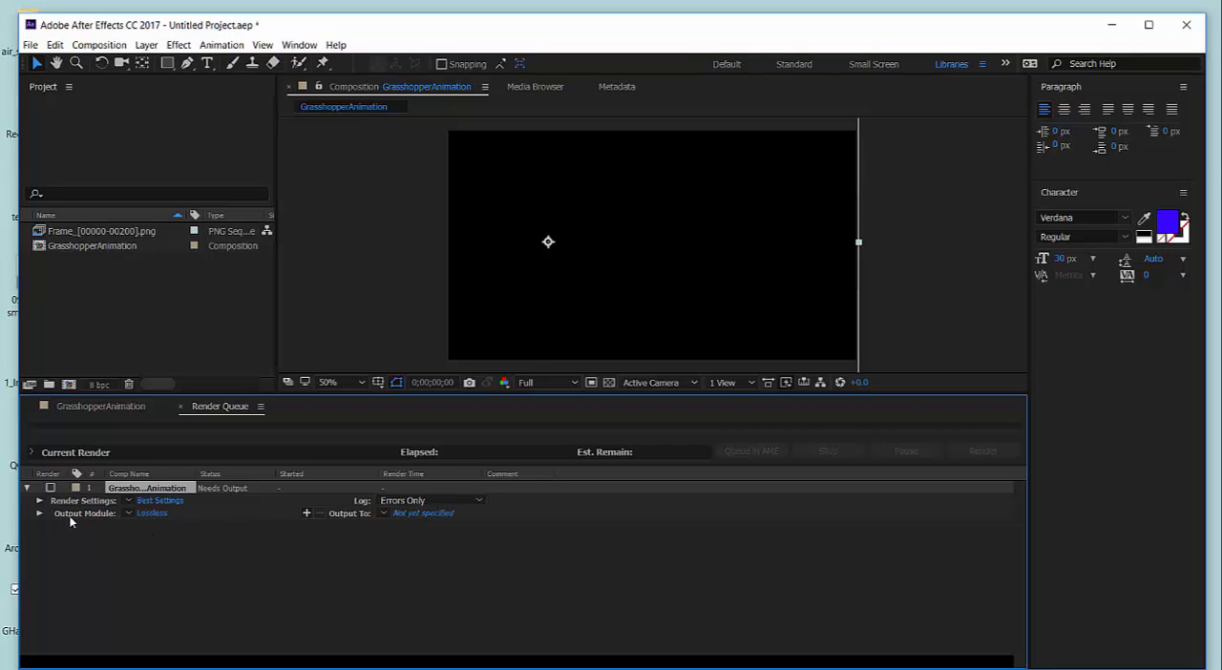
# Set the render's output module to QuickTime format with the Animation video codec.
pyautogui.click(151, 513)
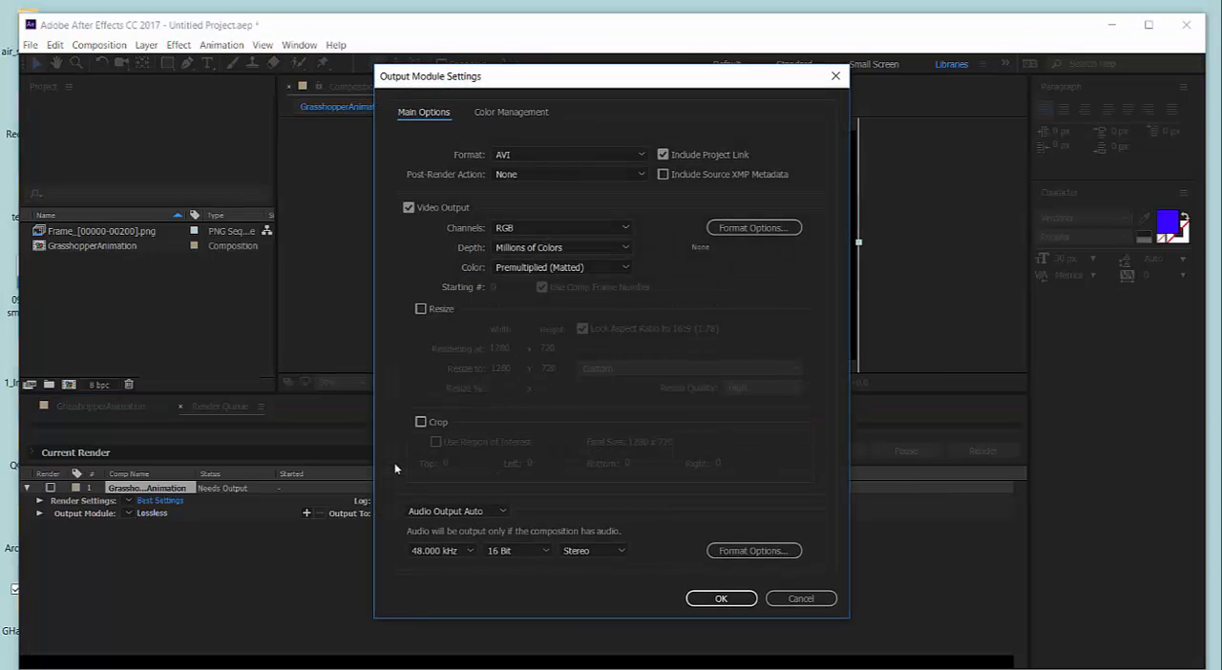
pyautogui.click(642, 154)
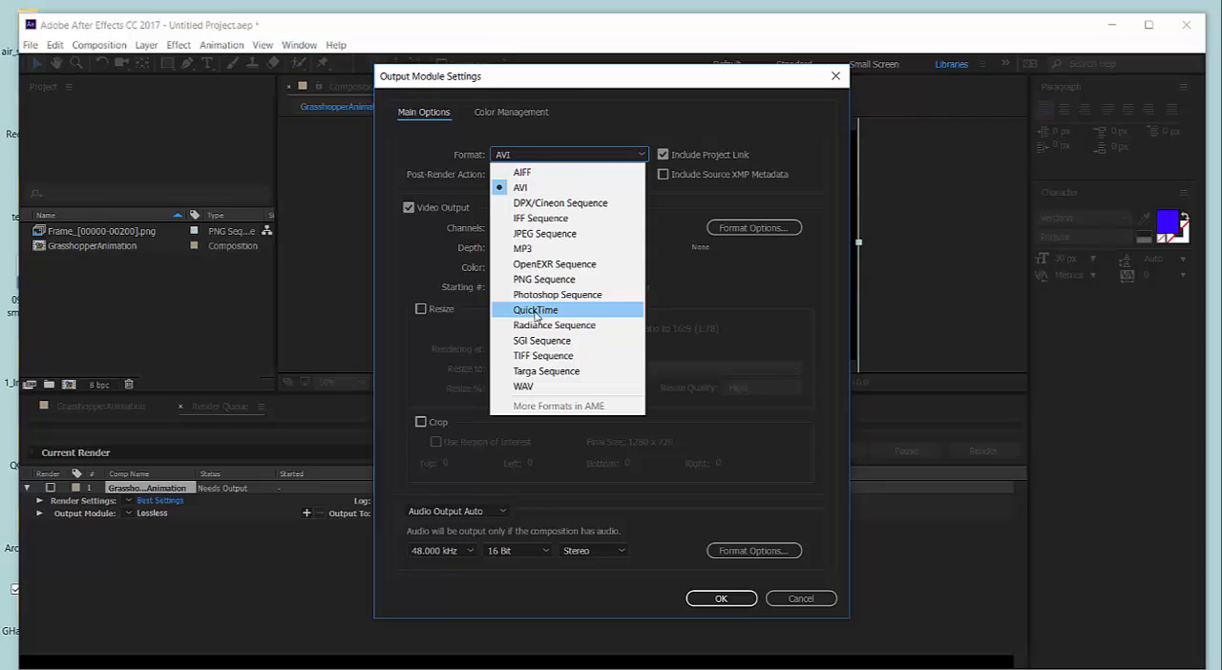
pyautogui.click(536, 312)
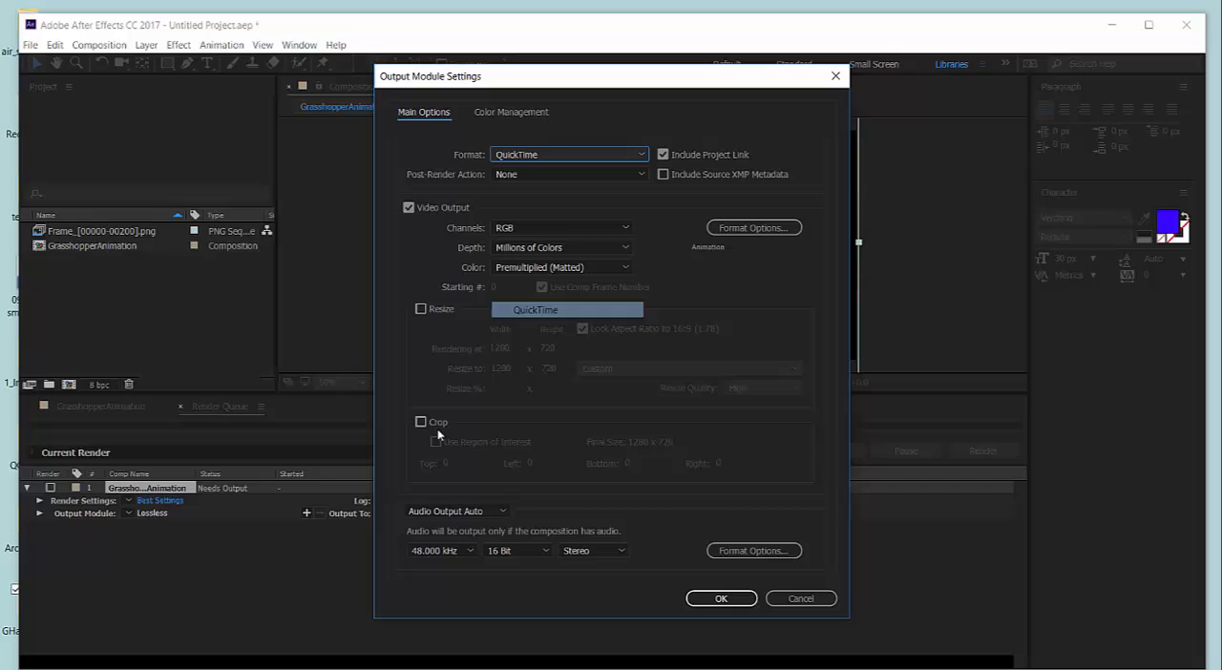
pyautogui.click(751, 229)
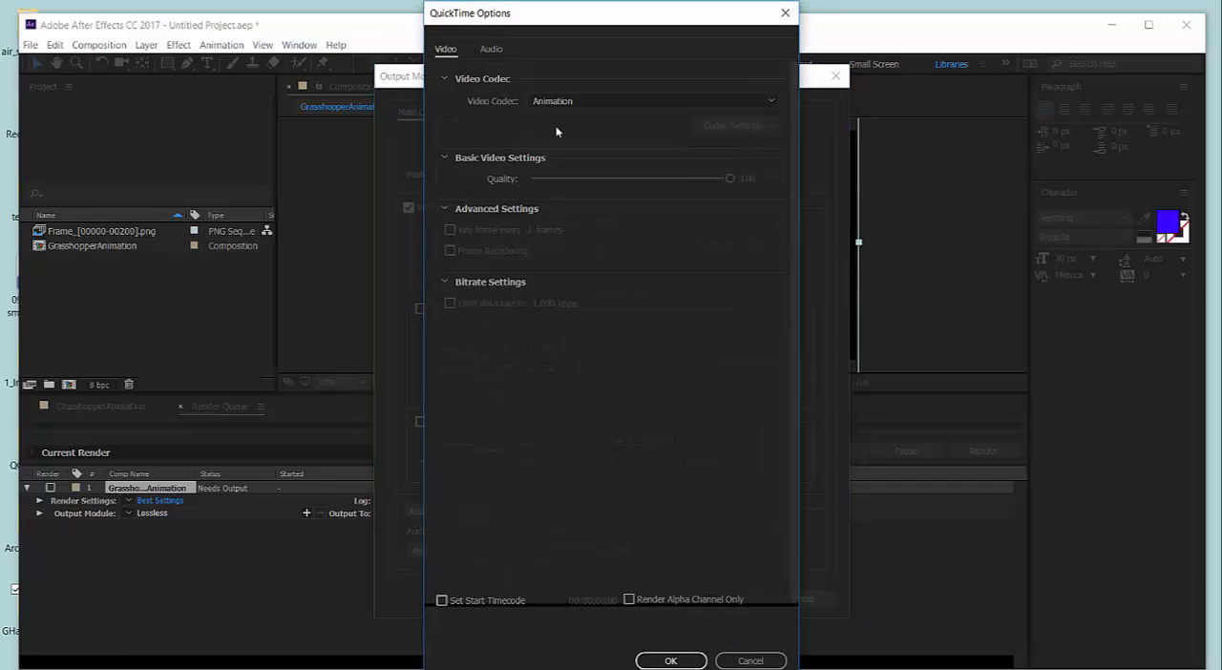
pyautogui.click(593, 102)
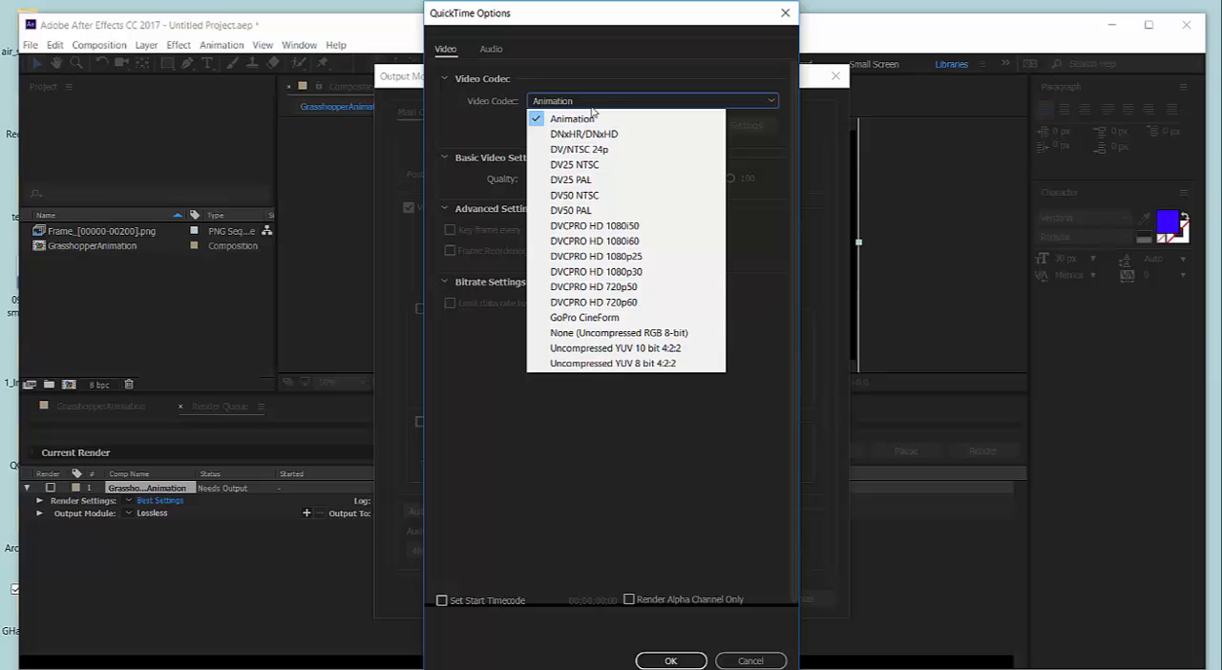
pyautogui.click(592, 120)
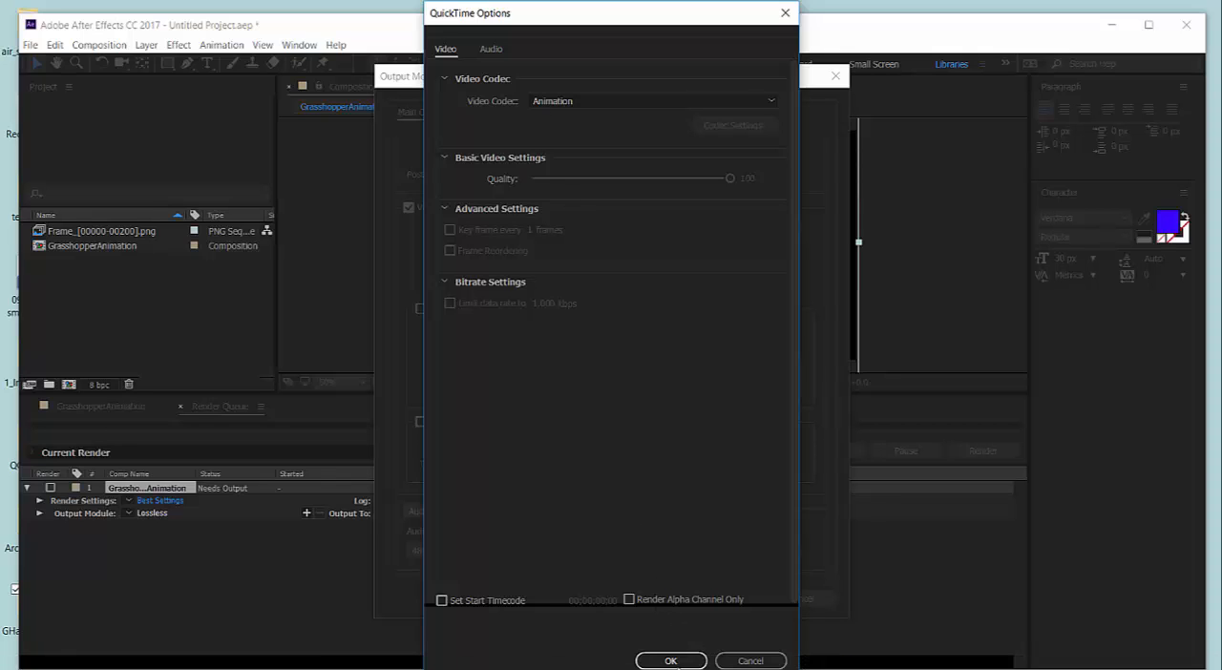
pyautogui.click(672, 661)
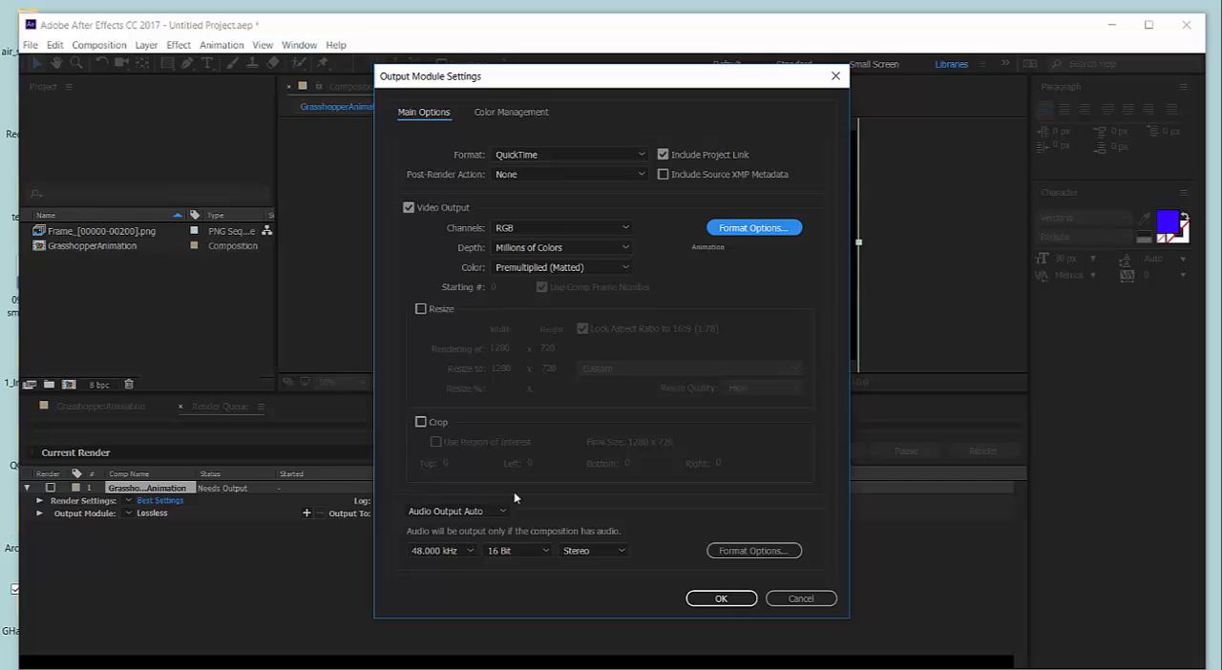
pyautogui.click(725, 600)
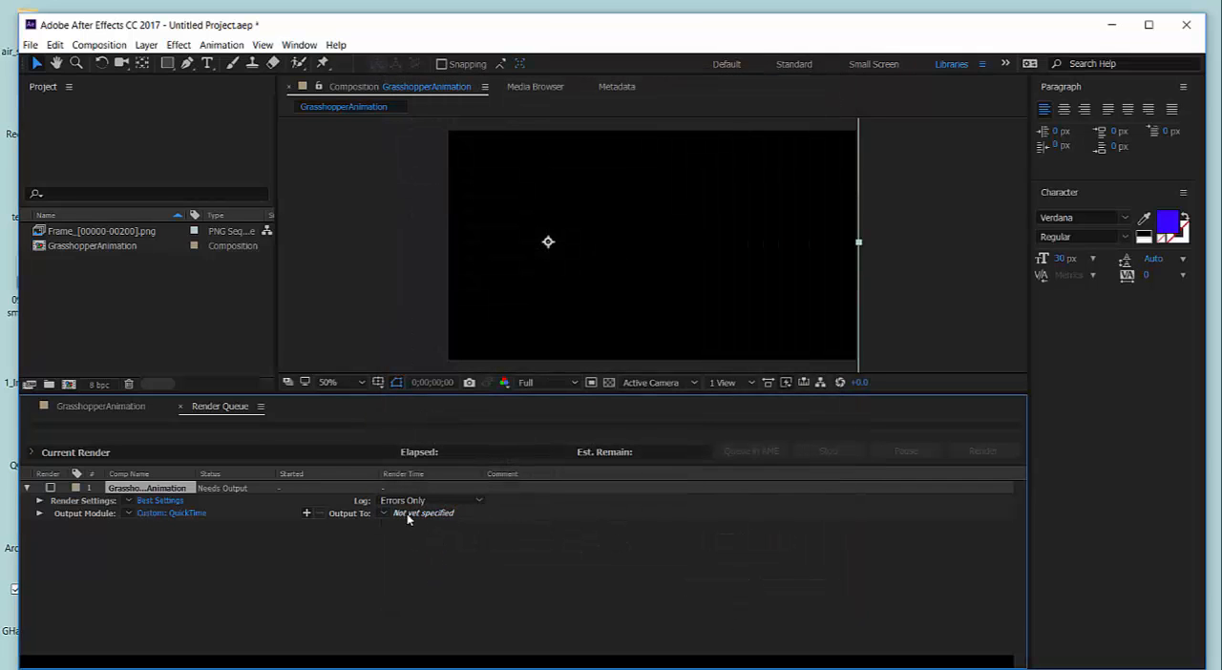
# Set the output to GrasshopperAnimation.mov in the desktop's GHanimation folder and render the composition.
pyautogui.click(411, 513)
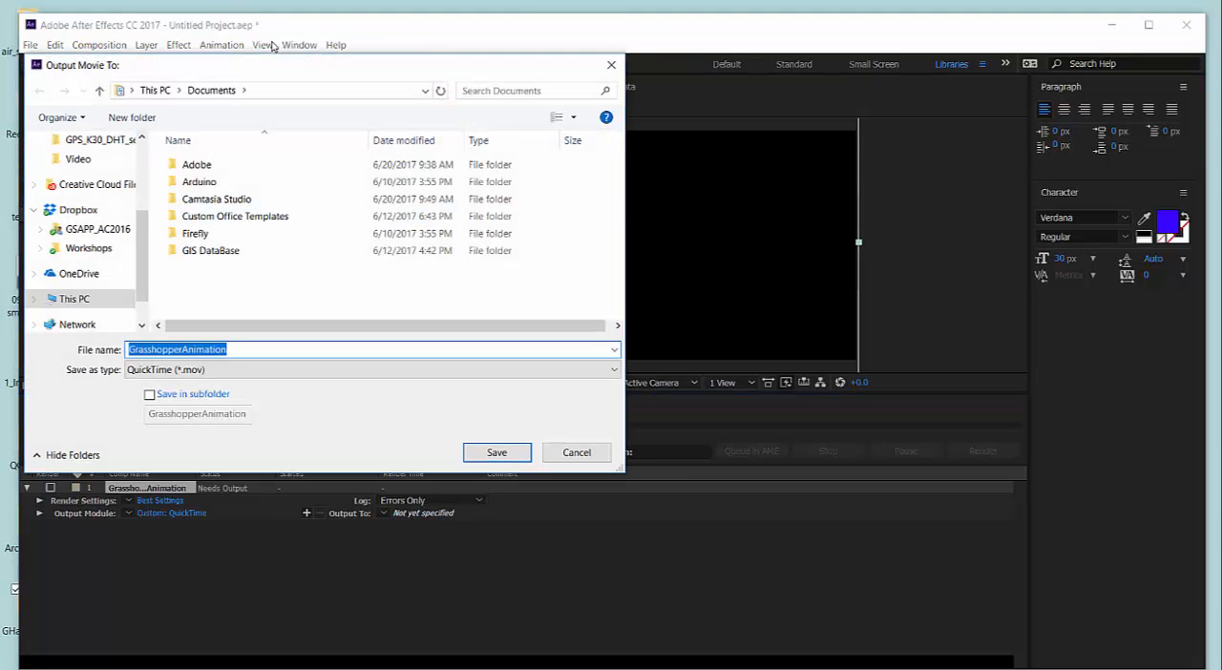
pyautogui.moveTo(287, 75); pyautogui.dragTo(341, 73)
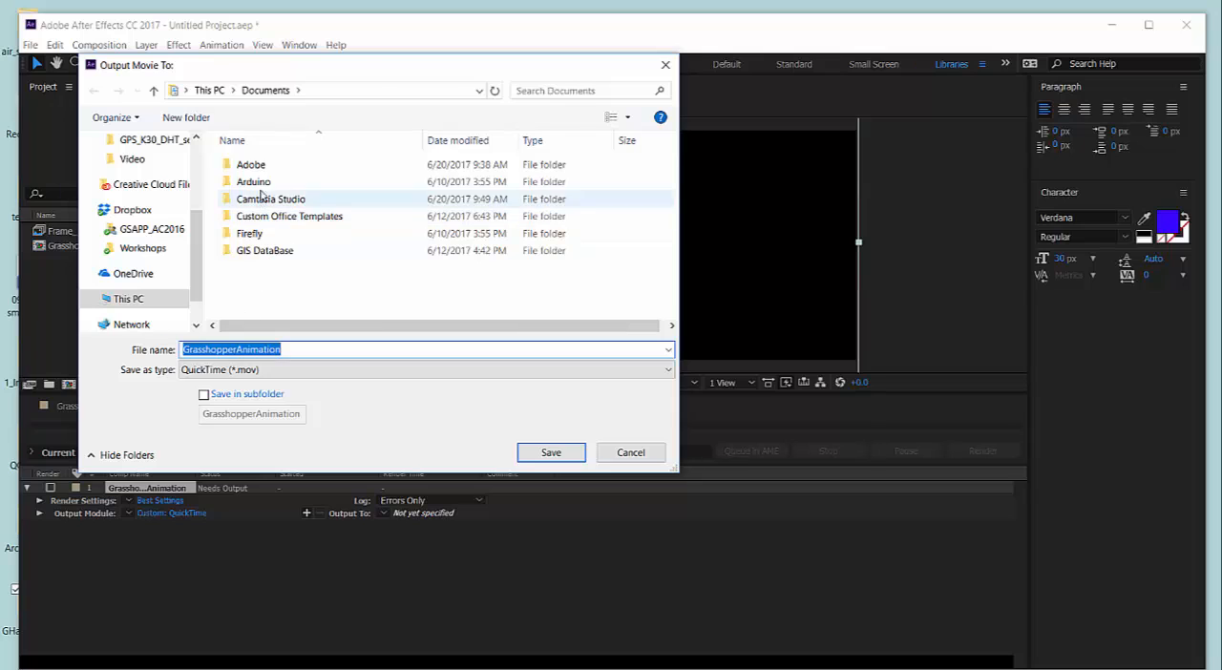
pyautogui.scroll(3, 186, 223)
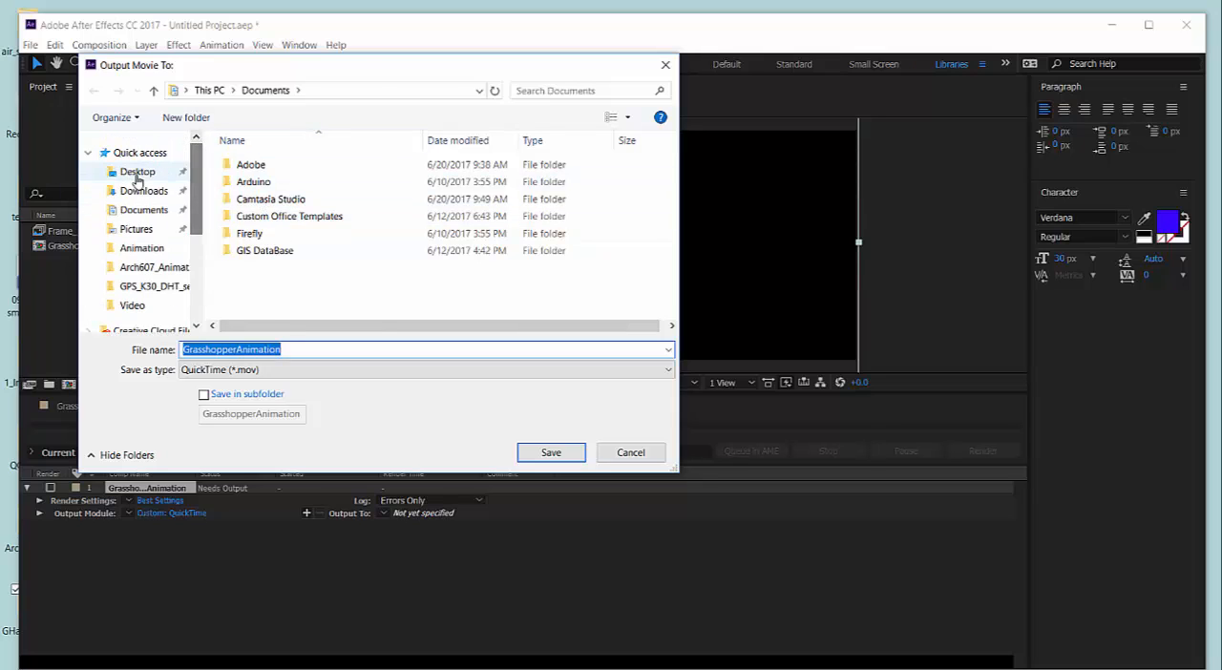
pyautogui.click(137, 172)
pyautogui.click(264, 217)
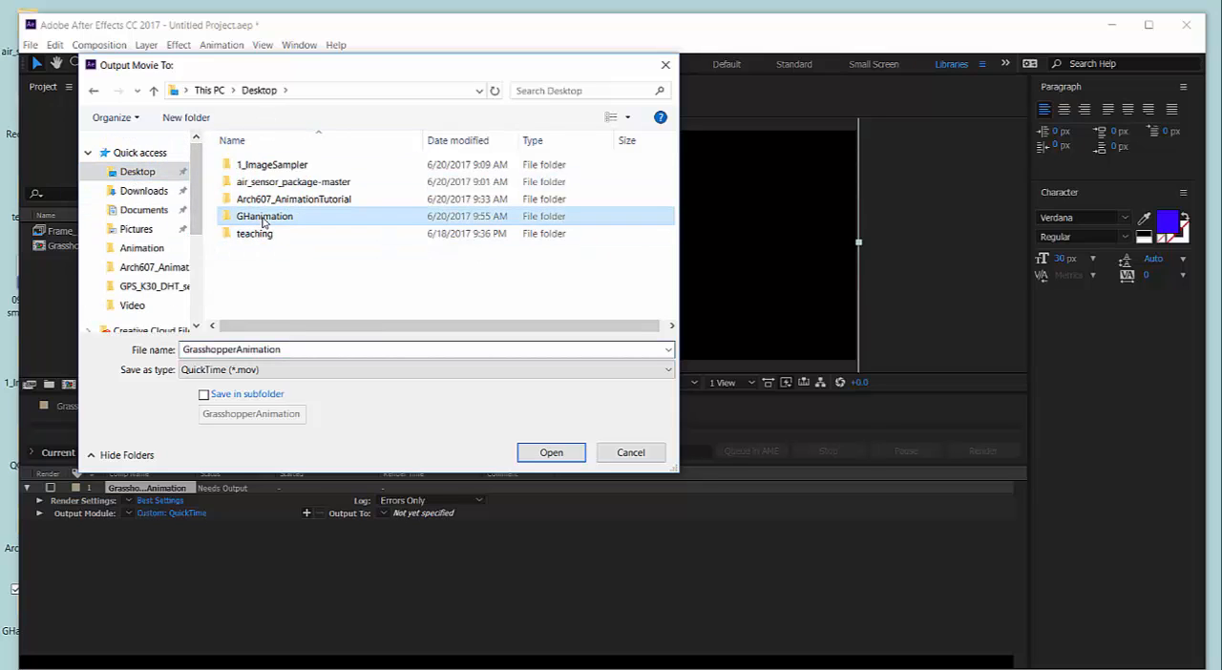
pyautogui.click(539, 454)
pyautogui.click(546, 452)
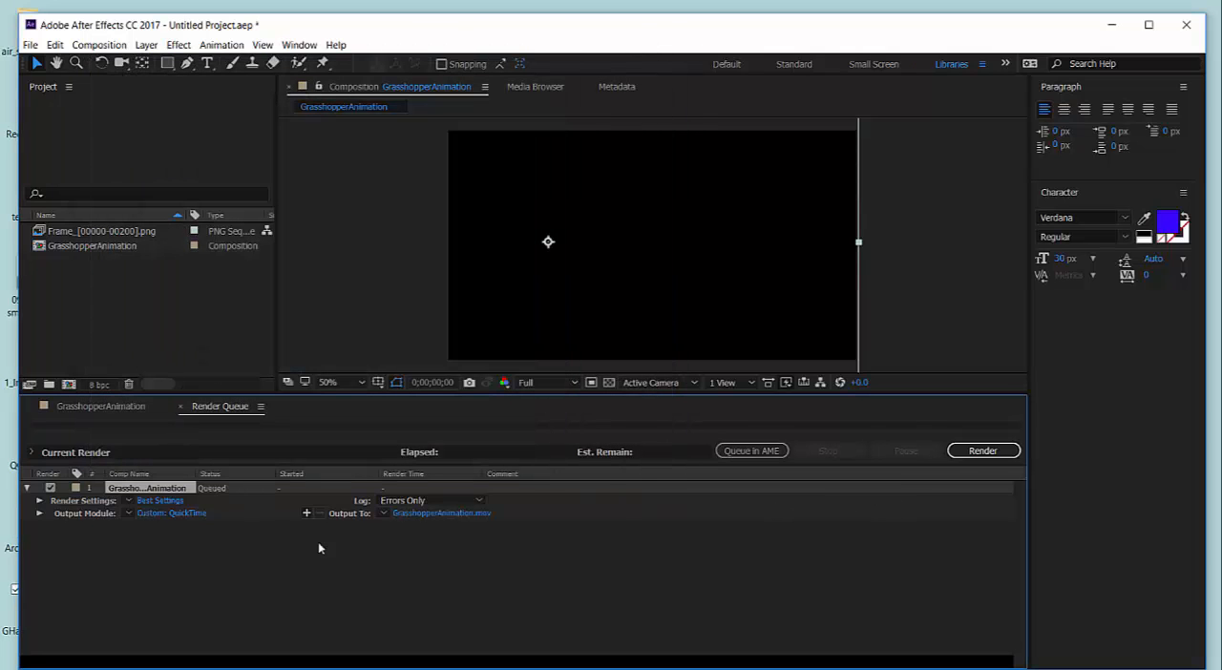
pyautogui.click(980, 451)
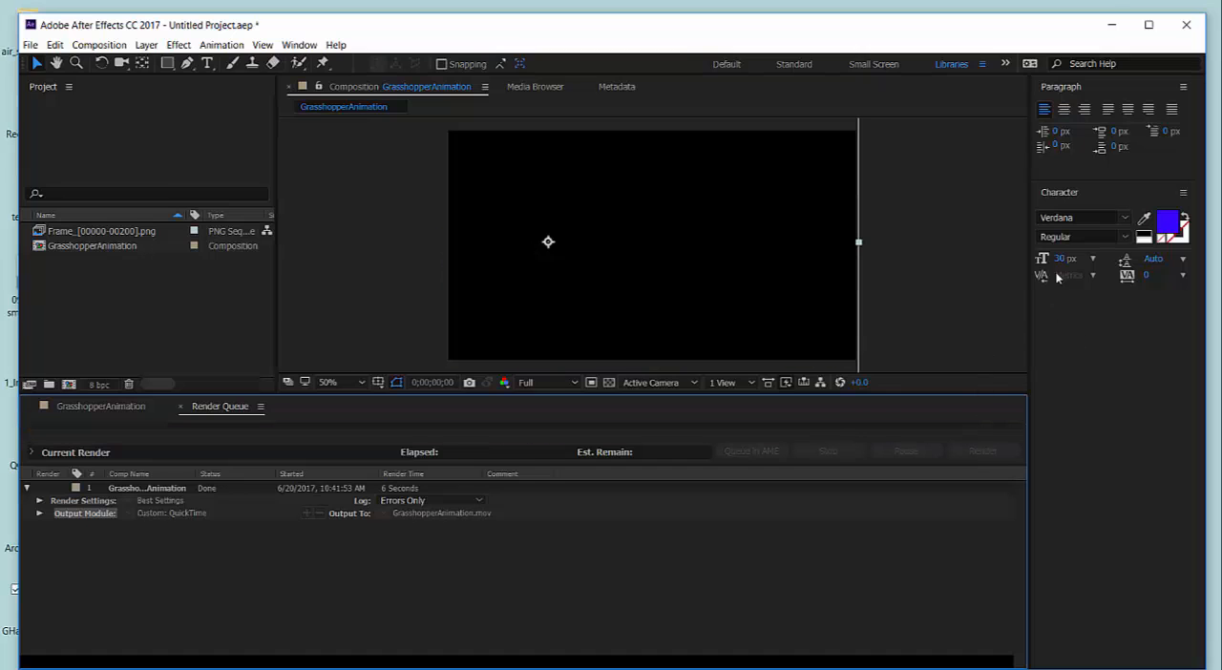
# Open the GHanimation folder from the desktop, enlarge its window and check the GrasshopperAnimation movie file's properties for its size.
pyautogui.click(1112, 33)
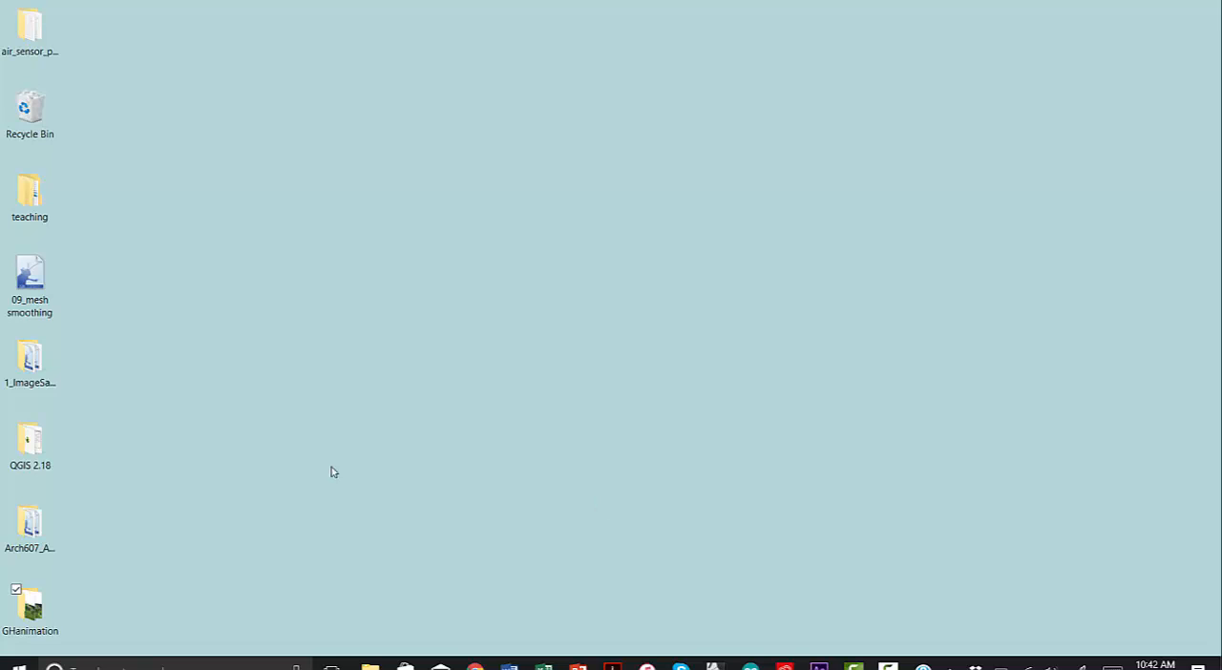
pyautogui.doubleClick(31, 607)
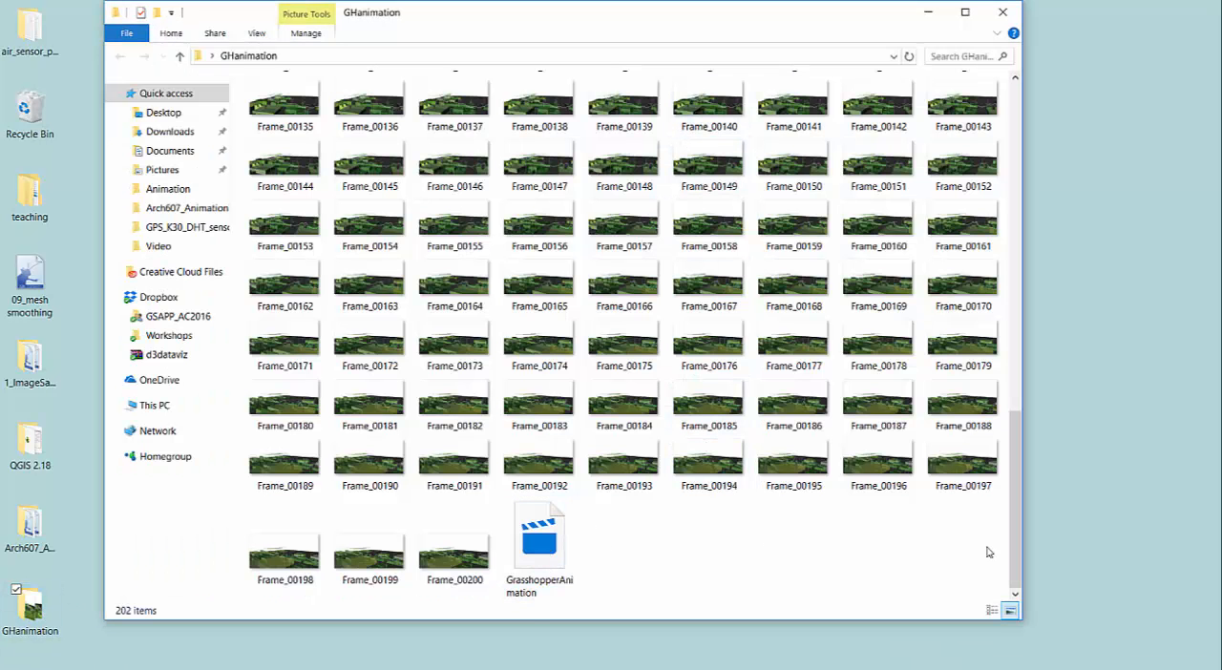
pyautogui.moveTo(1020, 620); pyautogui.dragTo(1178, 653)
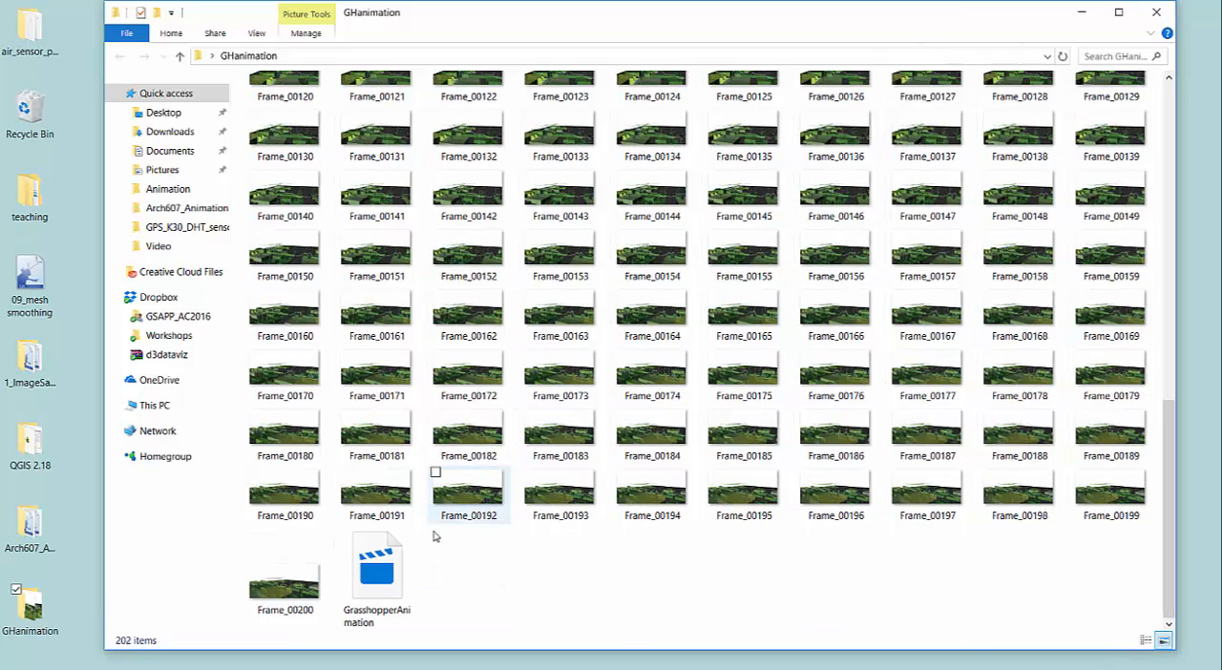
pyautogui.rightClick(366, 571)
pyautogui.click(306, 550)
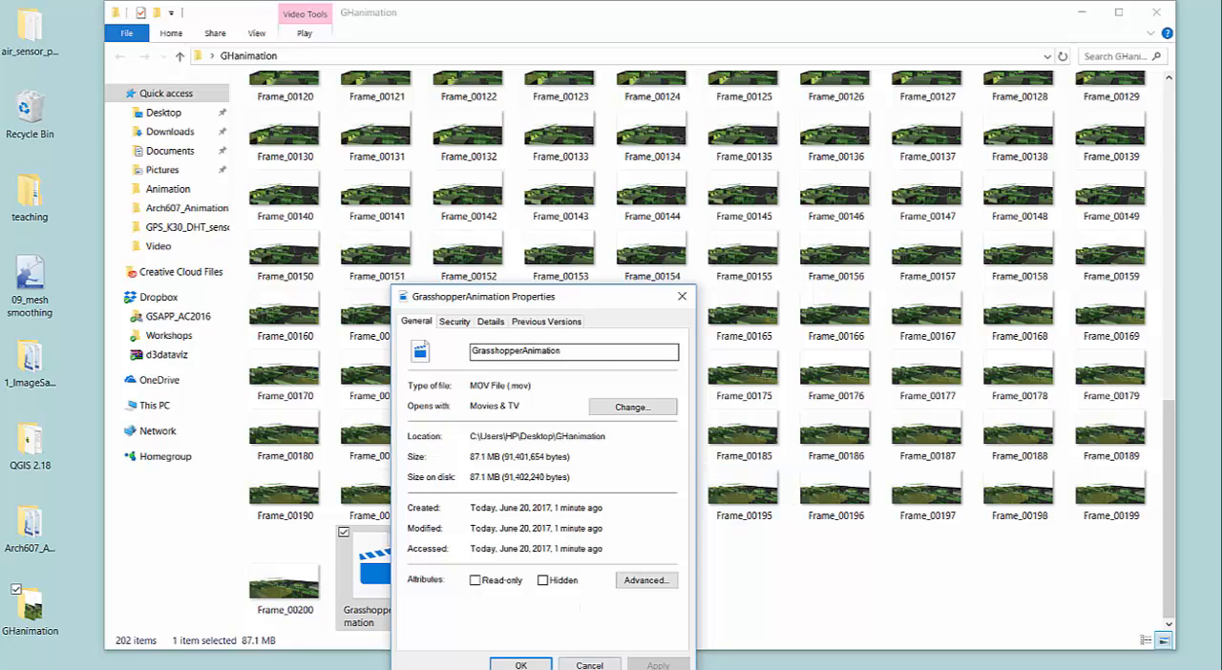
pyautogui.click(597, 662)
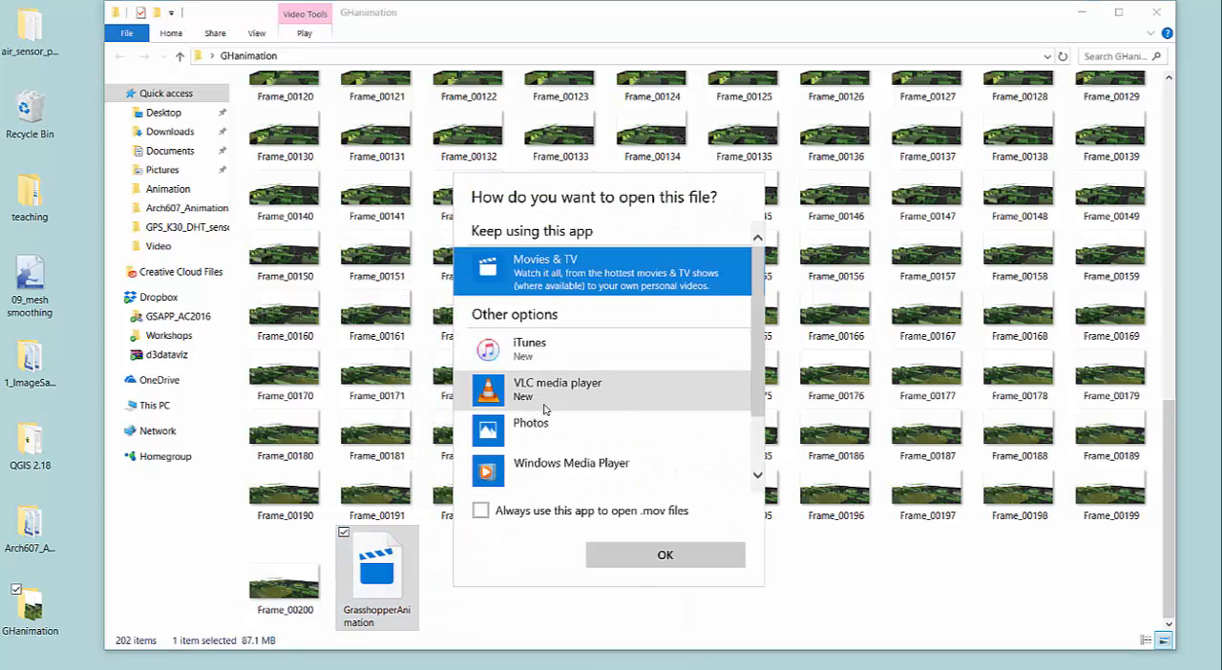
# Play the GrasshopperAnimation movie in VLC media player, dismiss the privacy policy dialog and close the player when playback ends.
pyautogui.click(571, 382)
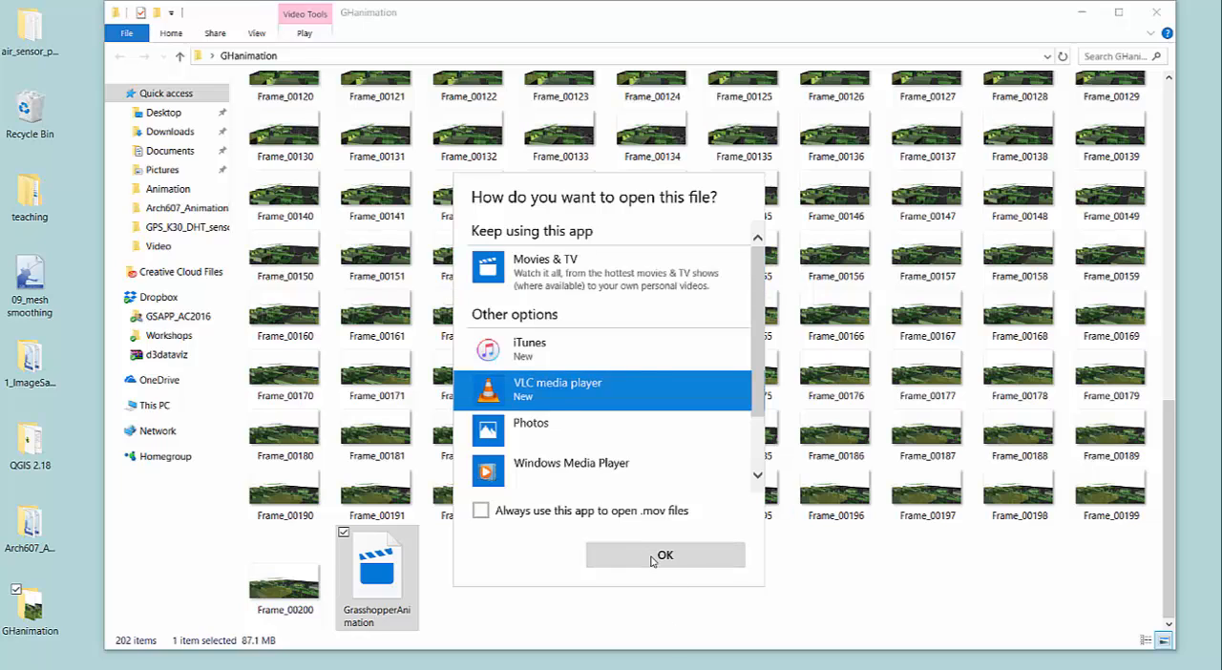
pyautogui.click(653, 560)
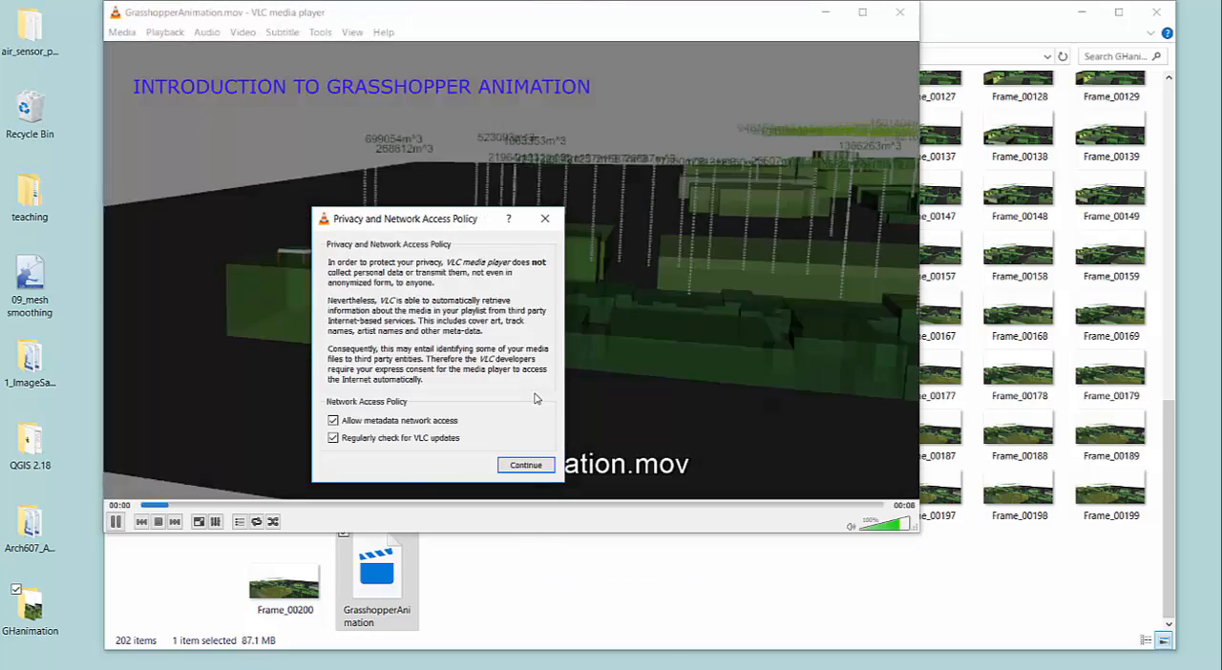
pyautogui.click(546, 219)
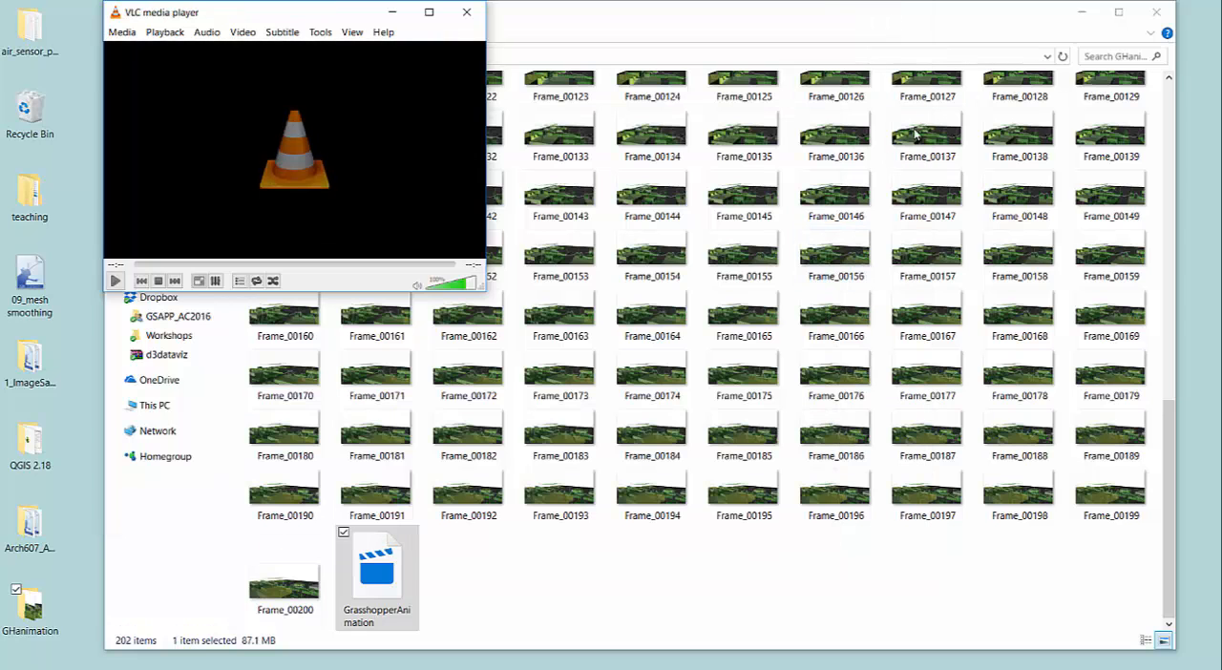
pyautogui.click(466, 11)
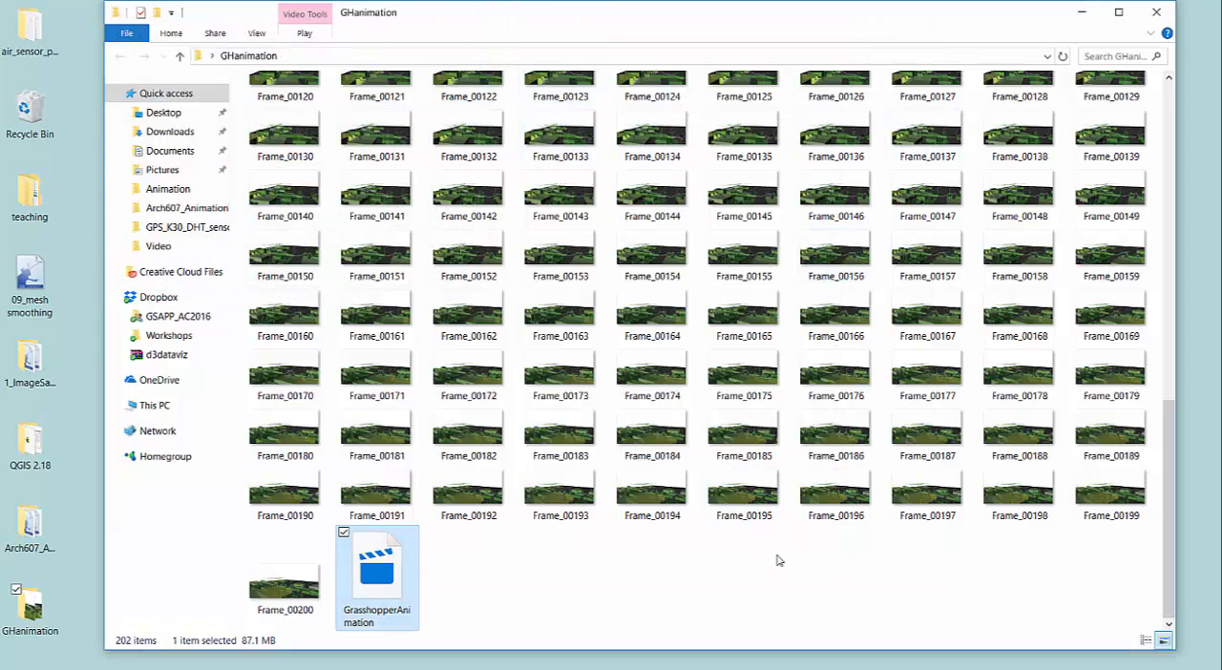
# Close the GHanimation folder, switch back to After Effects and close the render queue to show the composition timeline.
pyautogui.click(1156, 13)
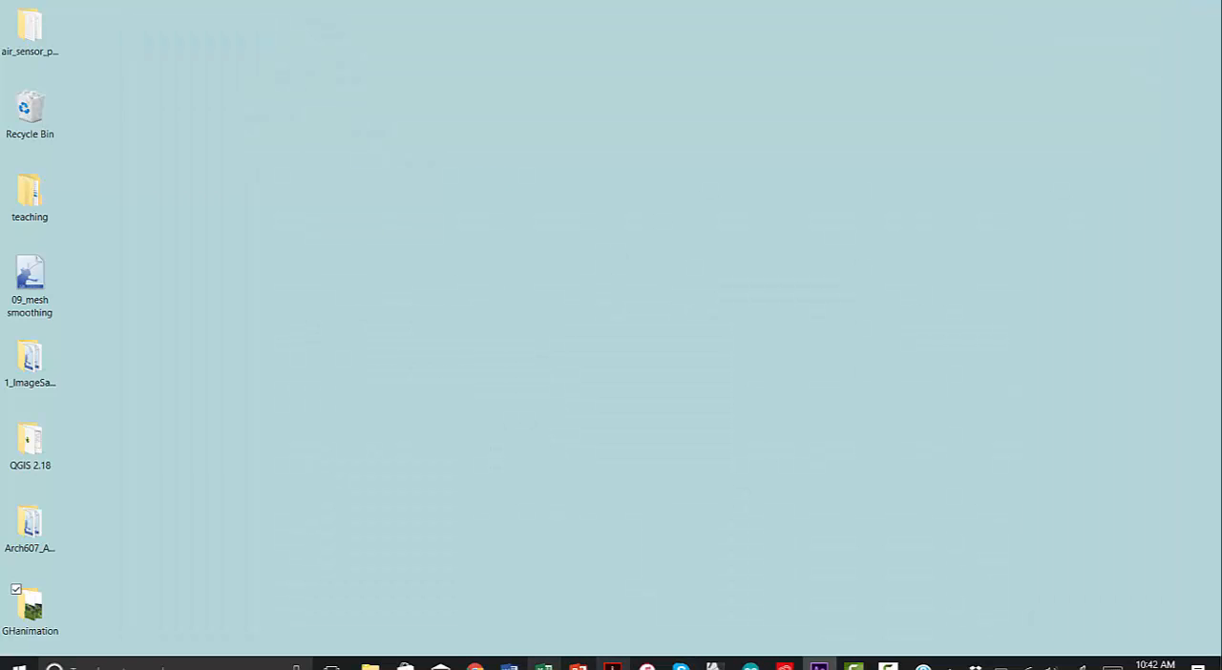
pyautogui.click(818, 665)
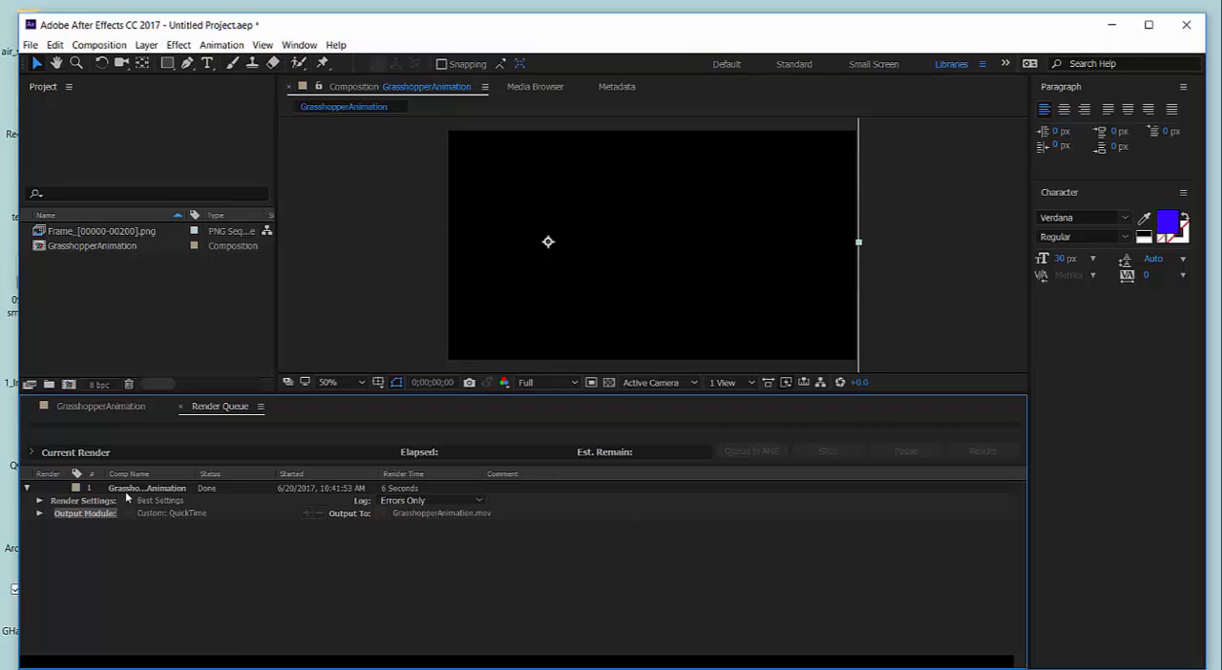
pyautogui.click(182, 411)
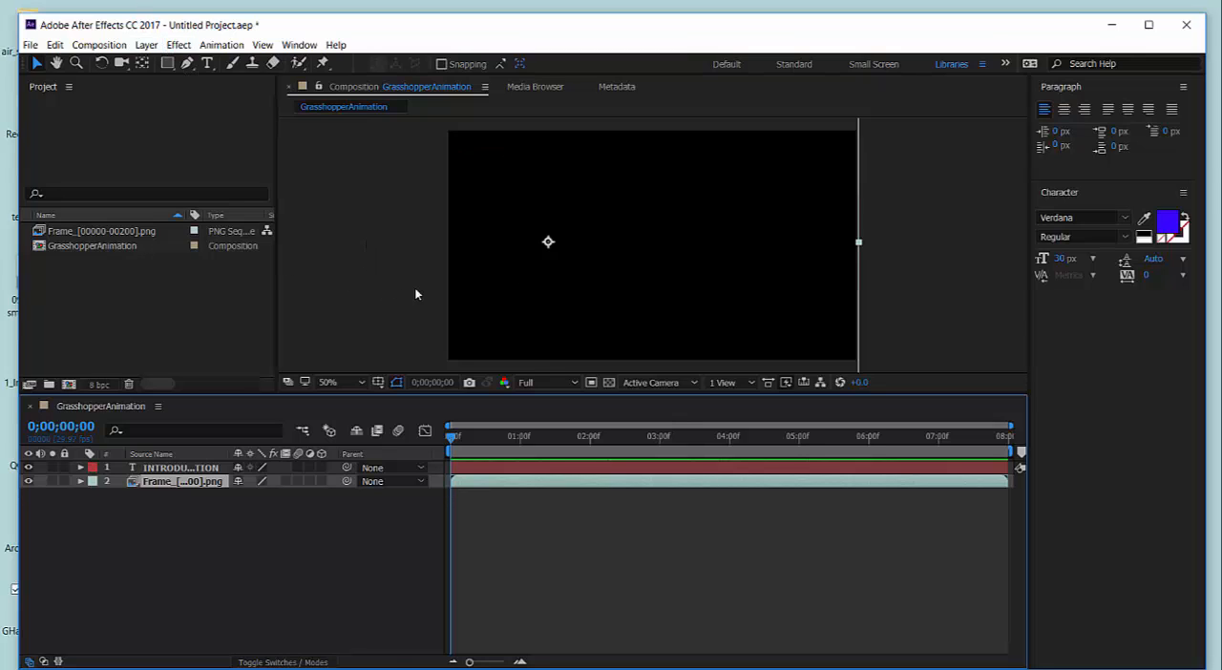
# Open Creative Cloud to look for Media Encoder among the installed apps, and check the After Effects download page in Chrome.
pyautogui.moveTo(888, 667)
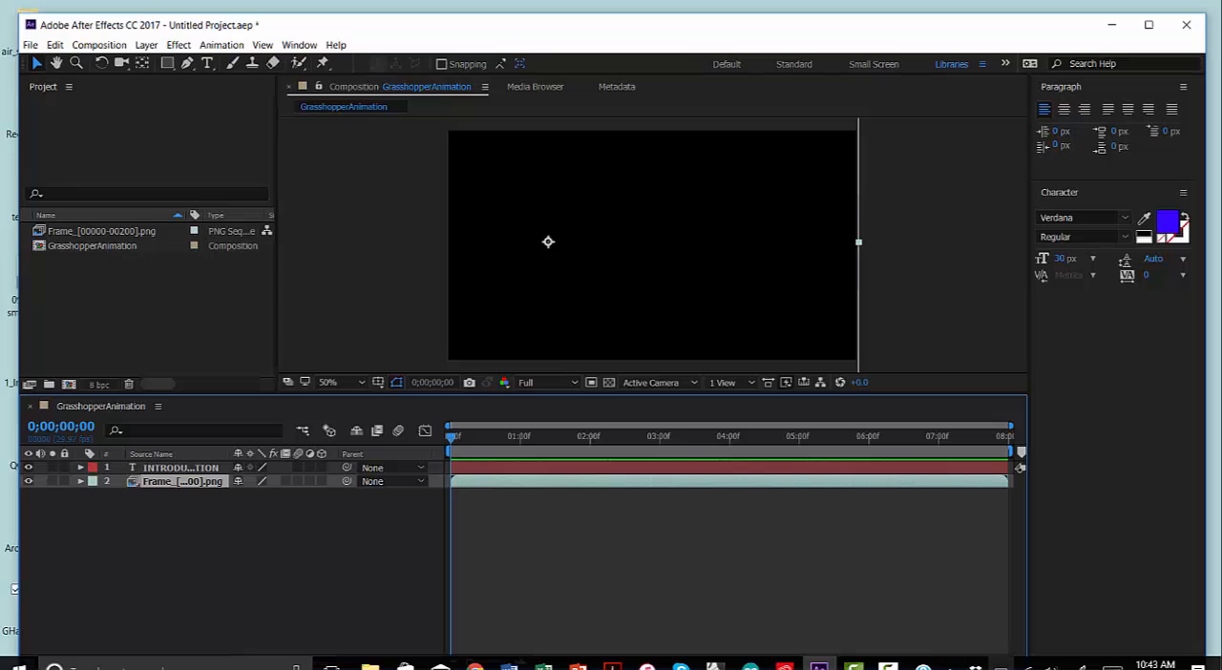
pyautogui.click(785, 667)
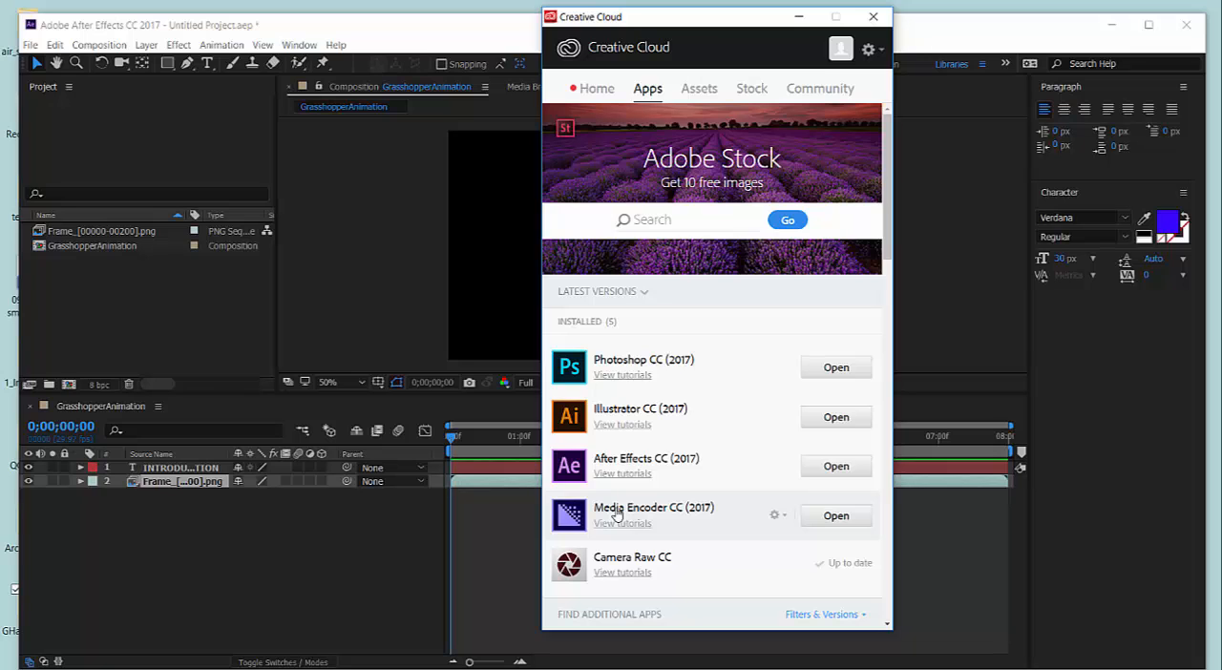
pyautogui.moveTo(406, 669)
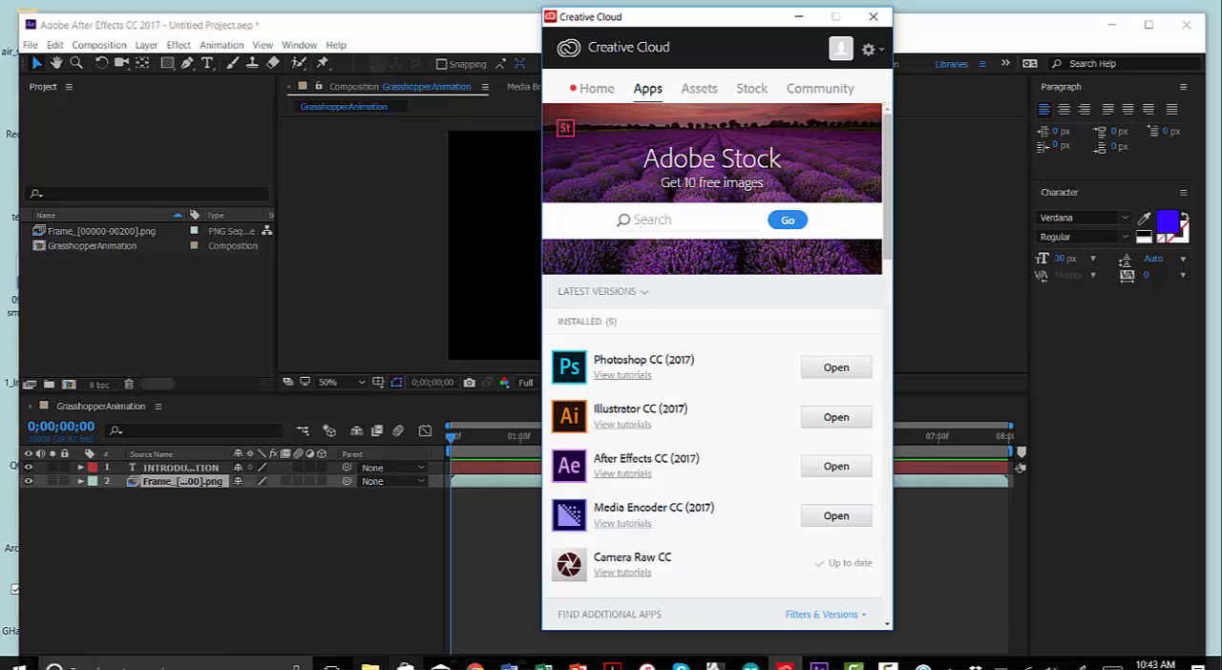
pyautogui.click(475, 666)
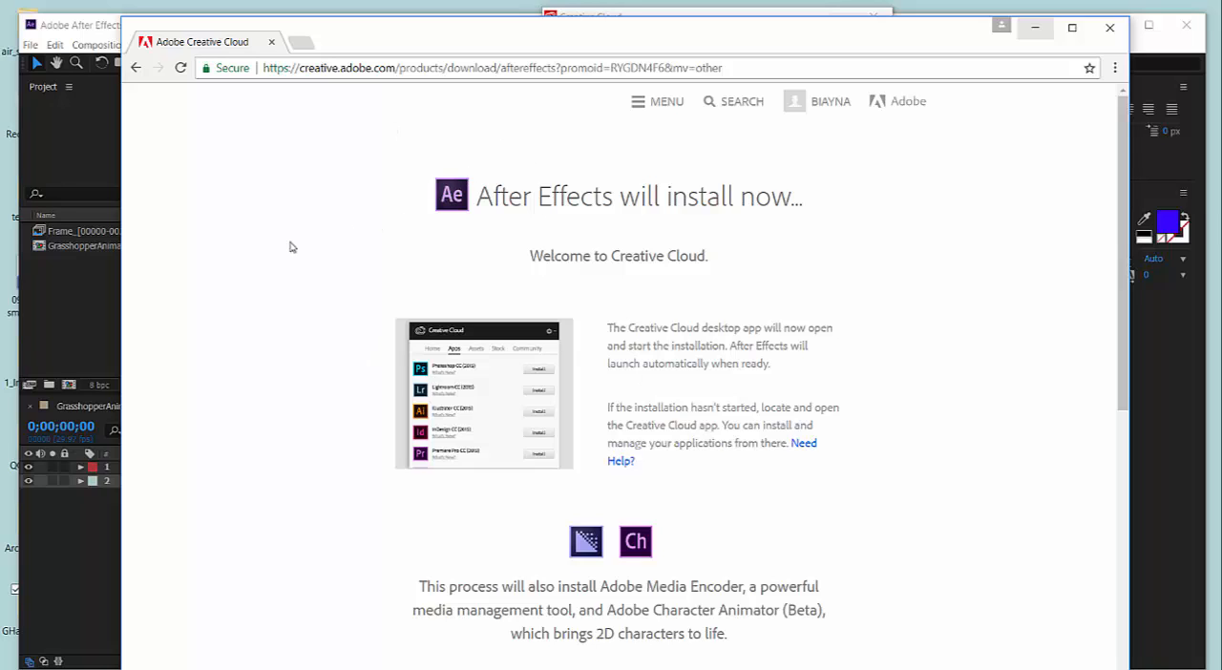
pyautogui.click(1032, 29)
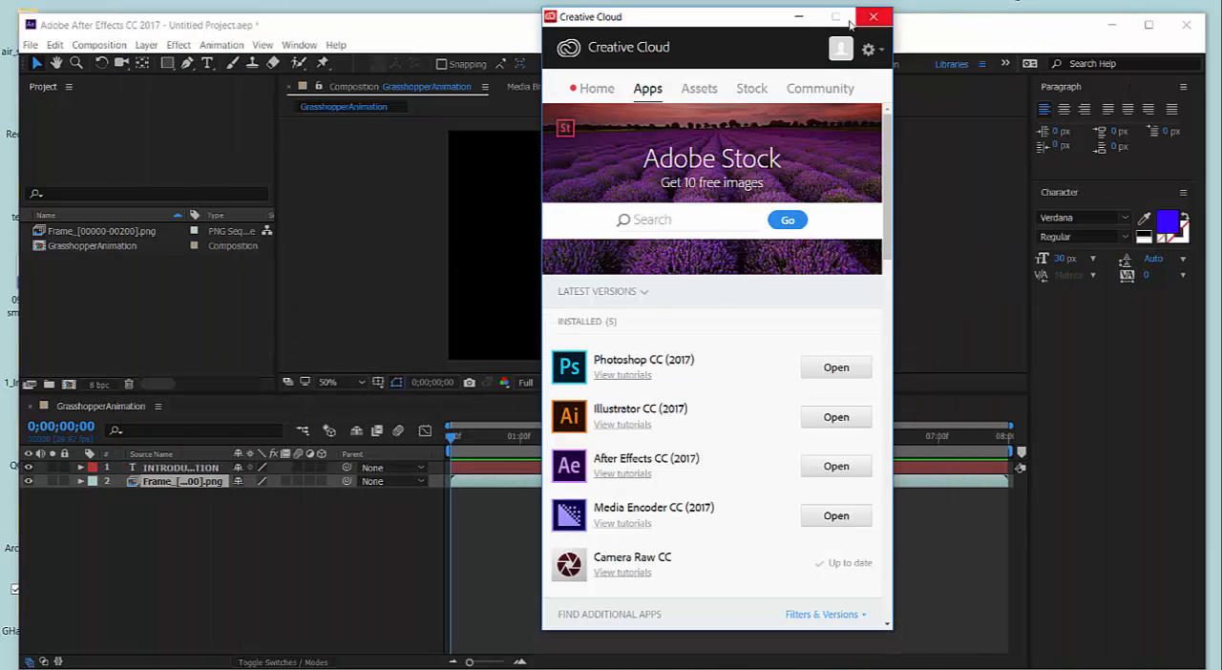
# Minimise Creative Cloud, send the GrasshopperAnimation composition to the Adobe Media Encoder queue and move the Media Encoder window fully into view.
pyautogui.click(800, 17)
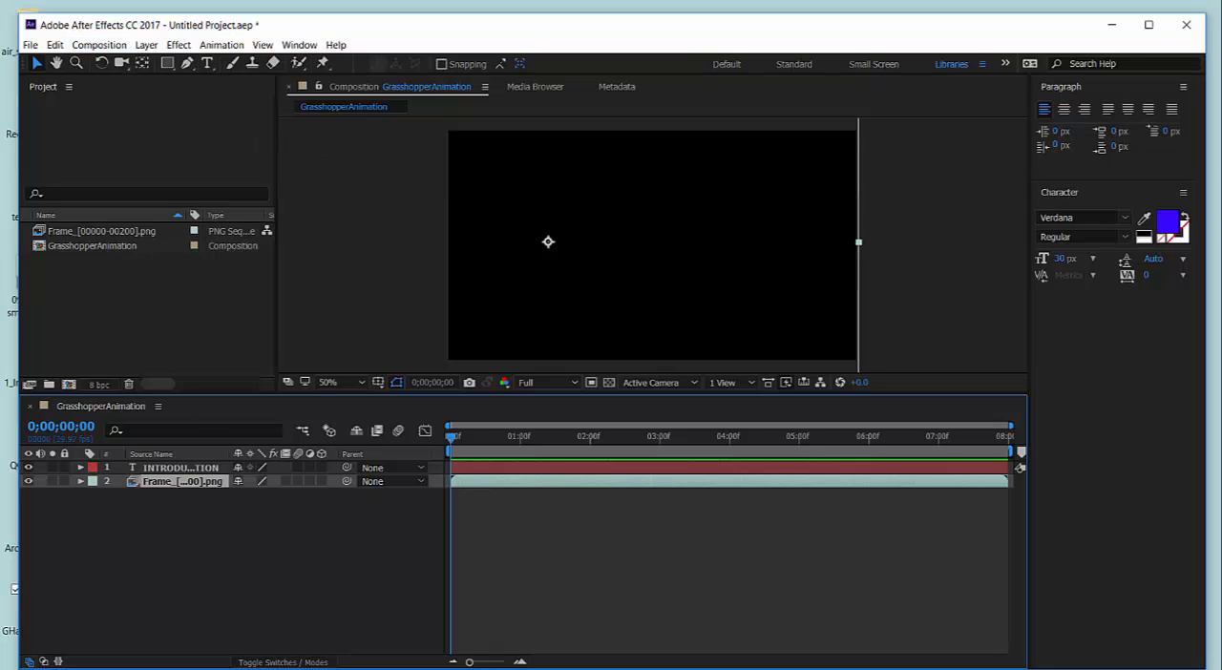
pyautogui.click(122, 47)
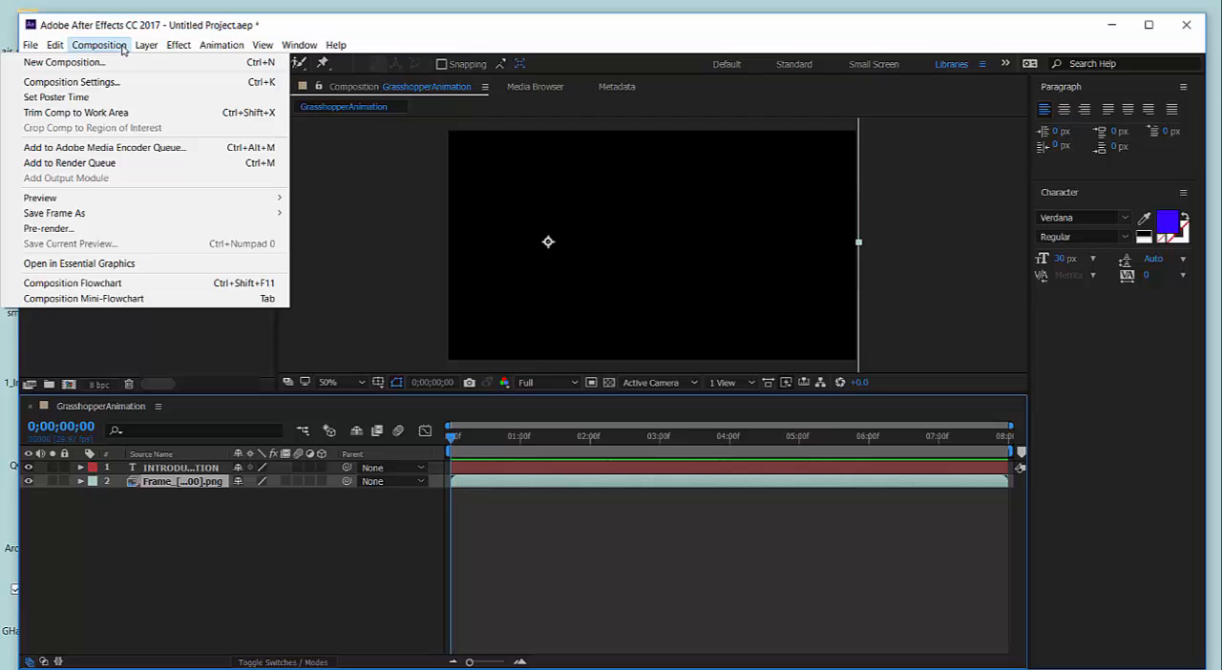
pyautogui.click(86, 150)
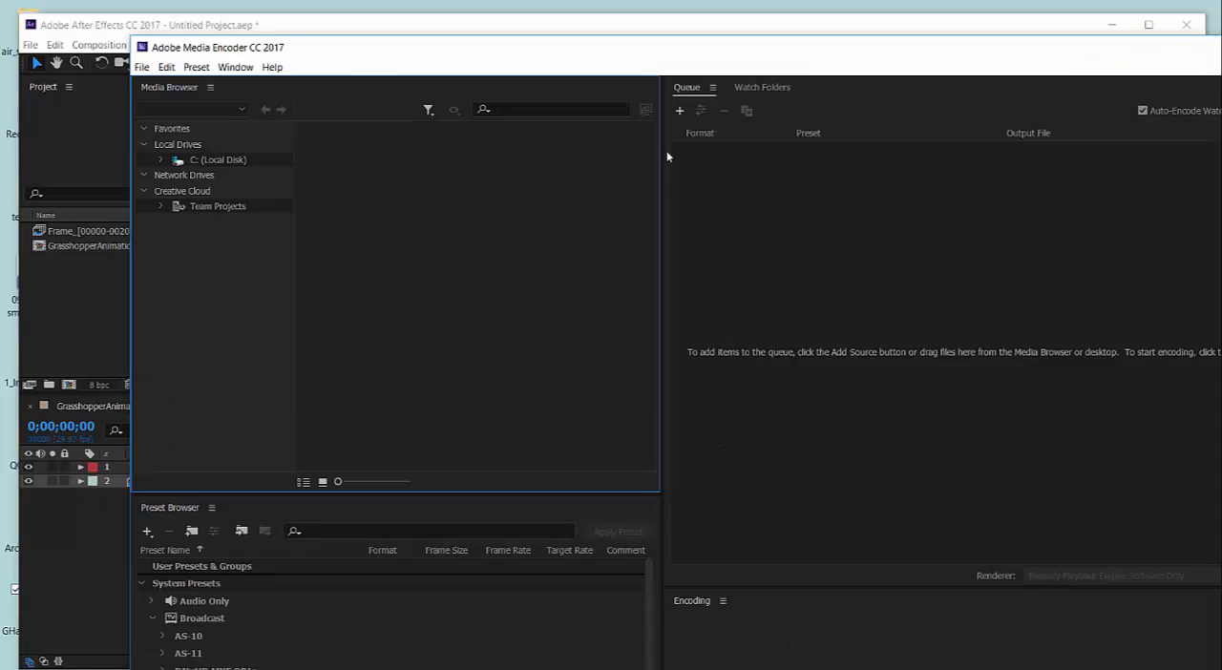
pyautogui.moveTo(694, 53); pyautogui.dragTo(629, 44)
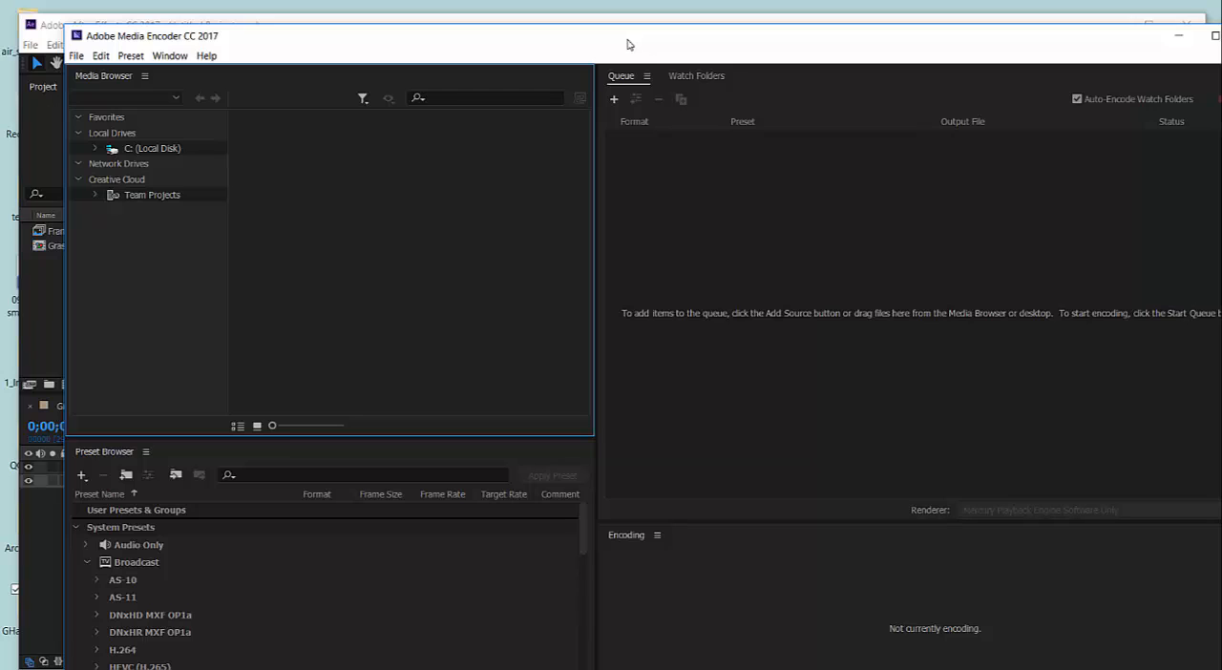
pyautogui.moveTo(680, 45); pyautogui.dragTo(651, 46)
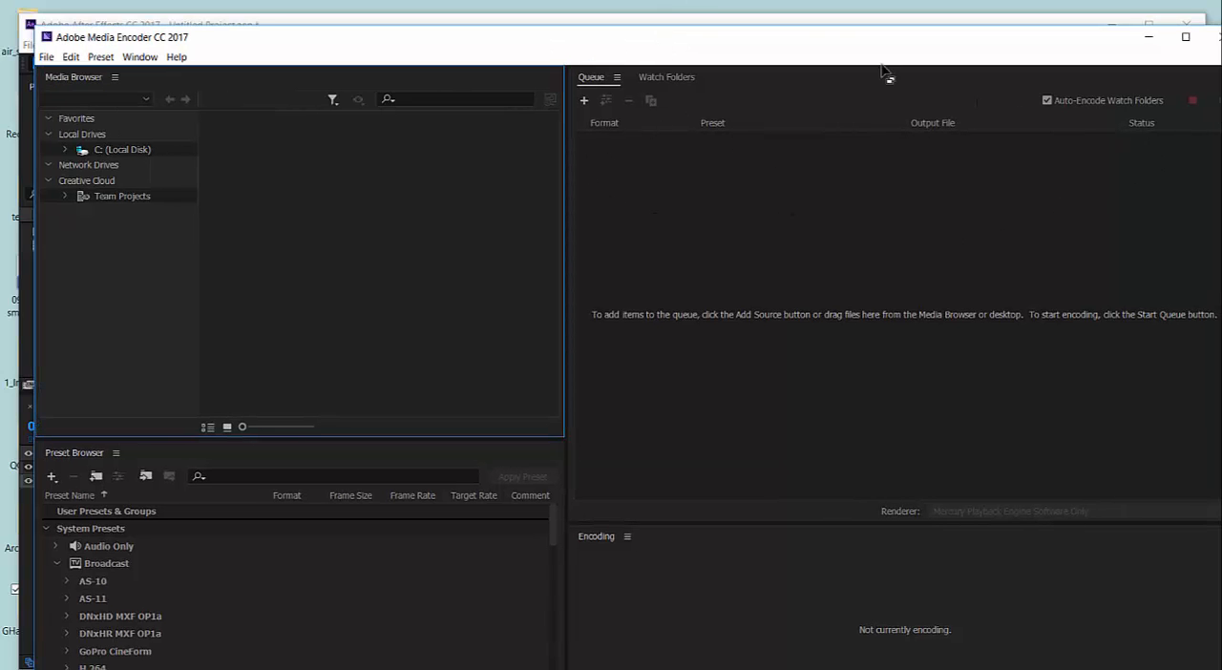
pyautogui.moveTo(769, 50); pyautogui.dragTo(748, 46)
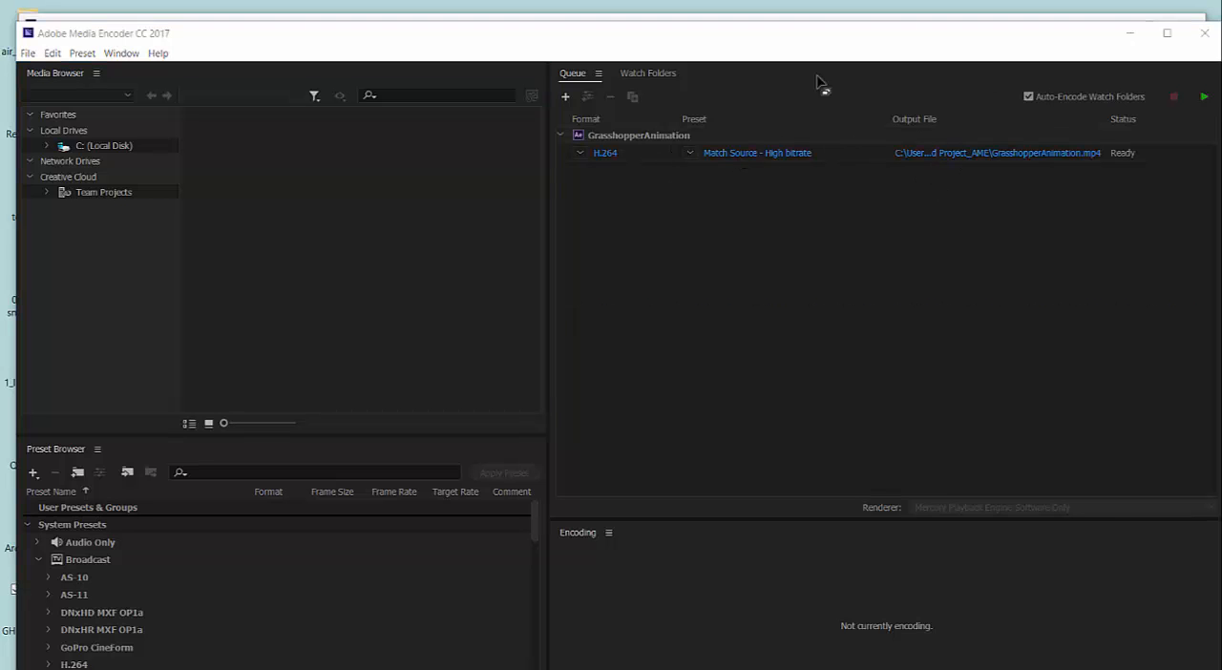
# Set the queued item's output file to GrasshopperAnimation_MediaEncoder in the GHanimation folder on the desktop.
pyautogui.click(955, 159)
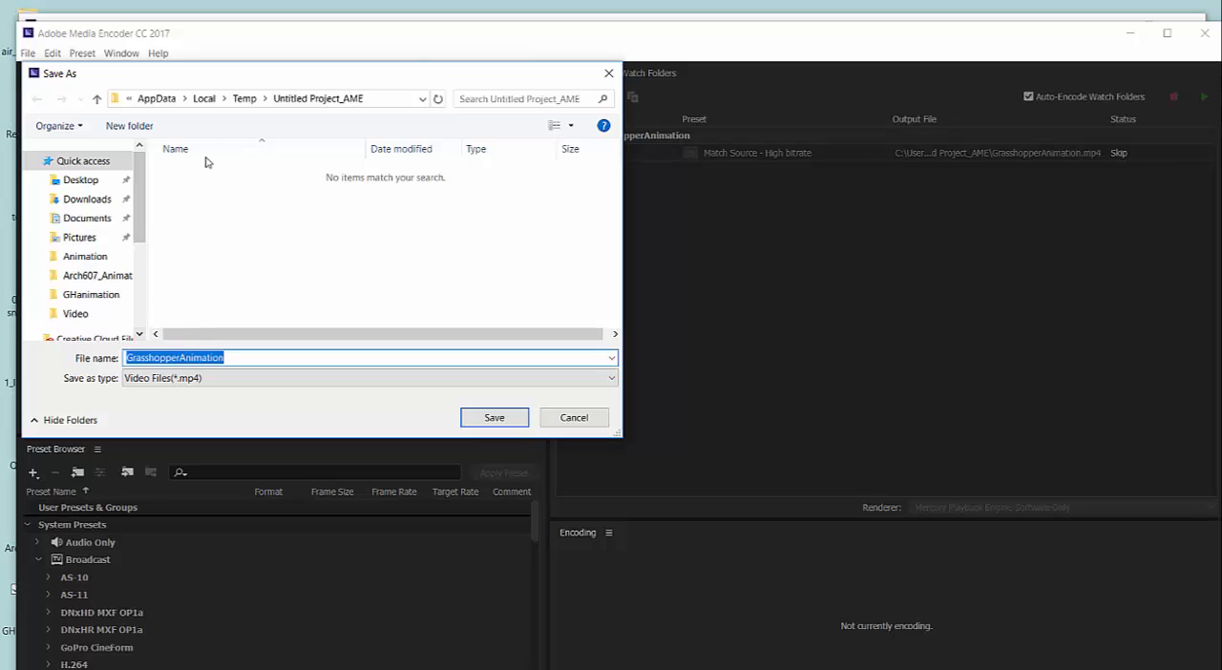
pyautogui.click(88, 184)
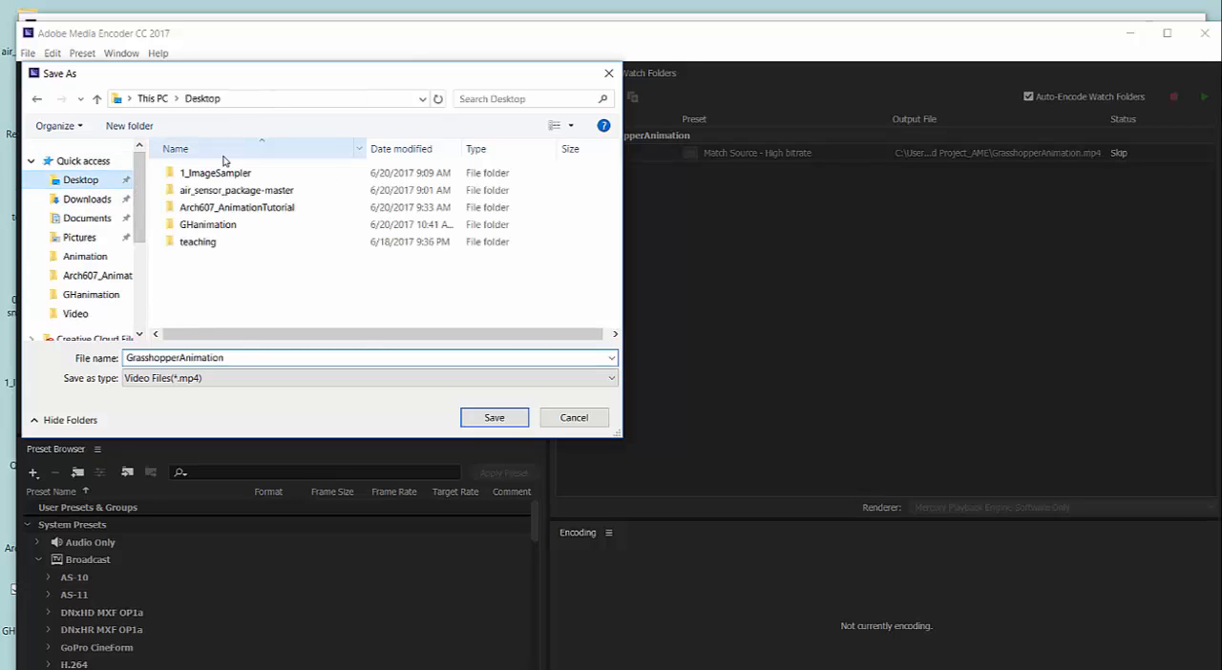
pyautogui.click(200, 227)
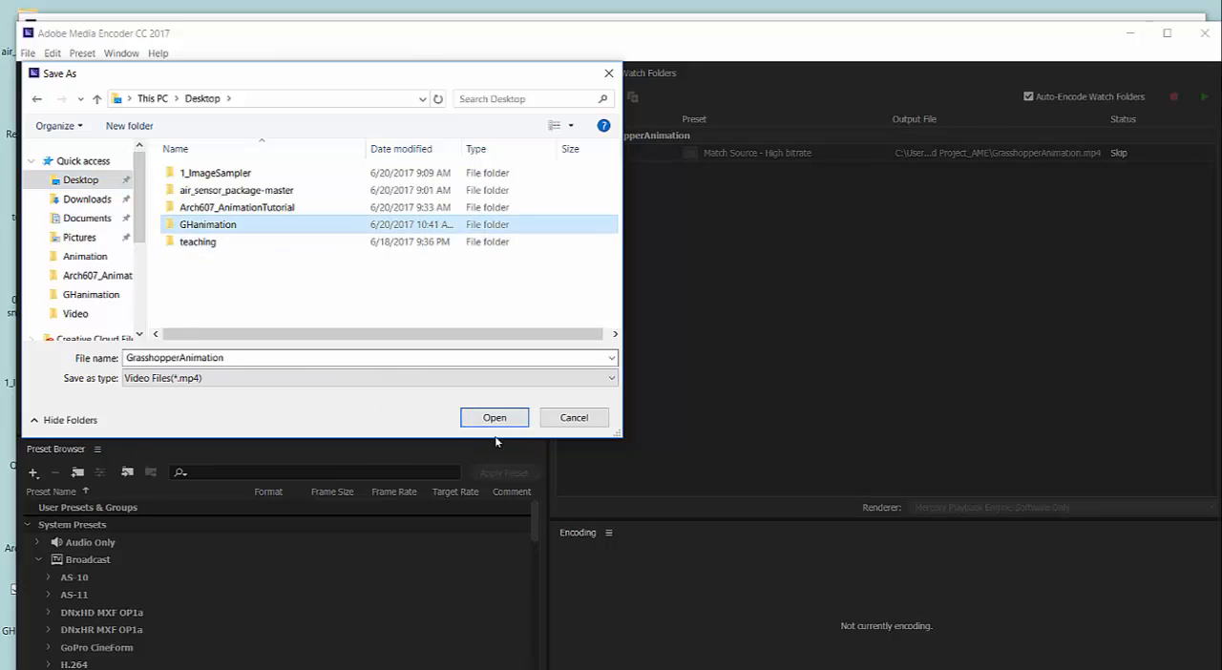
pyautogui.doubleClick(220, 230)
pyautogui.moveTo(253, 357); pyautogui.dragTo(114, 386)
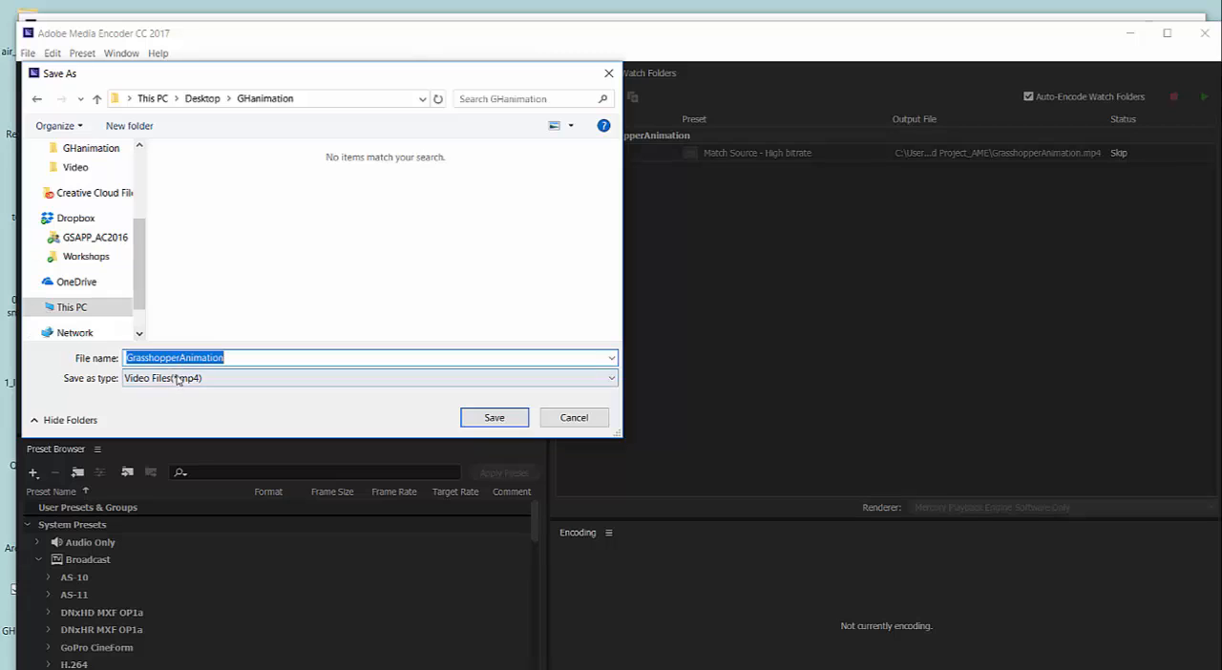
pyautogui.click(256, 357)
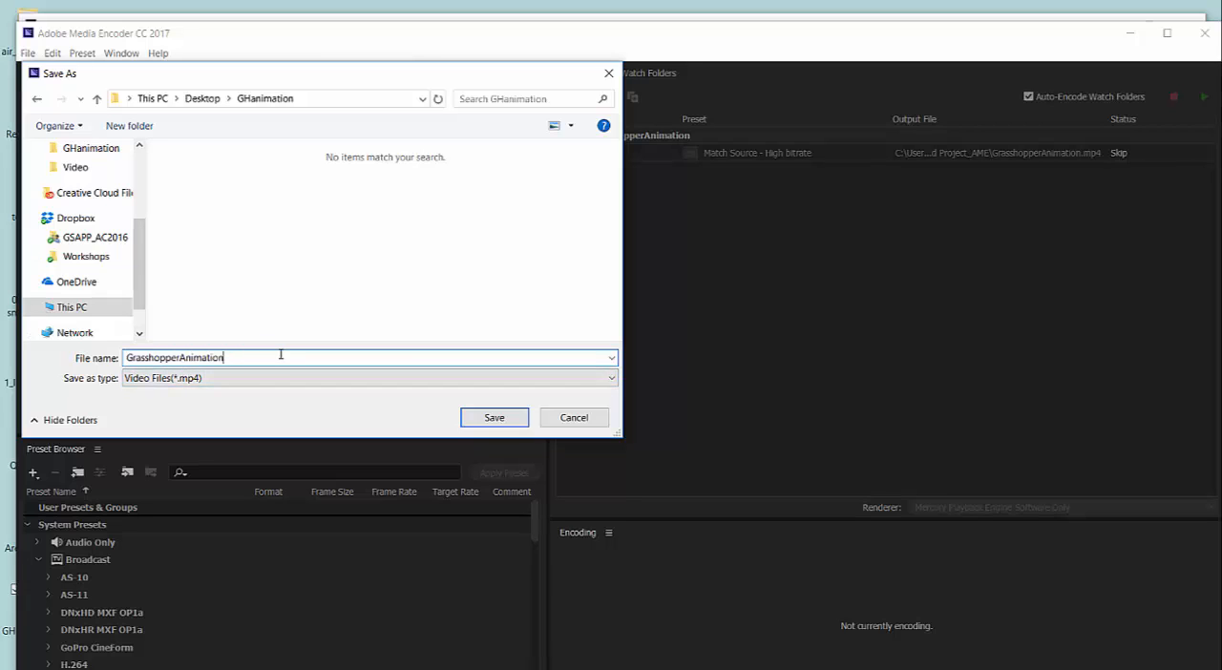
pyautogui.write('_MediaEncoder')
pyautogui.click(493, 419)
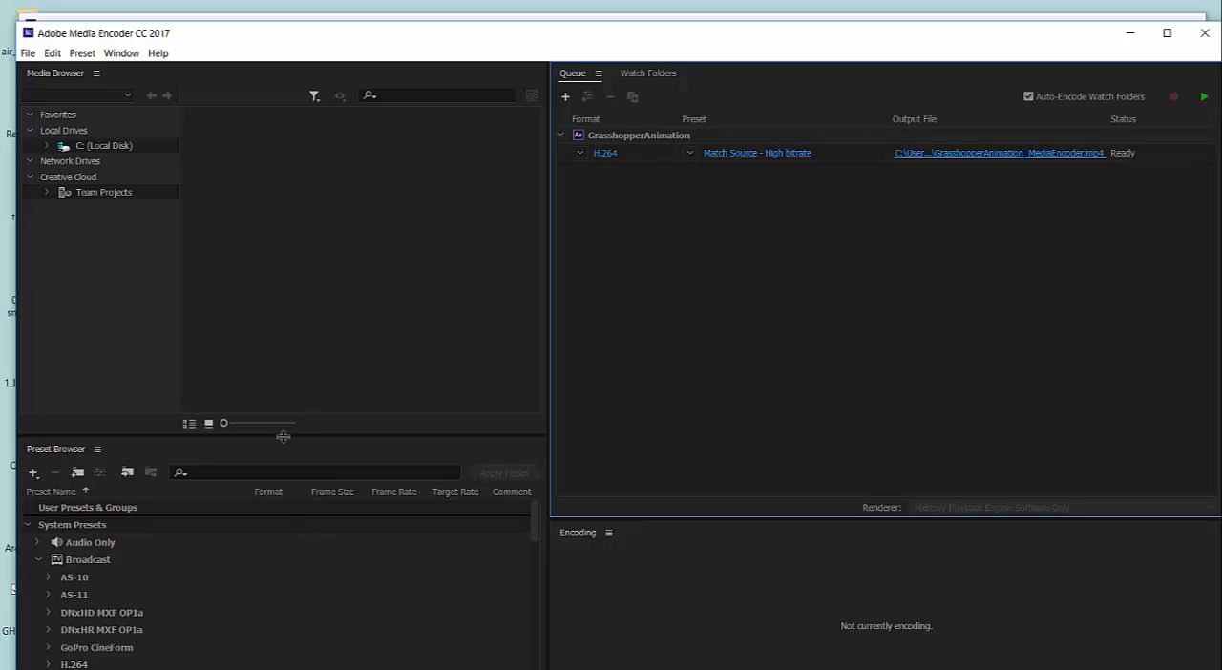
# Enlarge the preset list, examine the Vimeo and YouTube web video presets and highlight Vimeo 720p HD.
pyautogui.moveTo(282, 436); pyautogui.dragTo(318, 224)
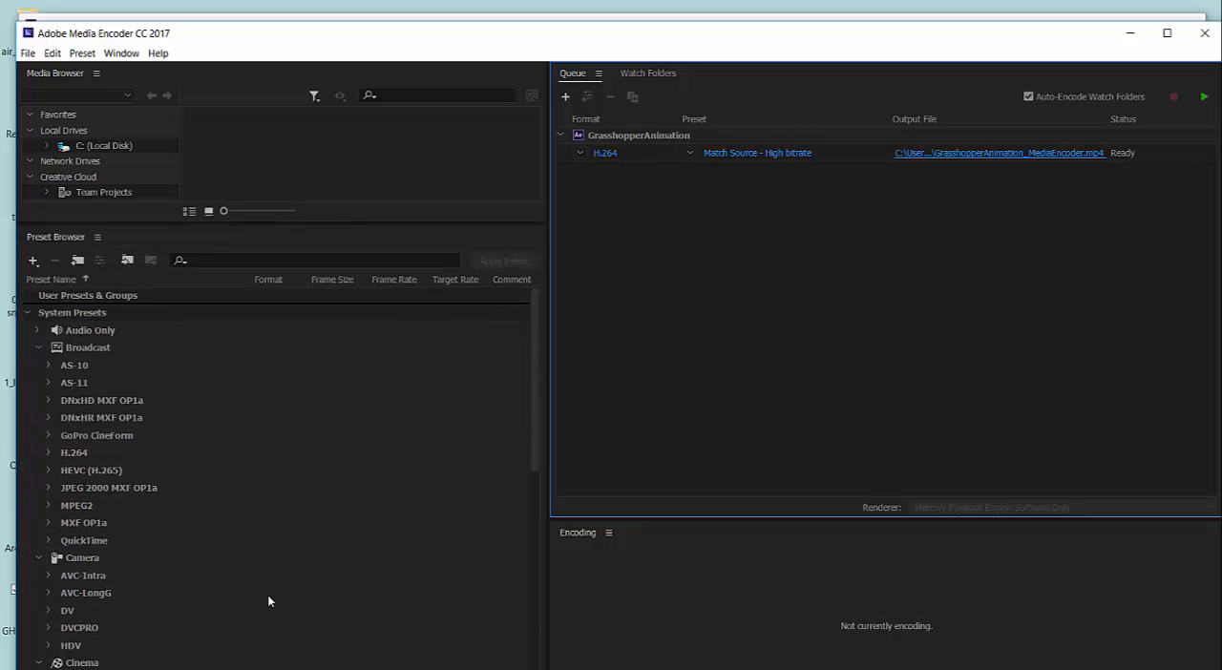
pyautogui.moveTo(534, 407); pyautogui.dragTo(562, 655)
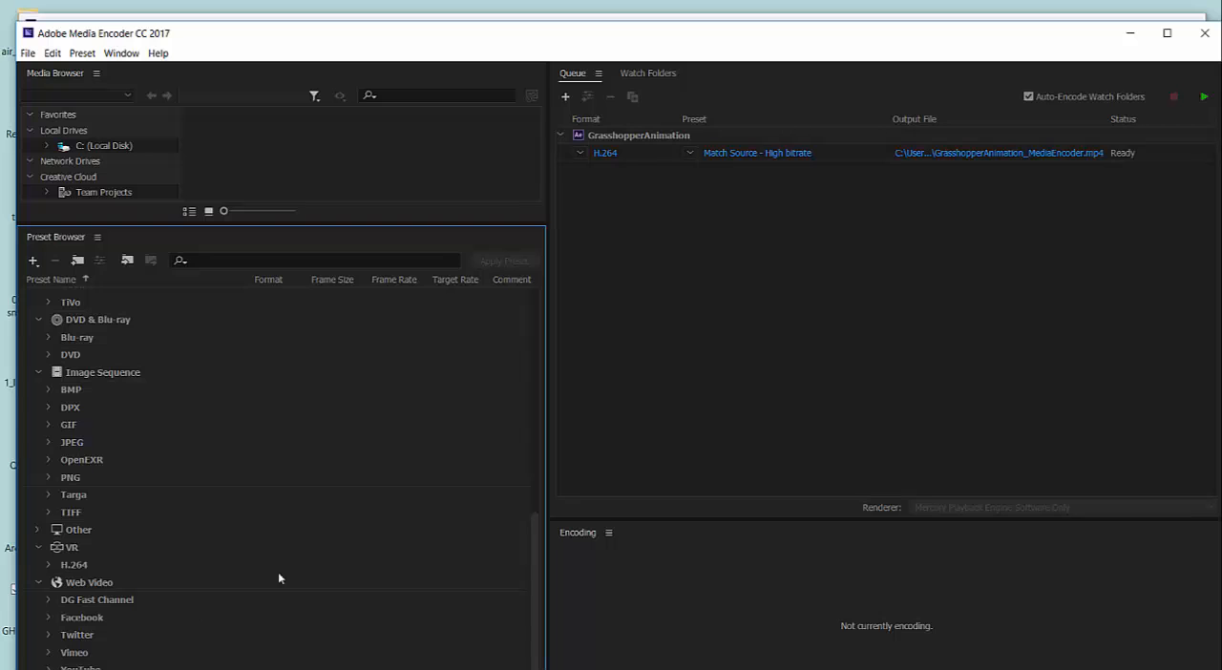
pyautogui.moveTo(184, 228); pyautogui.dragTo(182, 211)
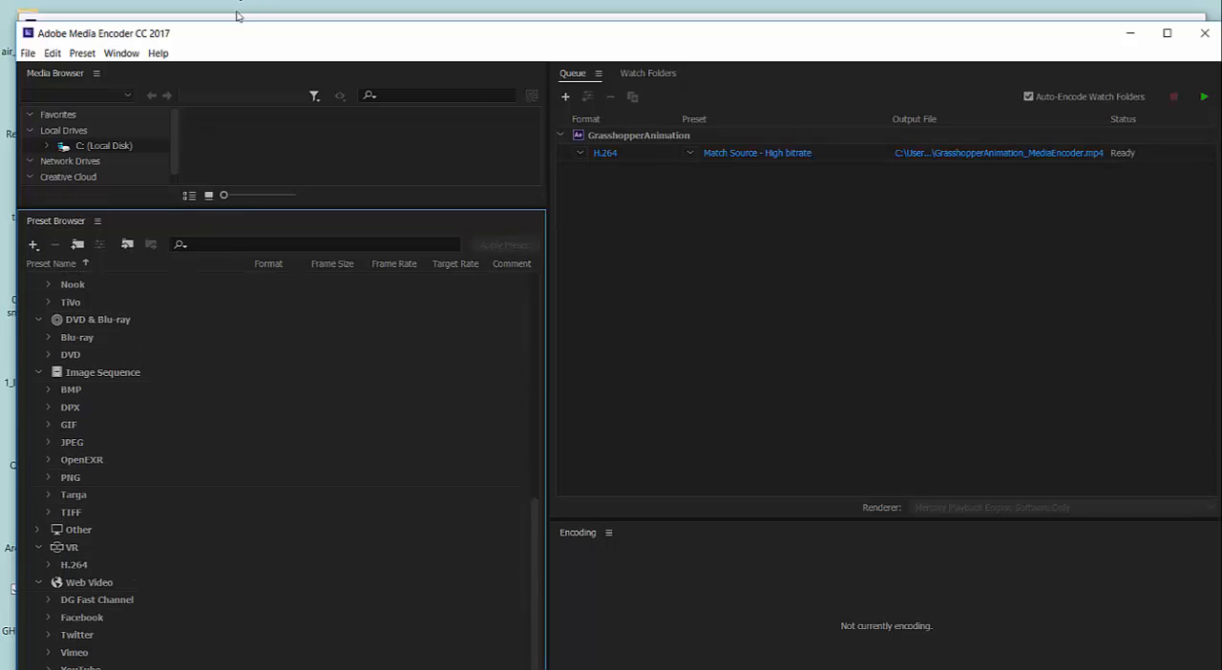
pyautogui.moveTo(242, 38); pyautogui.dragTo(251, 19)
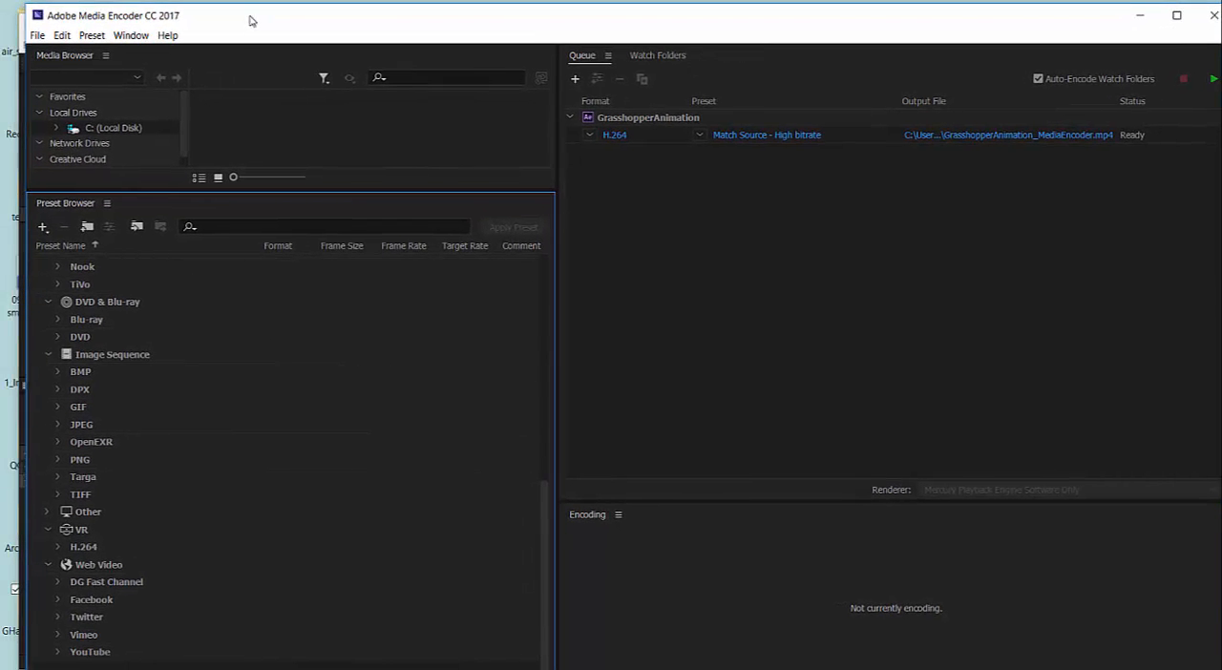
pyautogui.click(59, 635)
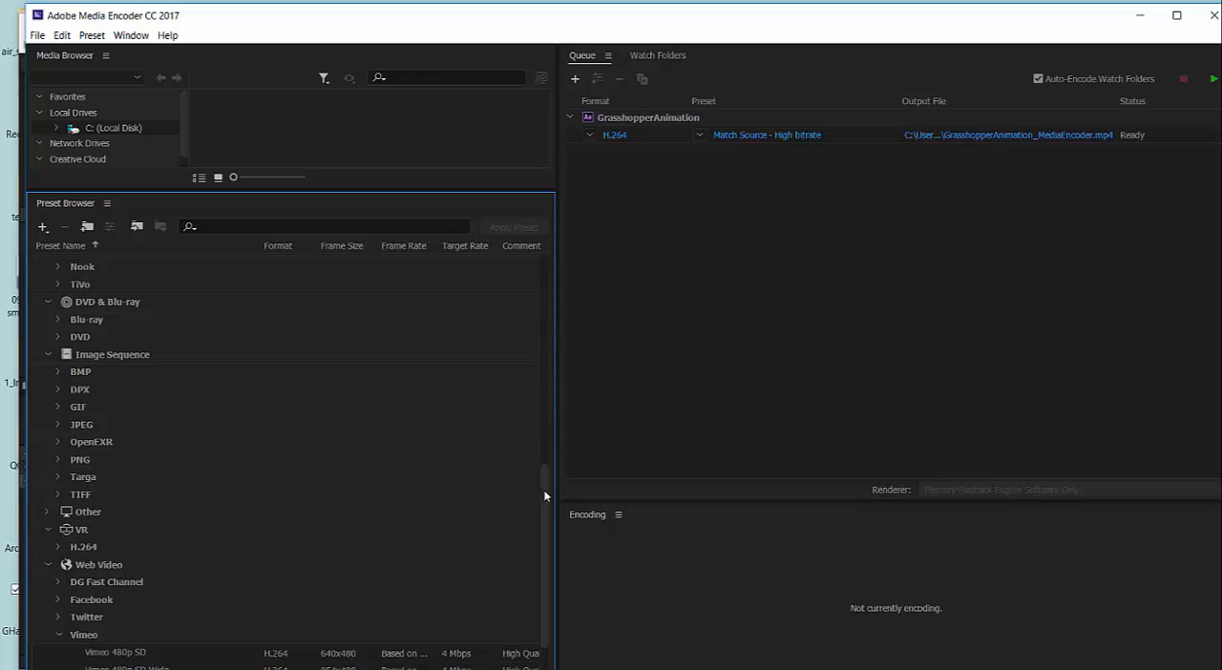
pyautogui.scroll(-2, 548, 561)
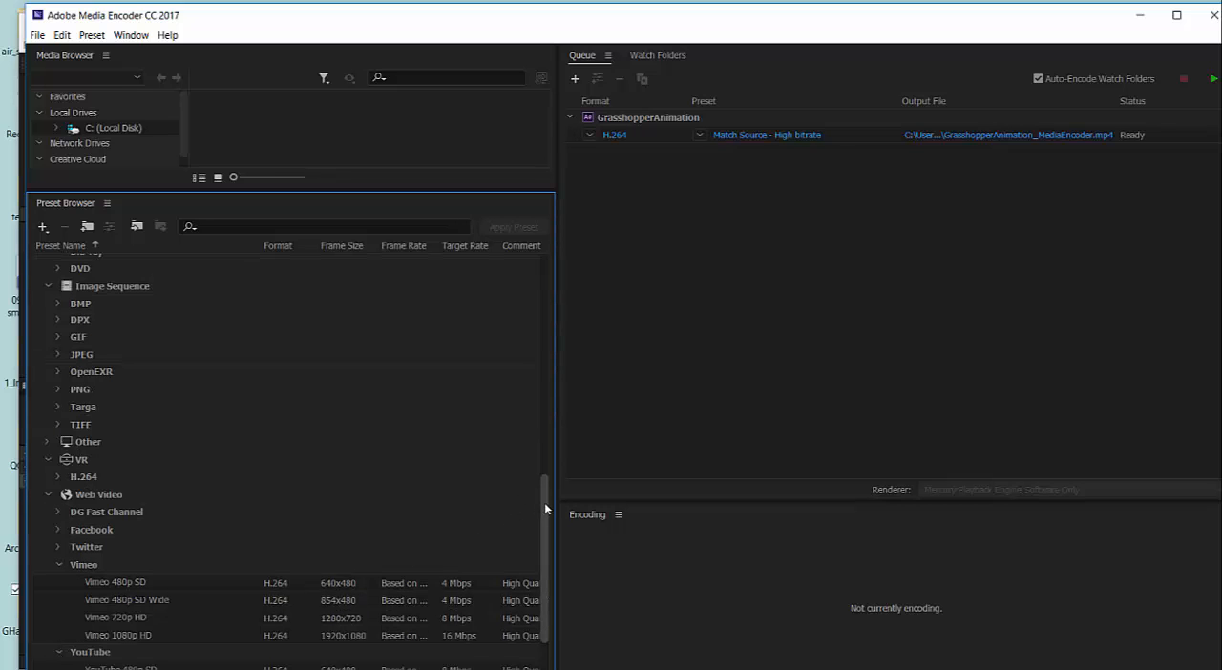
pyautogui.scroll(-3, 544, 503)
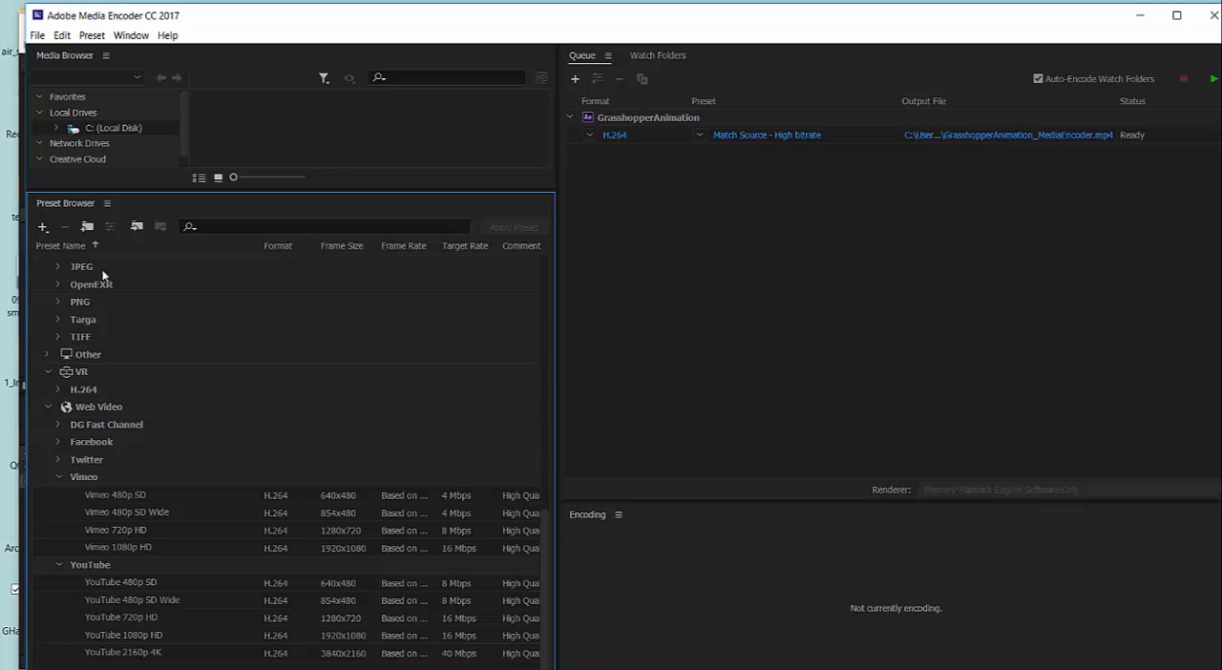
pyautogui.click(59, 567)
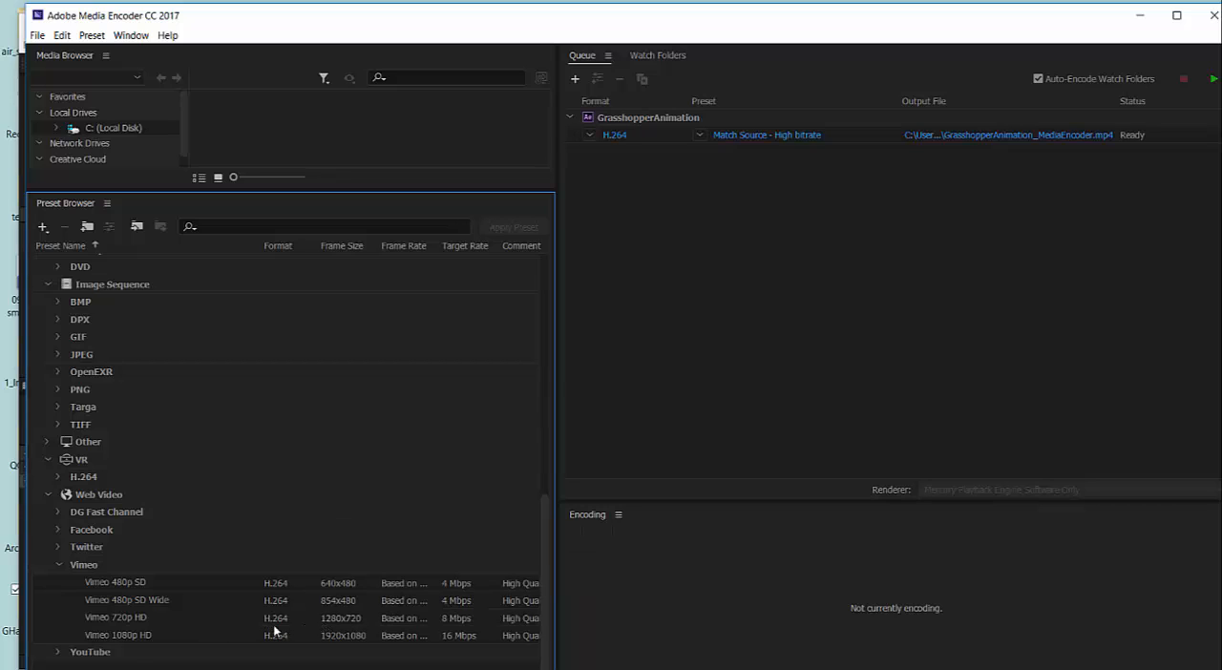
pyautogui.click(234, 623)
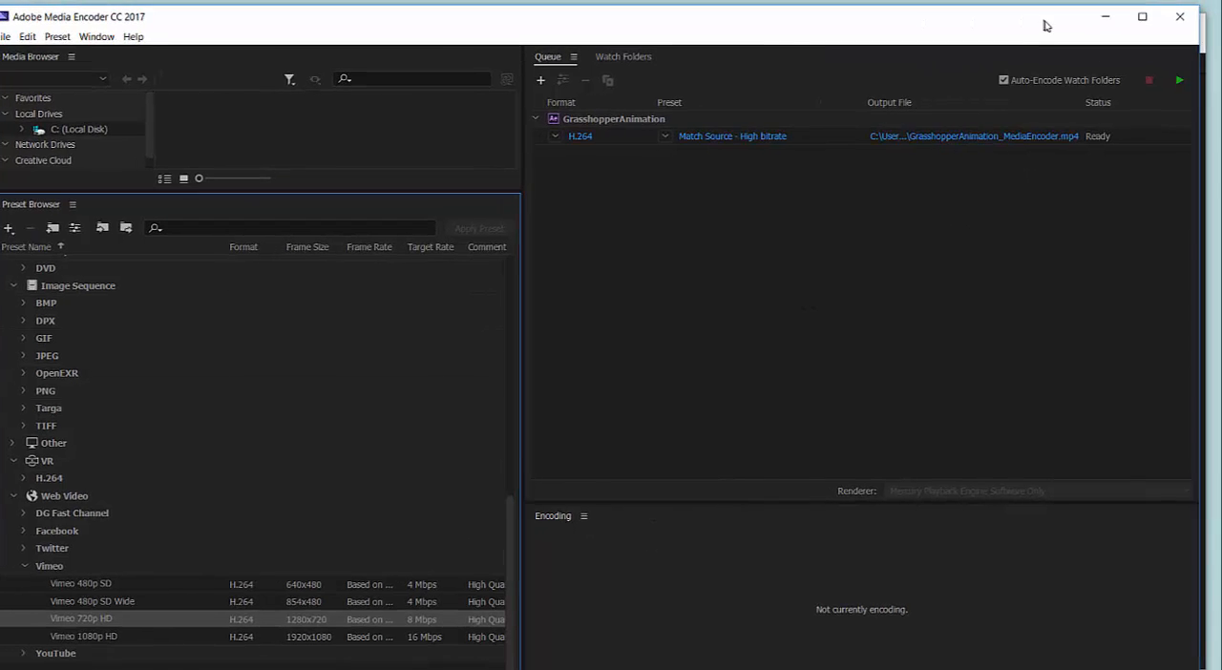
# Encode the queued composition as H.264 with Match Source - High bitrate, and minimise Media Encoder and After Effects.
pyautogui.click(1191, 84)
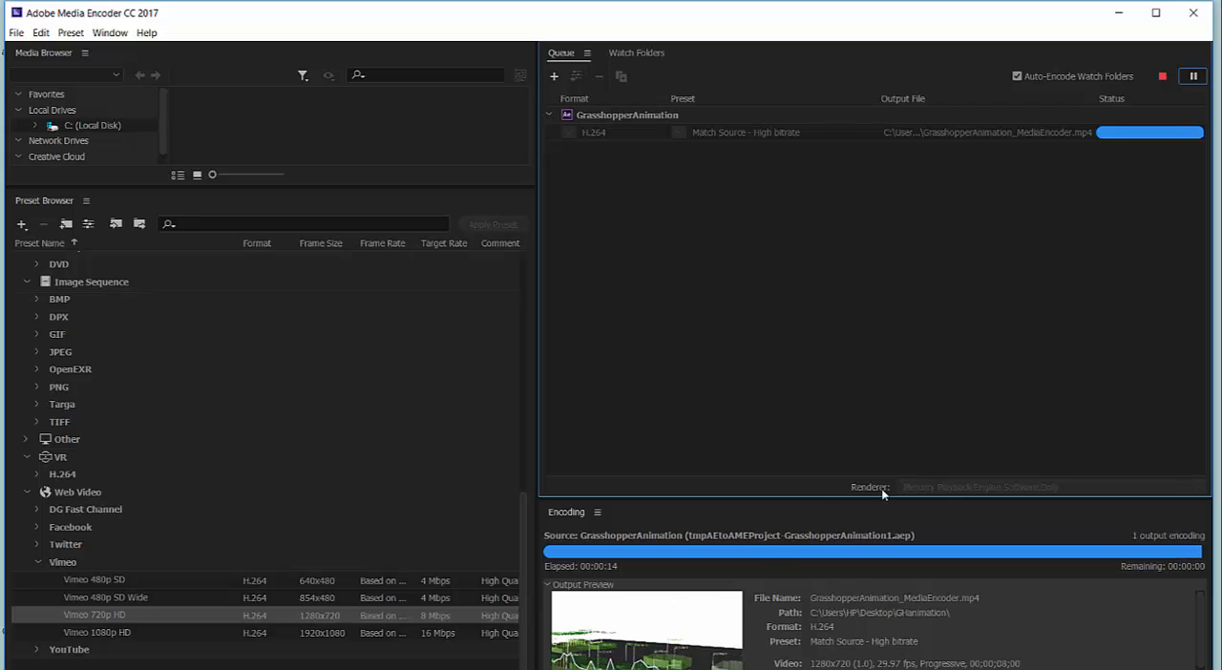
pyautogui.click(1118, 12)
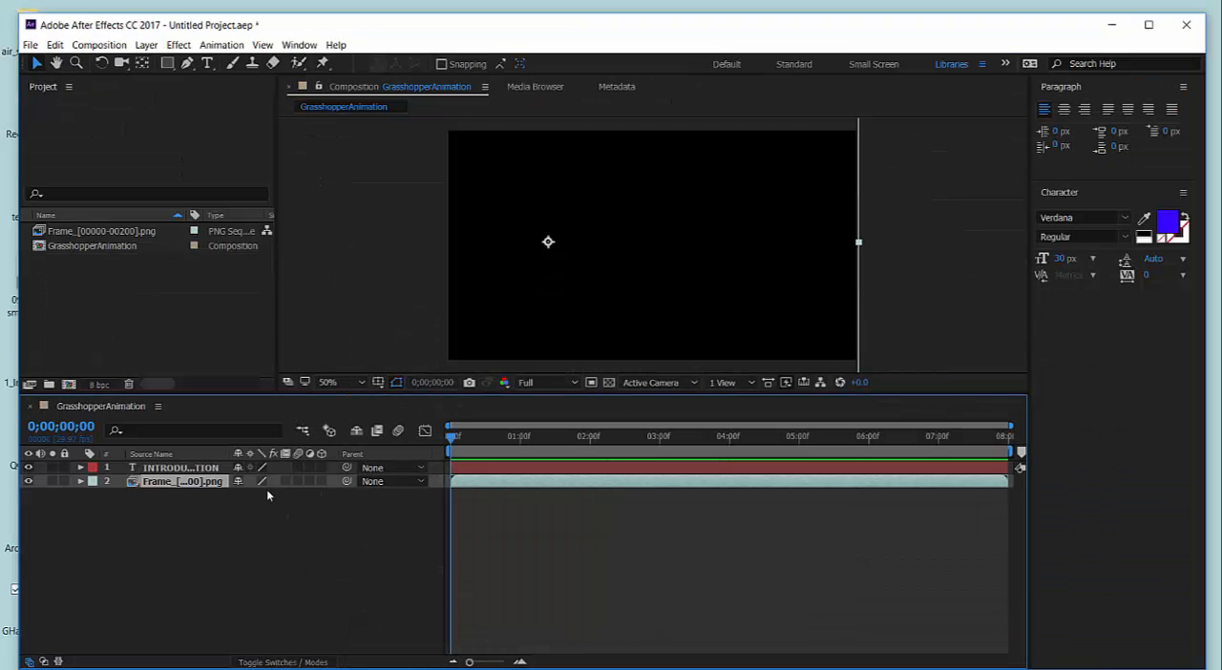
pyautogui.click(1112, 25)
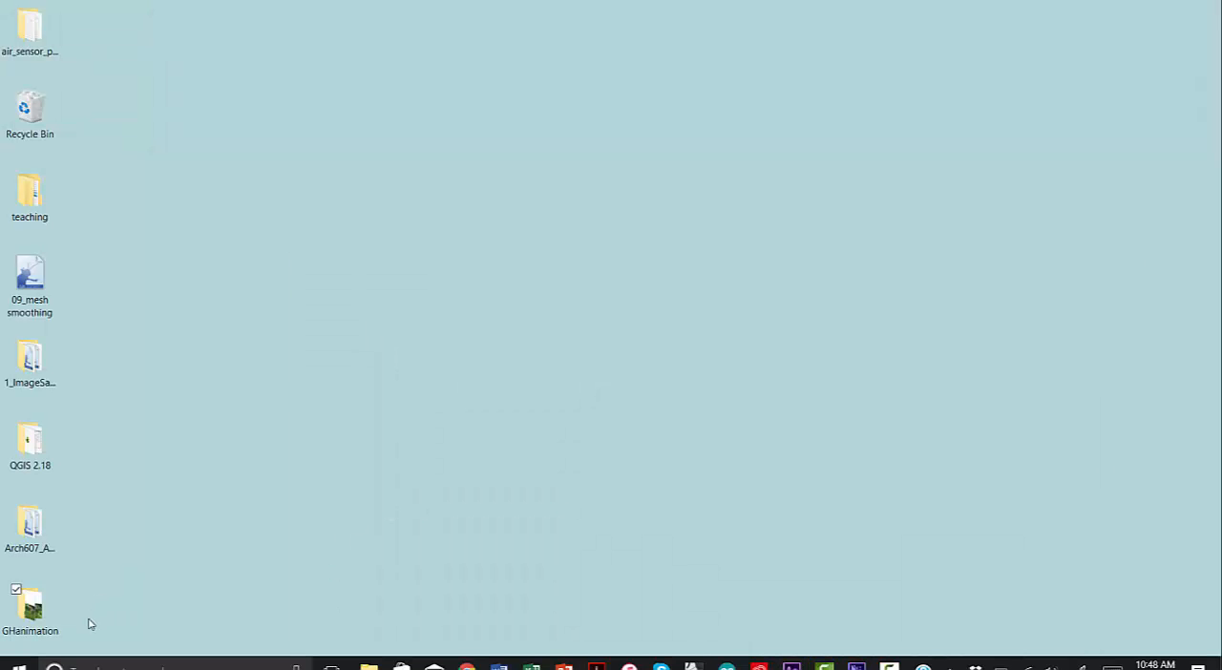
# Open the GHanimation folder from the desktop, play the GrasshopperAnimation_MediaEncoder video, close the player and minimise the folder.
pyautogui.doubleClick(42, 611)
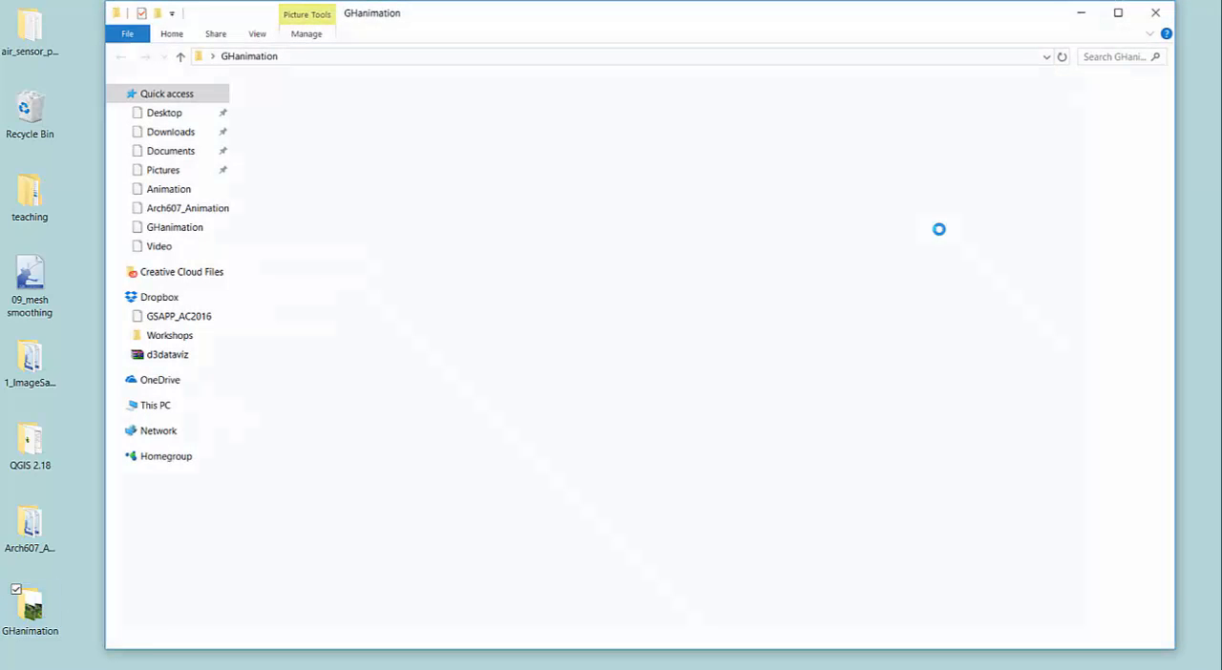
pyautogui.scroll(-10, 692, 275)
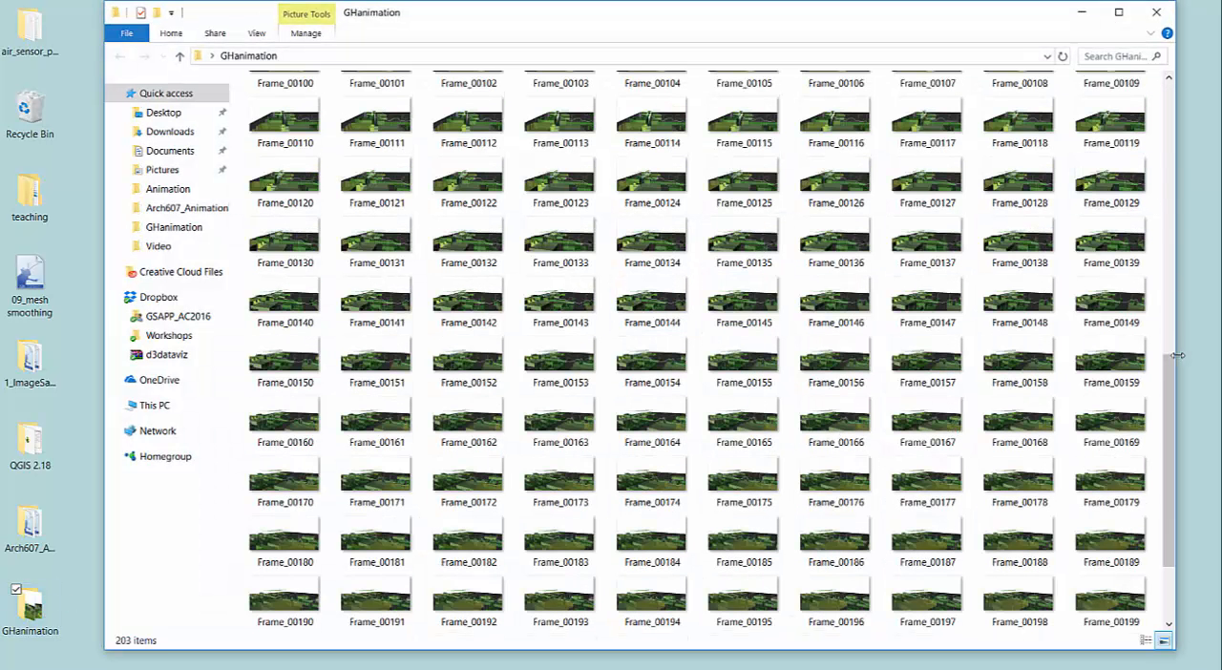
pyautogui.moveTo(1173, 401); pyautogui.dragTo(1184, 477)
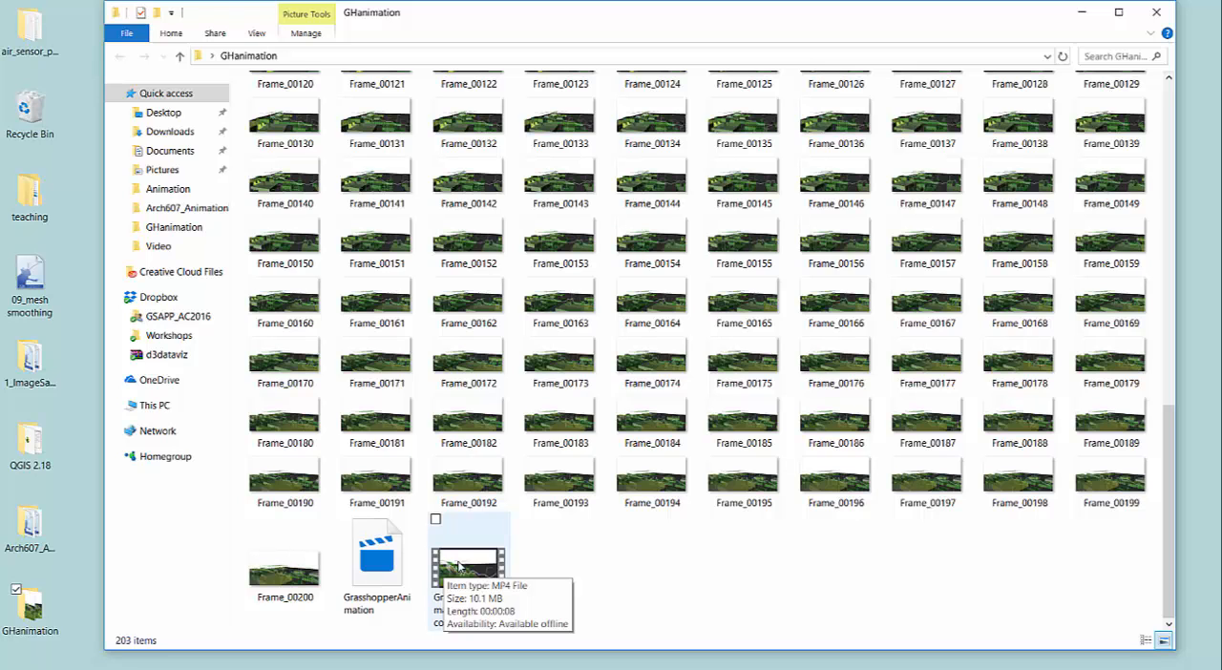
pyautogui.doubleClick(459, 565)
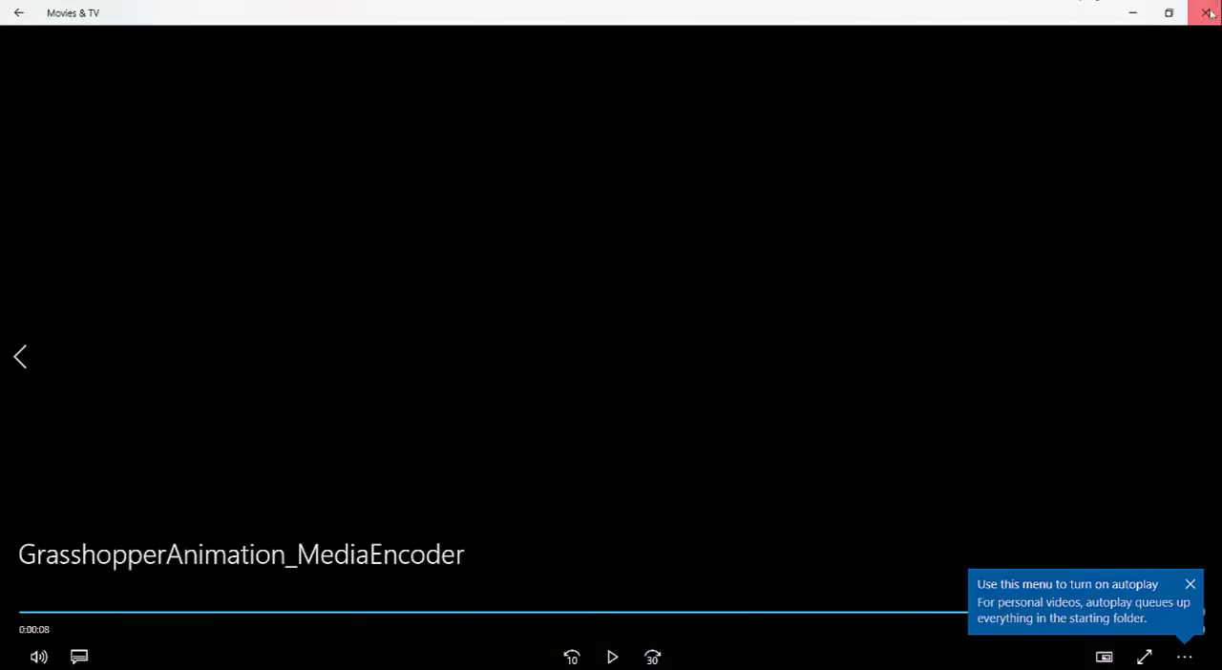
pyautogui.click(1209, 12)
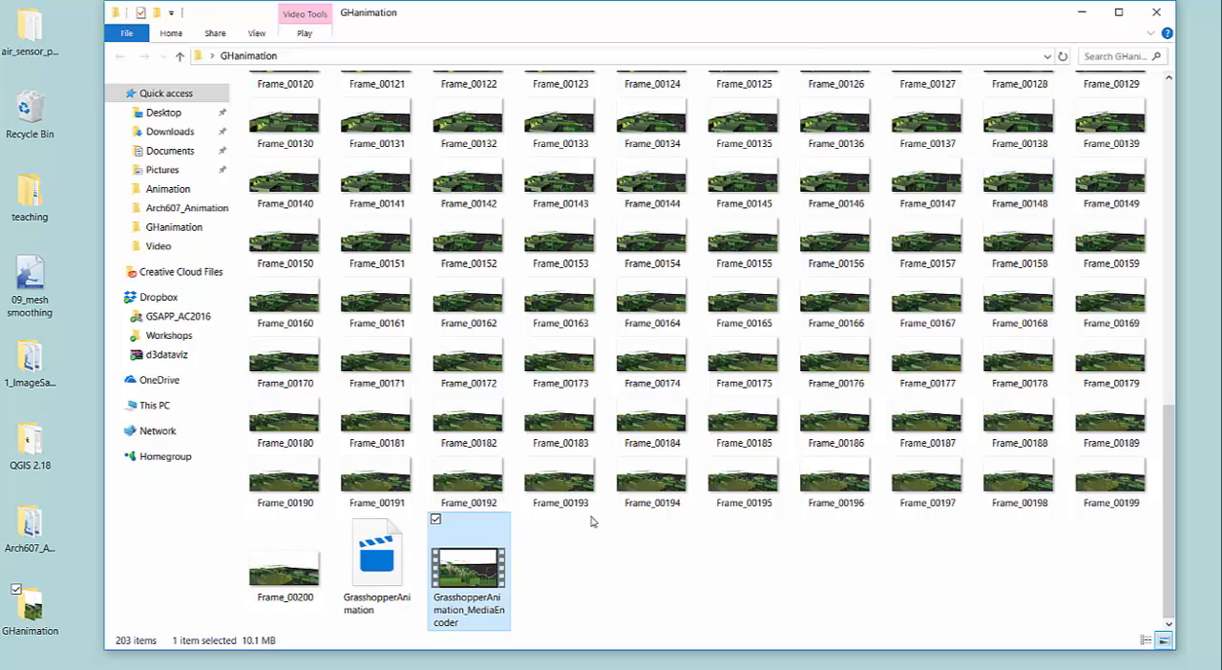
pyautogui.click(1082, 13)
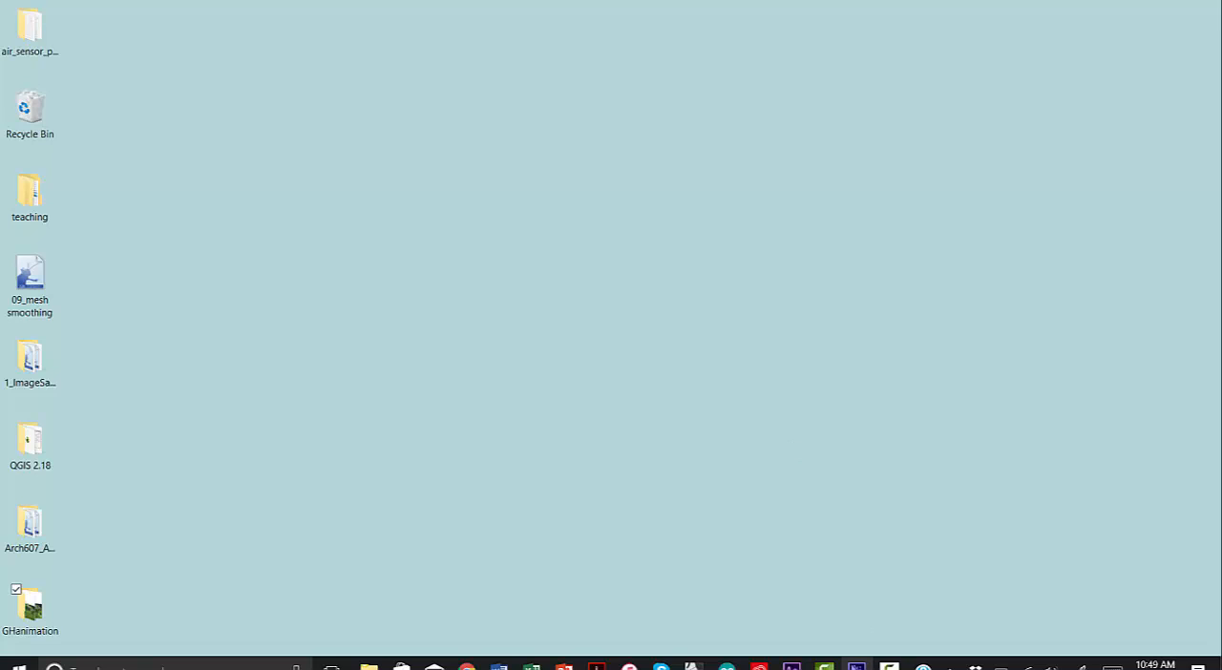
pyautogui.moveTo(889, 664)
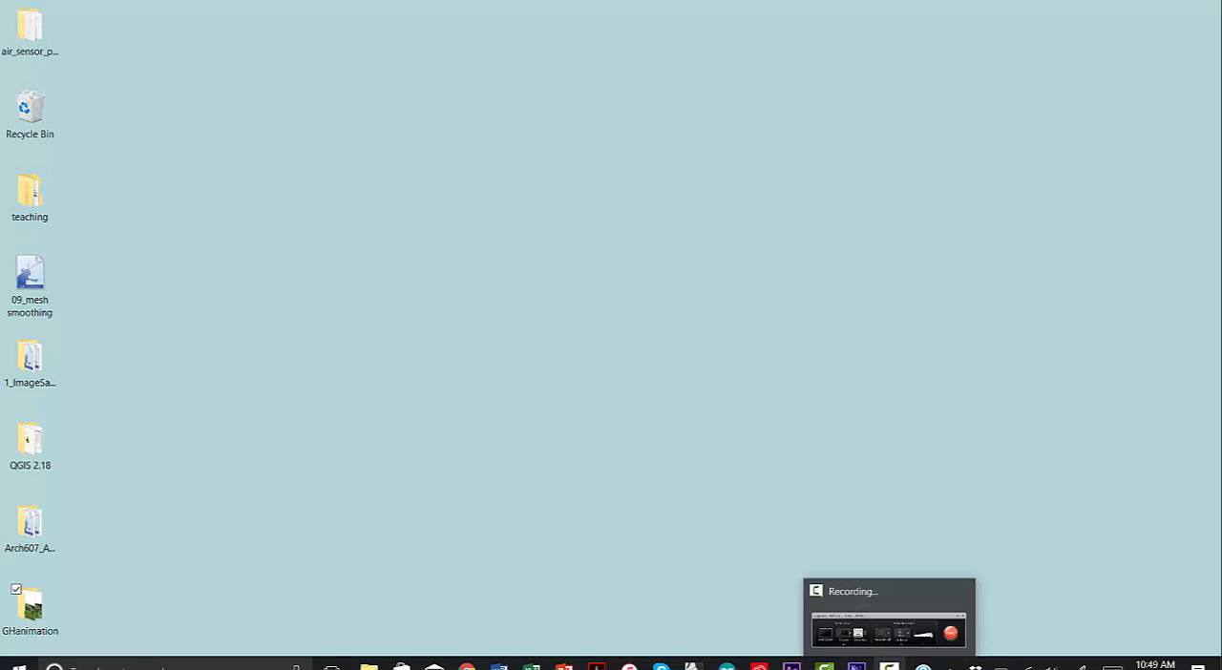